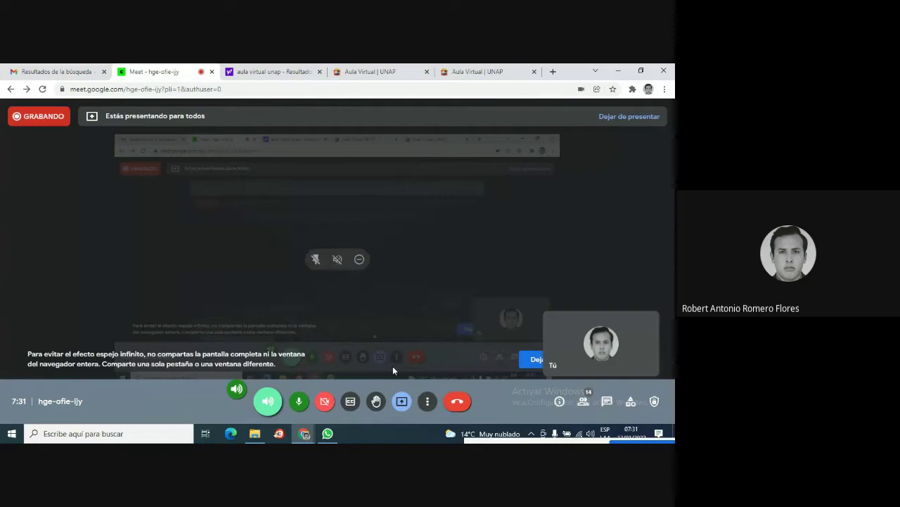
# Minimize the open browser and file windows, launch Cisco Packet Tracer from the desktop, and reposition its window
pyautogui.click(616, 72)
pyautogui.click(616, 69)
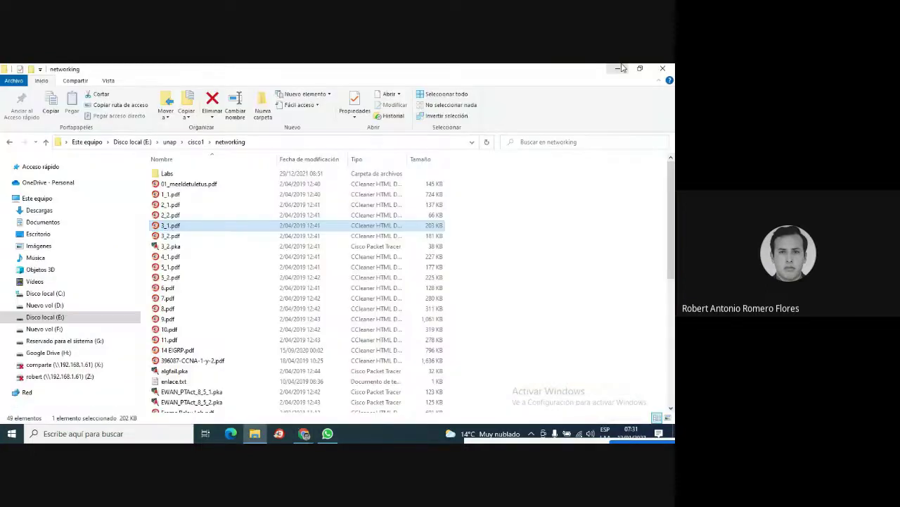
pyautogui.click(618, 68)
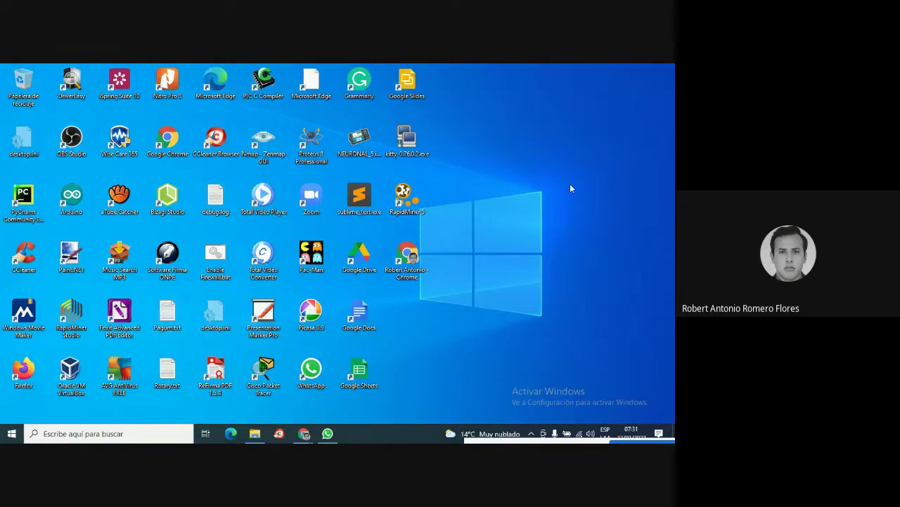
pyautogui.doubleClick(263, 366)
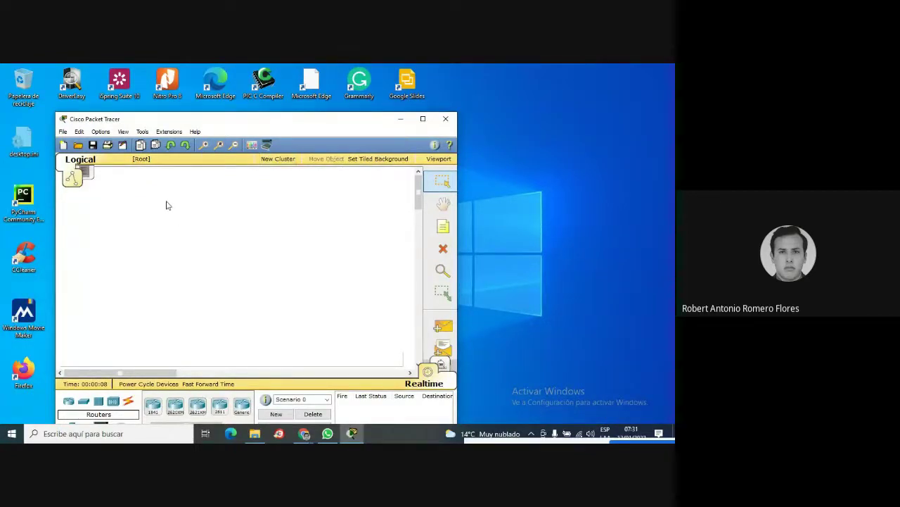
pyautogui.moveTo(295, 119); pyautogui.dragTo(358, 83)
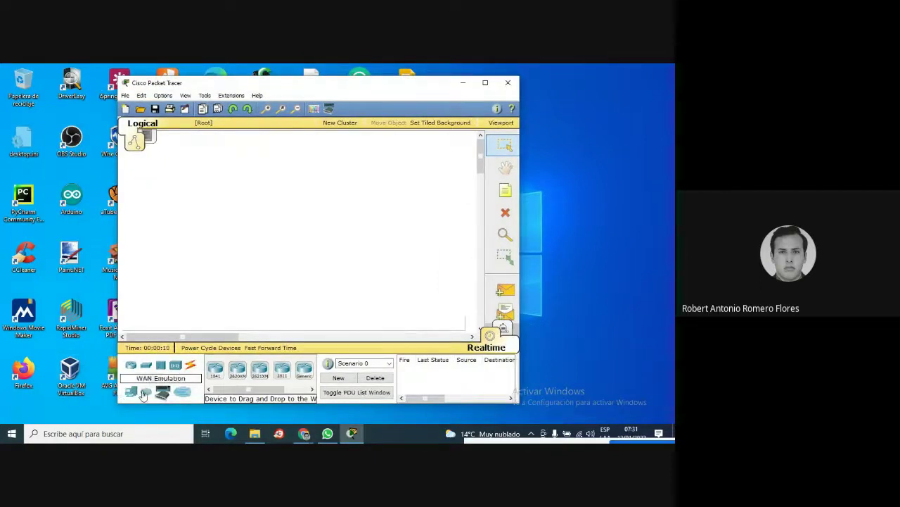
# Place a 2960-24TT switch in the logical workspace and enlarge the application window
pyautogui.click(146, 365)
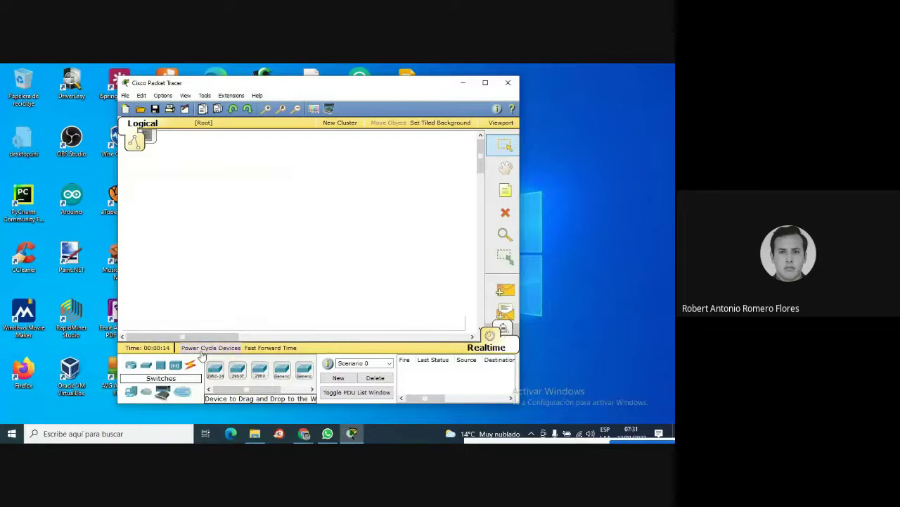
pyautogui.click(276, 390)
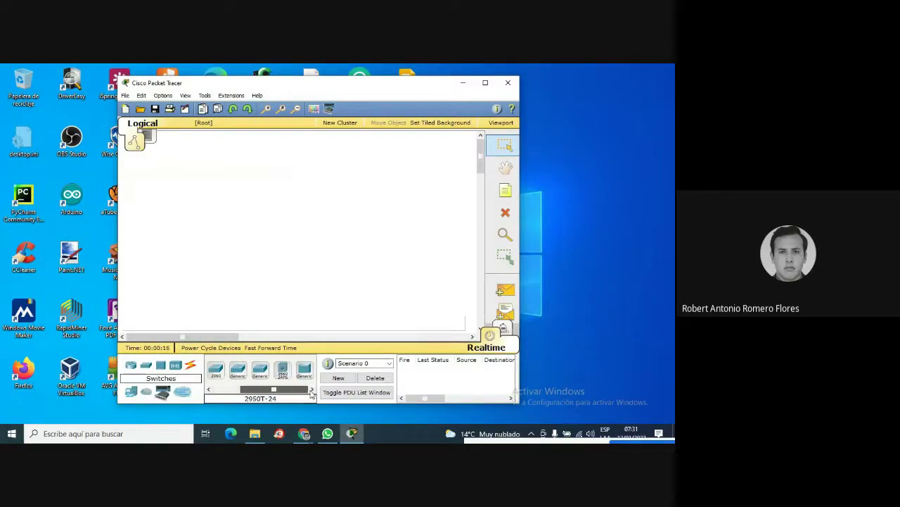
pyautogui.moveTo(246, 392); pyautogui.dragTo(215, 392)
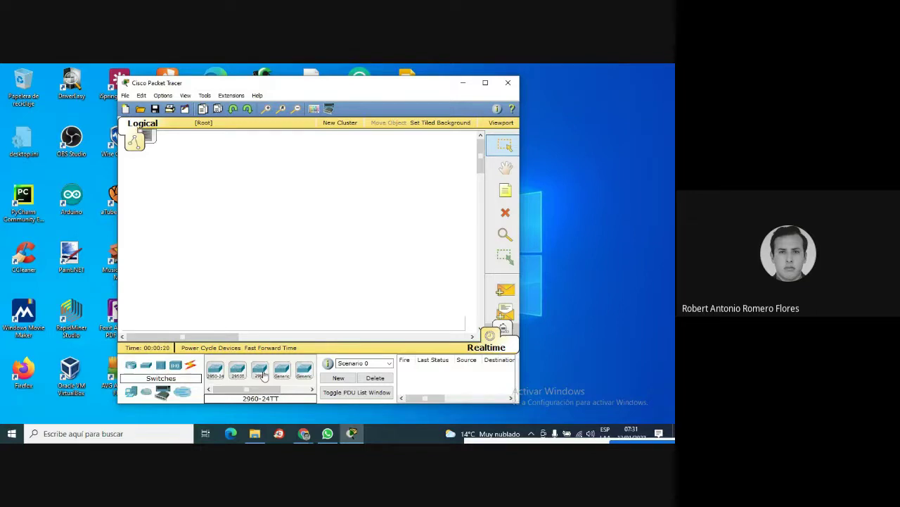
pyautogui.moveTo(262, 374); pyautogui.dragTo(263, 374)
pyautogui.click(232, 227)
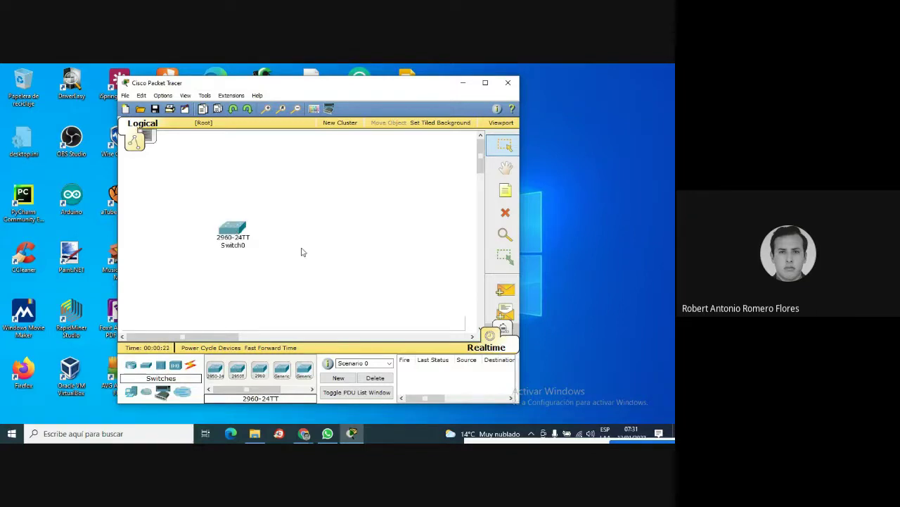
pyautogui.click(267, 109)
pyautogui.click(267, 109)
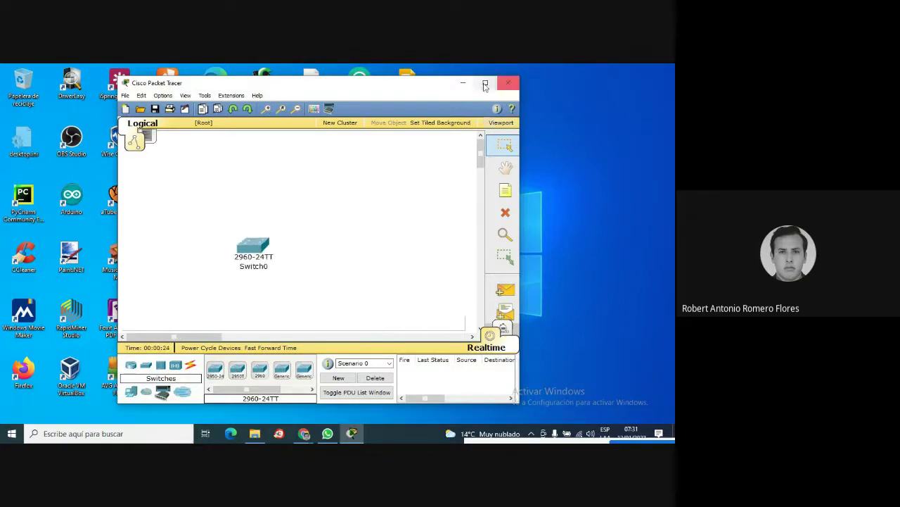
pyautogui.moveTo(422, 89); pyautogui.dragTo(386, 79)
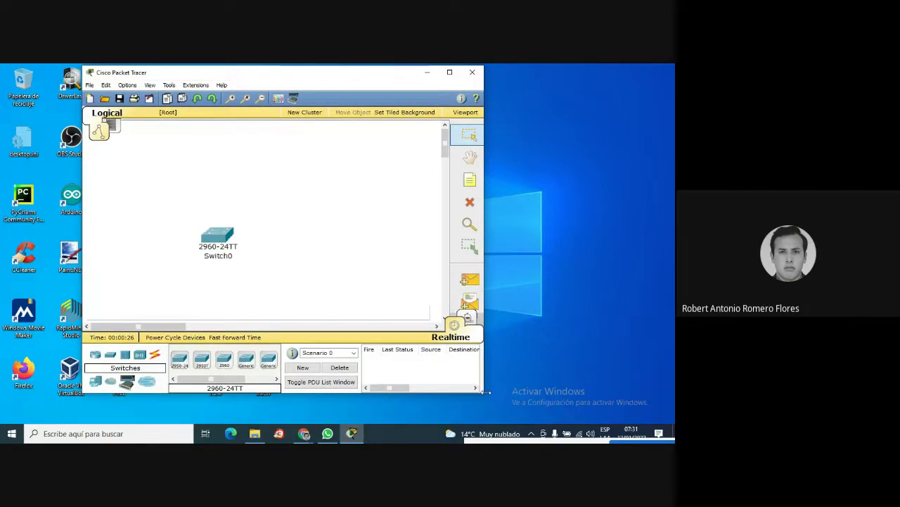
pyautogui.moveTo(487, 390); pyautogui.dragTo(613, 418)
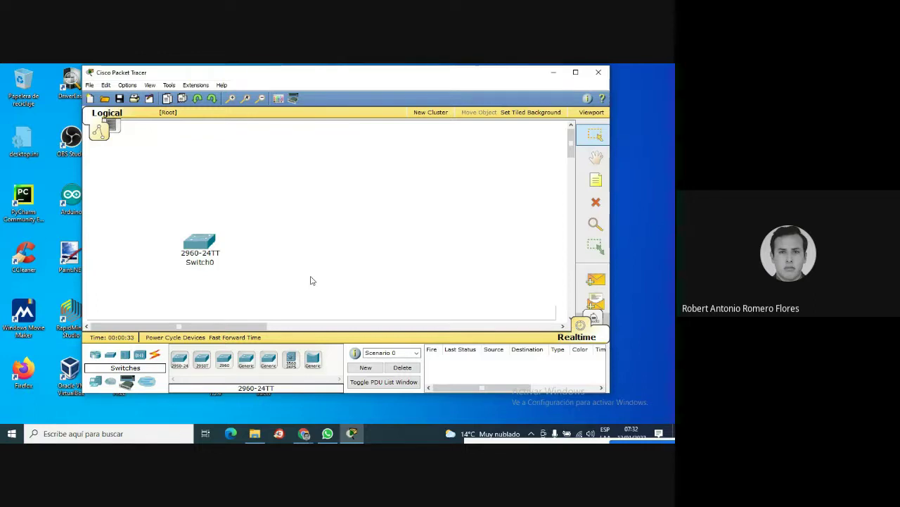
# Add two generic PCs side by side above the switch, the first directly over it
pyautogui.click(96, 381)
pyautogui.click(178, 360)
pyautogui.click(197, 185)
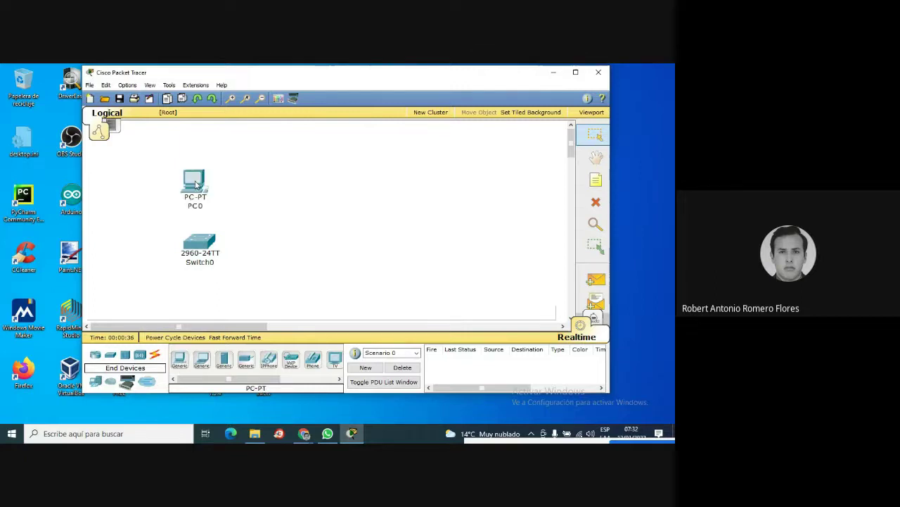
pyautogui.moveTo(200, 185); pyautogui.dragTo(208, 167)
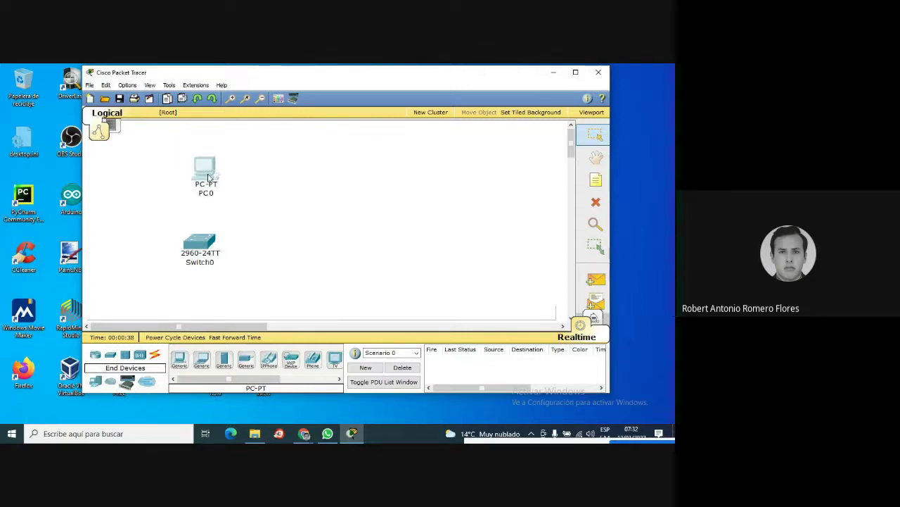
pyautogui.click(180, 359)
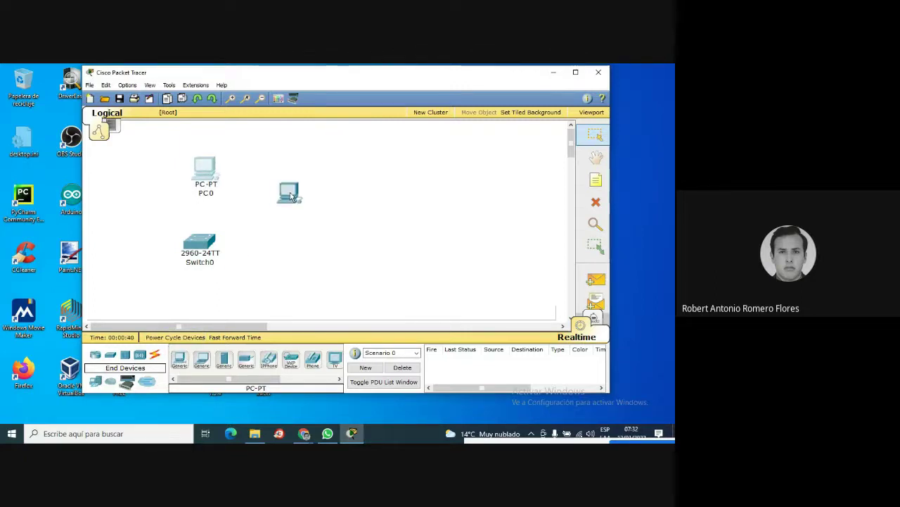
pyautogui.click(324, 171)
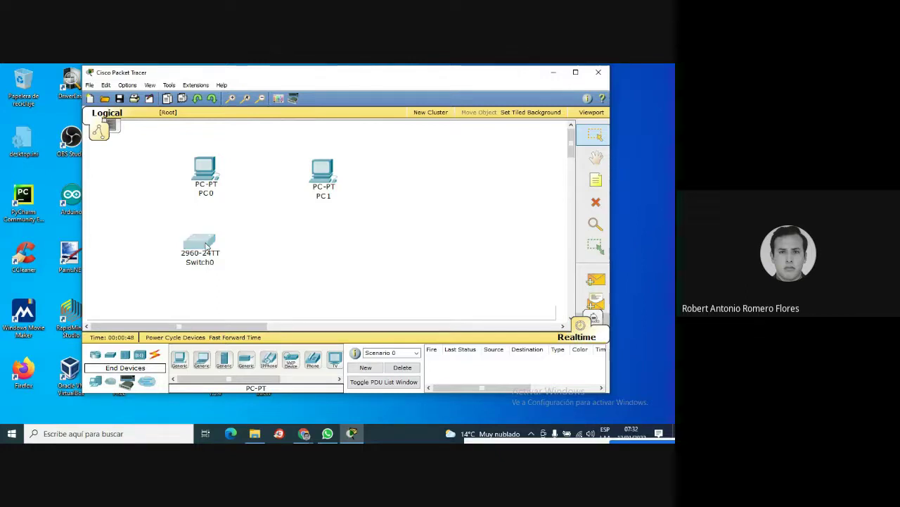
pyautogui.moveTo(200, 243); pyautogui.dragTo(202, 245)
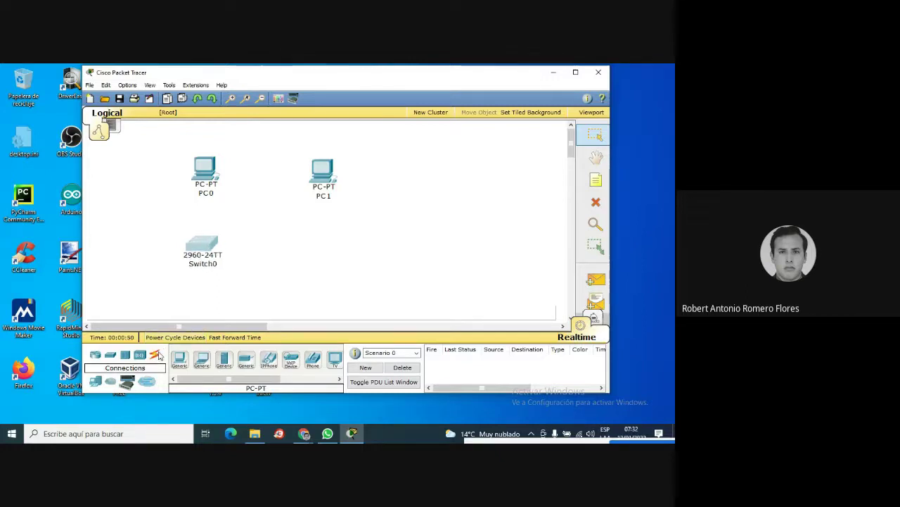
# Connect PC0 to the switch's FastEthernet0/1 port with a Copper Straight-Through cable
pyautogui.click(156, 356)
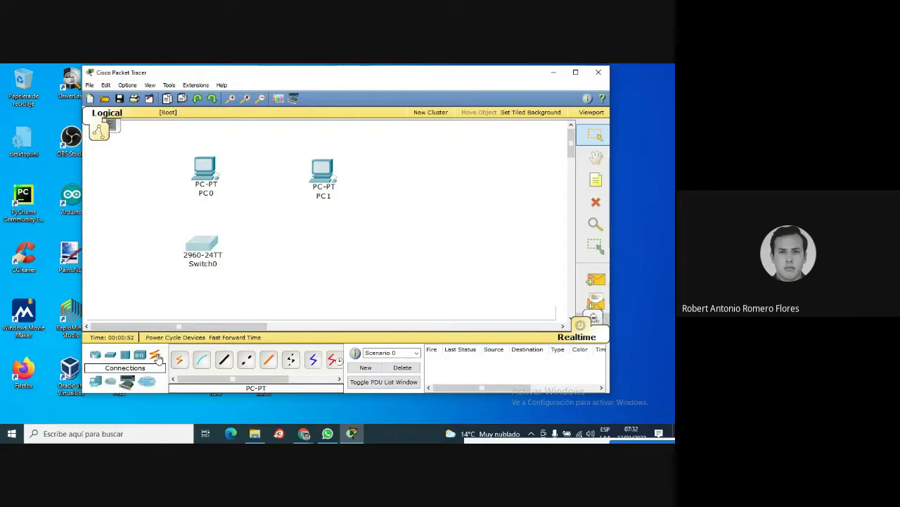
pyautogui.click(225, 360)
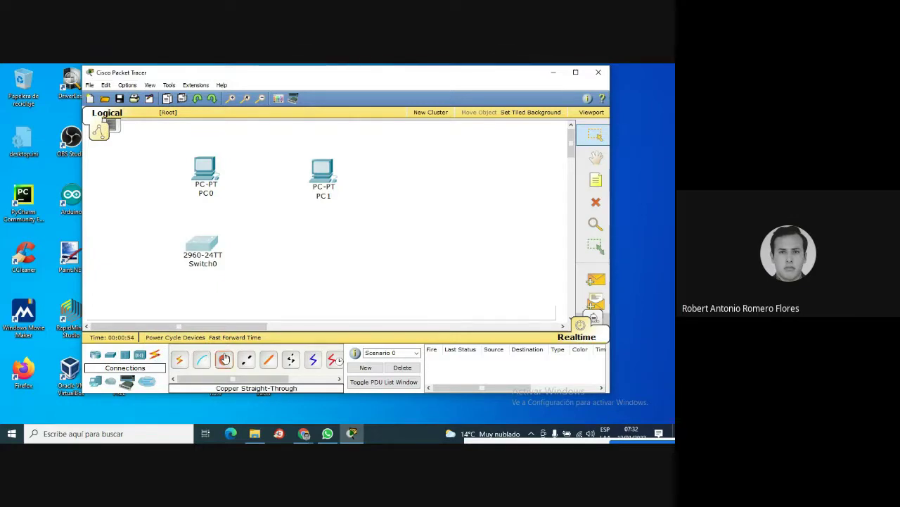
pyautogui.click(204, 173)
pyautogui.click(220, 176)
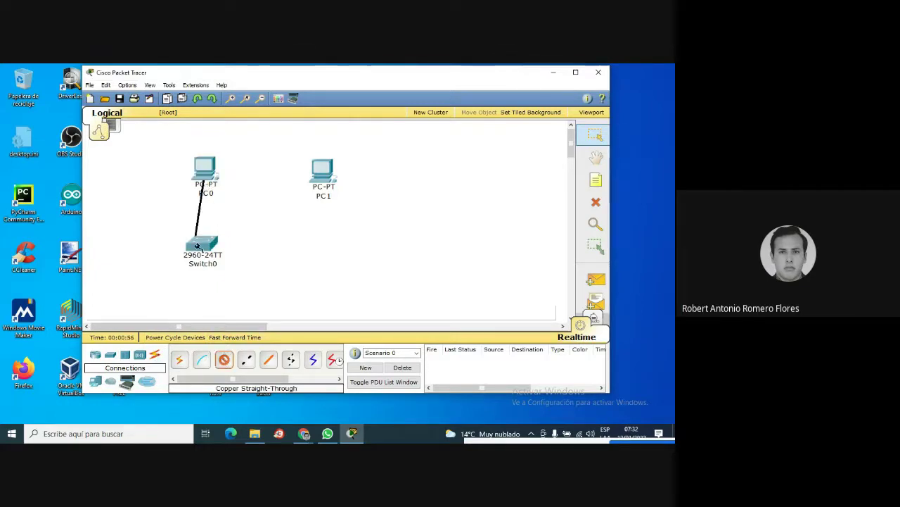
pyautogui.click(201, 243)
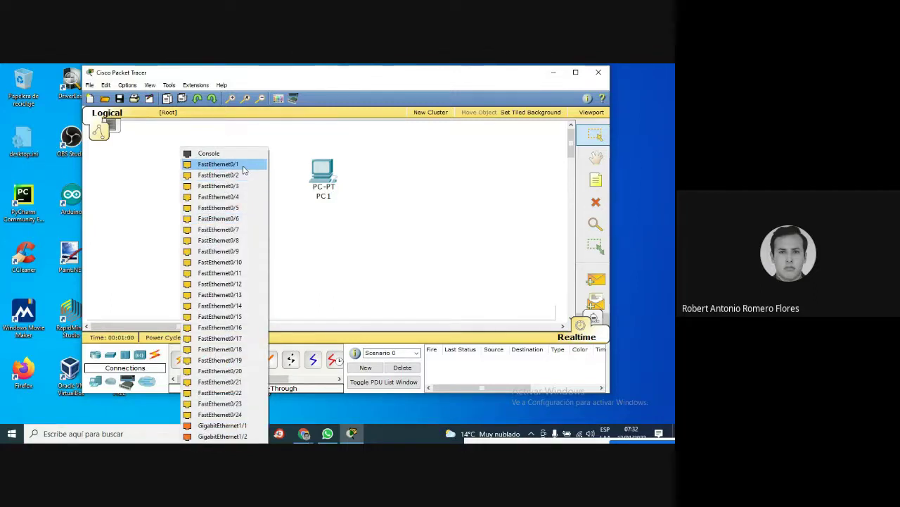
pyautogui.click(242, 169)
pyautogui.moveTo(204, 166); pyautogui.dragTo(202, 163)
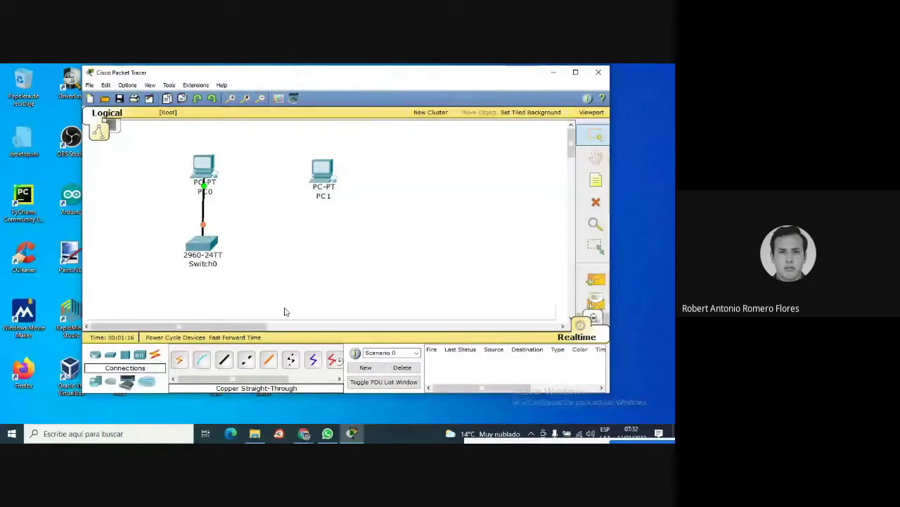
# Connect PC0 to the switch's Console port with a Console cable
pyautogui.click(202, 360)
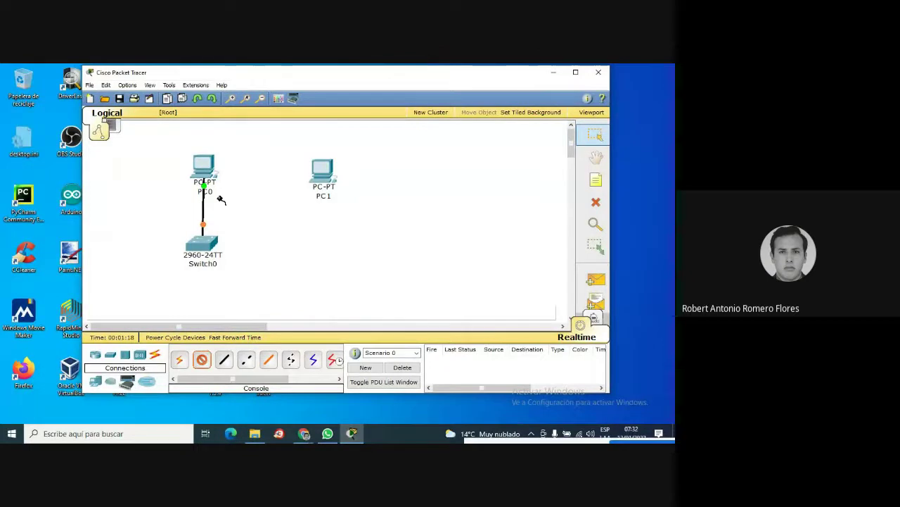
pyautogui.click(206, 164)
pyautogui.click(212, 161)
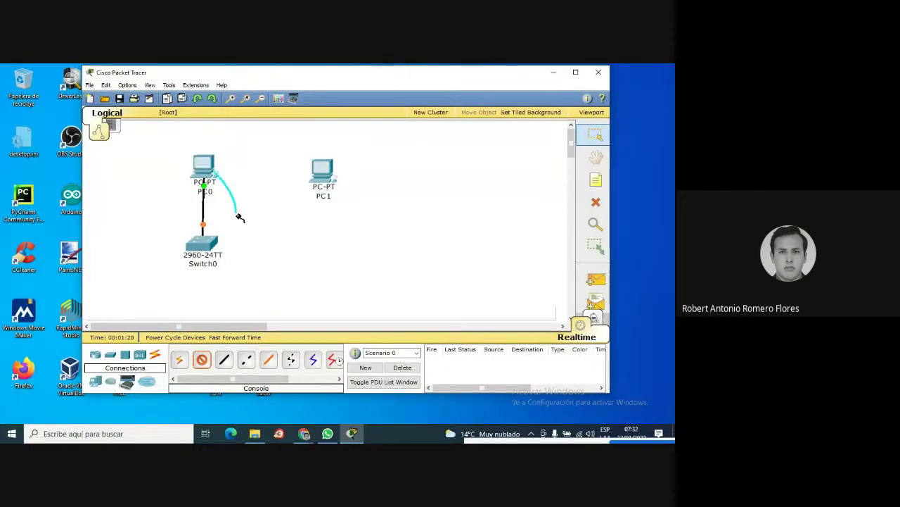
pyautogui.click(199, 243)
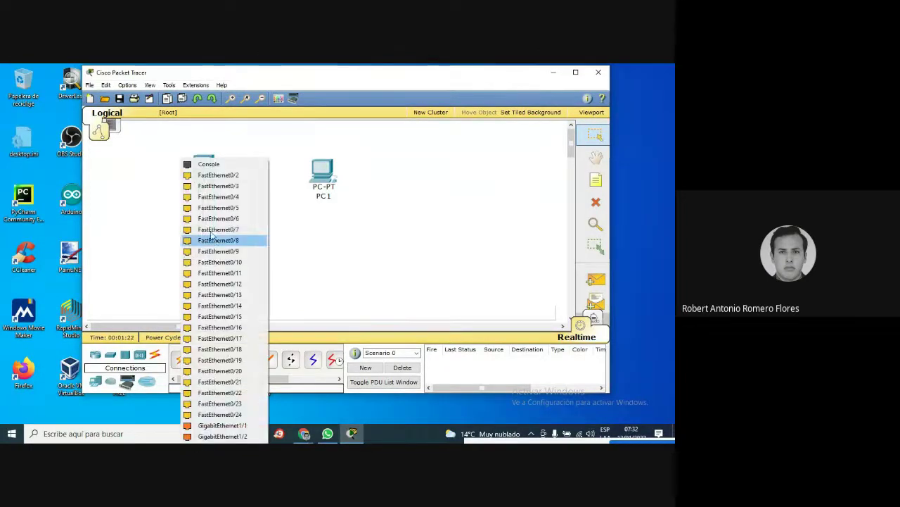
pyautogui.click(222, 168)
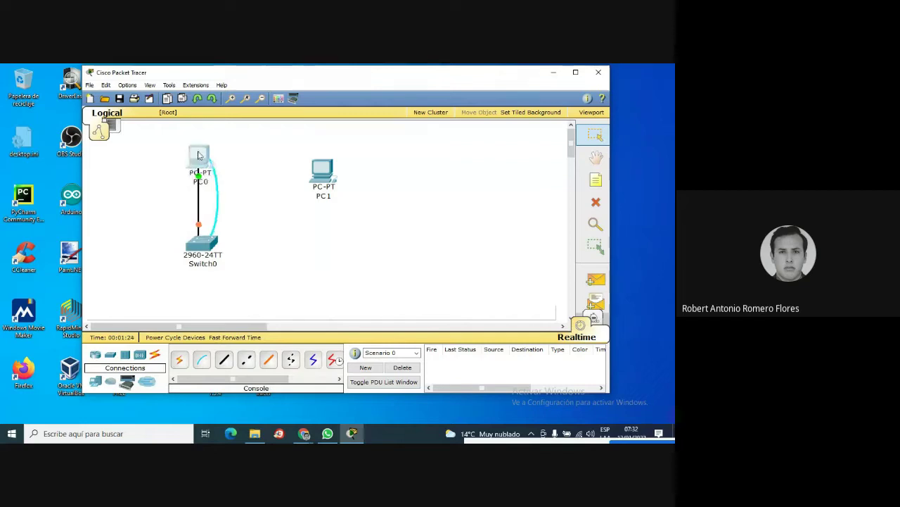
# Move PC1 closer to PC0 and line the two PCs up at the same height above the switch
pyautogui.moveTo(330, 174); pyautogui.dragTo(314, 156)
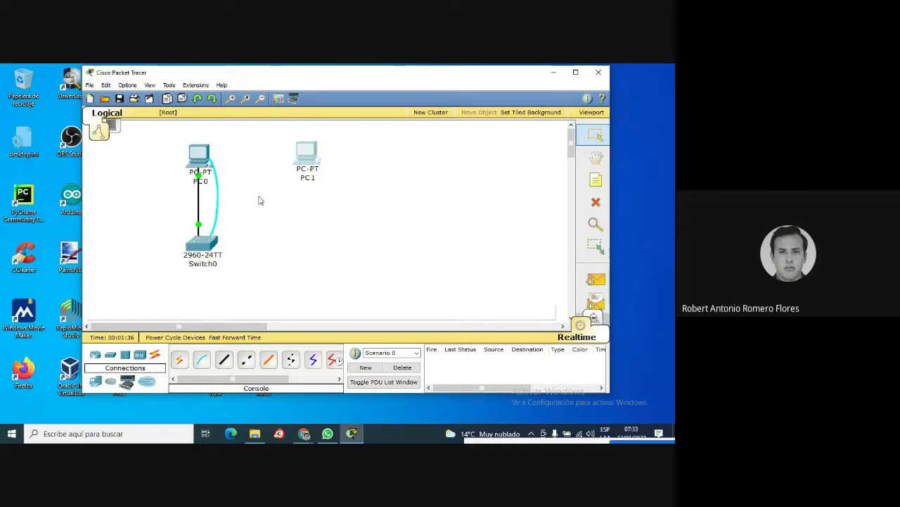
pyautogui.moveTo(198, 160); pyautogui.dragTo(197, 155)
pyautogui.click(305, 155)
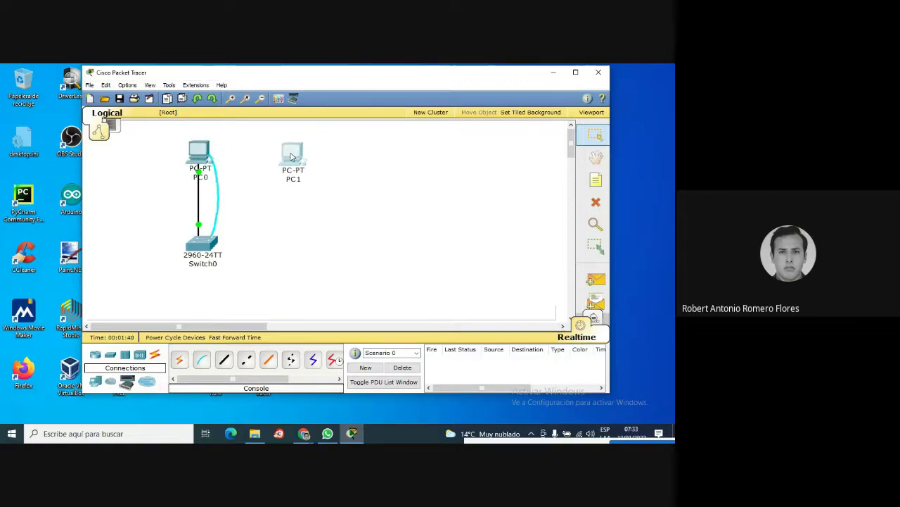
# Configure PC0 with the static IP address 172.17.99.21 and subnet mask 255.255.0.0, leaving the default gateway empty
pyautogui.click(199, 151)
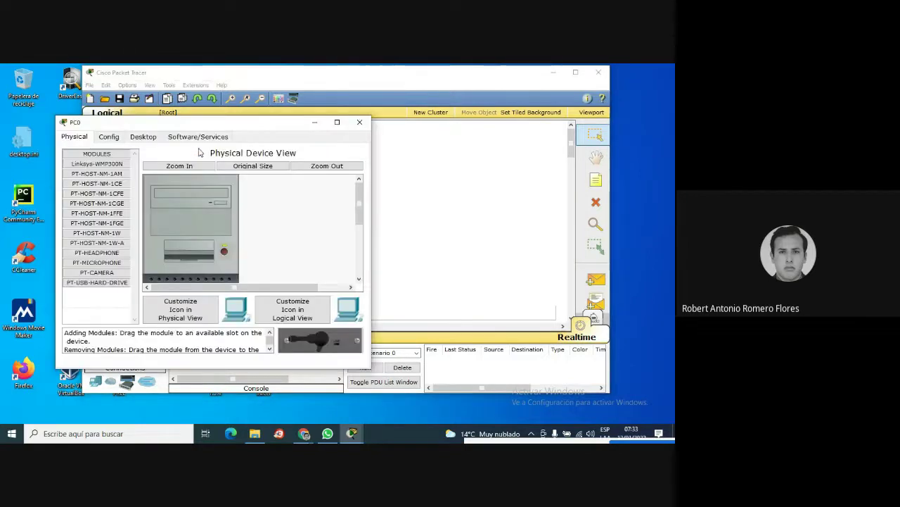
pyautogui.click(114, 140)
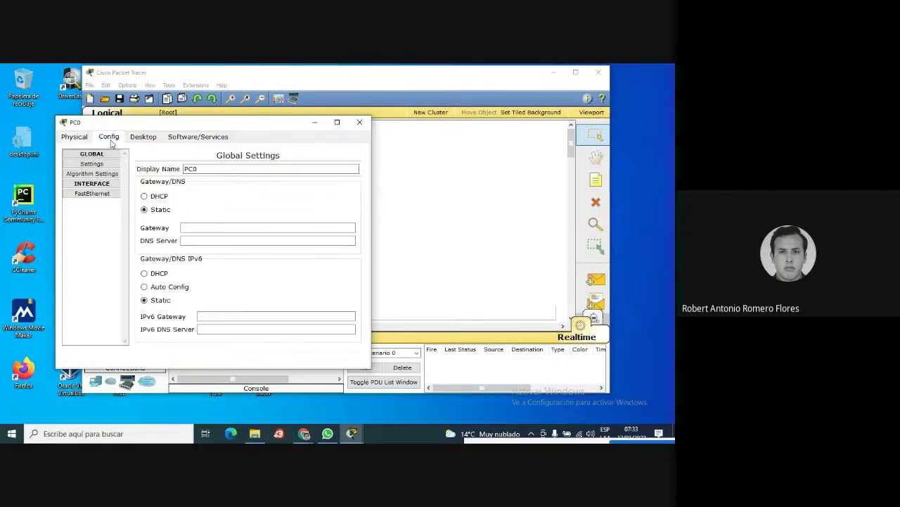
pyautogui.click(146, 138)
pyautogui.click(116, 183)
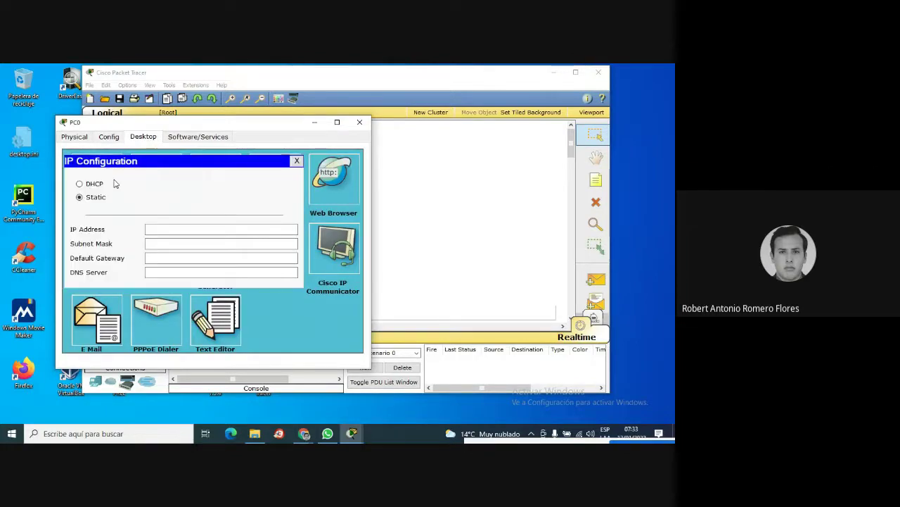
pyautogui.click(204, 230)
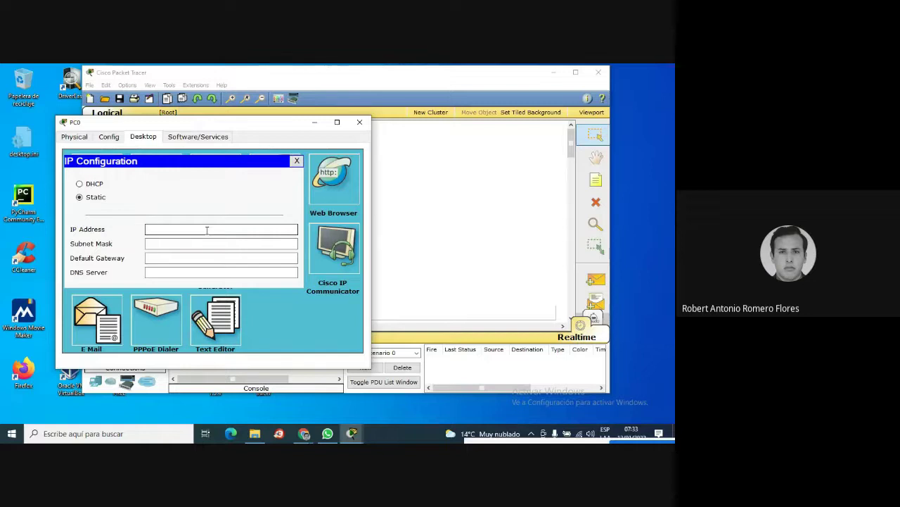
pyautogui.write('172')
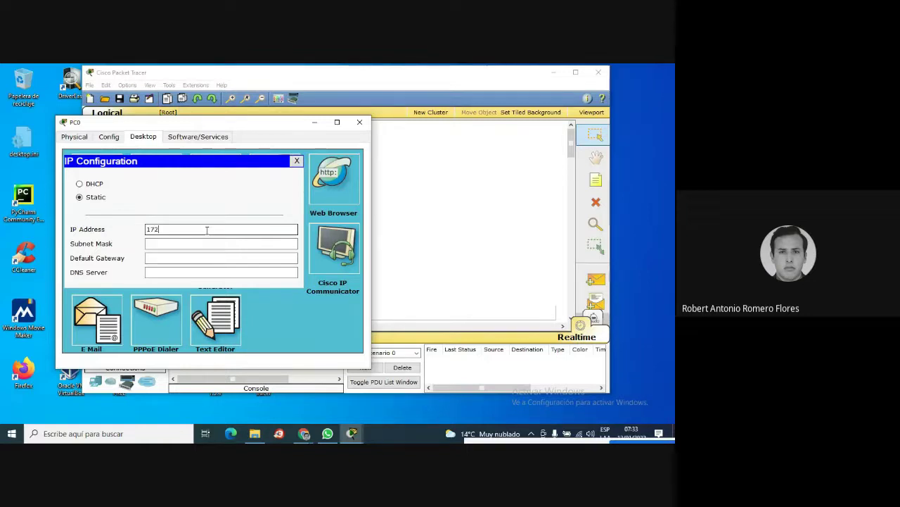
pyautogui.write('.17.99.21')
pyautogui.click(202, 243)
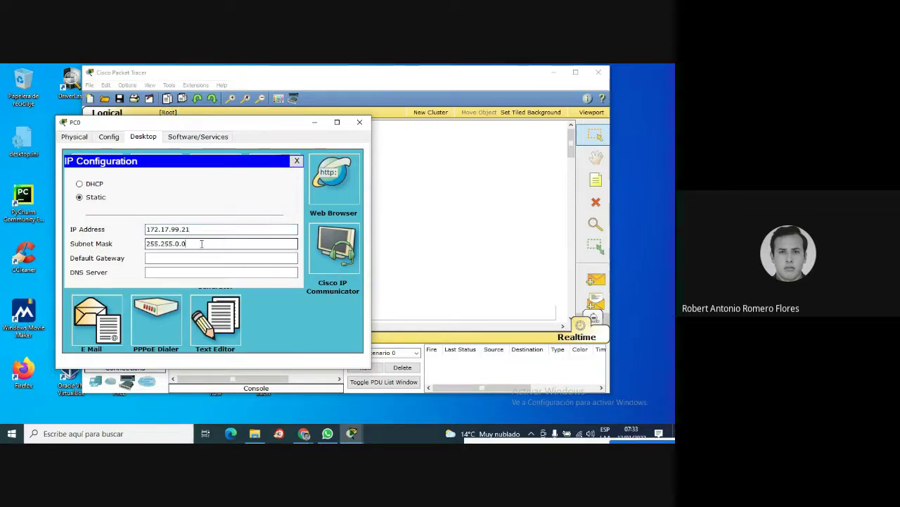
pyautogui.click(202, 258)
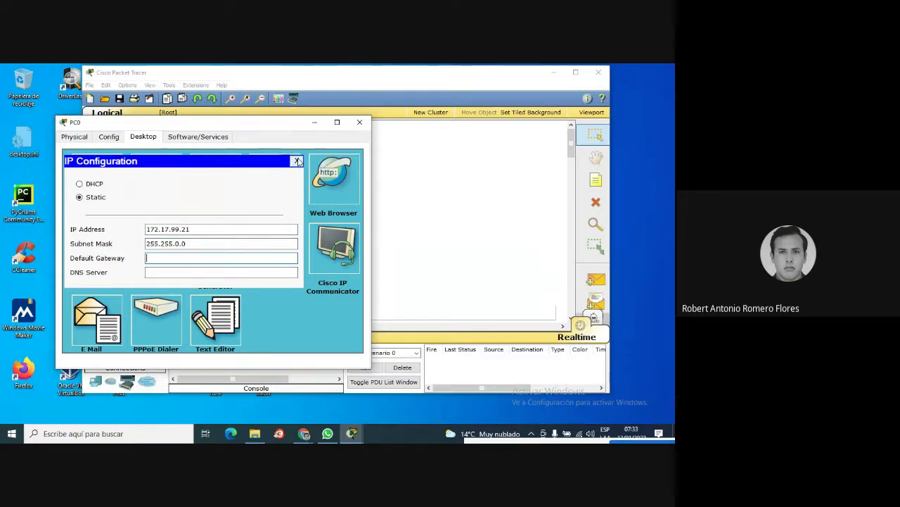
pyautogui.click(296, 162)
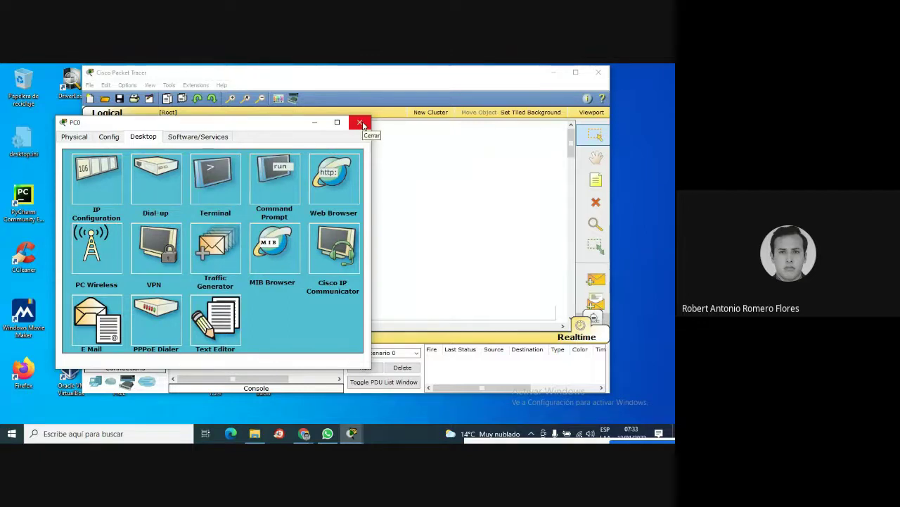
# Configure PC1 with the static IP address 172.17.99.32 and subnet mask 255.255.255.0, leaving the default gateway and DNS server empty
pyautogui.click(360, 123)
pyautogui.click(290, 155)
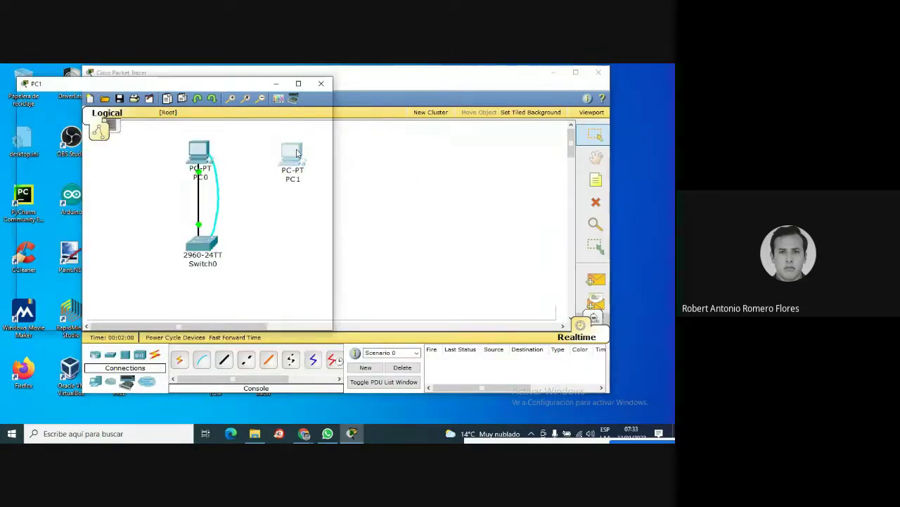
pyautogui.click(106, 99)
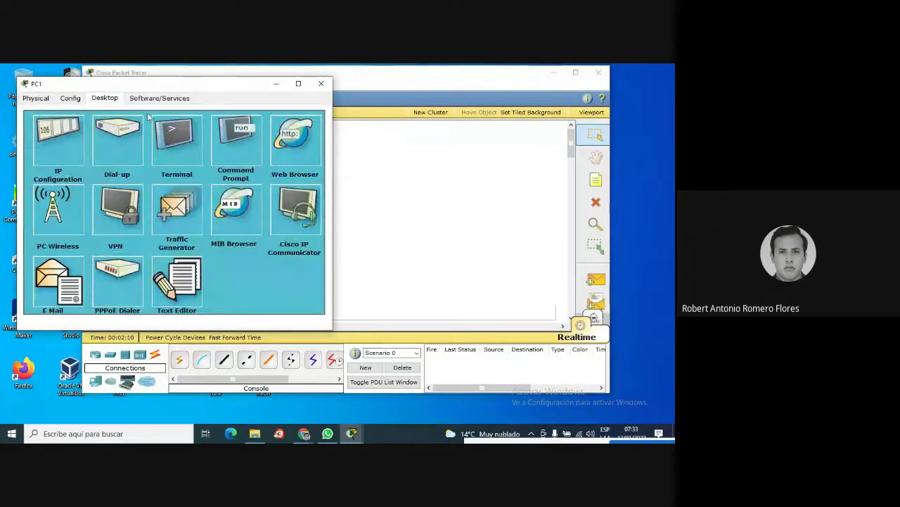
pyautogui.click(53, 137)
pyautogui.click(154, 187)
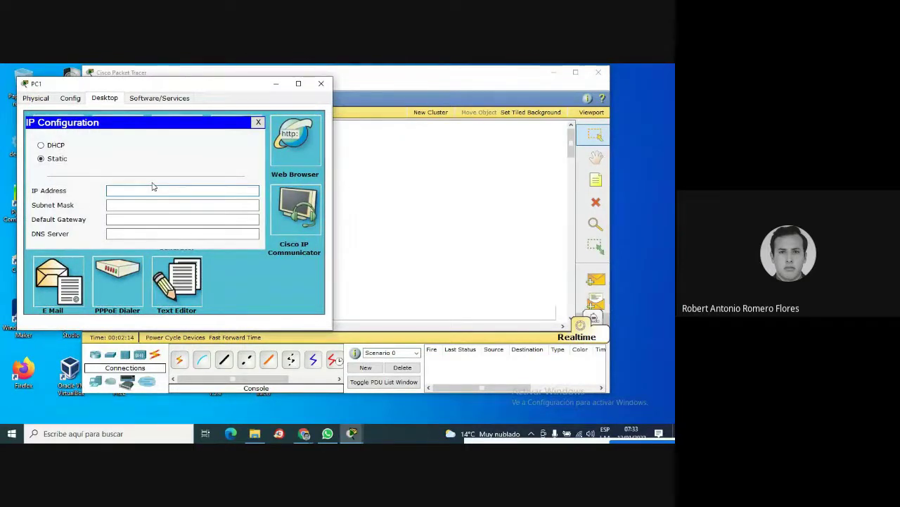
pyautogui.write('172.17.')
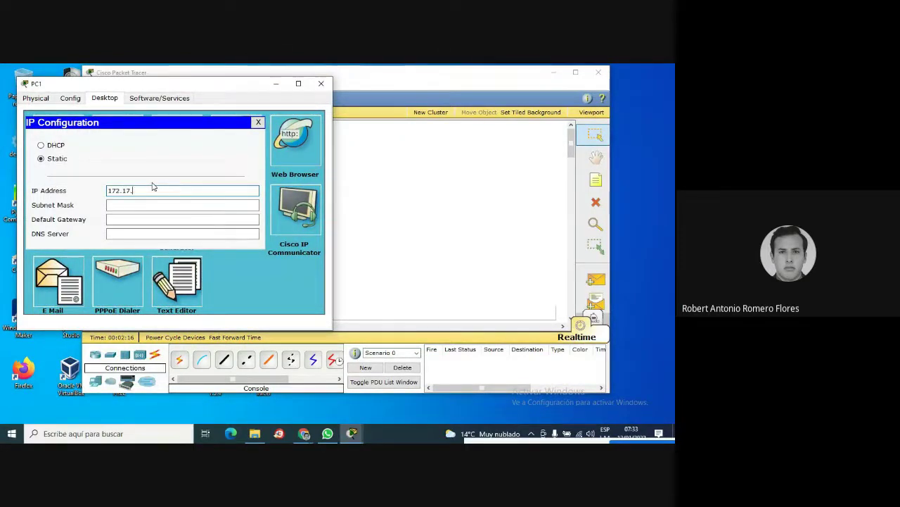
pyautogui.write('99.32')
pyautogui.click(161, 205)
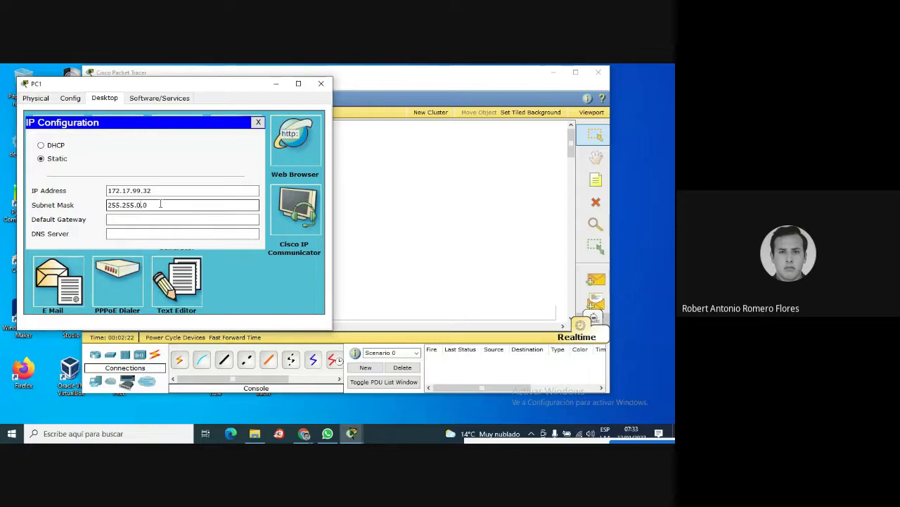
pyautogui.write('255.')
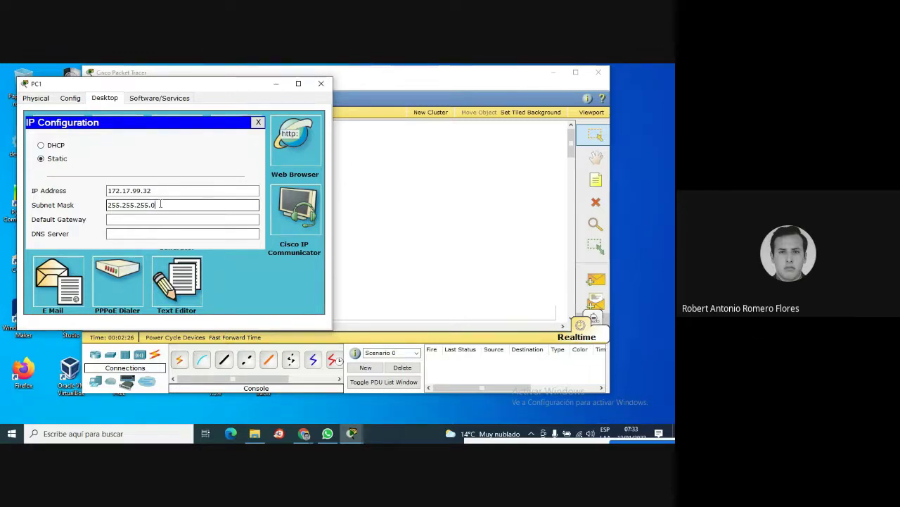
pyautogui.click(151, 234)
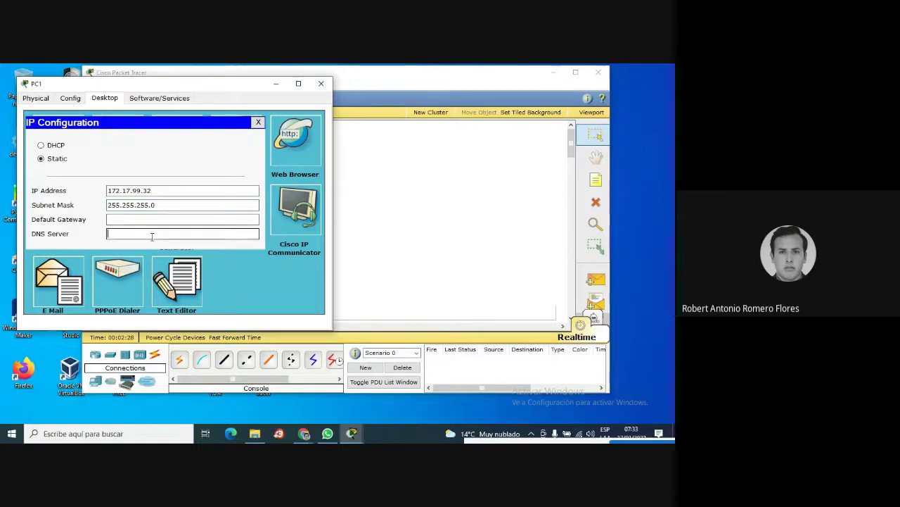
pyautogui.click(258, 122)
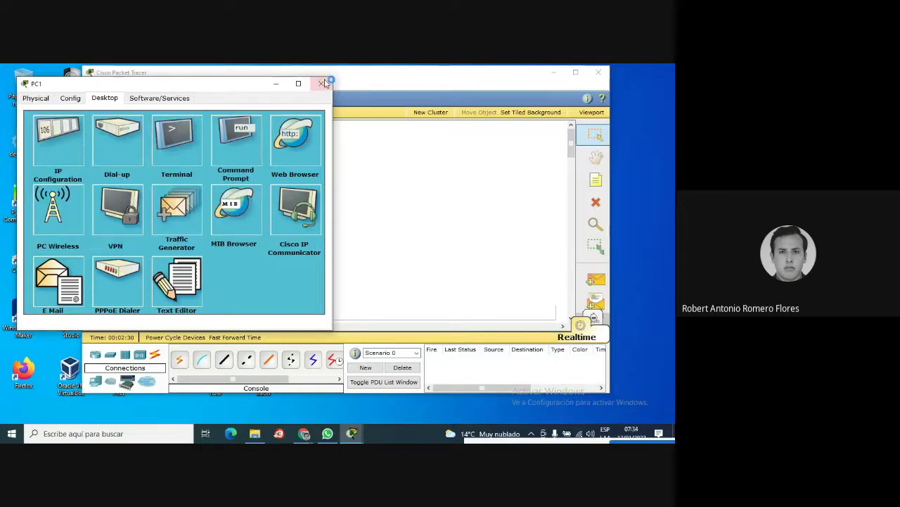
pyautogui.click(322, 83)
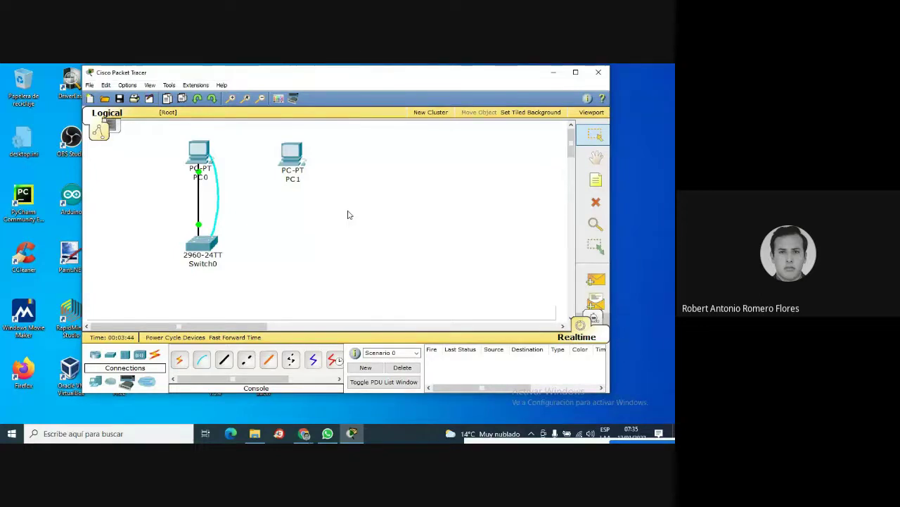
# Start the Windows magnifier (Lupa), enlarge the screen to 200%, and move its control window aside
pyautogui.click(176, 438)
pyautogui.write('lupa')
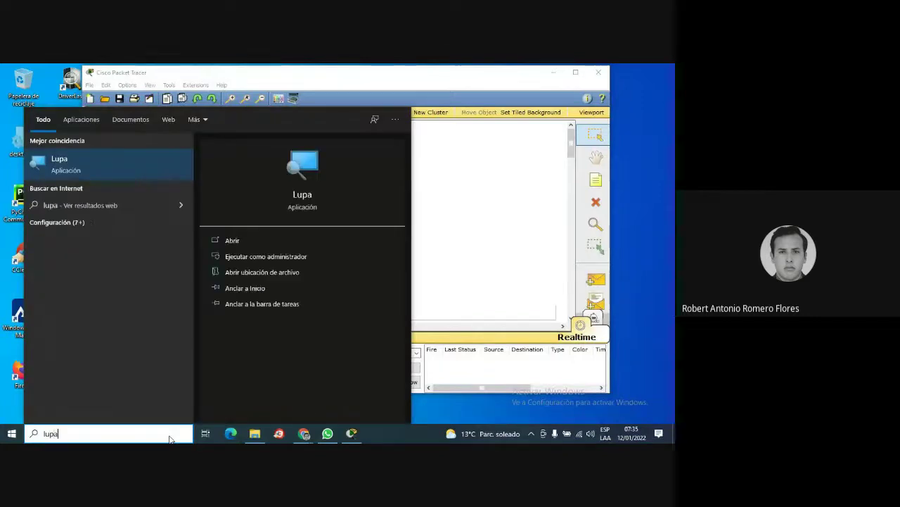
pyautogui.press('Return')
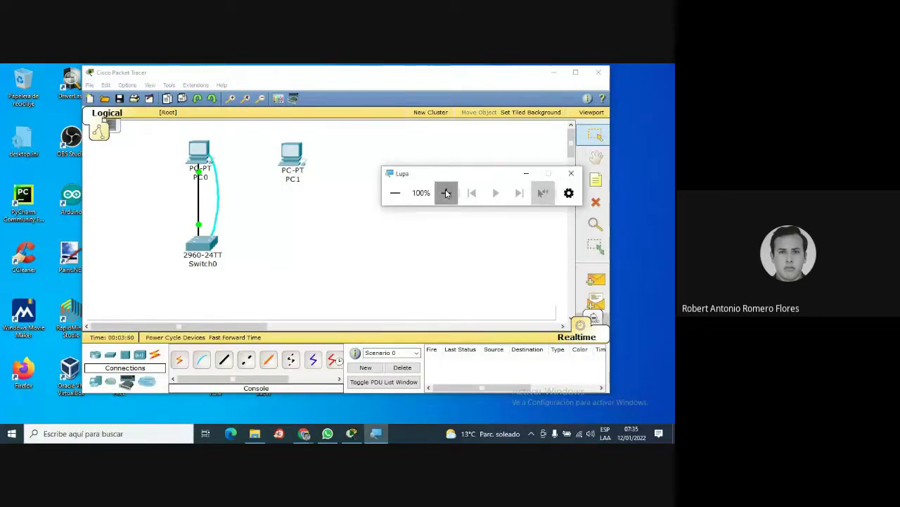
pyautogui.click(446, 192)
pyautogui.click(446, 192)
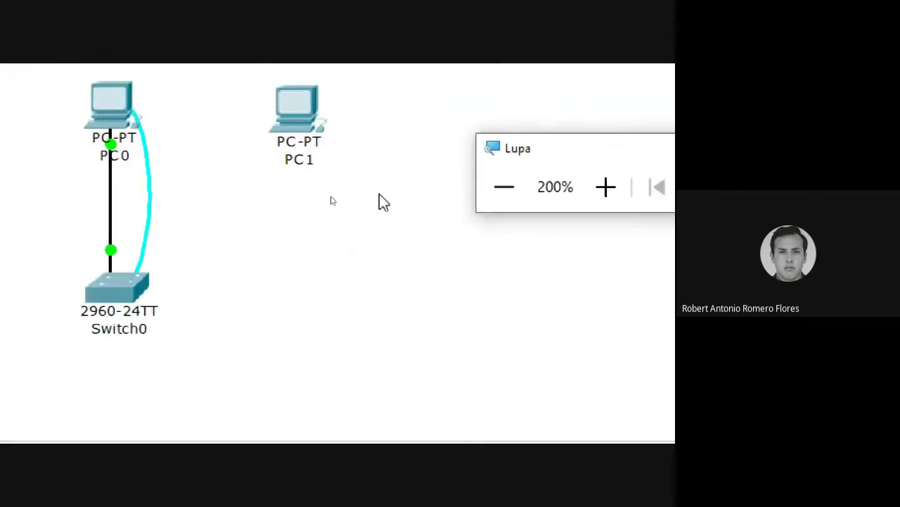
pyautogui.moveTo(567, 161); pyautogui.dragTo(520, 121)
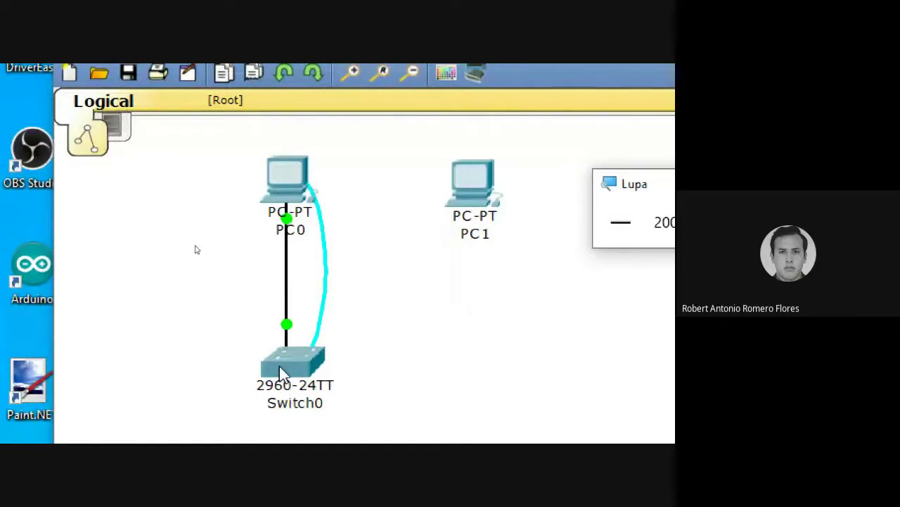
# Open Switch0's command line interface and enter privileged EXEC mode with the enable command
pyautogui.click(282, 367)
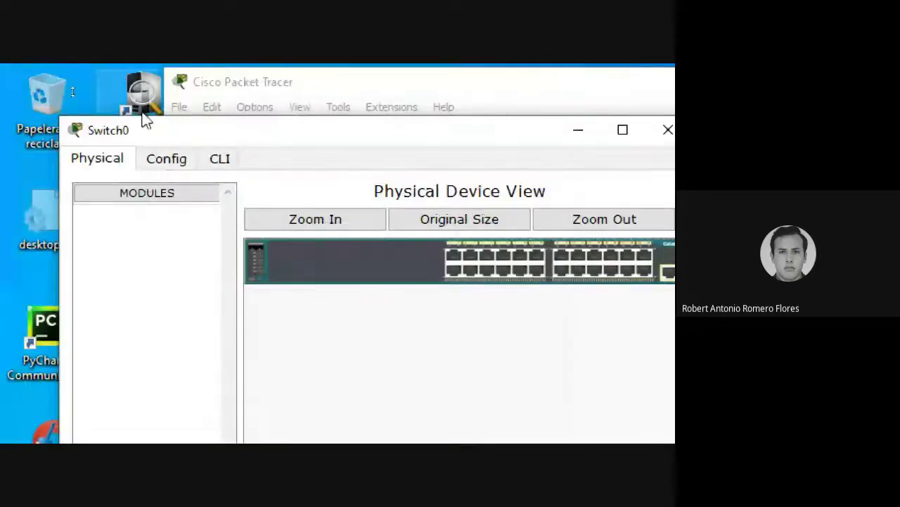
pyautogui.click(218, 92)
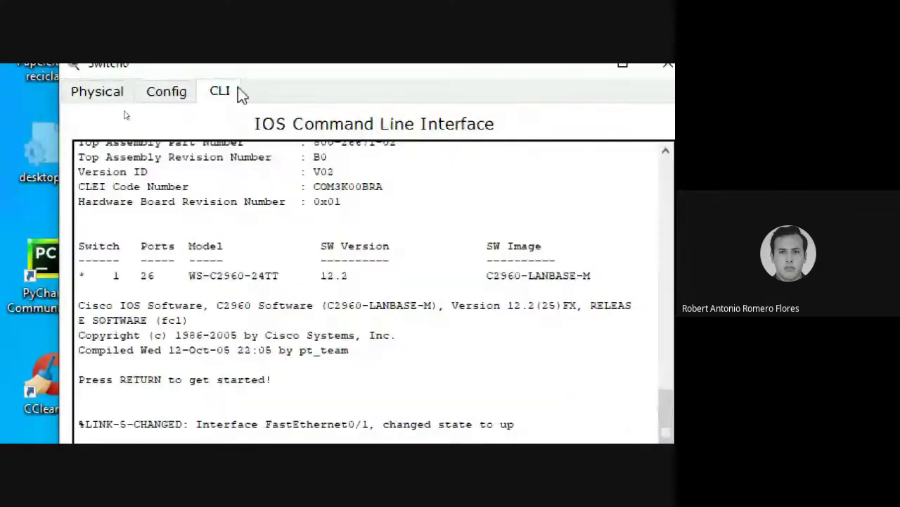
pyautogui.press('Return')
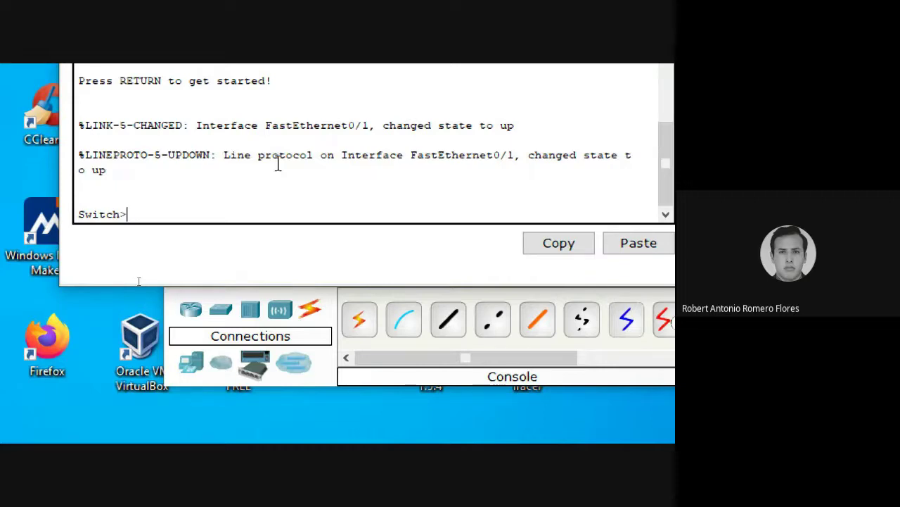
pyautogui.write('enable')
pyautogui.press('Return')
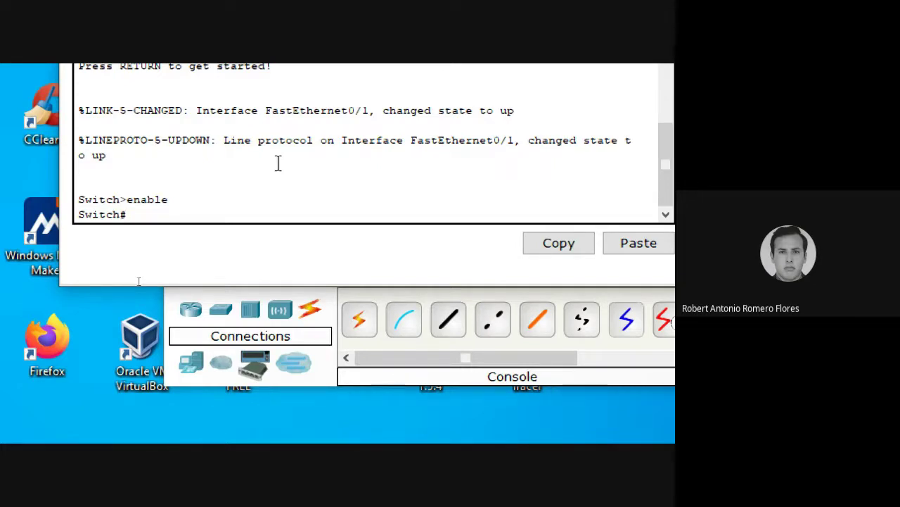
# Display the switch's configuration with show running-config, highlight the entered command, and review the first page of output
pyautogui.write('show running-')
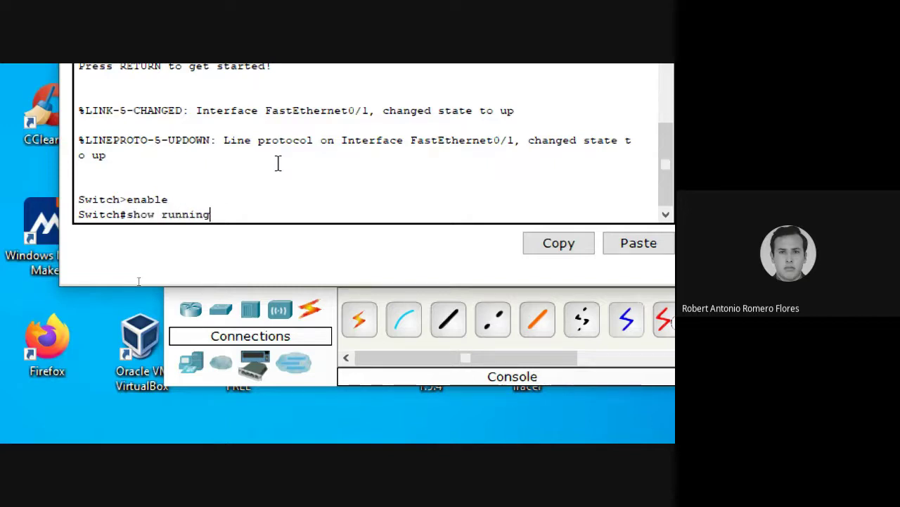
pyautogui.write('config')
pyautogui.press('Return')
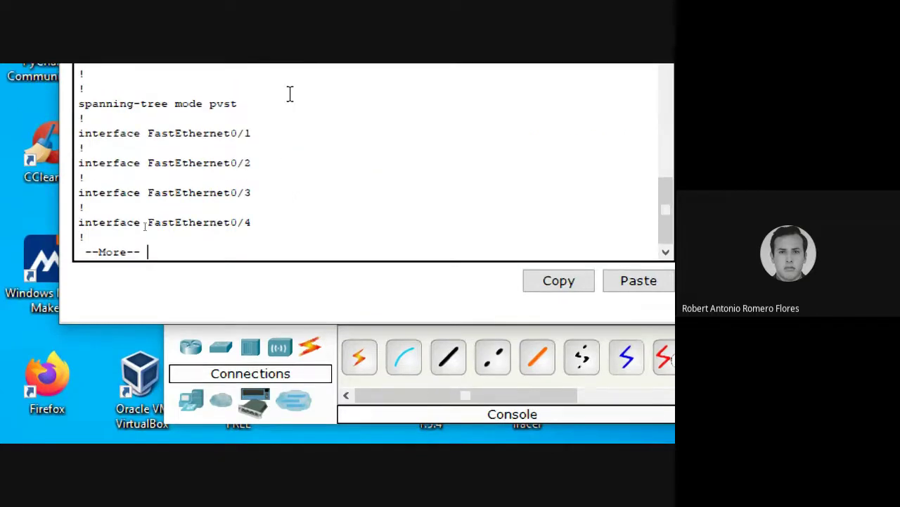
pyautogui.scroll(3, 238, 273)
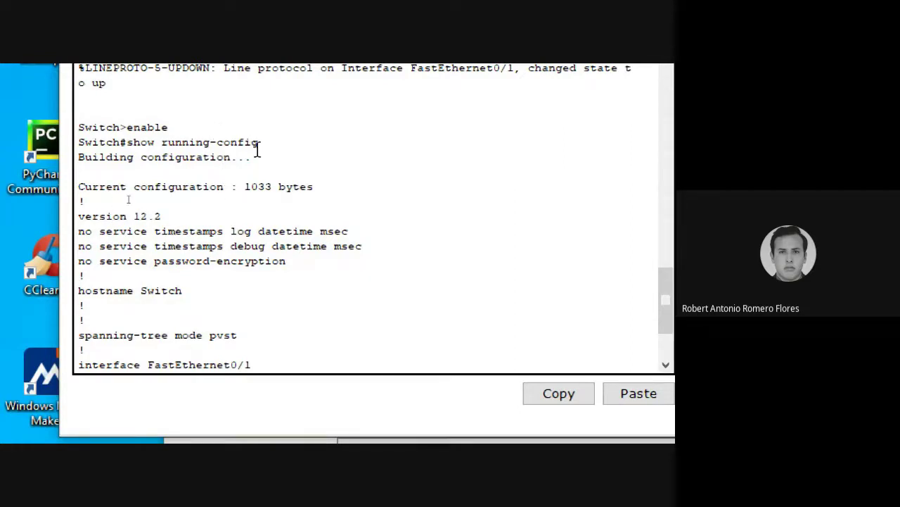
pyautogui.moveTo(267, 145); pyautogui.dragTo(77, 144)
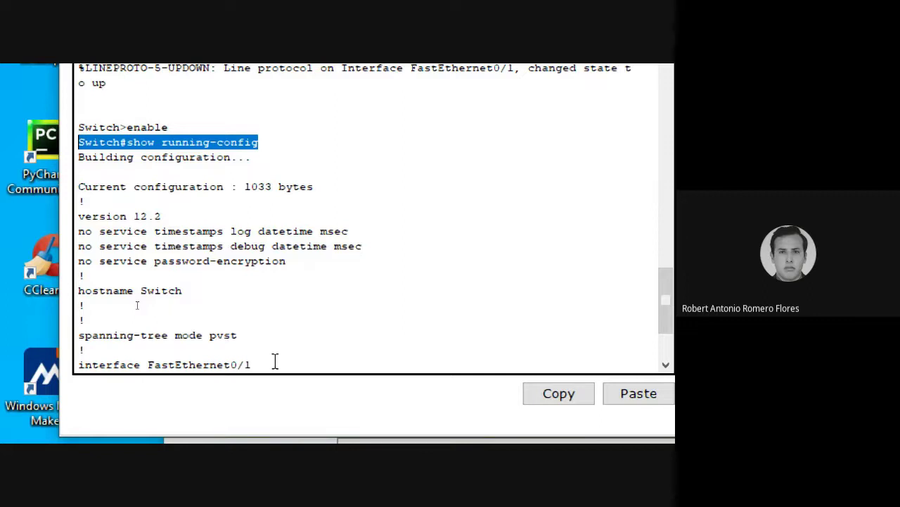
pyautogui.scroll(-1, 275, 361)
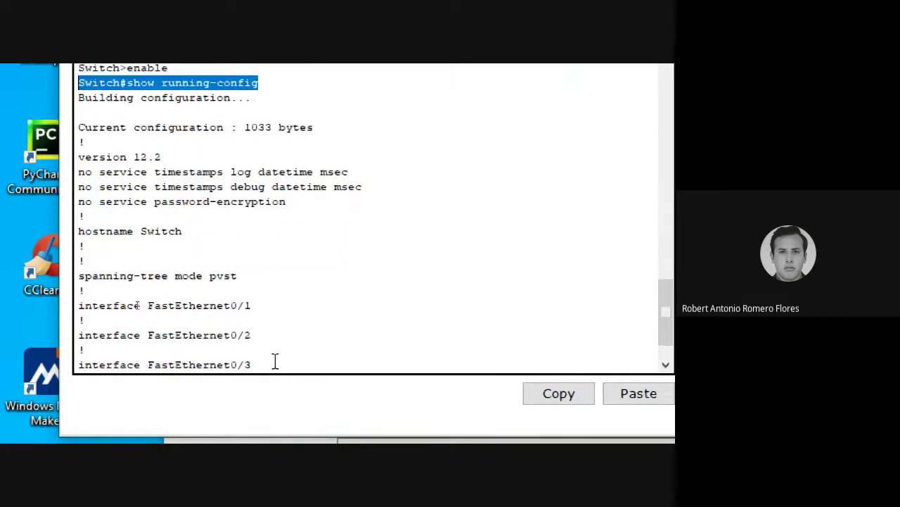
pyautogui.scroll(1, 276, 361)
pyautogui.scroll(-2, 275, 361)
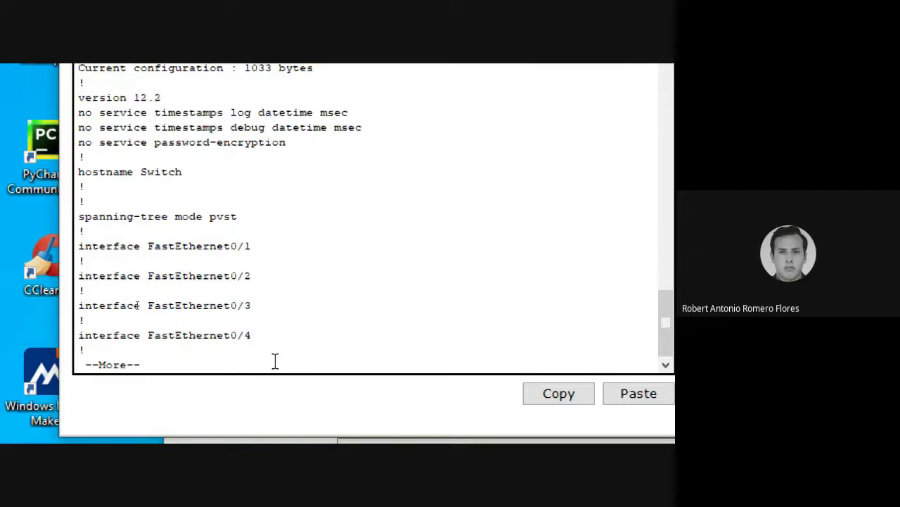
# Page through the rest of the running configuration, covering the interfaces, Vlan1, and the console and vty lines, until the prompt returns
pyautogui.press('Return')
pyautogui.press('Return')
pyautogui.press('Return')
pyautogui.press('Return')
pyautogui.press('Return')
pyautogui.press('Return')
pyautogui.press('Return')
pyautogui.press('Return')
pyautogui.press('Return')
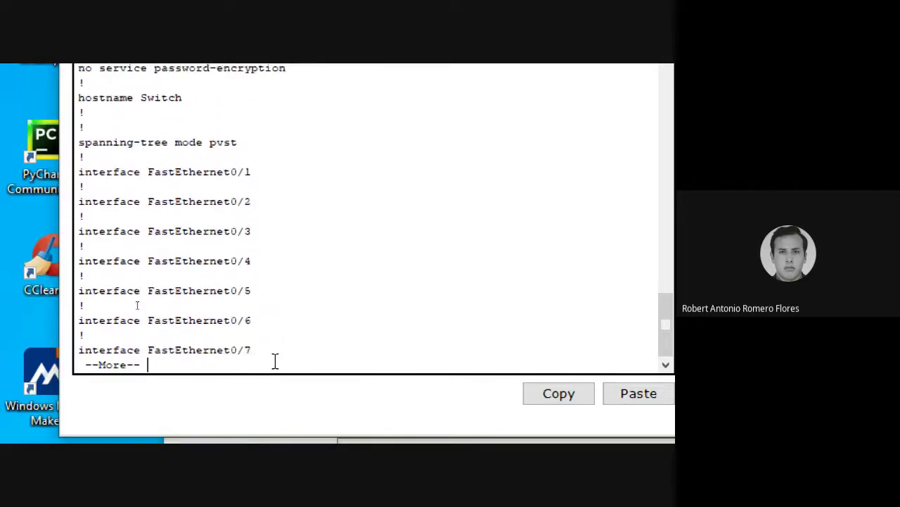
pyautogui.press('Return')
pyautogui.press('Return')
pyautogui.press('Return')
pyautogui.press('Return')
pyautogui.press('Return')
pyautogui.press('Return')
pyautogui.press('Return')
pyautogui.press('Return')
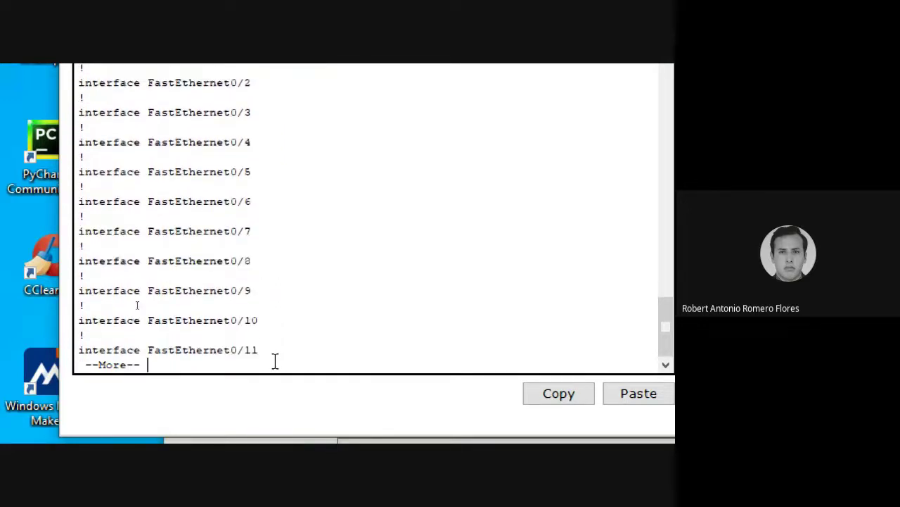
pyautogui.press('Return')
pyautogui.press('Return')
pyautogui.press('Return')
pyautogui.press('Return')
pyautogui.press('Return')
pyautogui.press('Return')
pyautogui.press('Return')
pyautogui.press('Return')
pyautogui.press('Return')
pyautogui.press('Return')
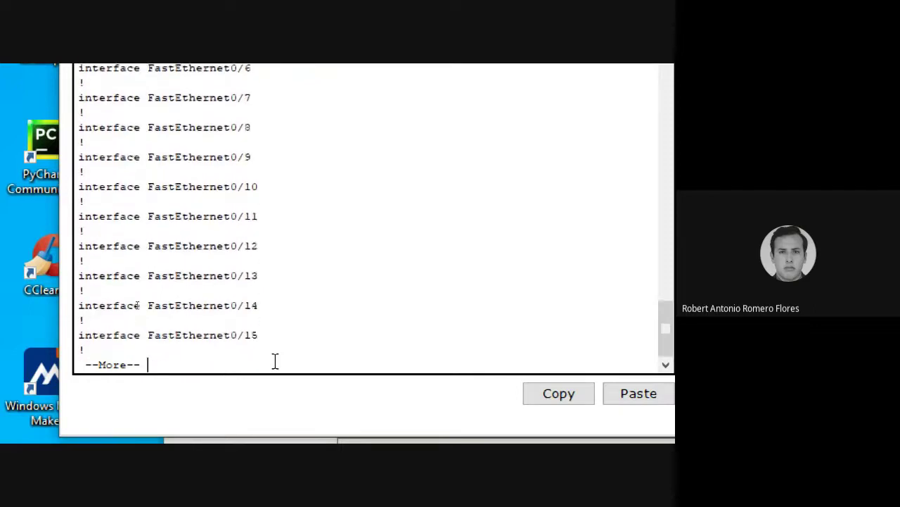
pyautogui.press('Return')
pyautogui.press('Return')
pyautogui.press('Return')
pyautogui.press('Return')
pyautogui.press('Return')
pyautogui.press('Return')
pyautogui.press('Return')
pyautogui.press('Return')
pyautogui.press('Return')
pyautogui.press('Return')
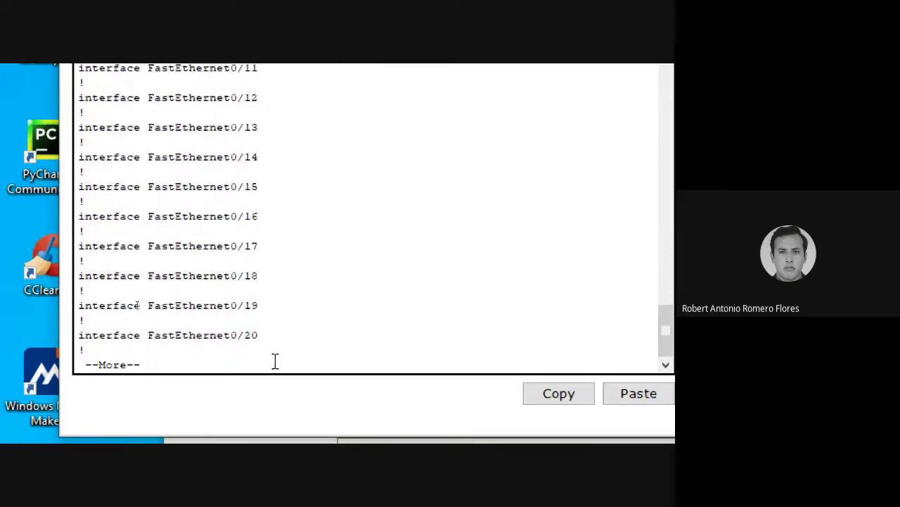
pyautogui.press('Return')
pyautogui.press('Return')
pyautogui.press('Return')
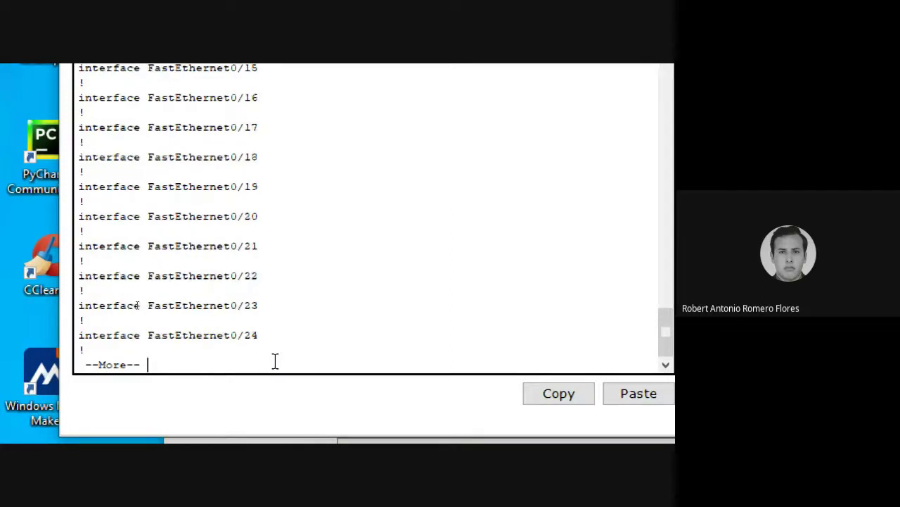
pyautogui.press('Return')
pyautogui.press('Return')
pyautogui.press('Return')
pyautogui.press('Return')
pyautogui.press('Return')
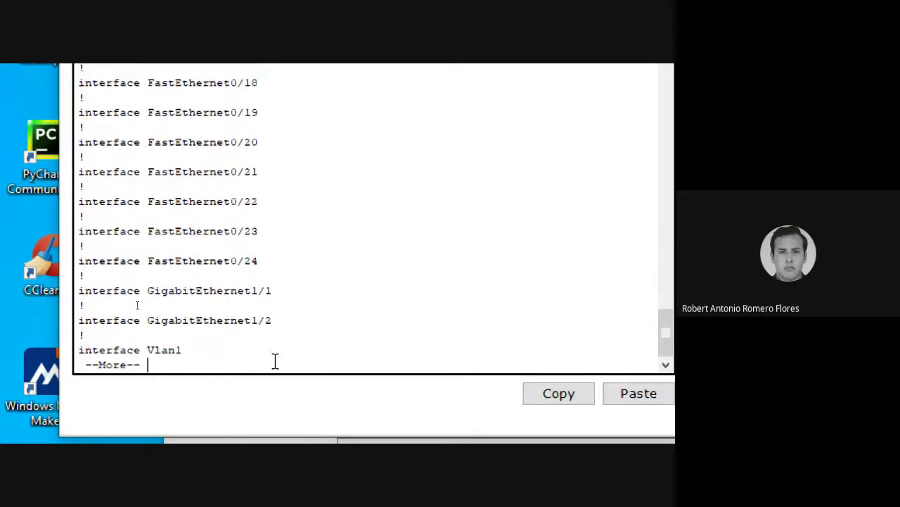
pyautogui.press('Return')
pyautogui.press('Return')
pyautogui.press('Return')
pyautogui.press('Return')
pyautogui.press('Return')
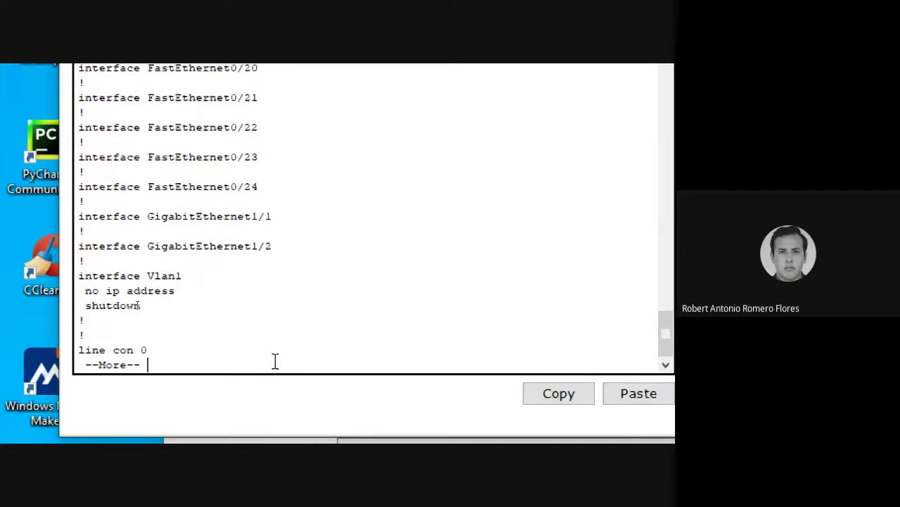
pyautogui.press('Return')
pyautogui.press('Return')
pyautogui.press('Return')
pyautogui.press('Return')
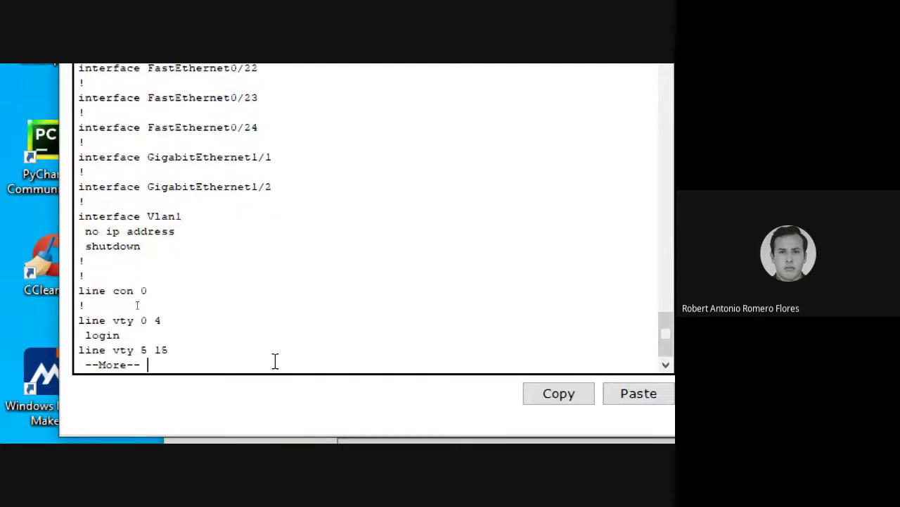
pyautogui.press('Return')
pyautogui.press('Return')
pyautogui.press('Return')
pyautogui.press('Return')
pyautogui.press('Return')
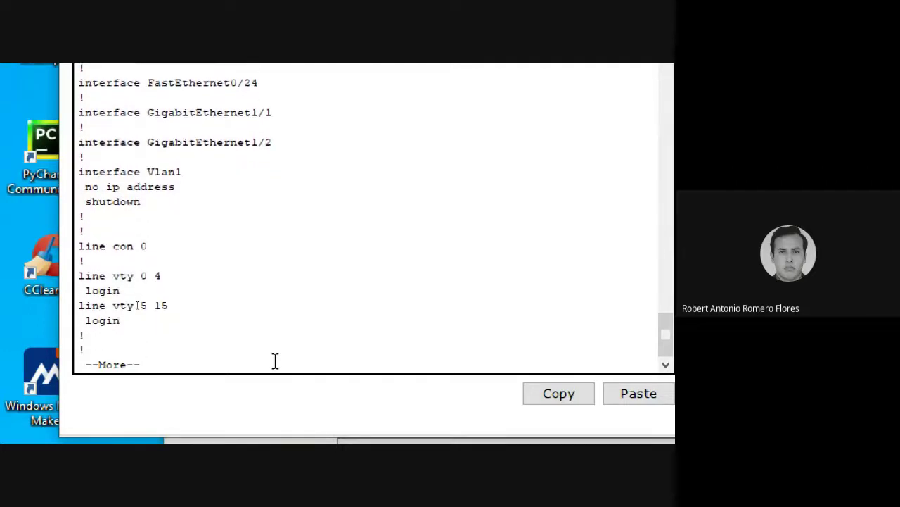
pyautogui.press('Return')
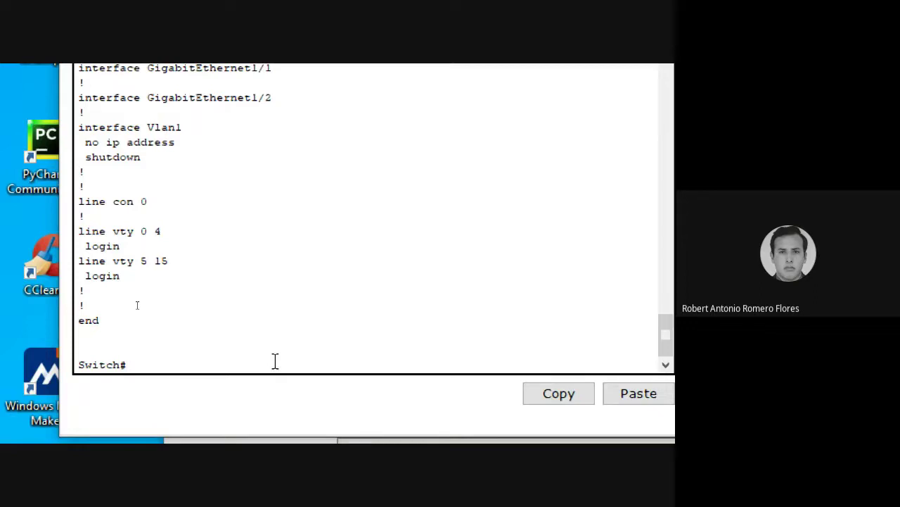
# Switch to the Chrome window with the Google Meet call to view the pending join request
pyautogui.hotkey('alt', 'Tab')
pyautogui.press('Tab')
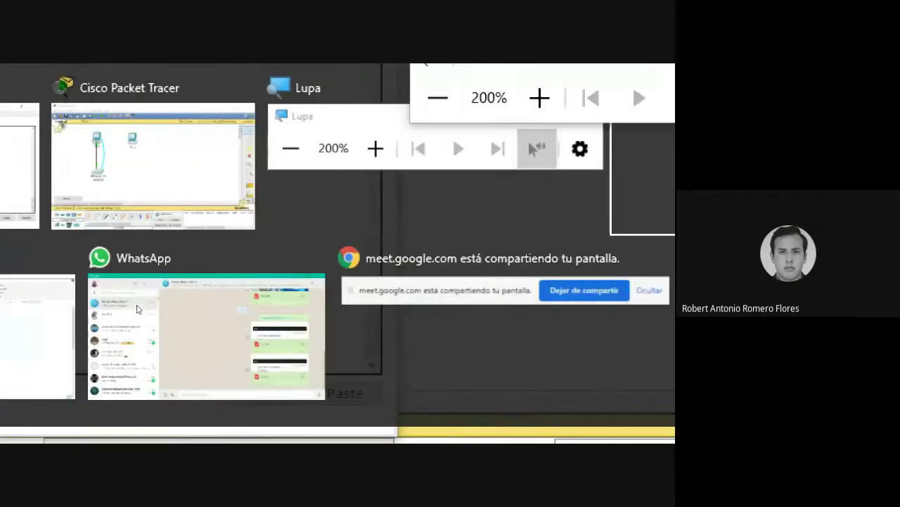
pyautogui.hotkey('alt', 'Tab')
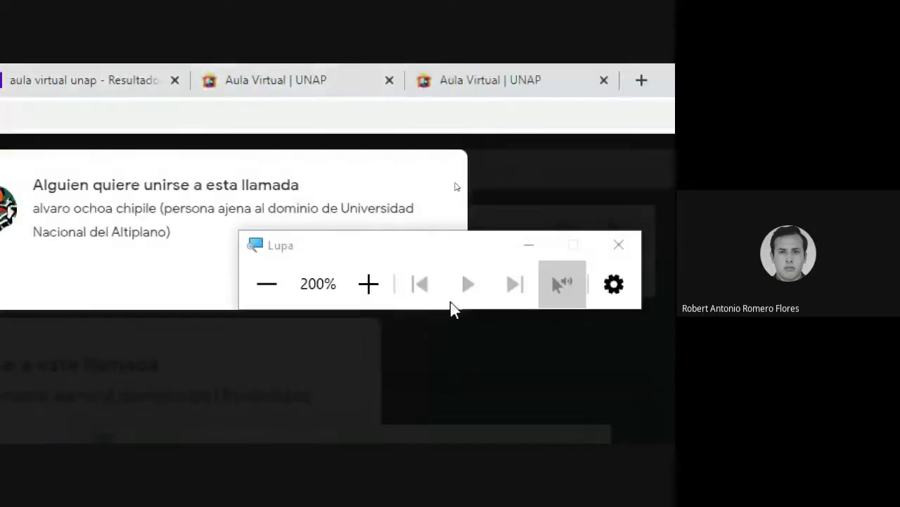
# Move the magnifier window off the join request, admit the waiting participant to the call, and return to the Packet Tracer switch CLI
pyautogui.moveTo(396, 248); pyautogui.dragTo(459, 230)
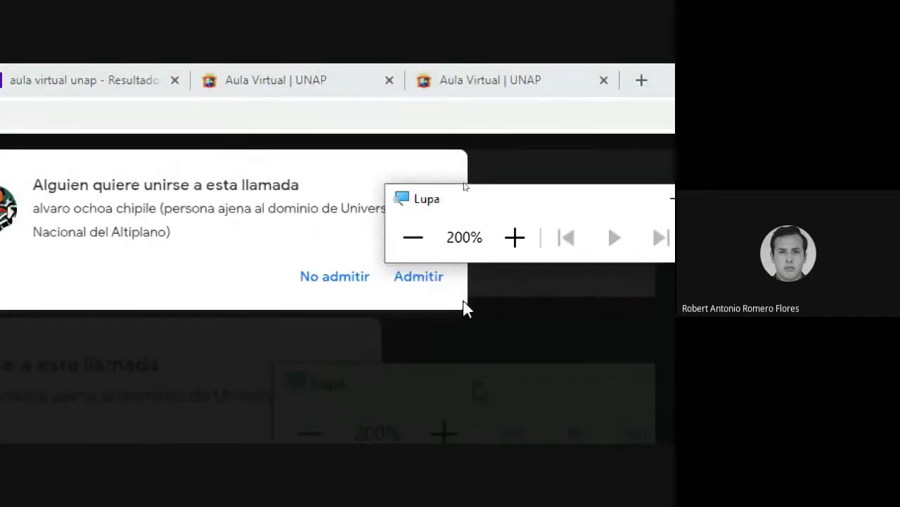
pyautogui.click(413, 278)
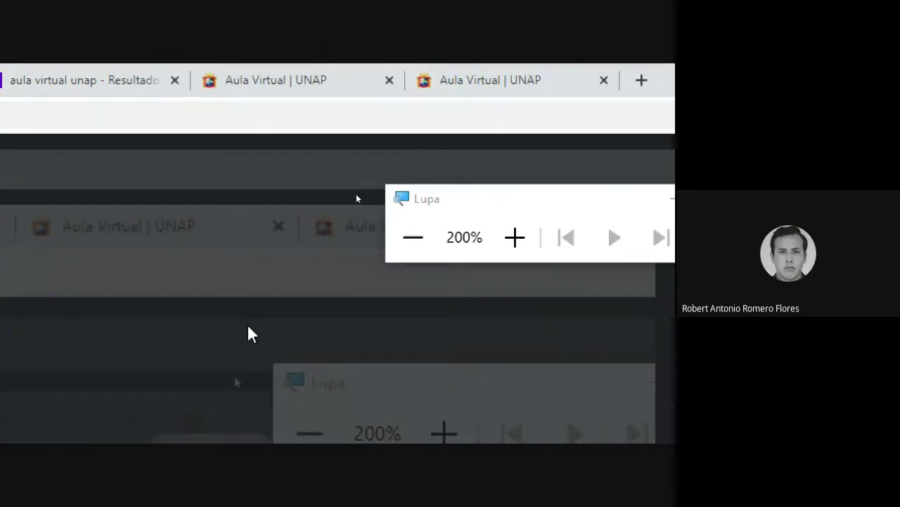
pyautogui.hotkey('alt', 'Tab')
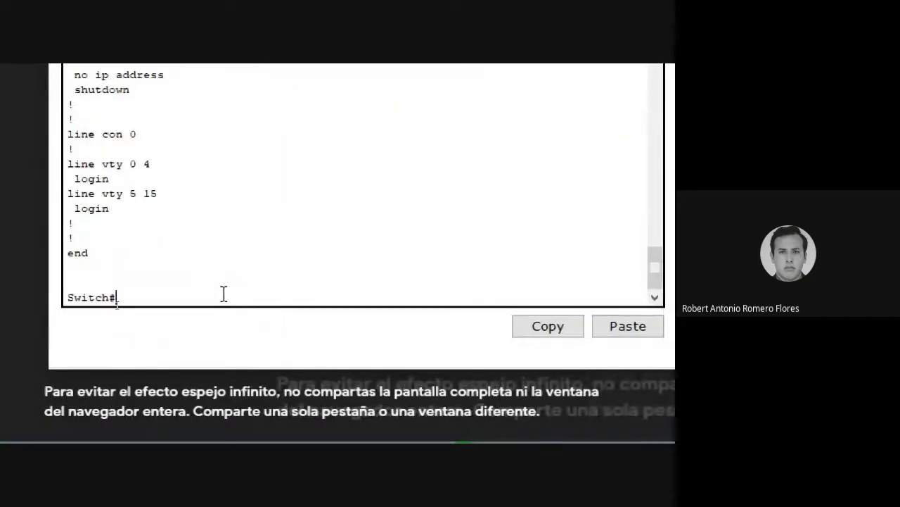
# Query the switch's saved configuration with the show startup-config command
pyautogui.write('show star')
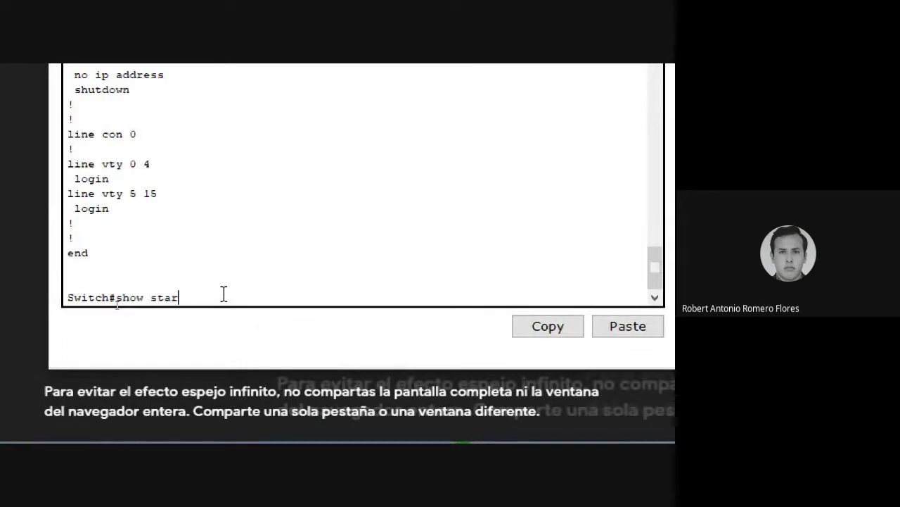
pyautogui.write('tup-config')
pyautogui.press('Return')
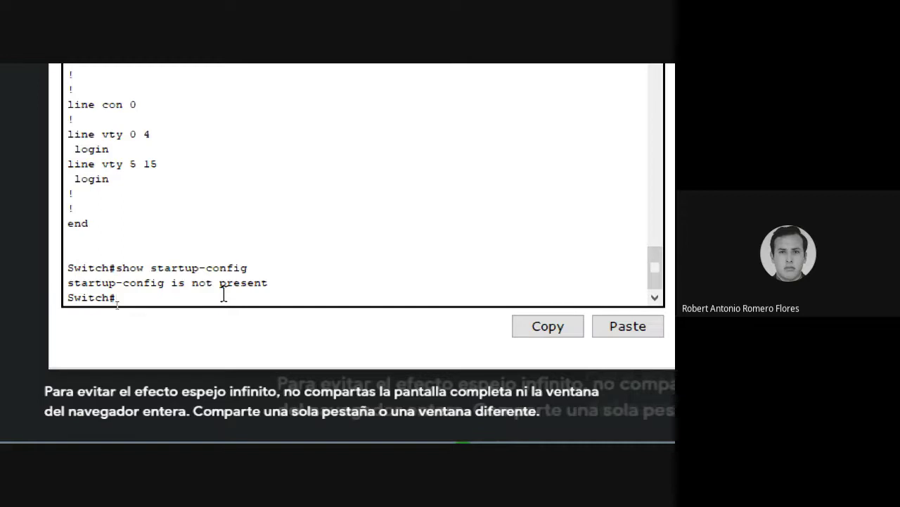
# Run show interfaces vlan1 on the switch, highlight the entered command, and read its output through to the end
pyautogui.write('show interfaces')
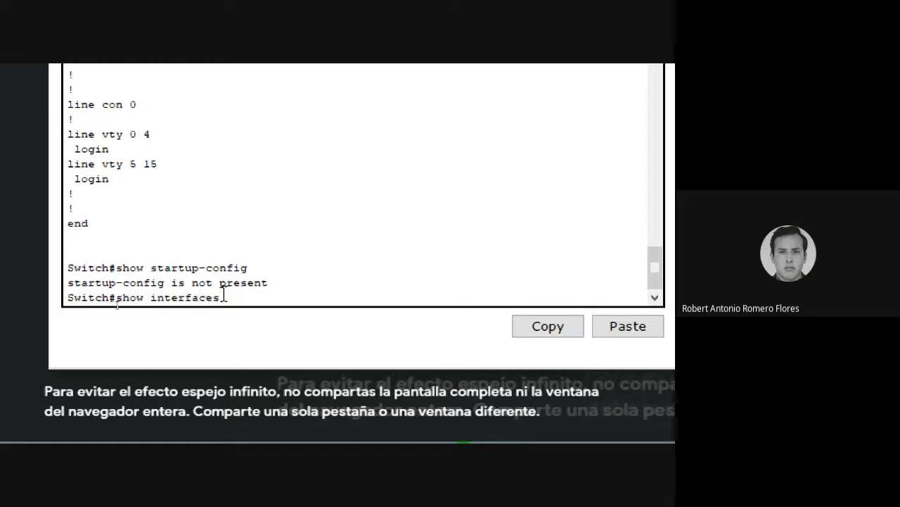
pyautogui.write(' vlan1')
pyautogui.press('Return')
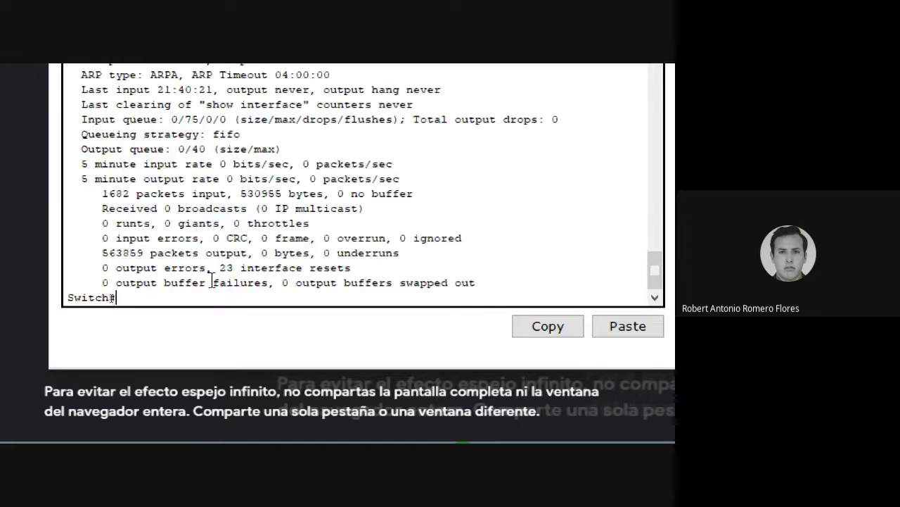
pyautogui.scroll(4, 212, 280)
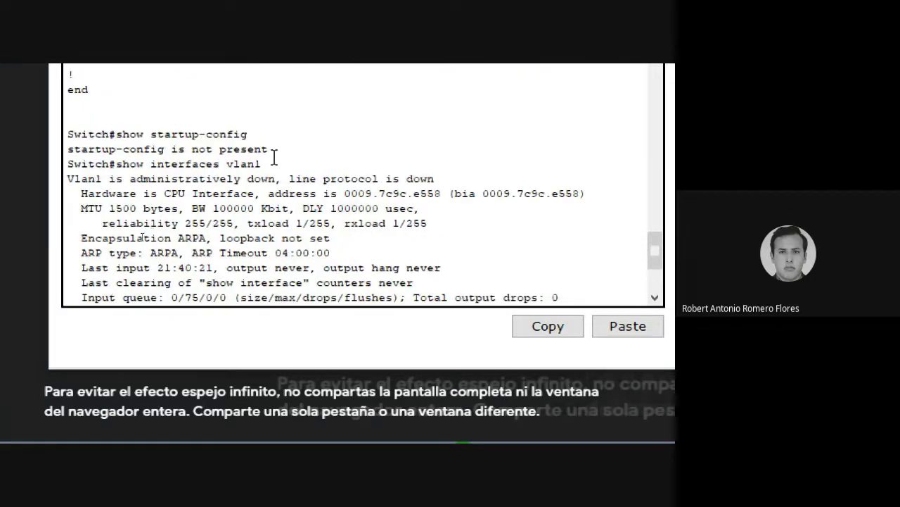
pyautogui.moveTo(277, 164); pyautogui.dragTo(116, 163)
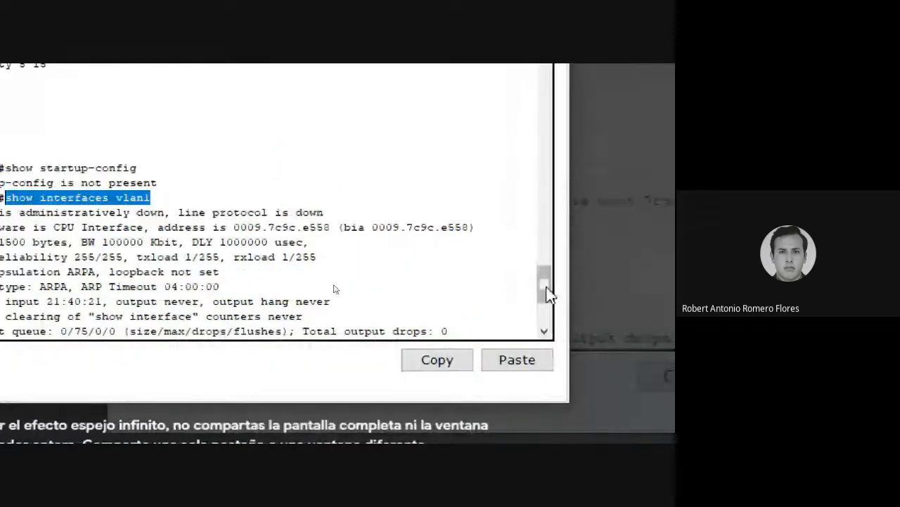
pyautogui.scroll(-2, 543, 285)
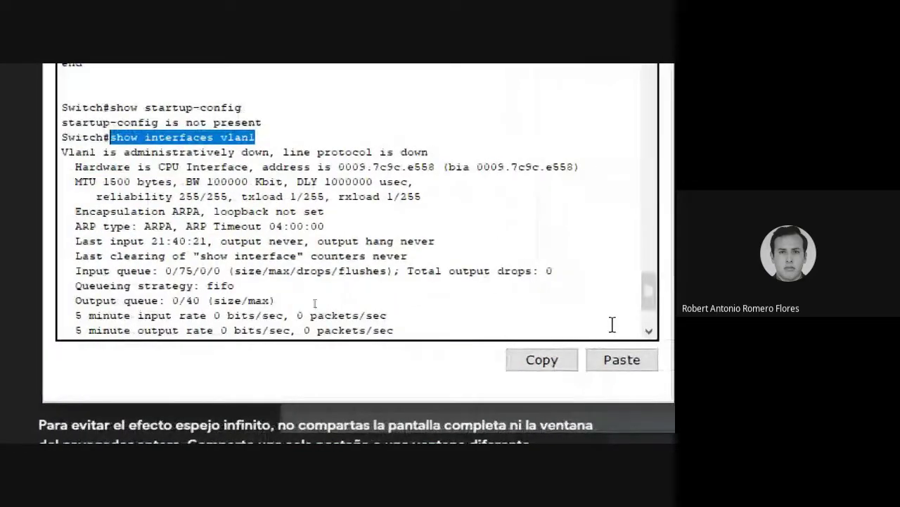
pyautogui.scroll(-3, 612, 301)
pyautogui.scroll(-1, 612, 302)
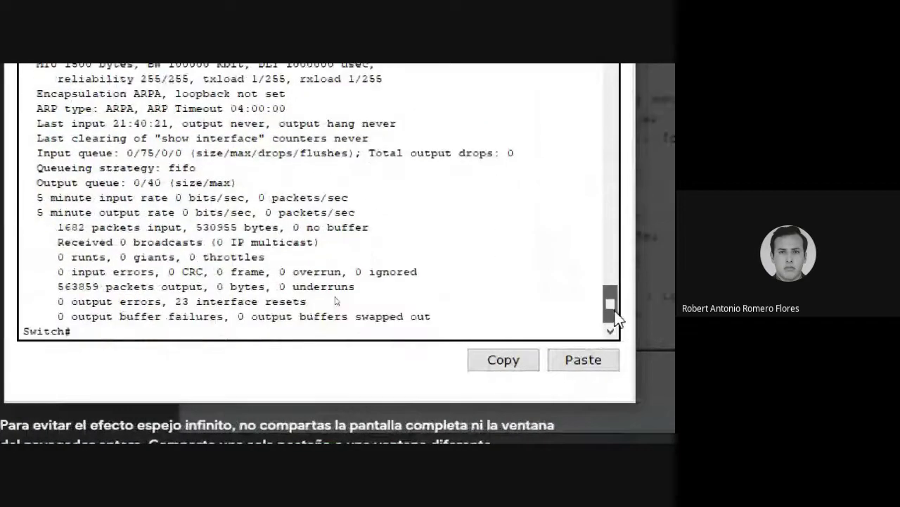
# Go back over the Vlan1 output, examining the queue and traffic rate lines, and close the Switch0 window
pyautogui.scroll(4, 612, 303)
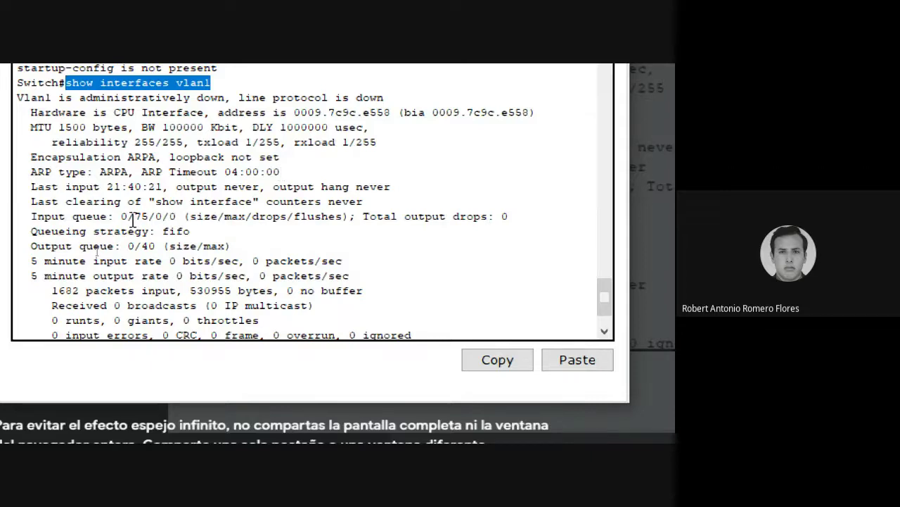
pyautogui.click(182, 224)
pyautogui.moveTo(182, 224); pyautogui.dragTo(29, 218)
pyautogui.click(55, 257)
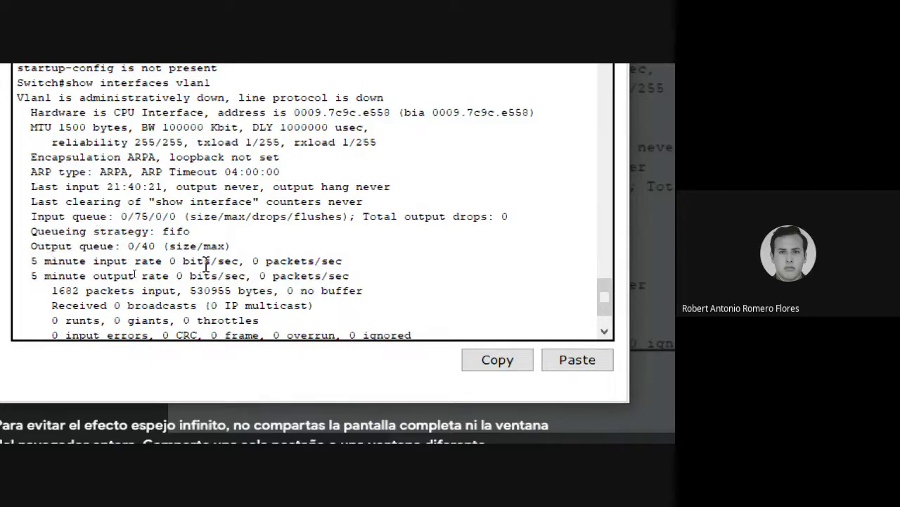
pyautogui.scroll(-1, 211, 270)
pyautogui.scroll(1, 214, 266)
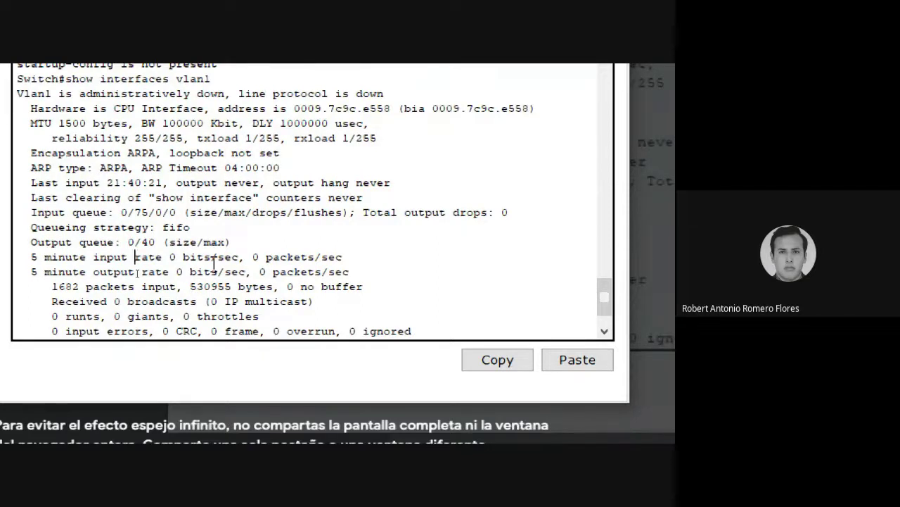
pyautogui.scroll(-1, 225, 209)
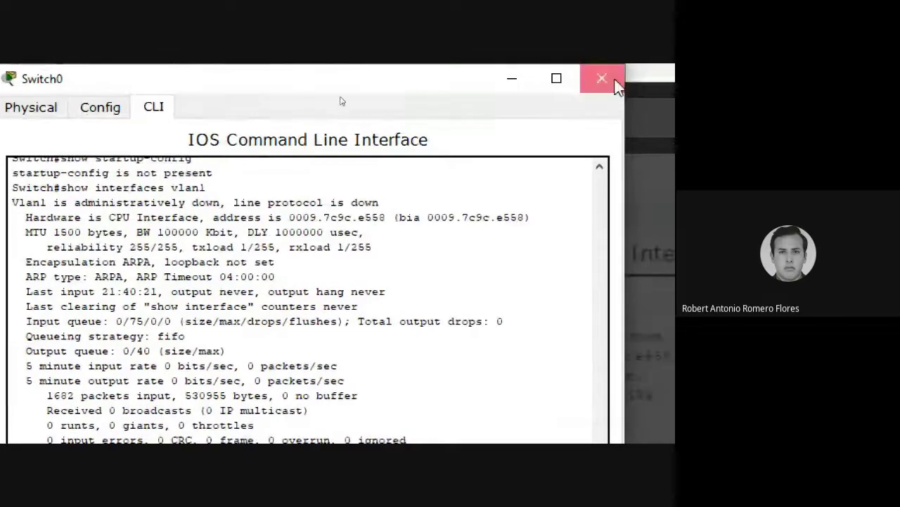
pyautogui.click(609, 81)
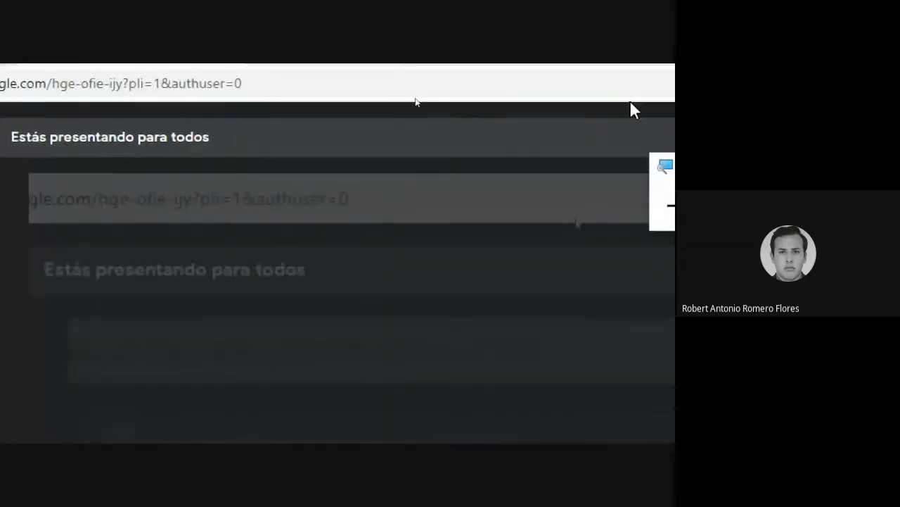
# Return to the Packet Tracer topology and set PC0's default gateway to 172.17.99.11 in its IP configuration, closing PC0's window when finished
pyautogui.hotkey('alt', 'Tab')
pyautogui.hotkey('alt', 'Tab')
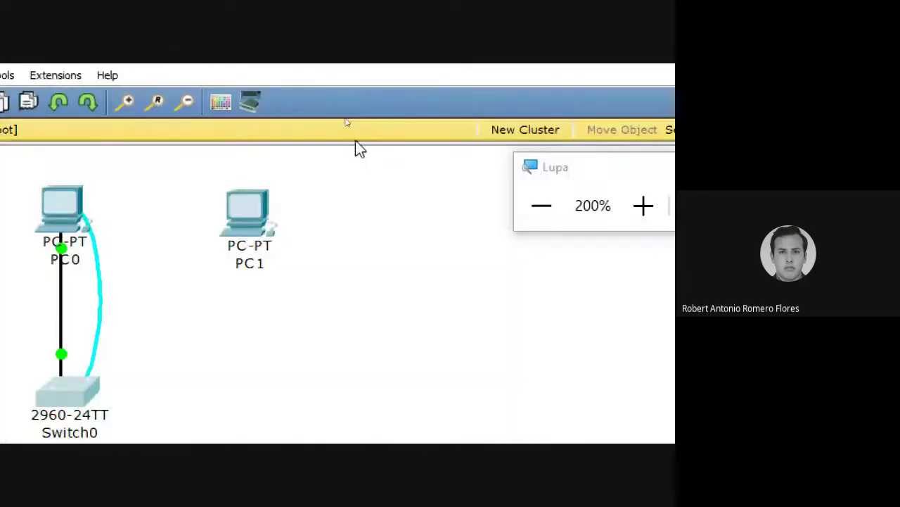
pyautogui.click(198, 204)
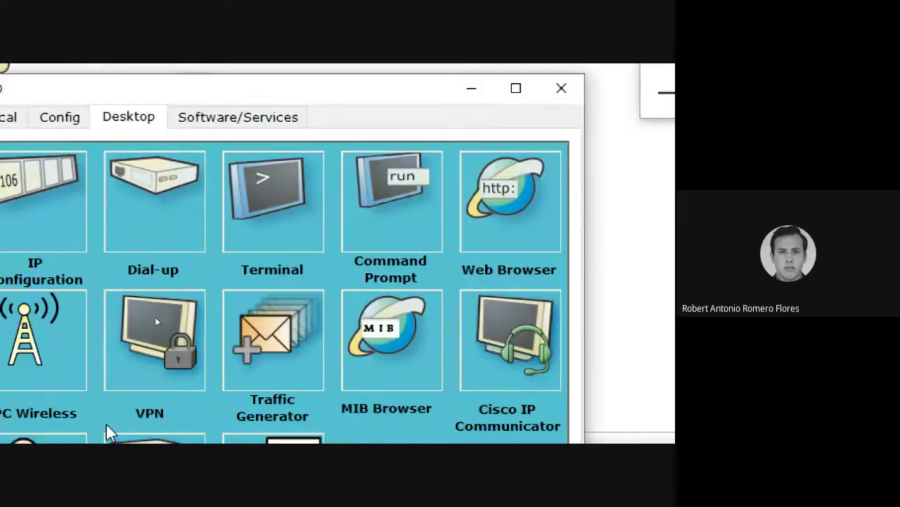
pyautogui.click(226, 192)
pyautogui.click(382, 350)
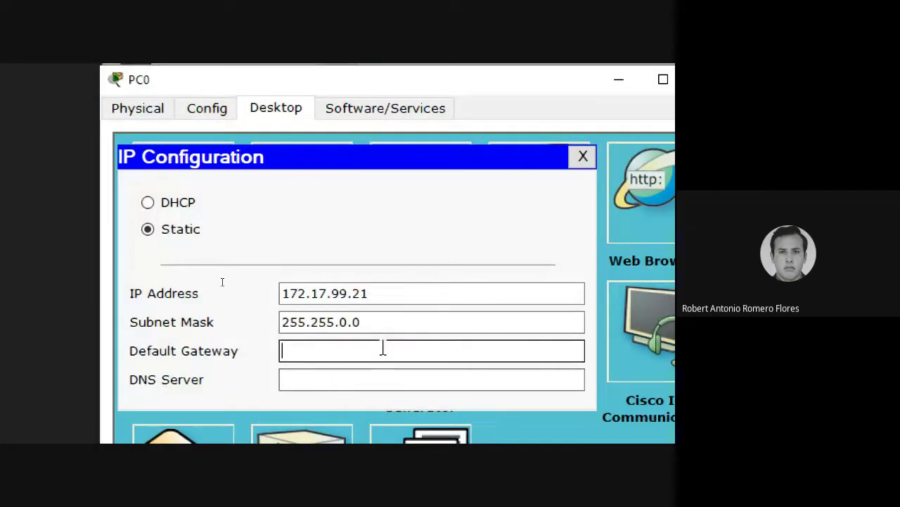
pyautogui.write('172.17')
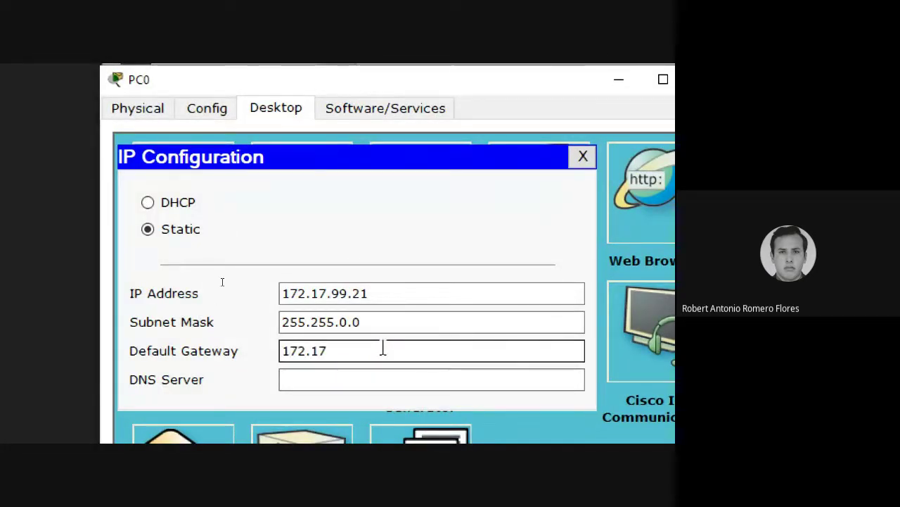
pyautogui.write('.99.11')
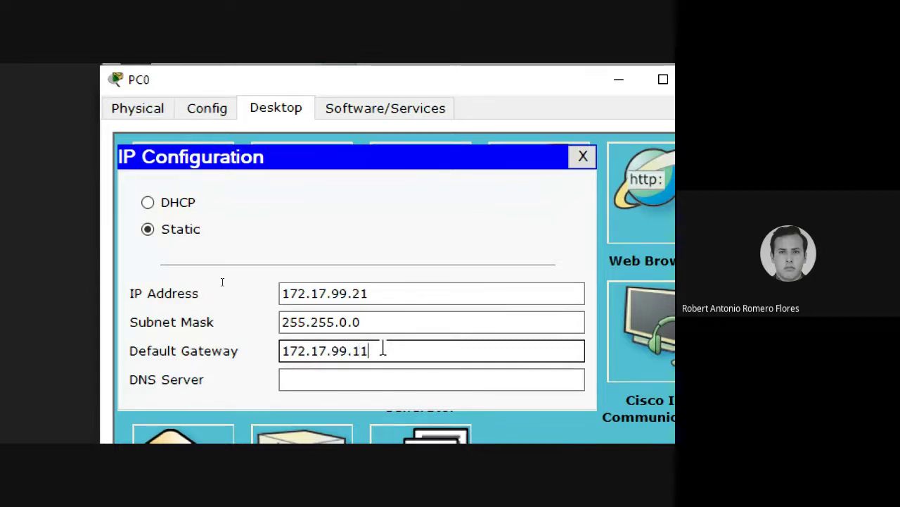
pyautogui.click(408, 288)
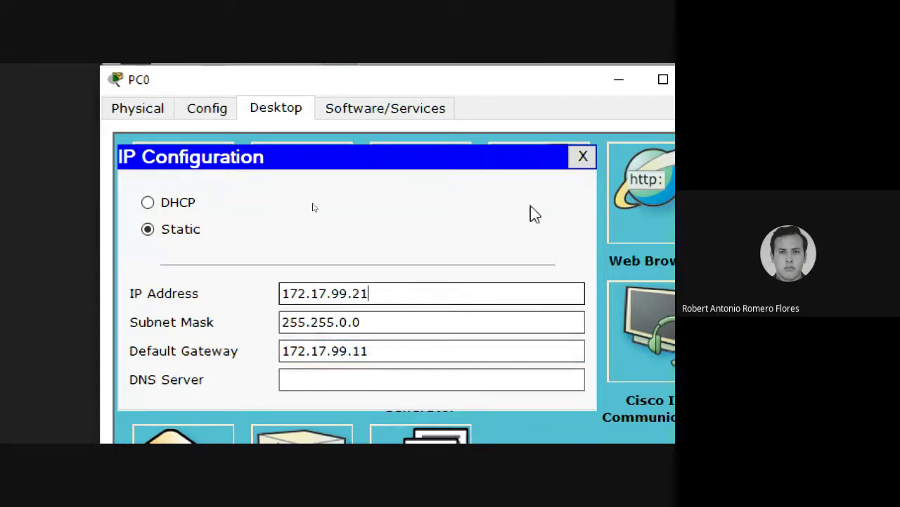
pyautogui.click(581, 152)
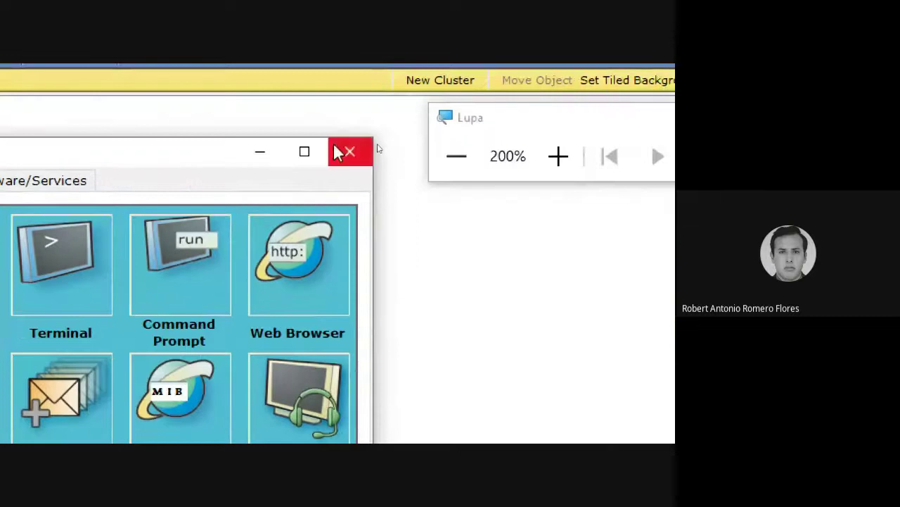
pyautogui.click(346, 149)
# Set PC1's default gateway to 172.17.99.11 in its IP configuration and close PC1's window
pyautogui.click(553, 104)
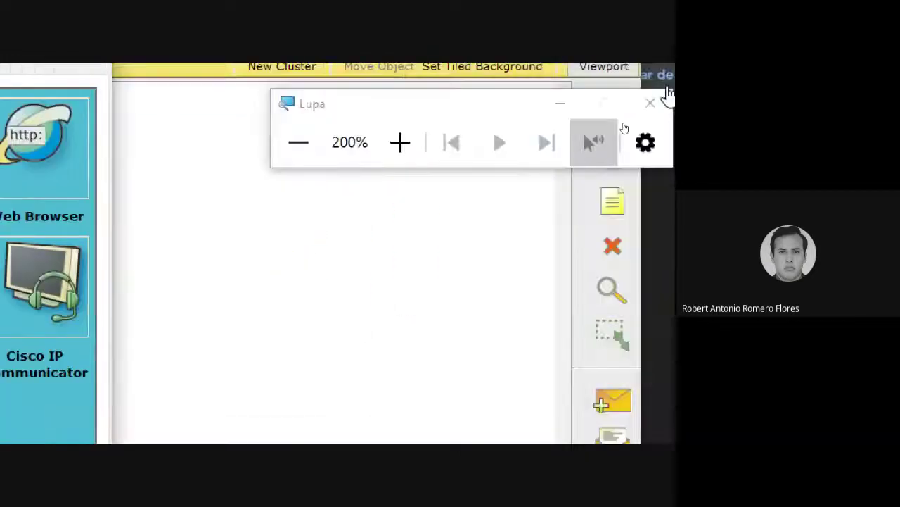
pyautogui.click(149, 147)
pyautogui.click(285, 307)
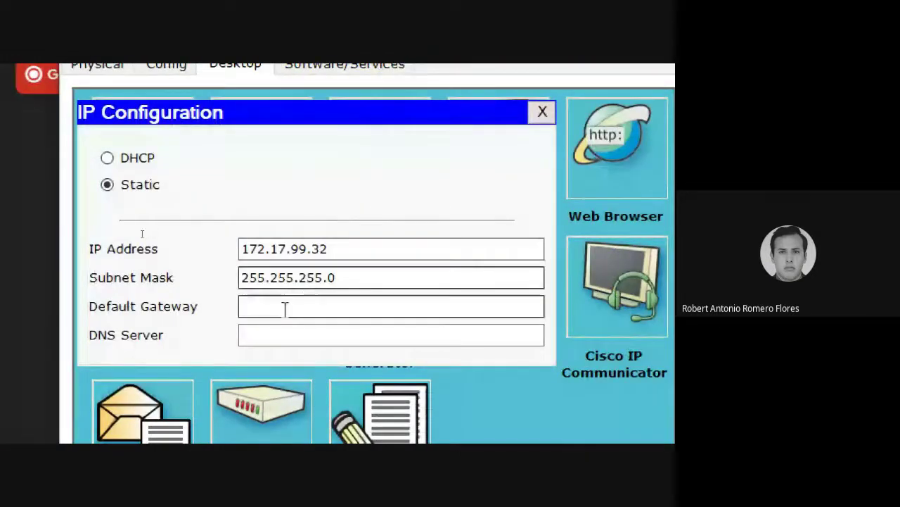
pyautogui.write('47')
pyautogui.press('BackSpace')
pyautogui.press('BackSpace')
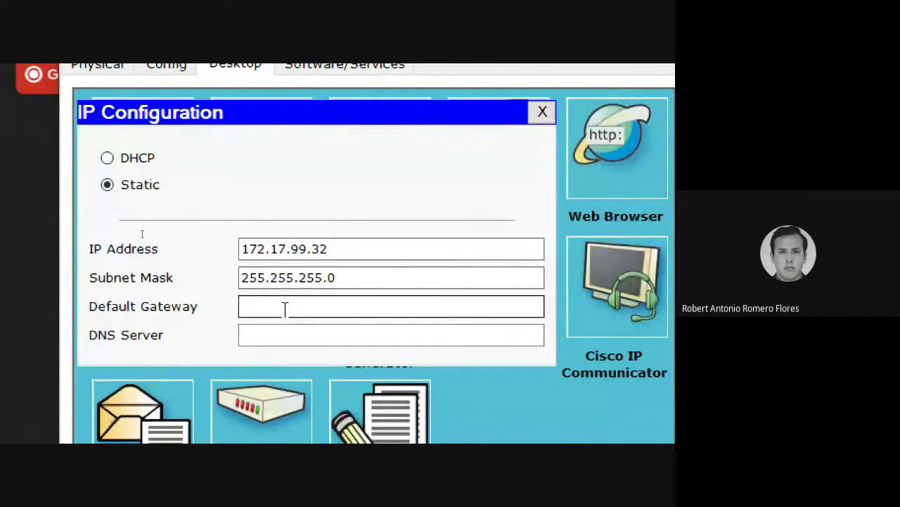
pyautogui.write('172.17.99')
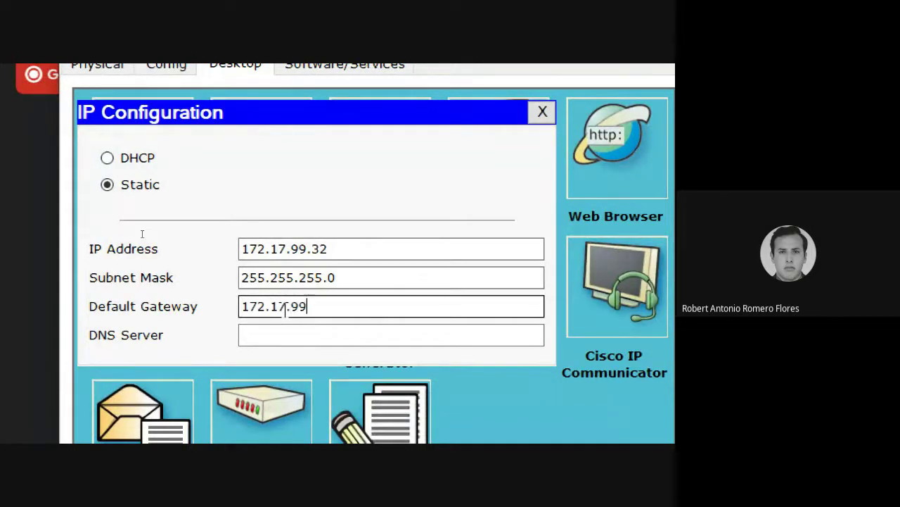
pyautogui.write('.11')
pyautogui.click(326, 335)
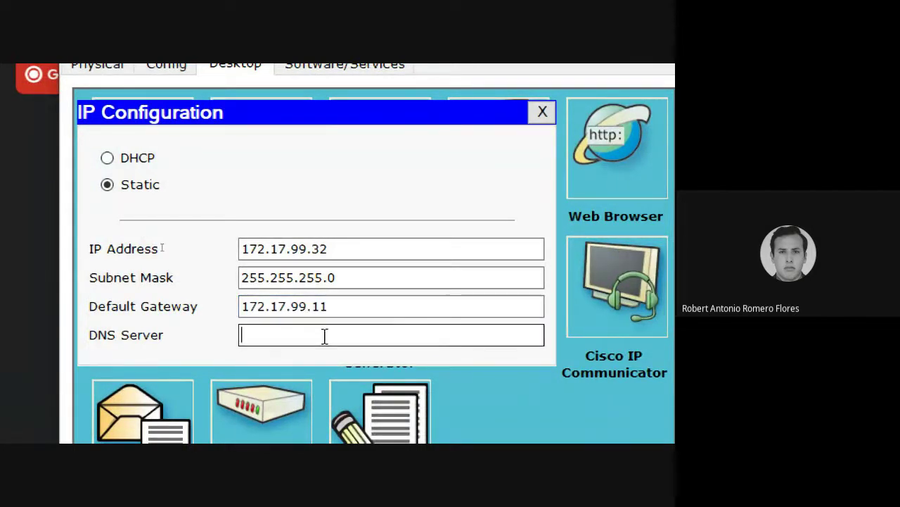
pyautogui.click(543, 112)
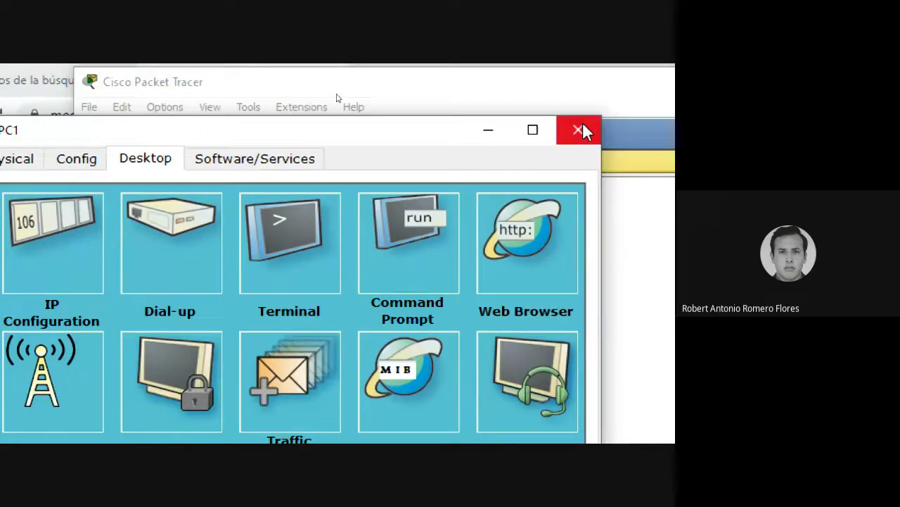
pyautogui.click(579, 130)
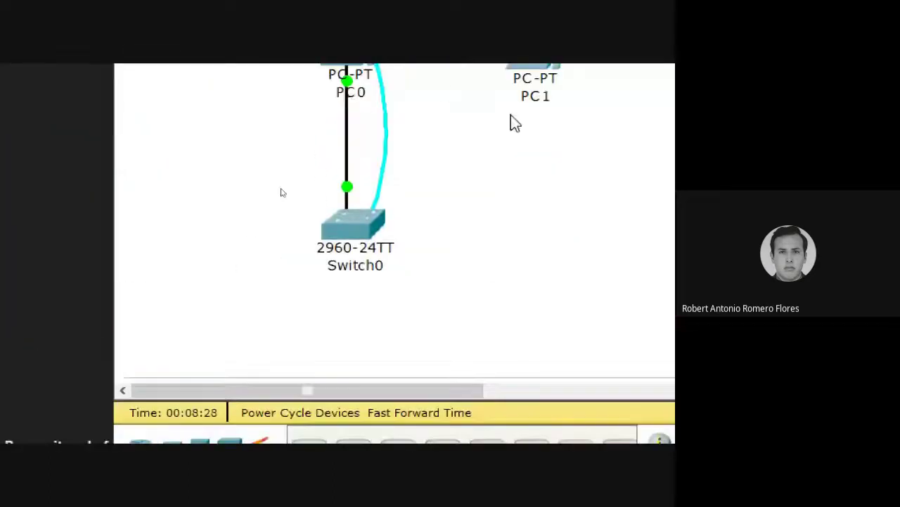
# Reopen Switch0's command line and check the IP properties of Vlan1 with show ip int vlan1
pyautogui.click(197, 348)
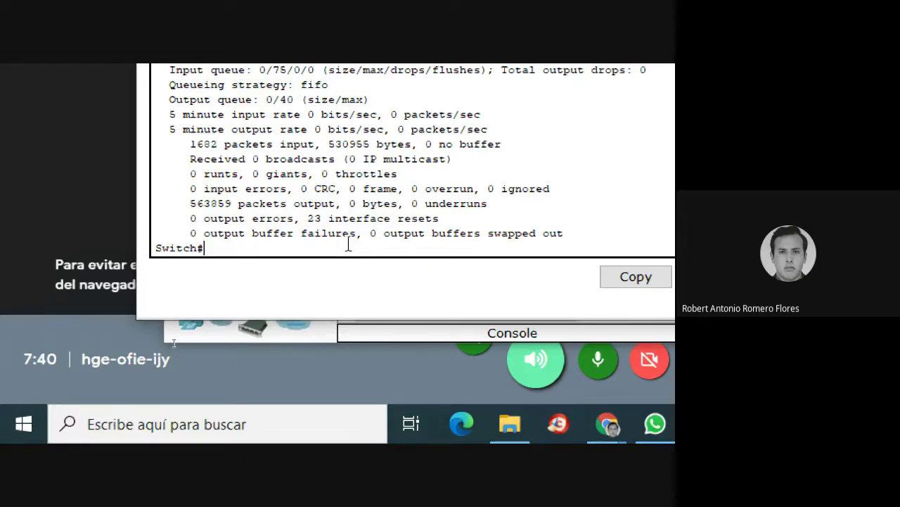
pyautogui.write('show ip int')
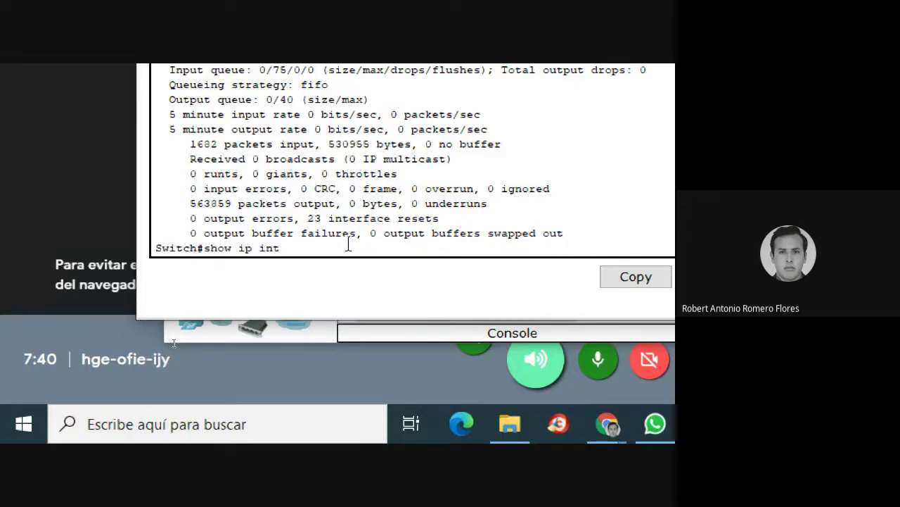
pyautogui.write(' vlan1')
pyautogui.press('Return')
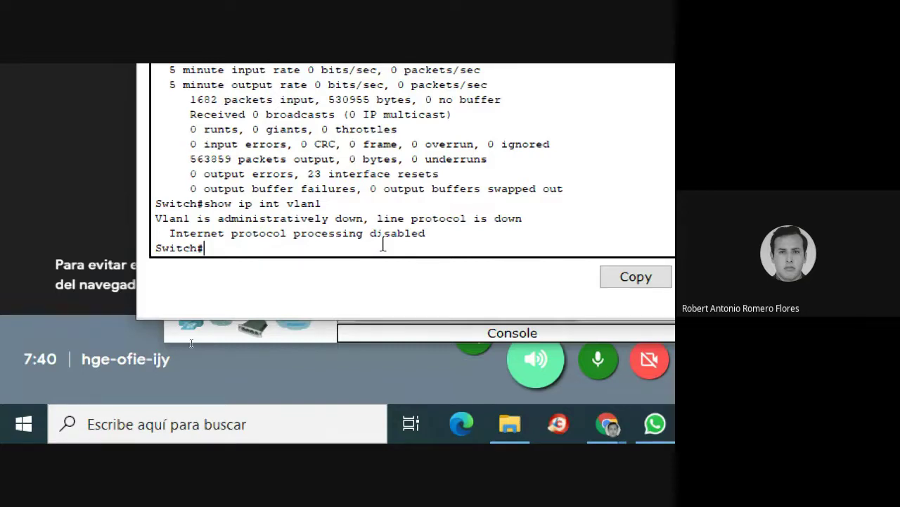
# Display the switch's software and hardware information with show version, and reduce the screen magnifier to 100%
pyautogui.write('show version')
pyautogui.press('Return')
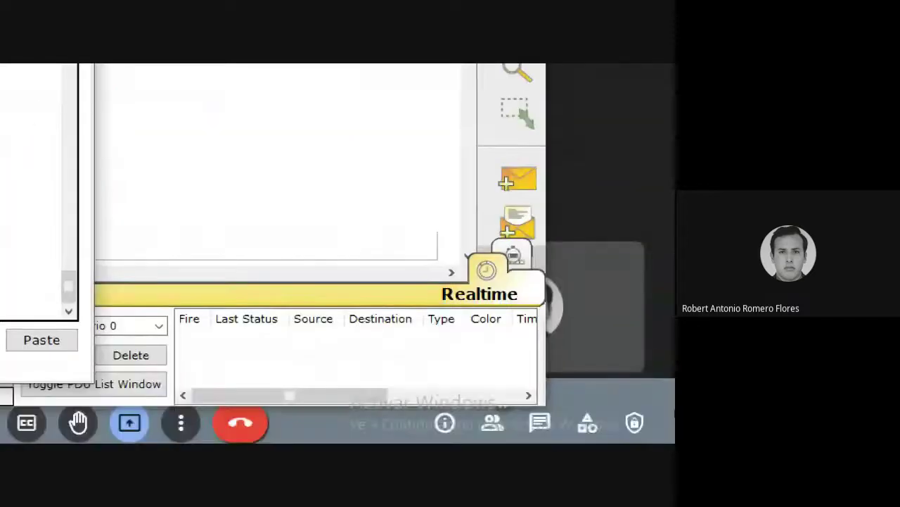
pyautogui.click(203, 237)
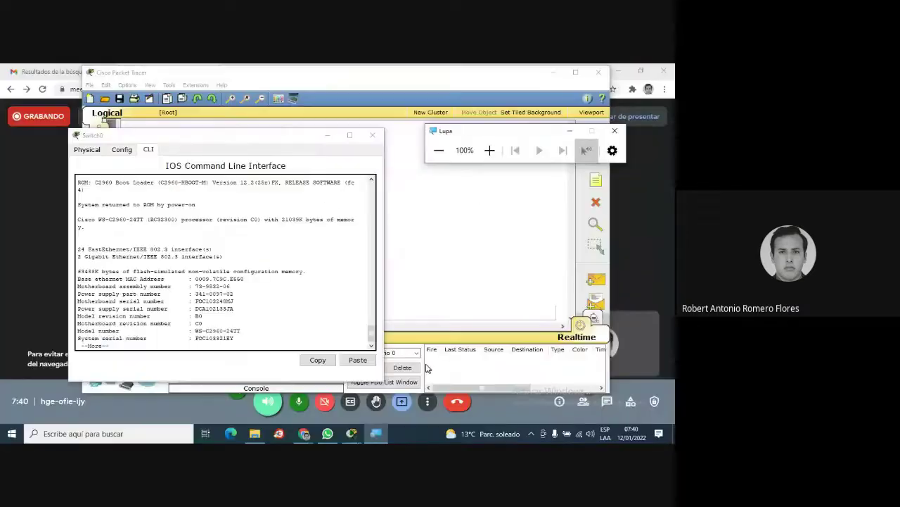
# Minimize the browser window, magnify Switch0's command line, and highlight the show version command above its output
pyautogui.click(630, 73)
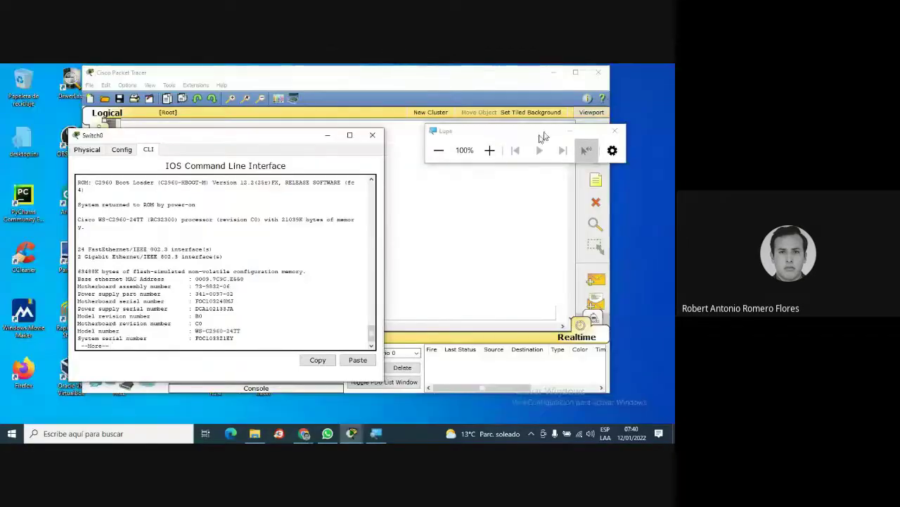
pyautogui.click(489, 149)
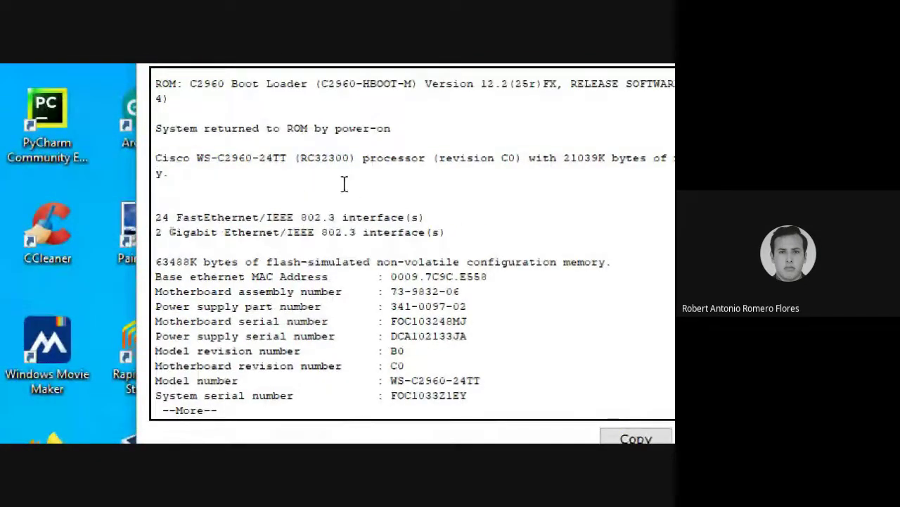
pyautogui.scroll(4, 356, 224)
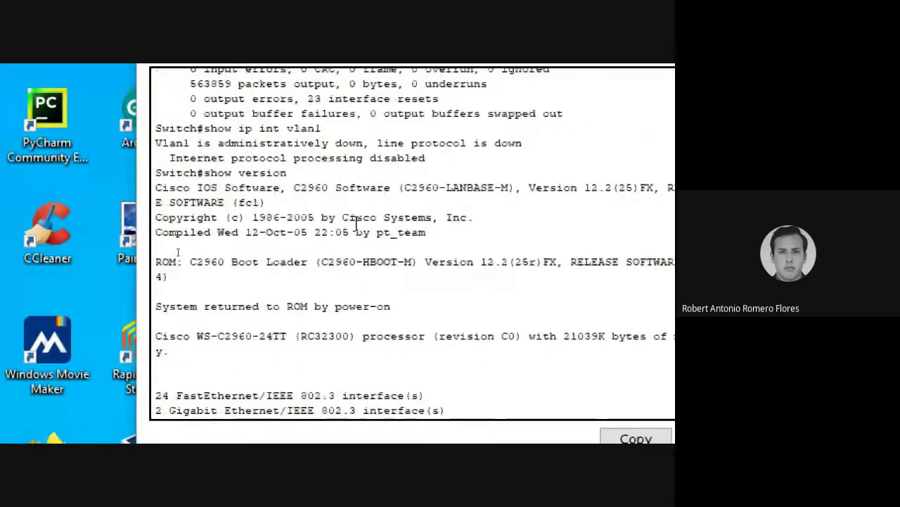
pyautogui.moveTo(288, 172); pyautogui.dragTo(157, 166)
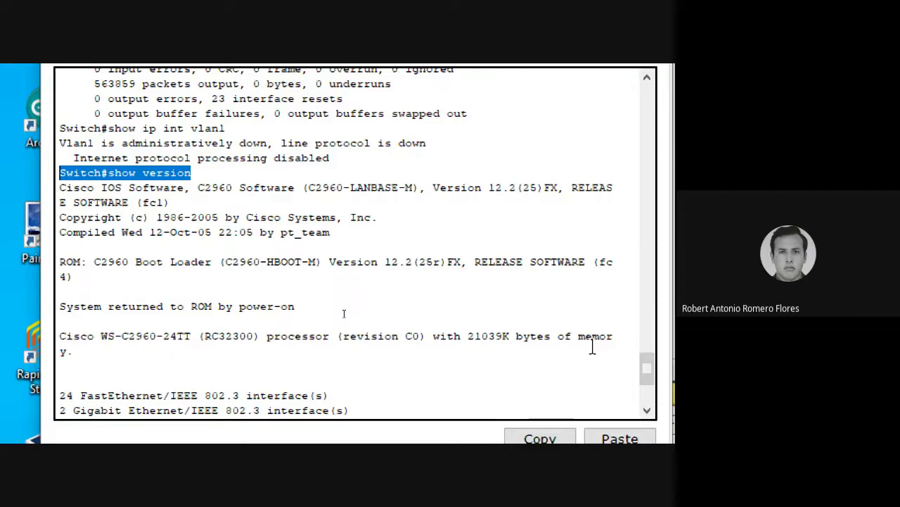
# Page through the remaining show version output down to the switch prompt
pyautogui.scroll(-2, 509, 379)
pyautogui.scroll(-4, 508, 379)
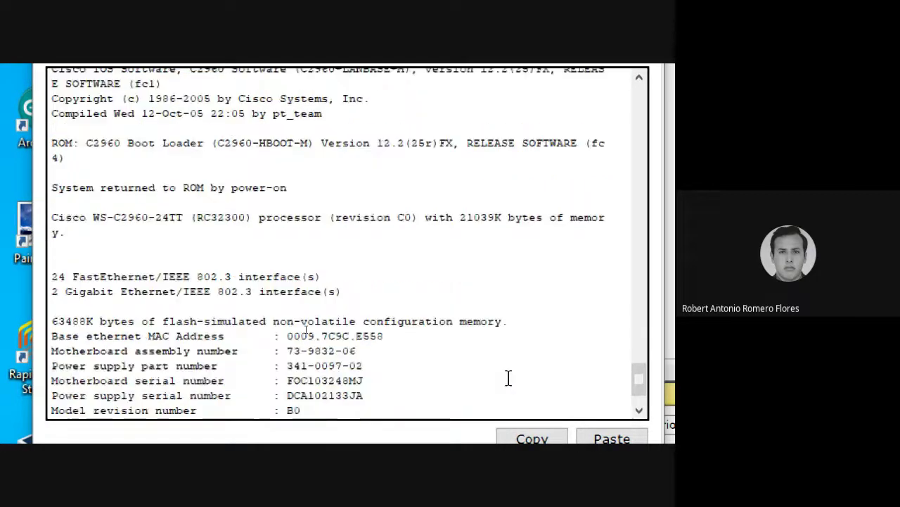
pyautogui.press('Return')
pyautogui.press('Return')
pyautogui.press('Return')
pyautogui.press('Return')
pyautogui.press('Return')
pyautogui.press('Return')
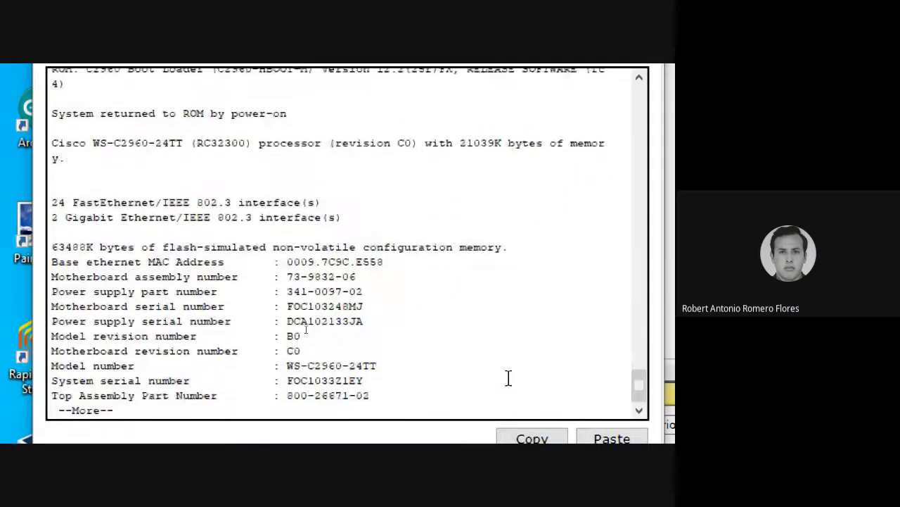
pyautogui.press('Return')
pyautogui.press('Return')
pyautogui.press('Return')
pyautogui.press('Return')
pyautogui.press('Return')
pyautogui.press('Return')
pyautogui.press('Return')
pyautogui.press('Return')
pyautogui.press('Return')
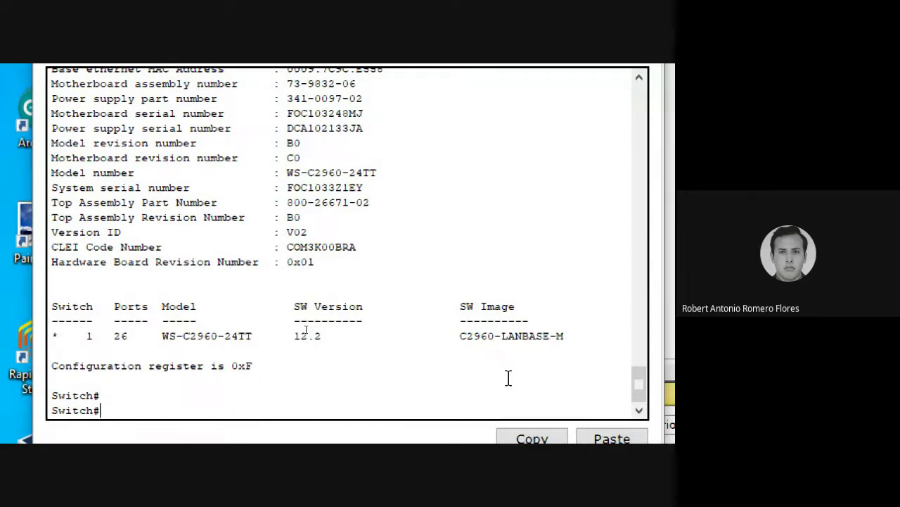
# Display the properties of FastEthernet0/18 with show int fa0/18 and highlight the command above its output
pyautogui.write('show int fa0/18')
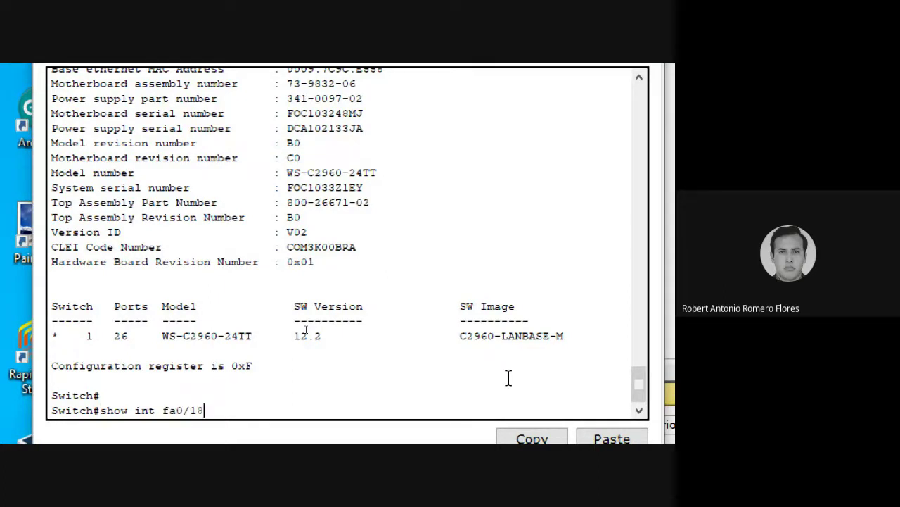
pyautogui.press('Return')
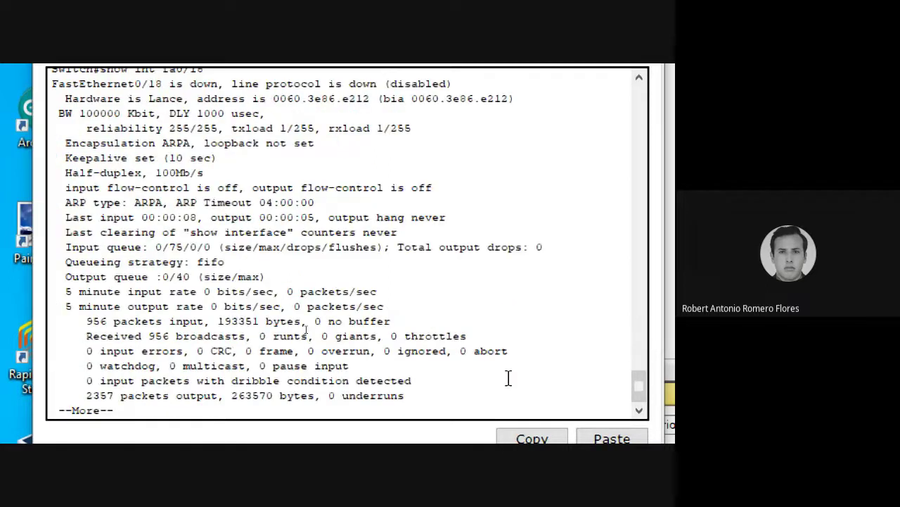
pyautogui.scroll(2, 508, 378)
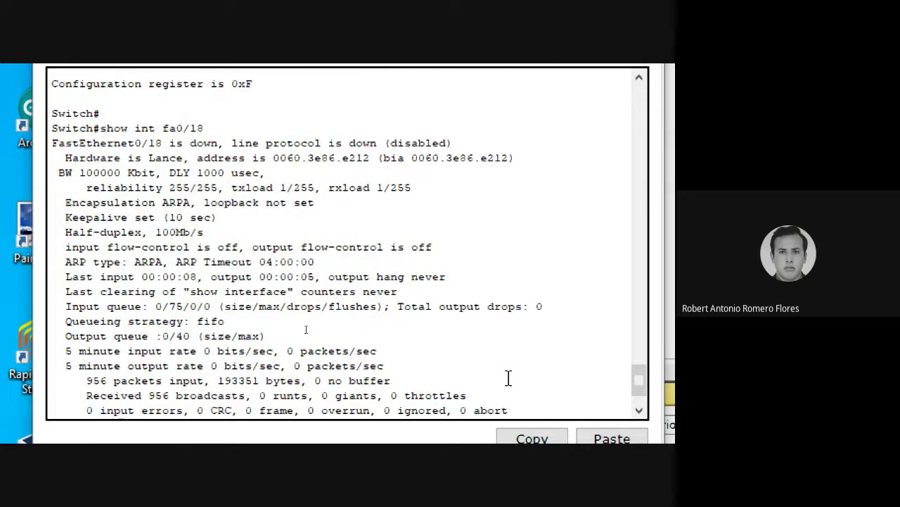
pyautogui.moveTo(204, 128); pyautogui.dragTo(100, 126)
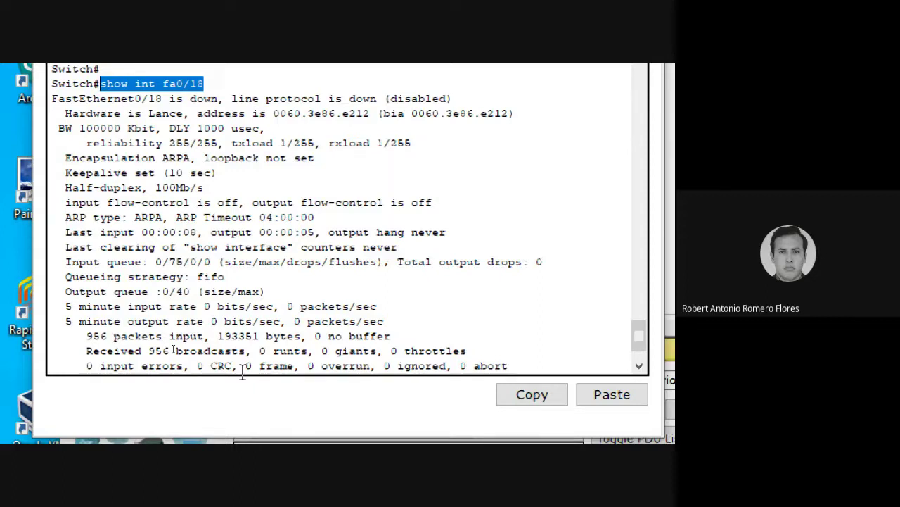
# Page to the end of the FastEthernet0/18 output and highlight its packet and error counters
pyautogui.press('Return')
pyautogui.press('Return')
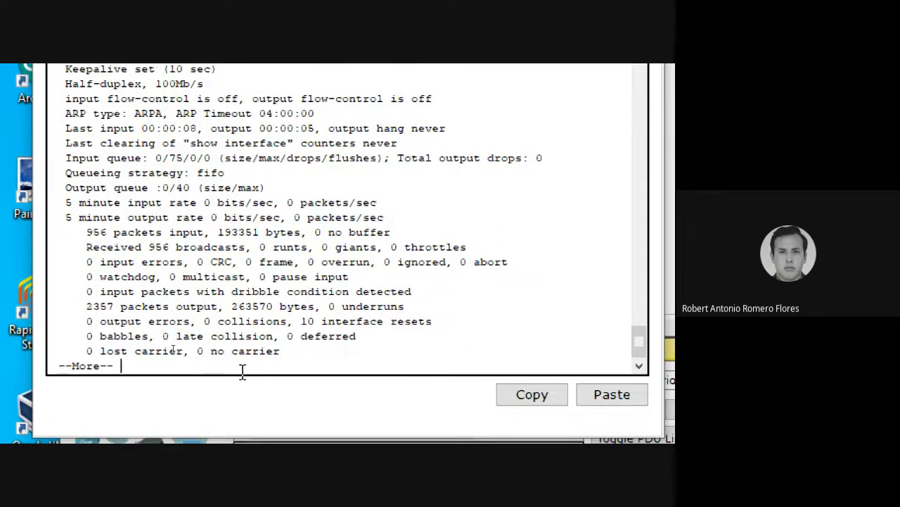
pyautogui.press('Return')
pyautogui.press('Return')
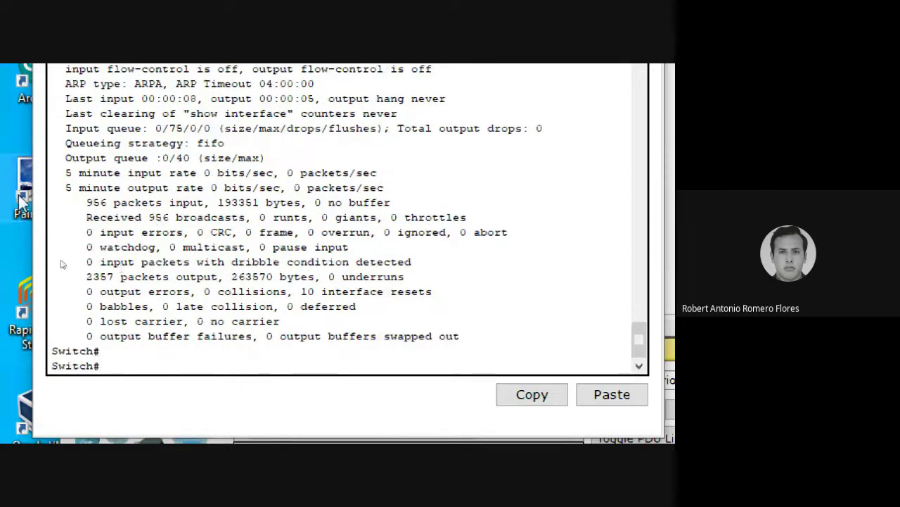
pyautogui.moveTo(60, 186); pyautogui.dragTo(484, 349)
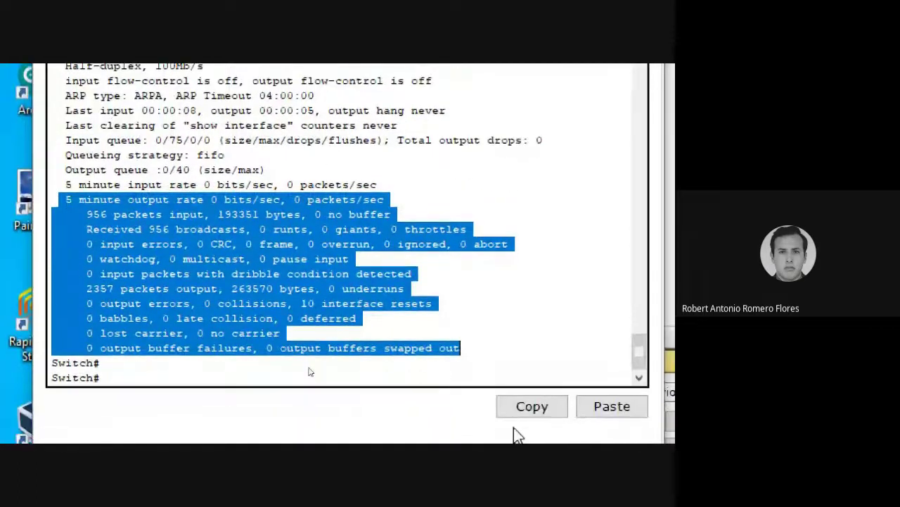
pyautogui.click(136, 371)
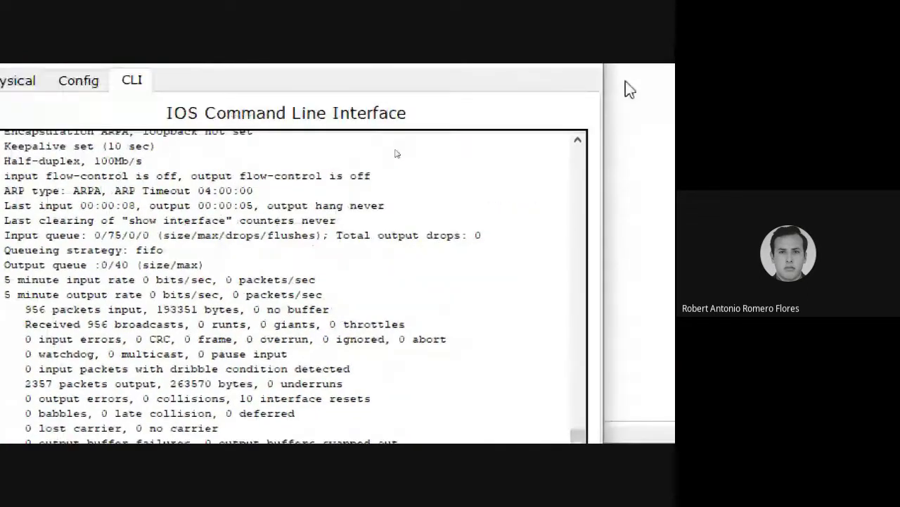
# Minimize Switch0's window and move the switch end of PC0's Ethernet cable from Fa0/1 to FastEthernet0/18
pyautogui.click(497, 14)
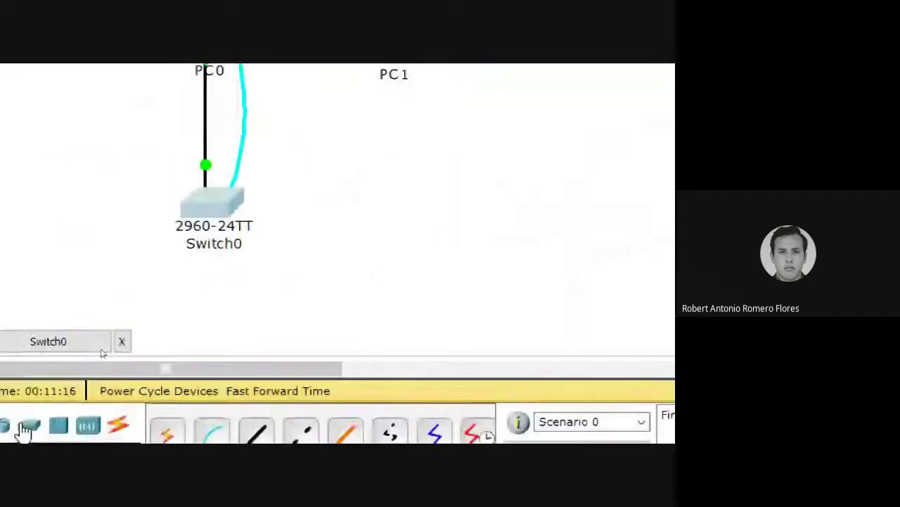
pyautogui.moveTo(256, 230)
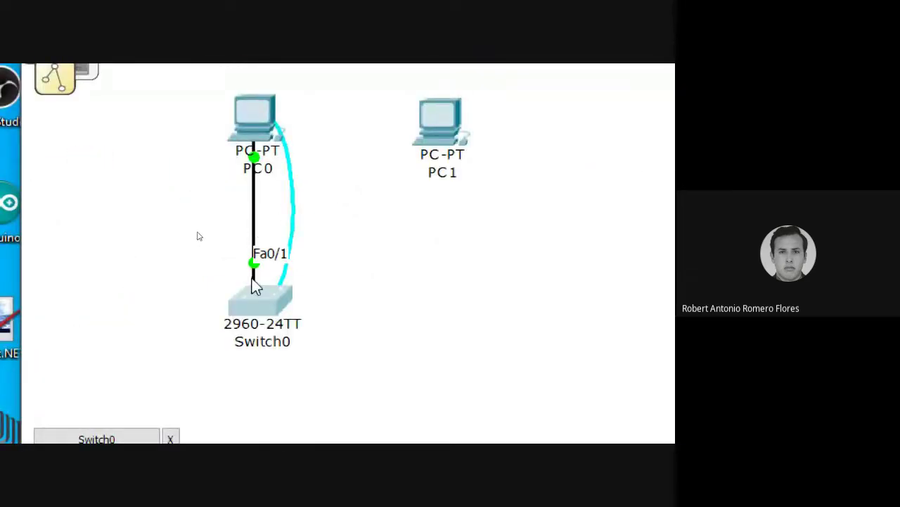
pyautogui.moveTo(255, 276); pyautogui.dragTo(264, 295)
pyautogui.click(262, 299)
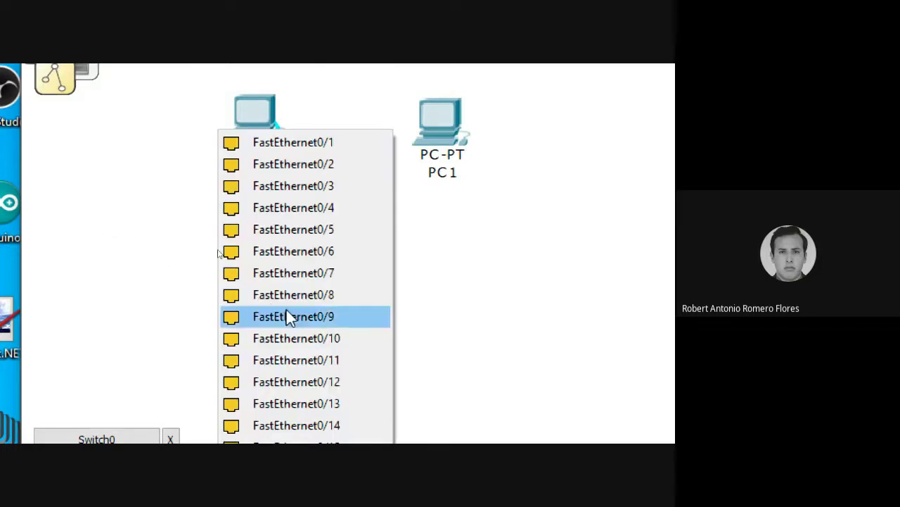
pyautogui.click(345, 421)
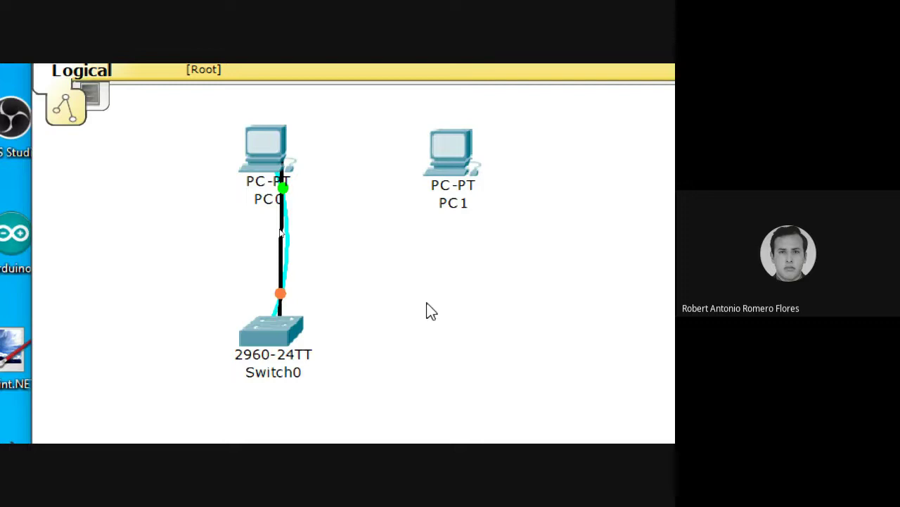
# Reopen Switch0's command line, run show int fa0/18 again, highlight the interface status line, and page to the end
pyautogui.click(270, 327)
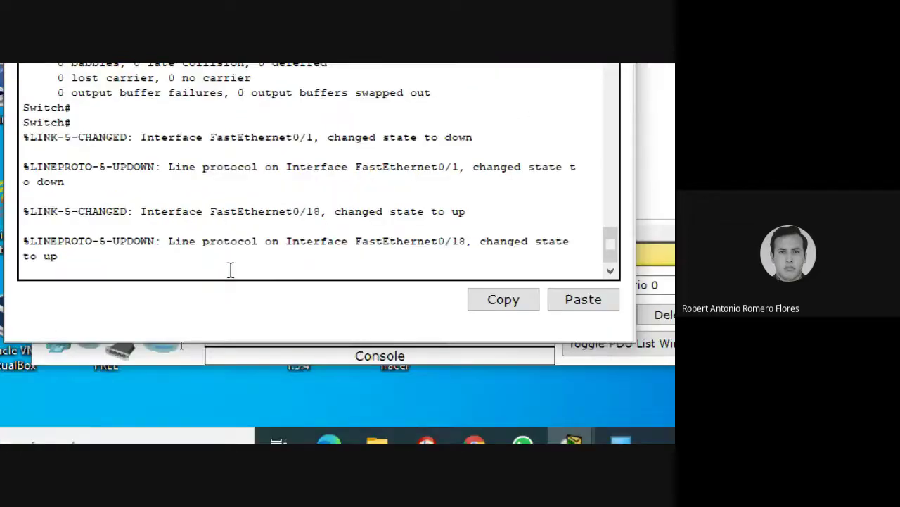
pyautogui.press('Return')
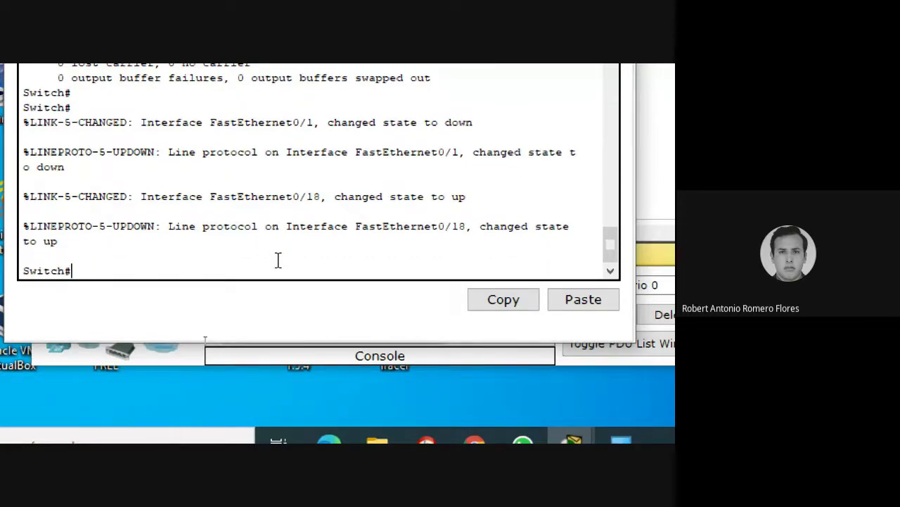
pyautogui.write('show int fa0/18')
pyautogui.press('Return')
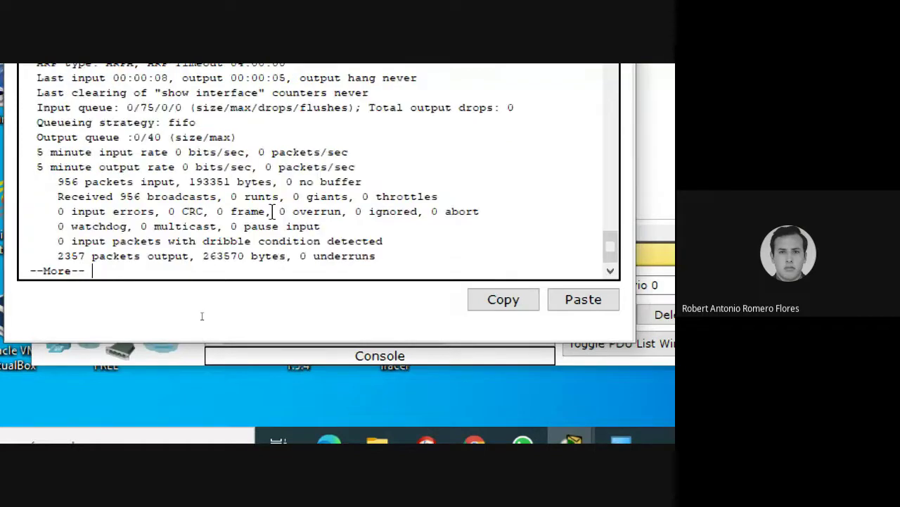
pyautogui.scroll(4, 272, 211)
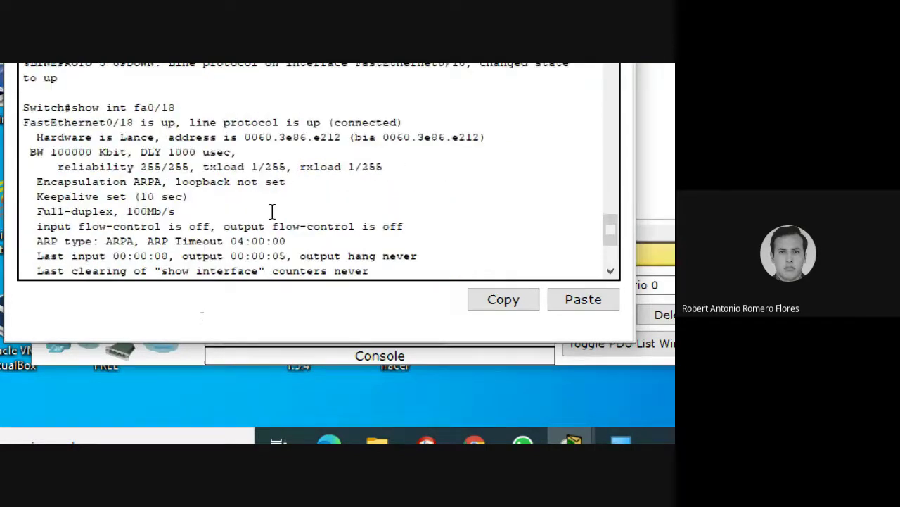
pyautogui.moveTo(402, 123); pyautogui.dragTo(21, 106)
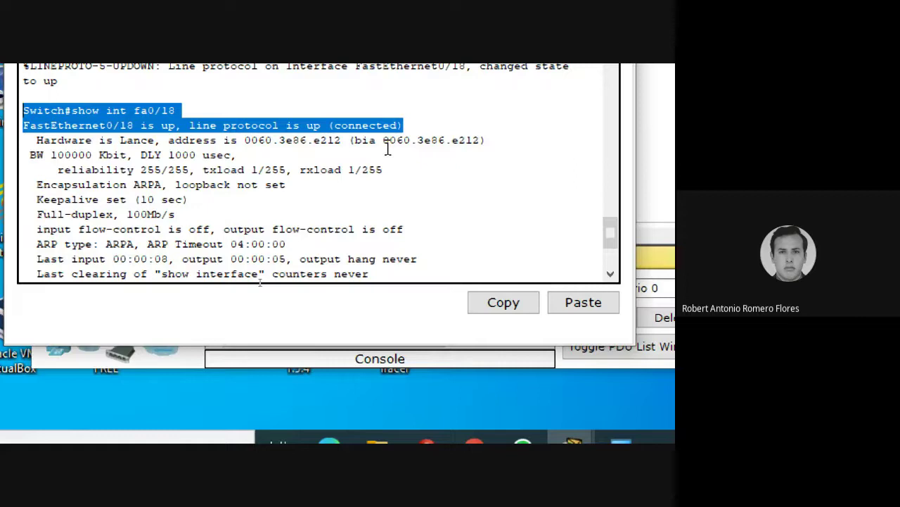
pyautogui.scroll(-4, 387, 148)
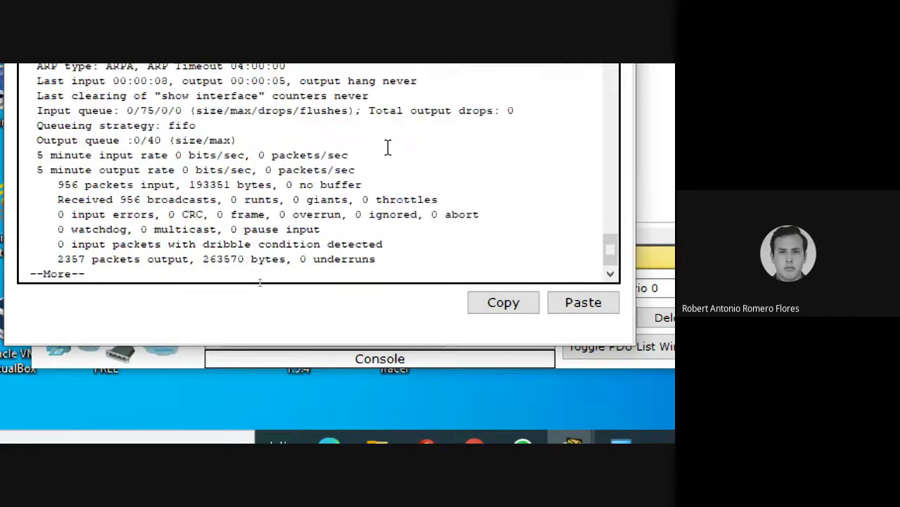
pyautogui.press('Return')
pyautogui.press('Return')
pyautogui.press('Return')
pyautogui.press('Return')
pyautogui.press('Return')
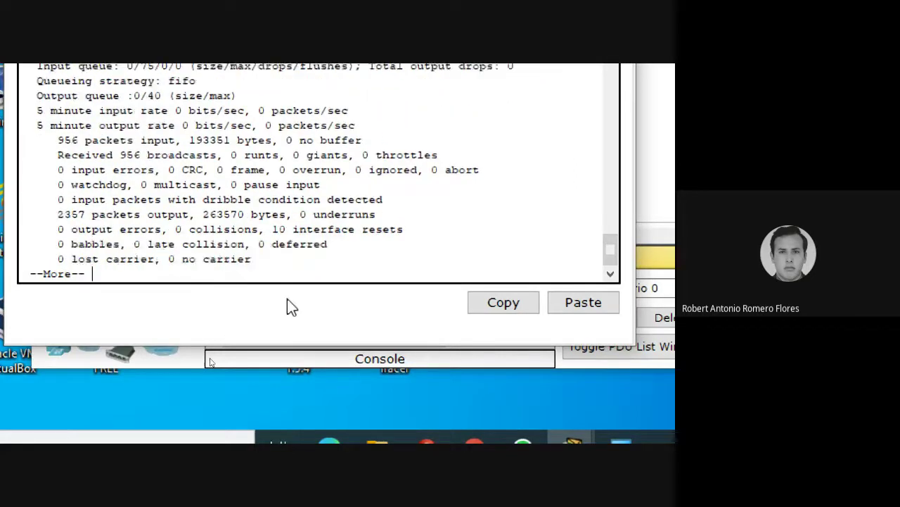
# Display the switch's VLAN configuration with show vlan and highlight the command above its output
pyautogui.write('show va')
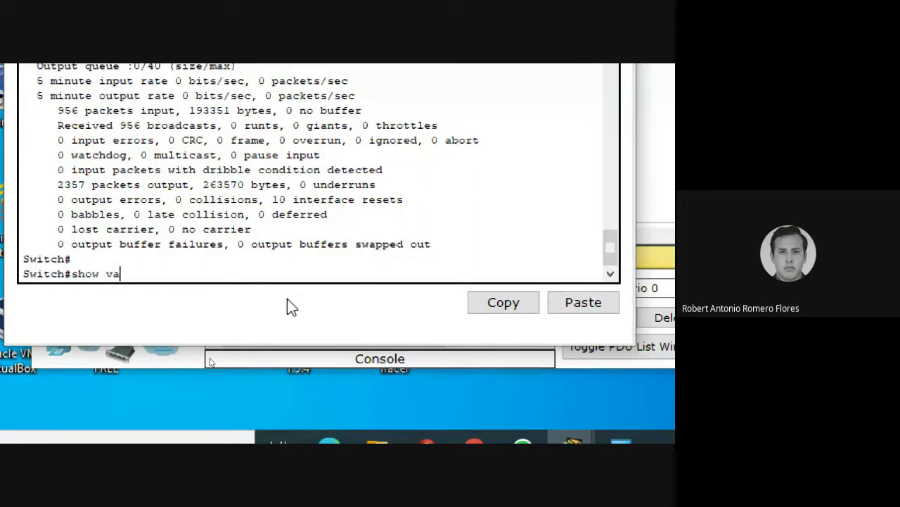
pyautogui.press('BackSpace')
pyautogui.write('lan')
pyautogui.press('Return')
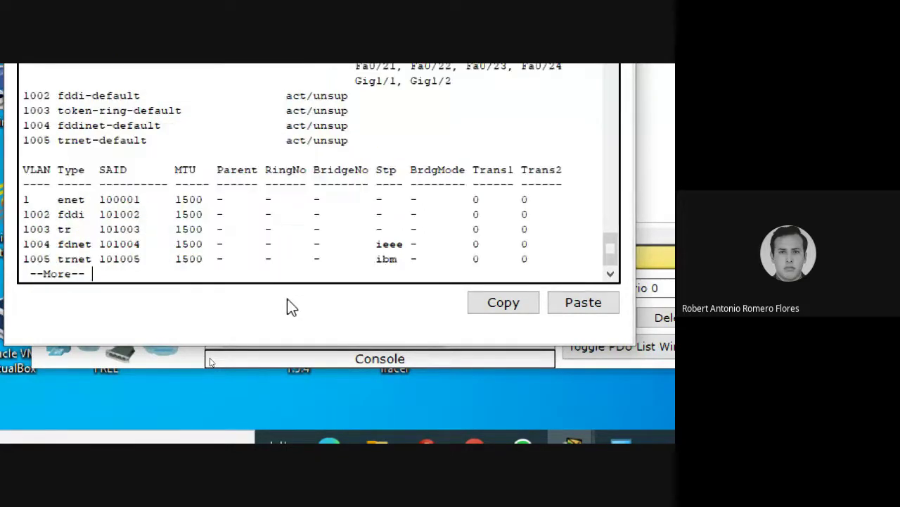
pyautogui.scroll(4, 263, 235)
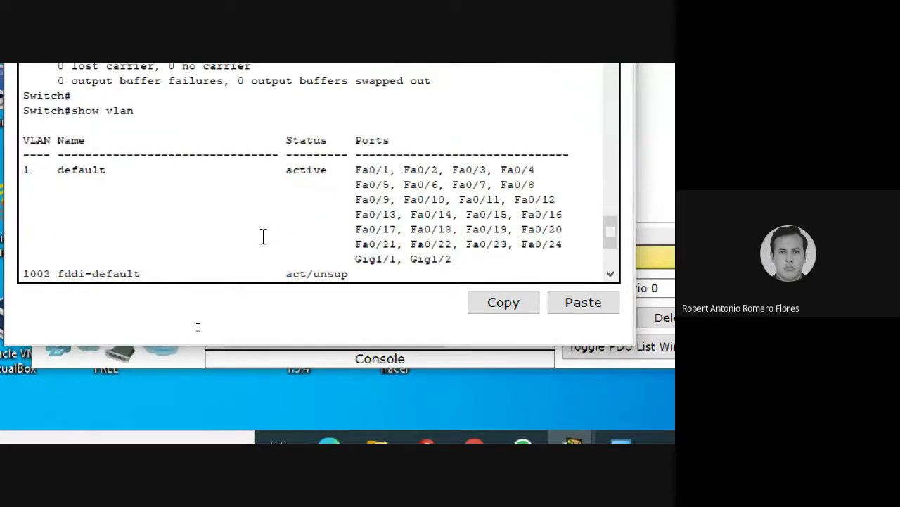
pyautogui.moveTo(133, 111); pyautogui.dragTo(23, 111)
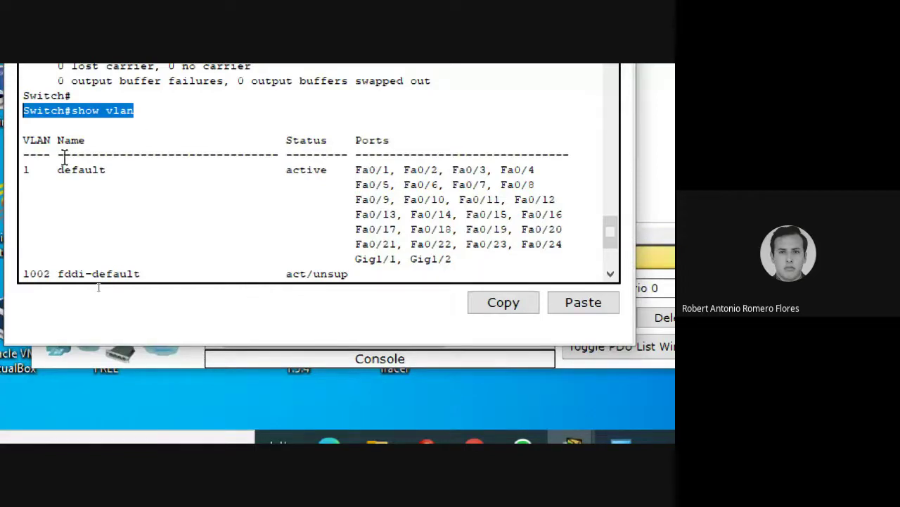
# Examine the VLAN 1 entry in the show vlan output, highlighting its number, name, status and assigned ports
pyautogui.click(26, 171)
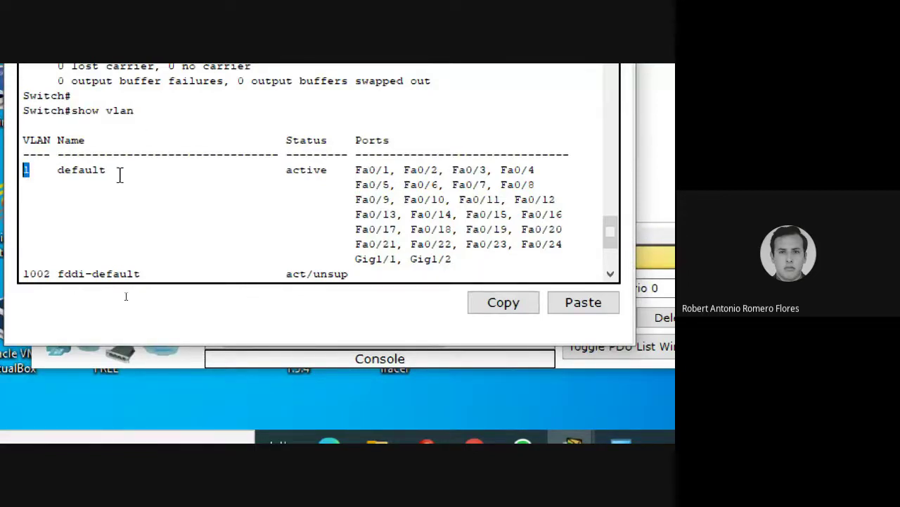
pyautogui.moveTo(109, 171); pyautogui.dragTo(26, 171)
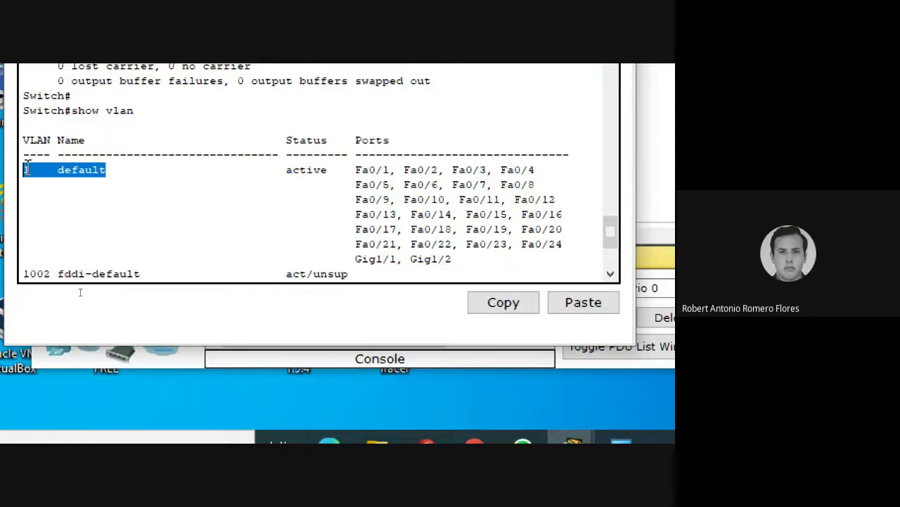
pyautogui.click(129, 166)
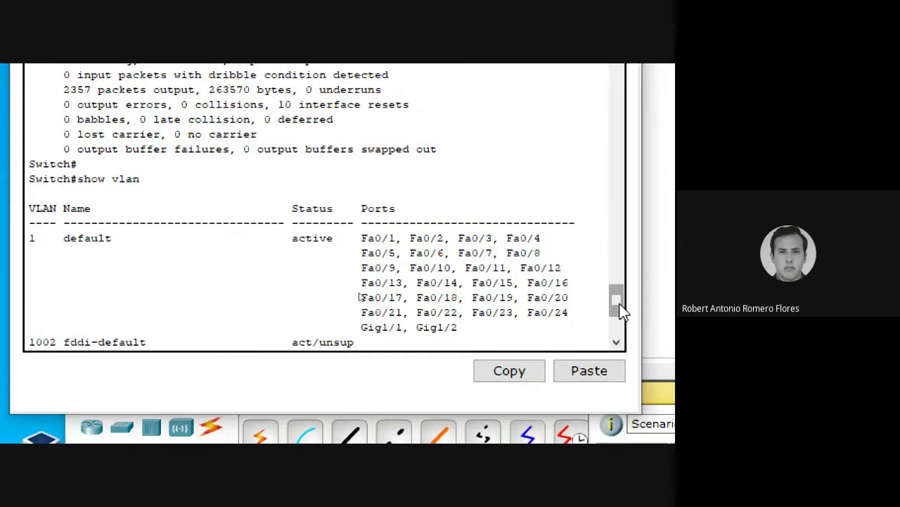
pyautogui.moveTo(619, 304); pyautogui.dragTo(619, 311)
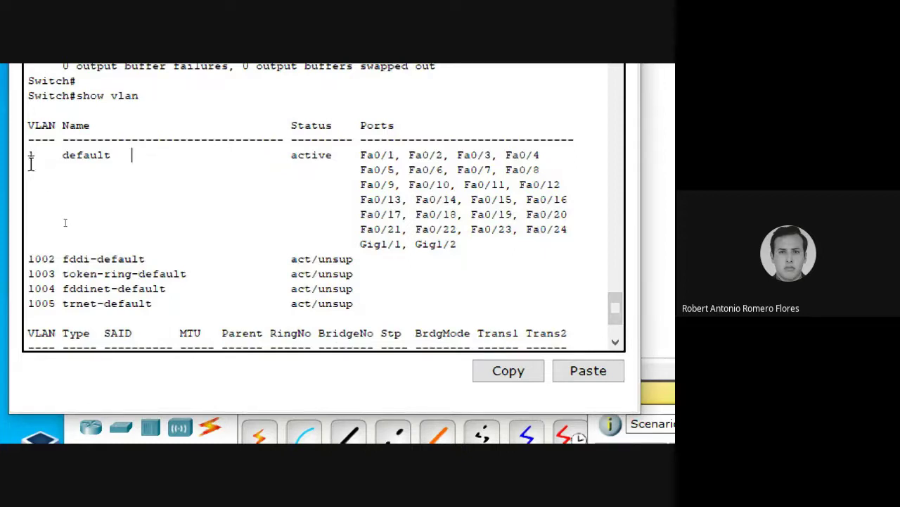
pyautogui.moveTo(29, 155); pyautogui.dragTo(462, 243)
pyautogui.click(197, 215)
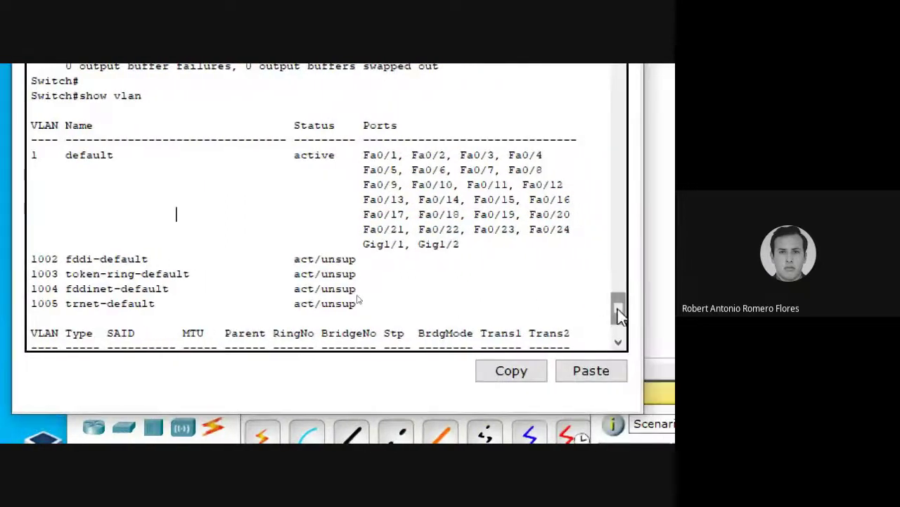
# Examine the type of VLAN 1 in the lower table of the show vlan output, then page to the end
pyautogui.moveTo(641, 307); pyautogui.dragTo(642, 322)
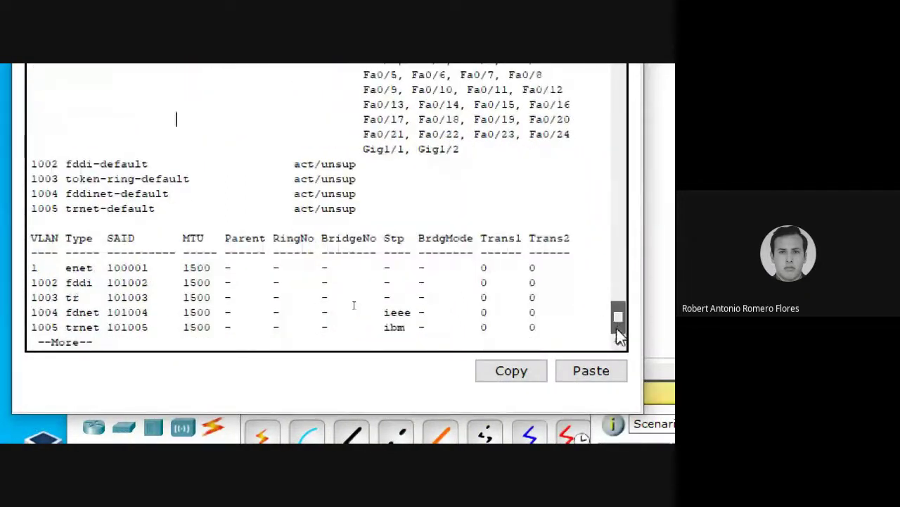
pyautogui.moveTo(94, 282)
pyautogui.mouseDown()
pyautogui.moveTo(20, 282)
pyautogui.moveTo(19, 266)
pyautogui.moveTo(92, 268)
pyautogui.mouseUp()
pyautogui.click(87, 275)
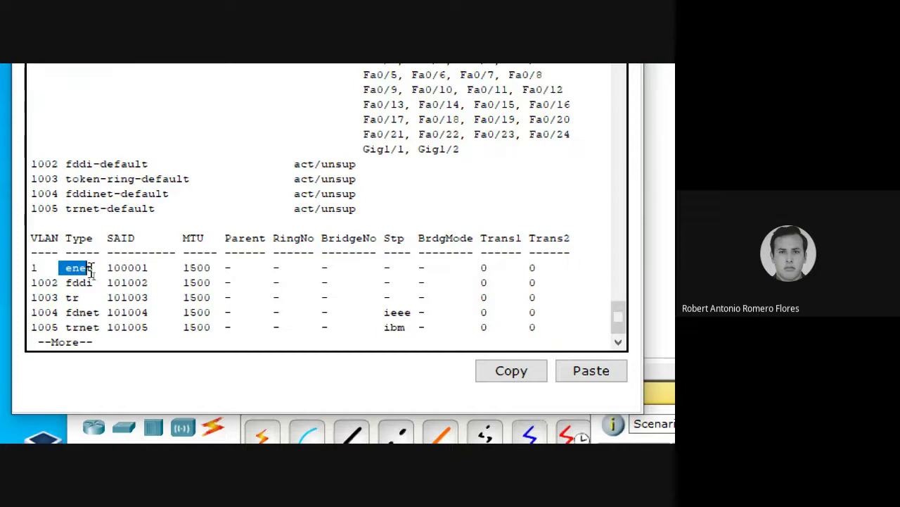
pyautogui.click(91, 270)
pyautogui.moveTo(92, 269); pyautogui.dragTo(64, 268)
pyautogui.click(117, 280)
pyautogui.click(129, 312)
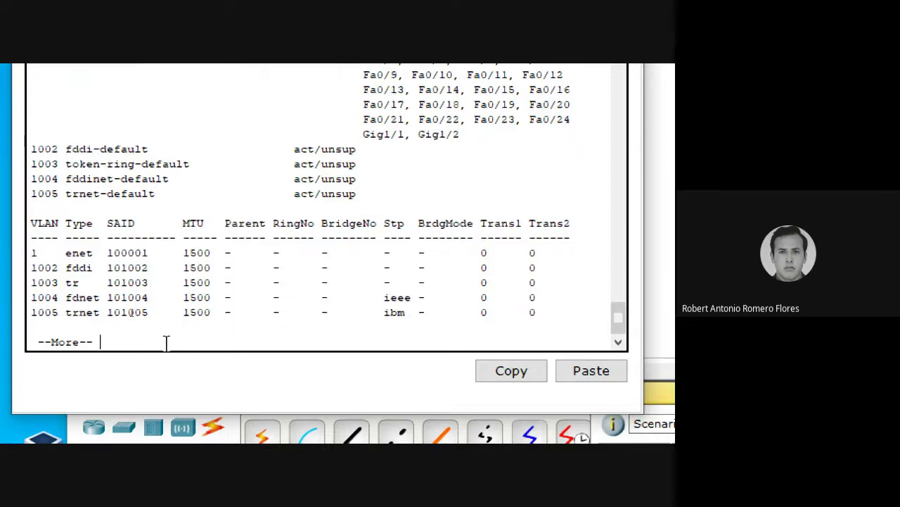
pyautogui.press('space')
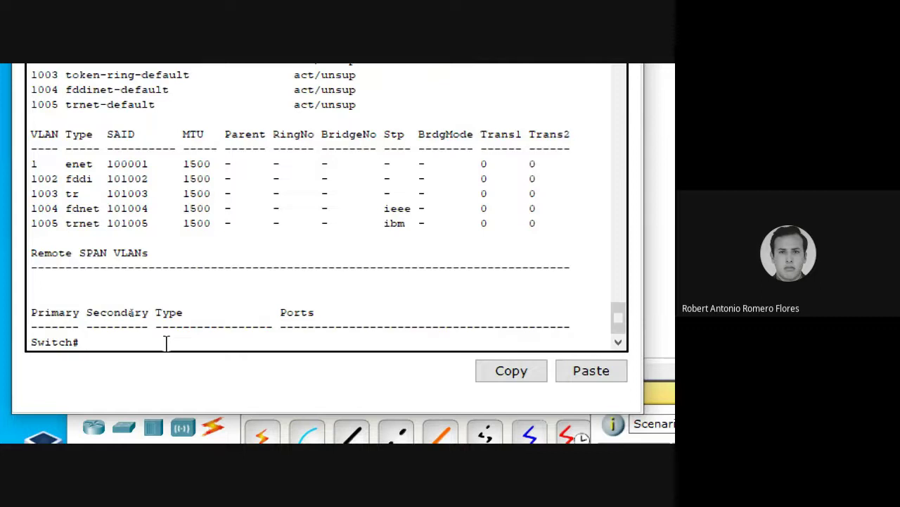
# List the switch's flash contents with show flash and highlight the command and the image file's permissions
pyautogui.write('show flash')
pyautogui.press('Return')
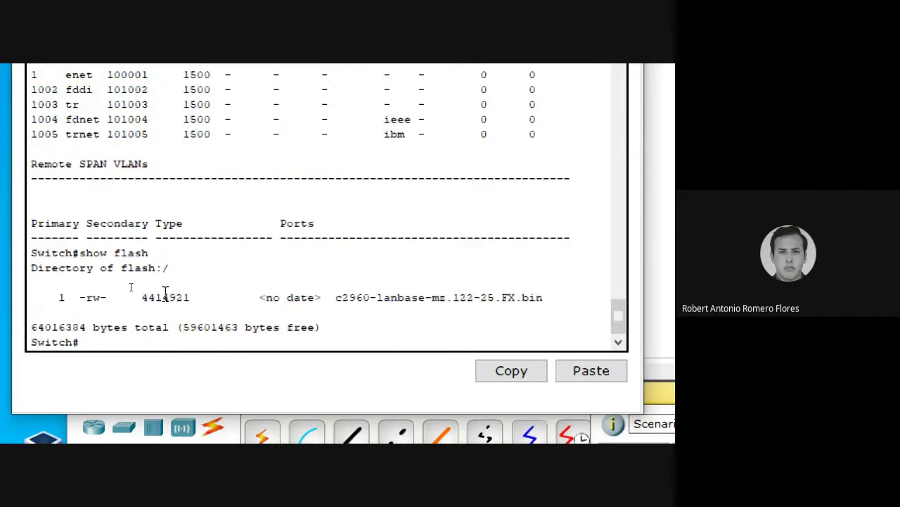
pyautogui.moveTo(149, 252); pyautogui.dragTo(31, 253)
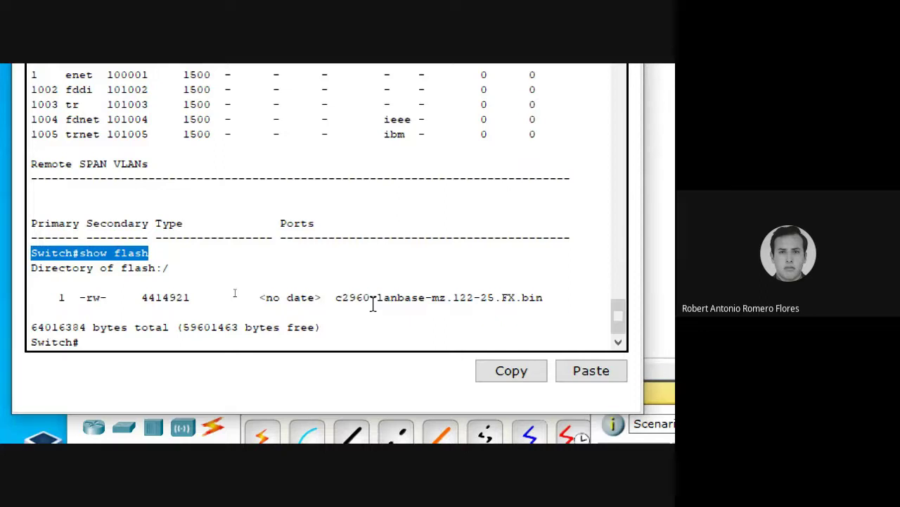
pyautogui.click(81, 297)
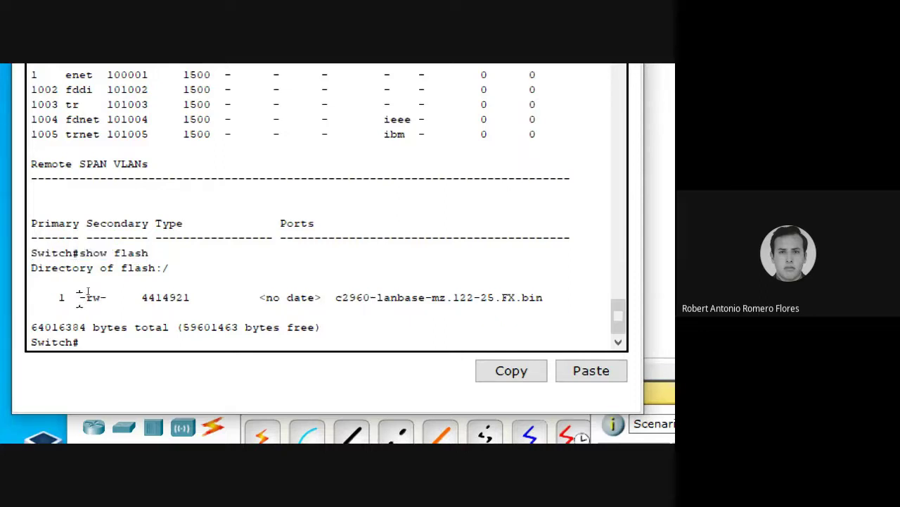
pyautogui.moveTo(81, 297); pyautogui.dragTo(109, 297)
pyautogui.click(112, 343)
pyautogui.write('dir c29')
pyautogui.press('Tab')
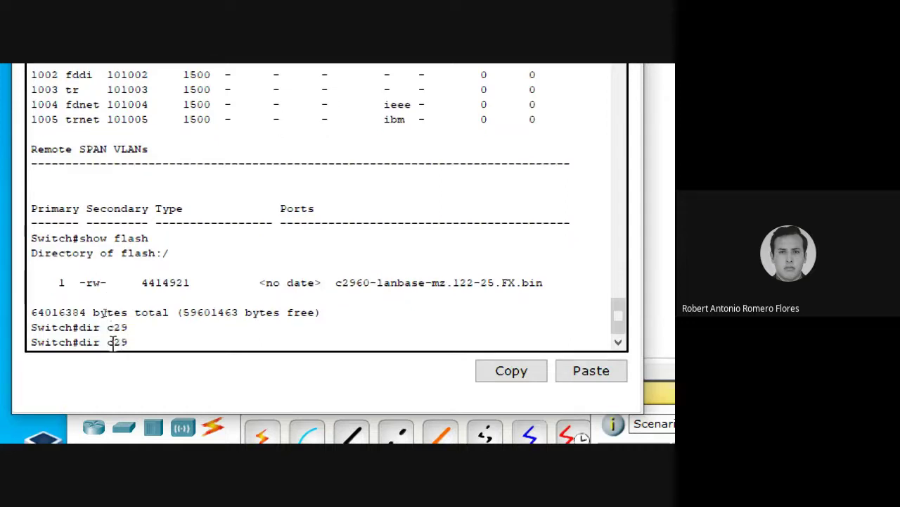
pyautogui.write('60')
pyautogui.press('BackSpace')
pyautogui.press('BackSpace')
pyautogui.press('BackSpace')
pyautogui.press('BackSpace')
pyautogui.press('BackSpace')
pyautogui.press('BackSpace')
pyautogui.press('BackSpace')
pyautogui.press('BackSpace')
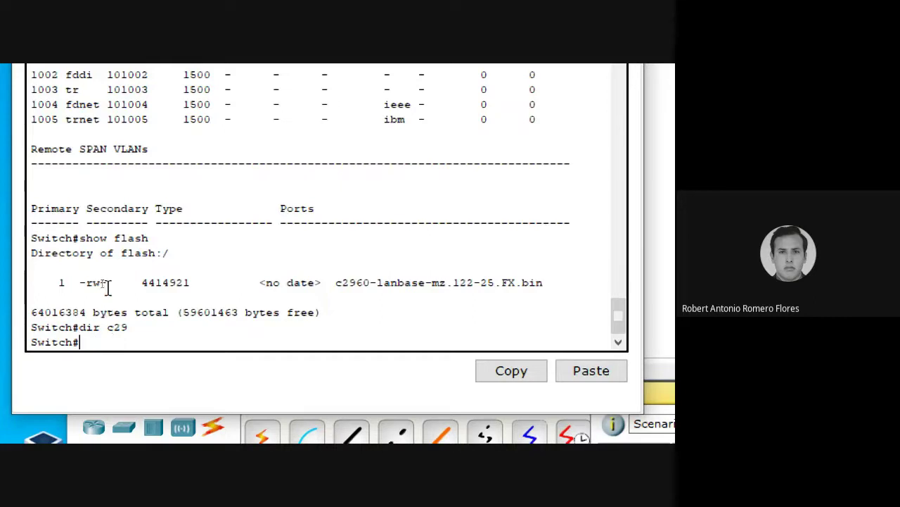
# Highlight the file's permissions in the flash listing and try to run dir flash:c2960-lanbase-mz.122-25.FX.bin
pyautogui.moveTo(108, 281); pyautogui.dragTo(41, 280)
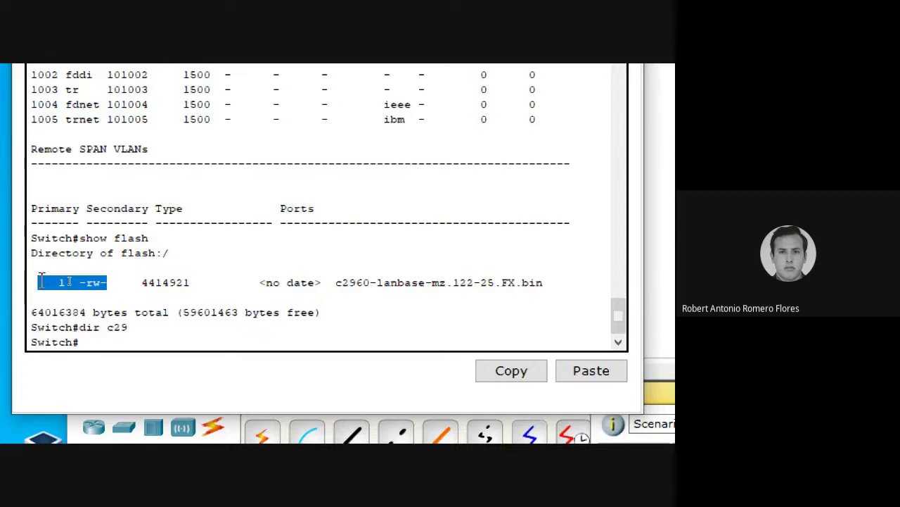
pyautogui.click(189, 339)
pyautogui.write('dir')
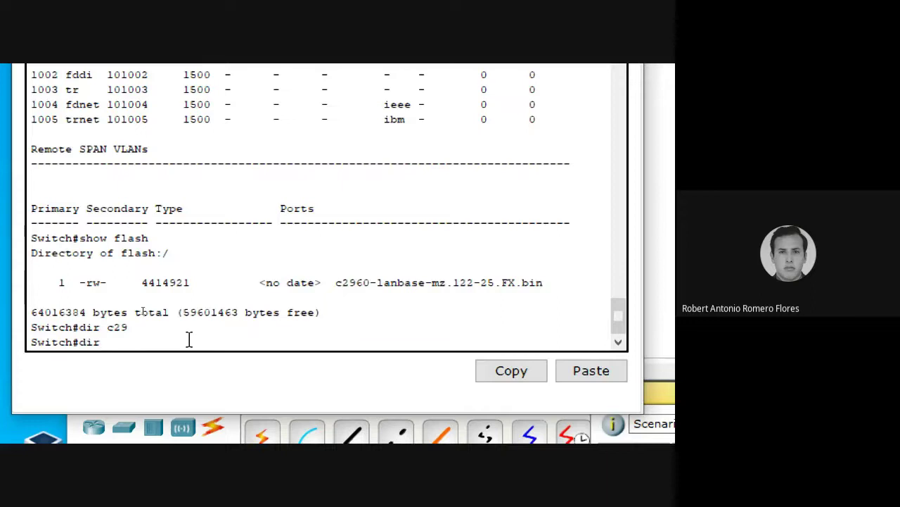
pyautogui.write(' flash:c2960-lanbase-mz')
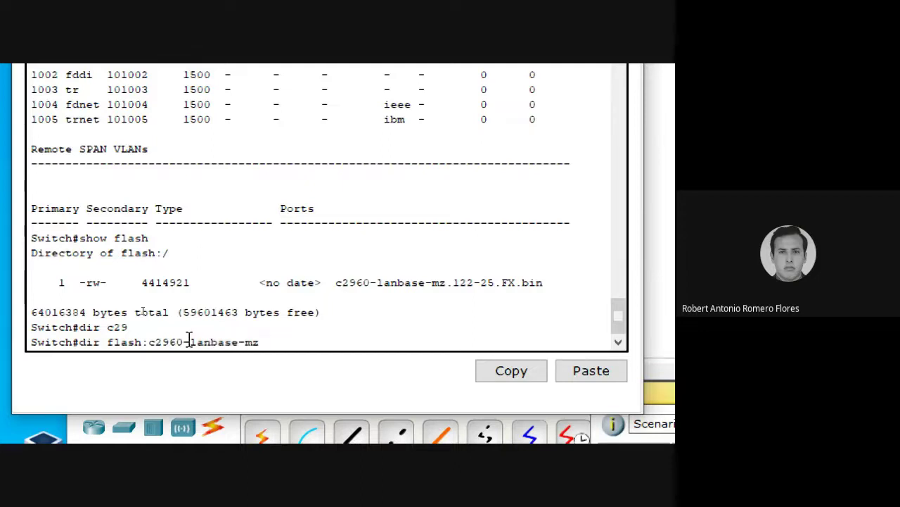
pyautogui.write('.122-25.FX.bin')
pyautogui.press('Return')
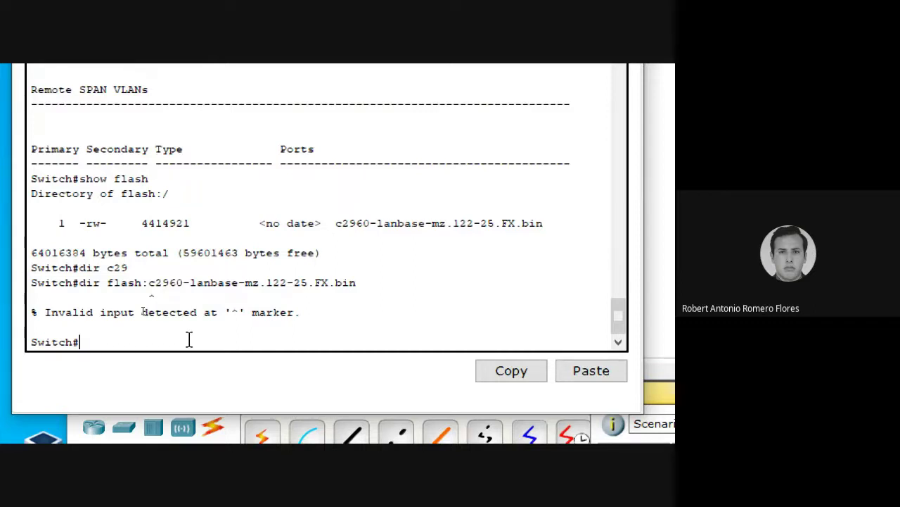
# Set the switch's hostname to S1 in global configuration mode and exit back to the privileged prompt
pyautogui.write('config term')
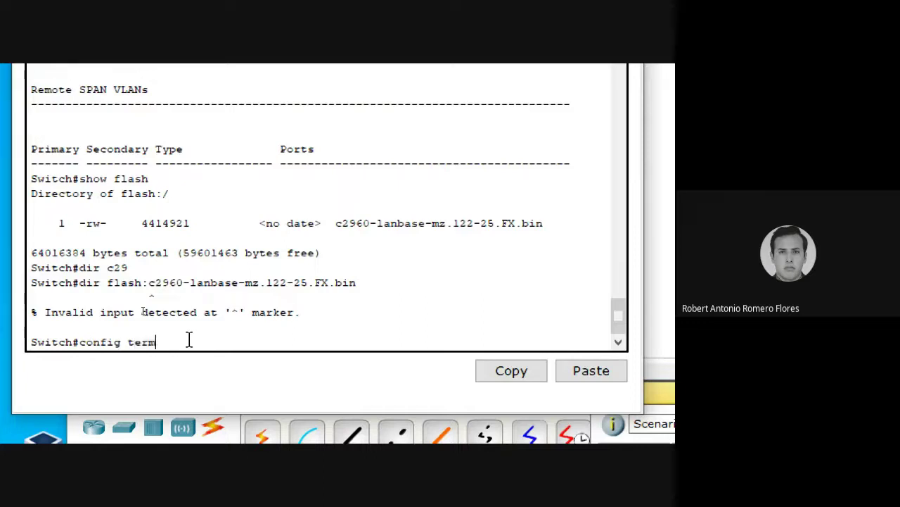
pyautogui.write('inal')
pyautogui.press('BackSpace')
pyautogui.press('BackSpace')
pyautogui.press('BackSpace')
pyautogui.press('BackSpace')
pyautogui.write('inal')
pyautogui.press('Return')
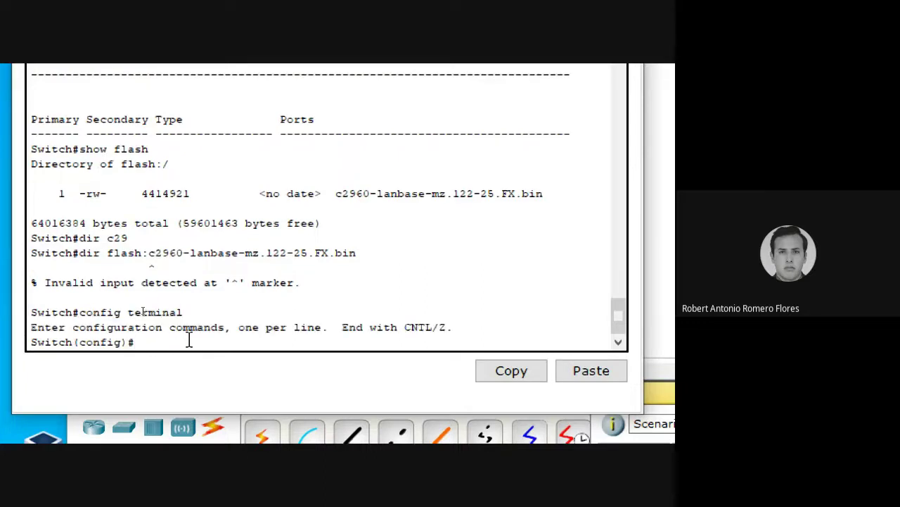
pyautogui.write('hostname S1')
pyautogui.press('Return')
pyautogui.write('exit')
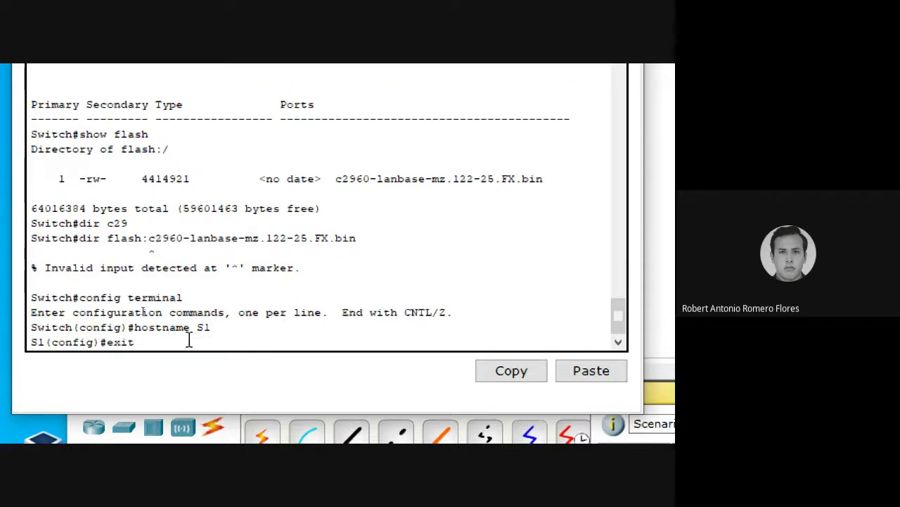
pyautogui.press('Return')
pyautogui.press('Return')
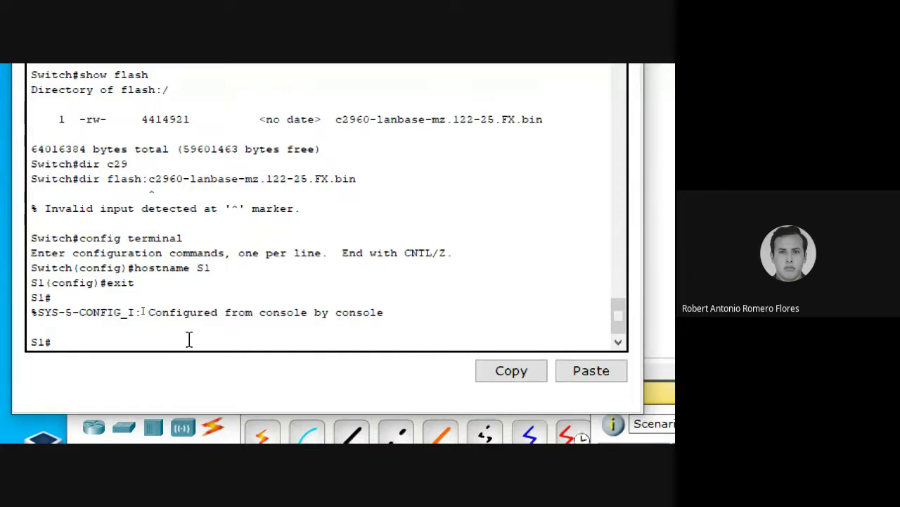
# Save the switch's configuration with wr and display the saved configuration with show startup
pyautogui.write('wr')
pyautogui.press('Return')
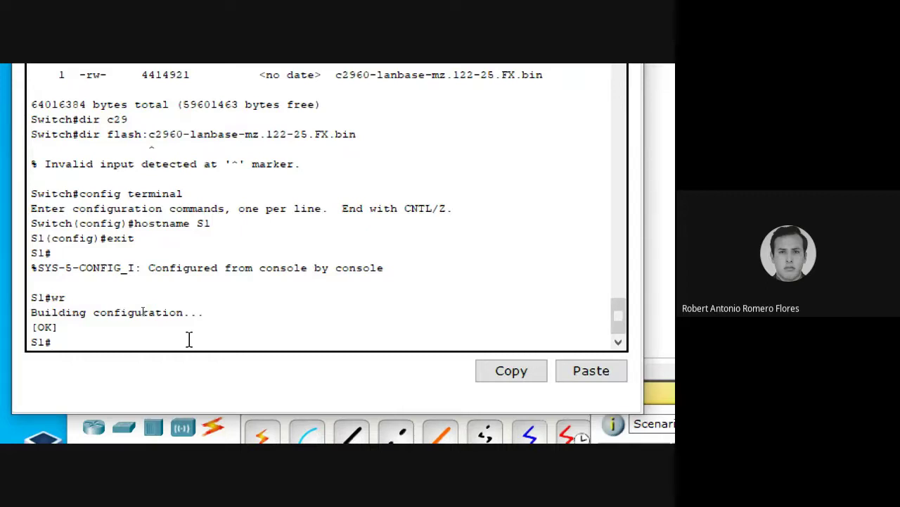
pyautogui.write('show star')
pyautogui.moveTo(30, 327); pyautogui.dragTo(45, 343)
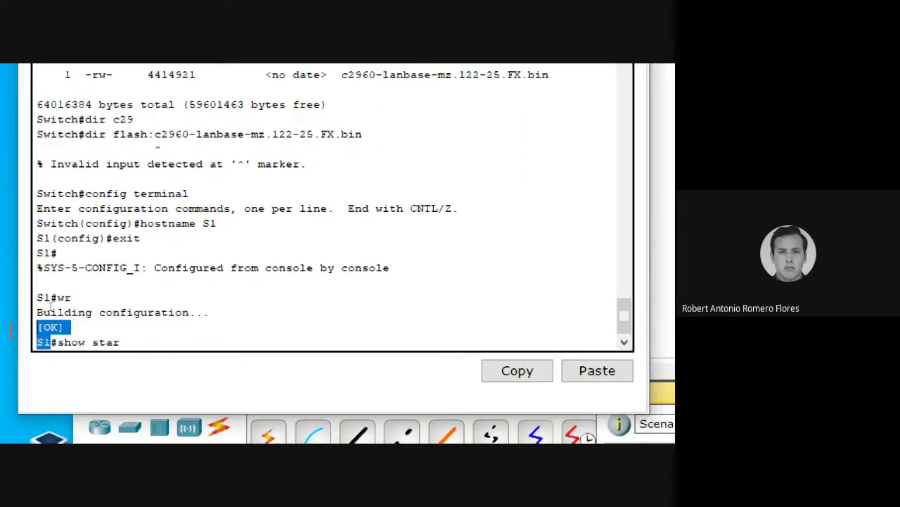
pyautogui.click(121, 344)
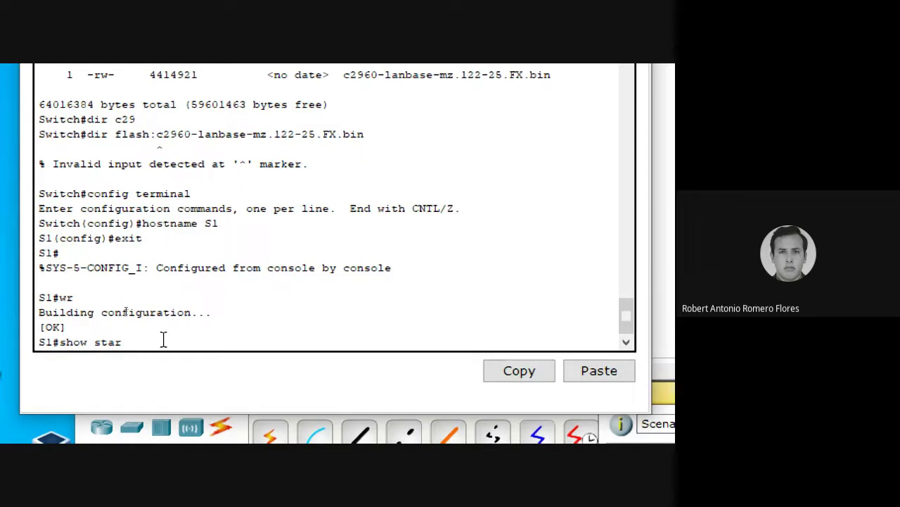
pyautogui.write('tup')
pyautogui.press('Return')
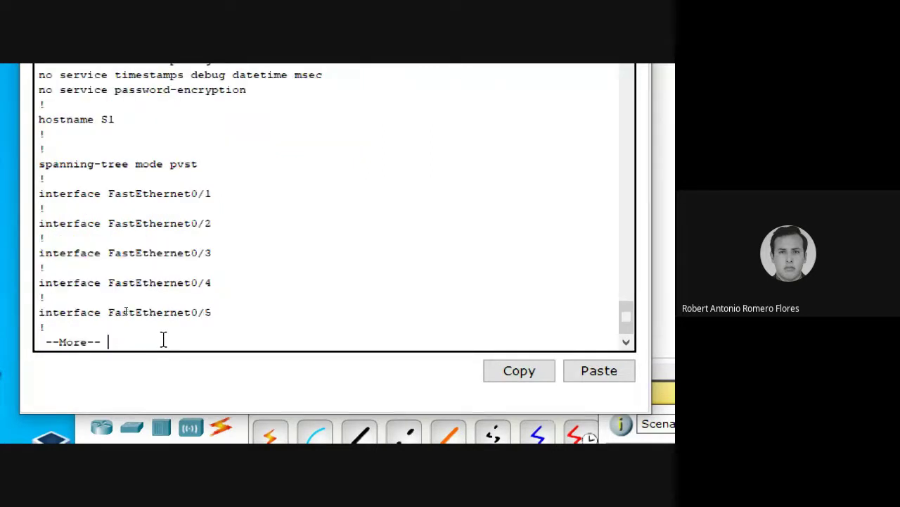
# Go back to the start of the startup configuration output and highlight the show startup command
pyautogui.scroll(5, 163, 339)
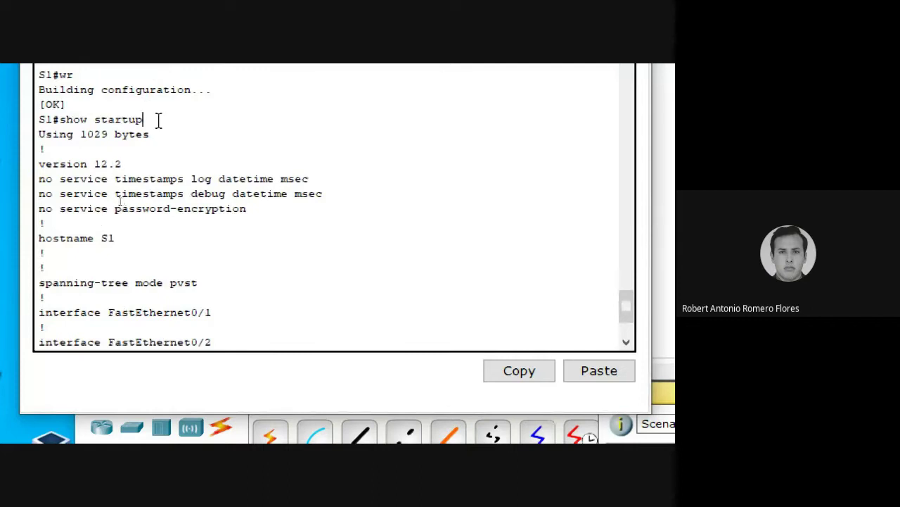
pyautogui.moveTo(157, 120); pyautogui.dragTo(38, 126)
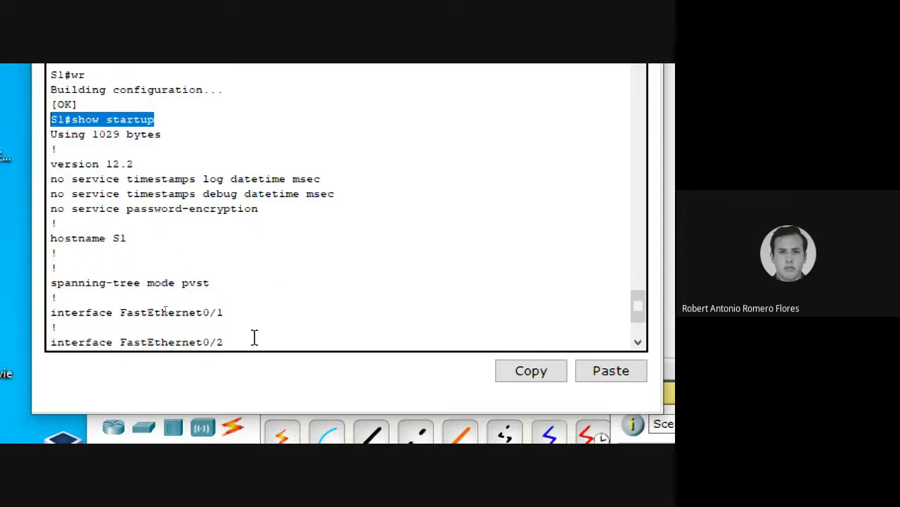
pyautogui.click(291, 342)
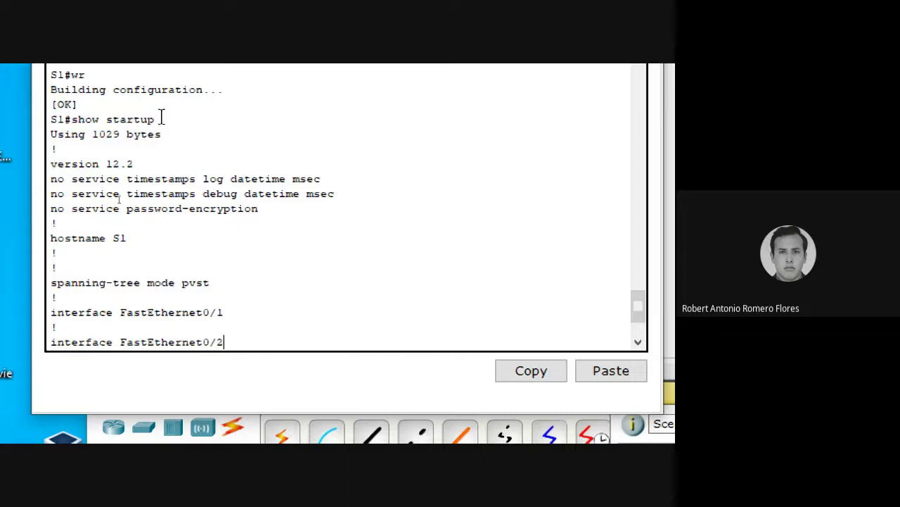
pyautogui.moveTo(162, 118); pyautogui.dragTo(44, 117)
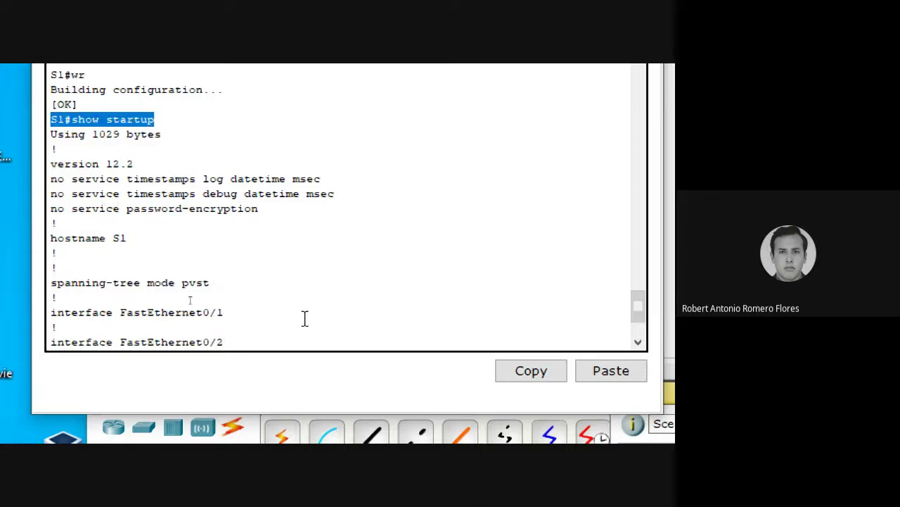
pyautogui.click(274, 342)
pyautogui.moveTo(162, 118); pyautogui.dragTo(45, 117)
pyautogui.click(316, 342)
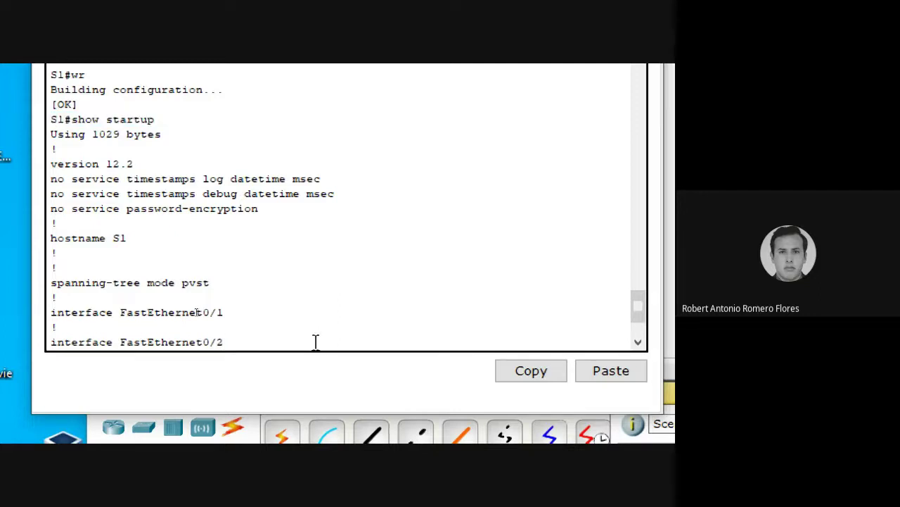
# Page through the rest of the startup configuration, covering the interfaces, Vlan1 and the console and vty lines, until the prompt returns
pyautogui.scroll(-5, 316, 342)
pyautogui.press('Return')
pyautogui.press('Return')
pyautogui.press('Return')
pyautogui.press('Return')
pyautogui.press('Return')
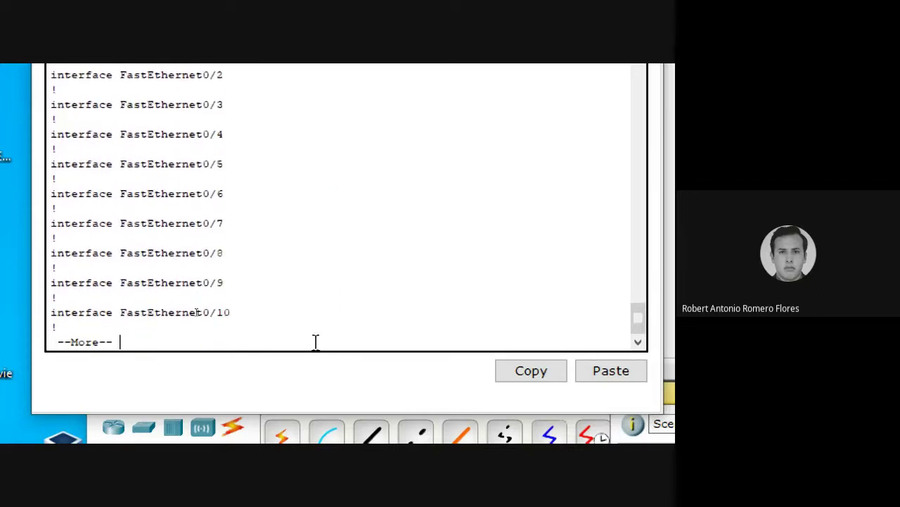
pyautogui.press('Return')
pyautogui.press('Return')
pyautogui.press('Return')
pyautogui.press('Return')
pyautogui.press('Return')
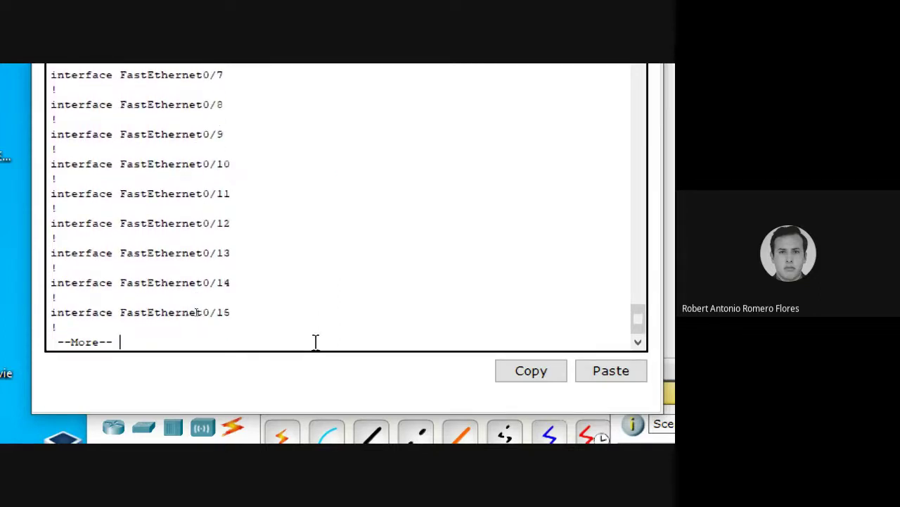
pyautogui.press('Return')
pyautogui.press('Return')
pyautogui.press('Return')
pyautogui.press('Return')
pyautogui.press('Return')
pyautogui.press('Return')
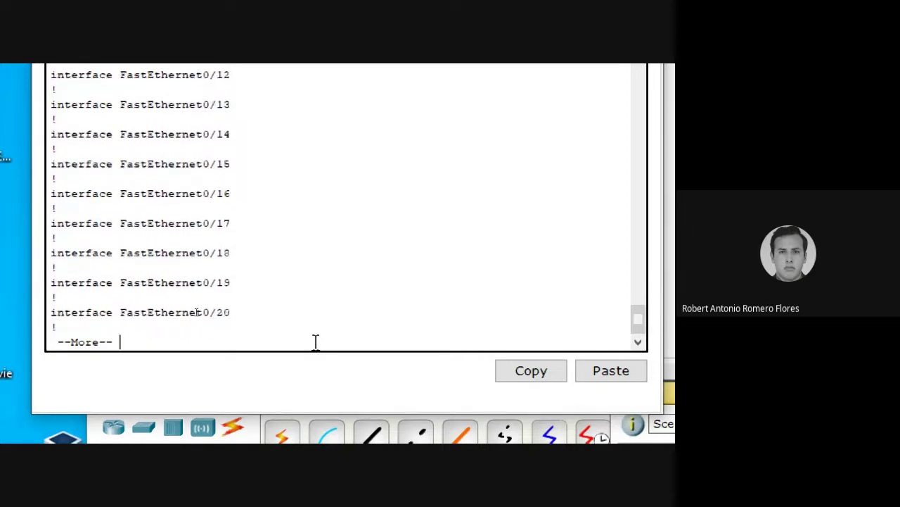
pyautogui.press('Return')
pyautogui.press('Return')
pyautogui.press('Return')
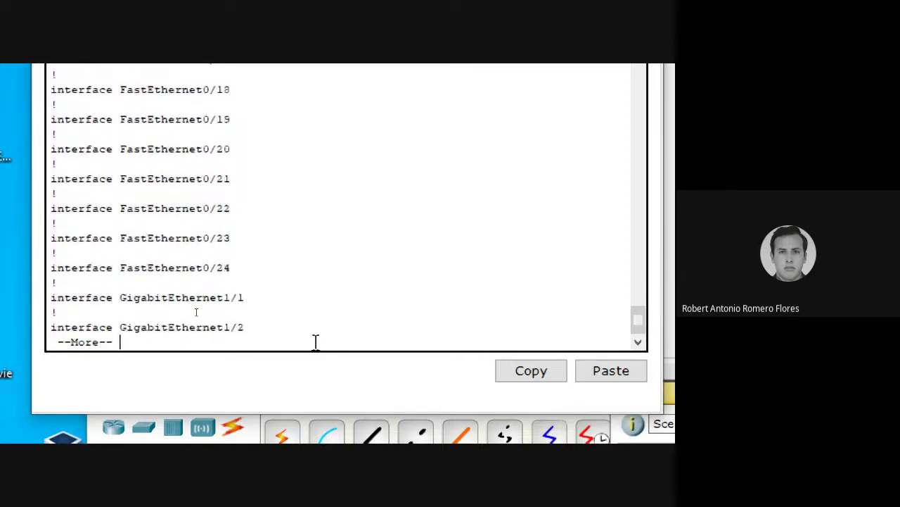
pyautogui.press('Return')
pyautogui.press('Return')
pyautogui.press('Return')
pyautogui.press('Return')
pyautogui.press('Return')
pyautogui.press('Return')
pyautogui.press('Return')
pyautogui.press('Return')
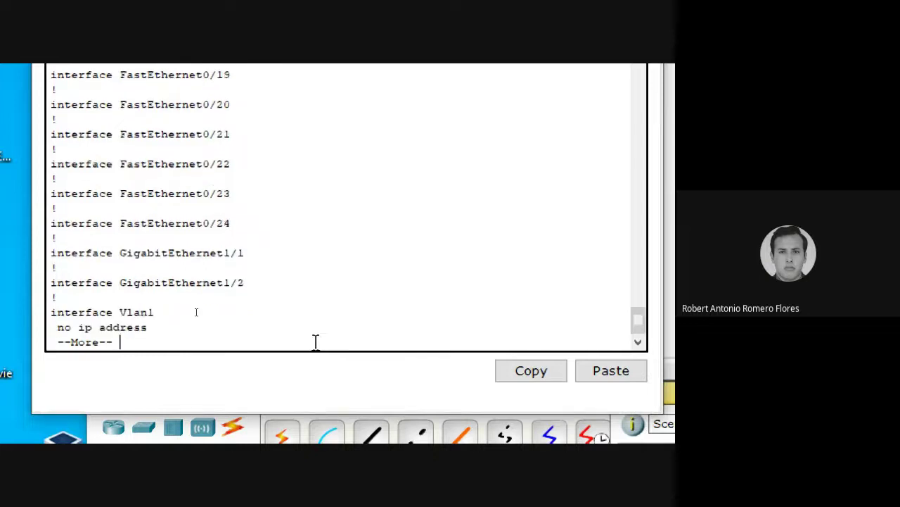
pyautogui.press('Return')
pyautogui.press('Return')
pyautogui.press('Return')
pyautogui.press('Return')
pyautogui.press('Return')
pyautogui.press('Return')
pyautogui.press('Return')
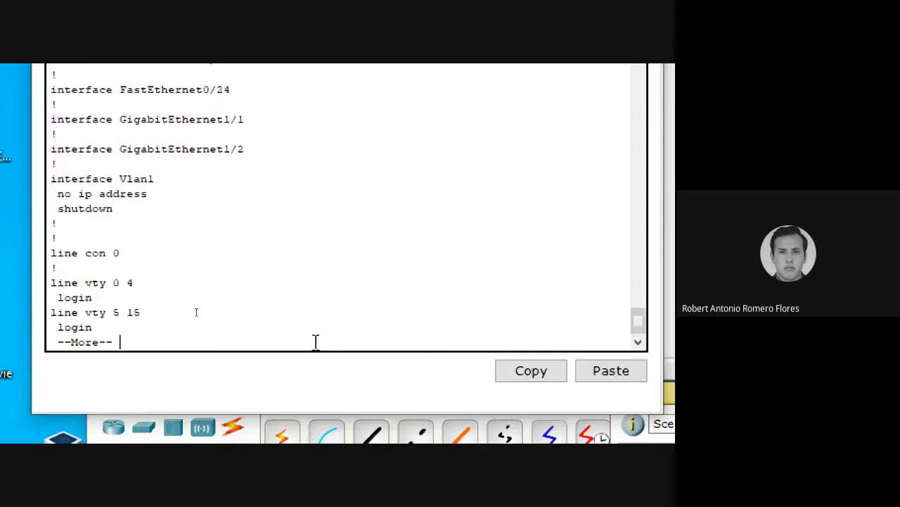
pyautogui.press('Return')
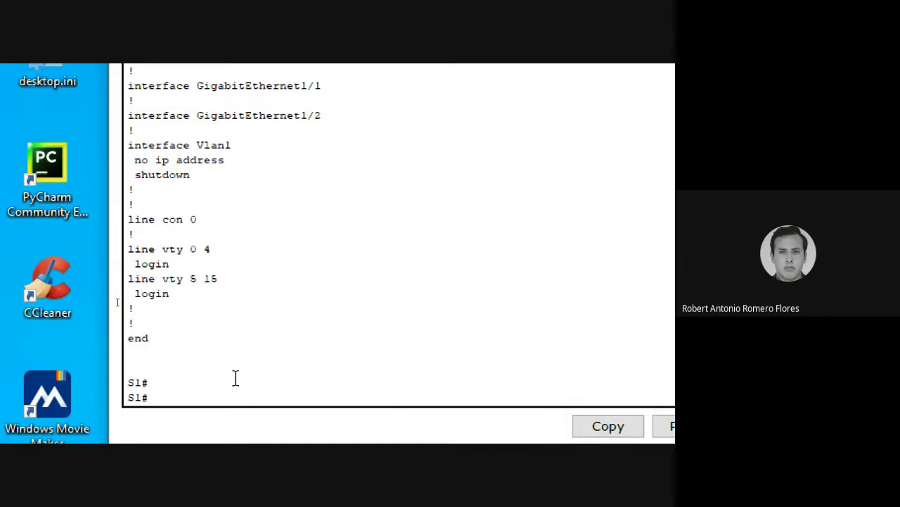
# In global configuration mode, set the console password on line console 0 and require login
pyautogui.write('config t')
pyautogui.press('Return')
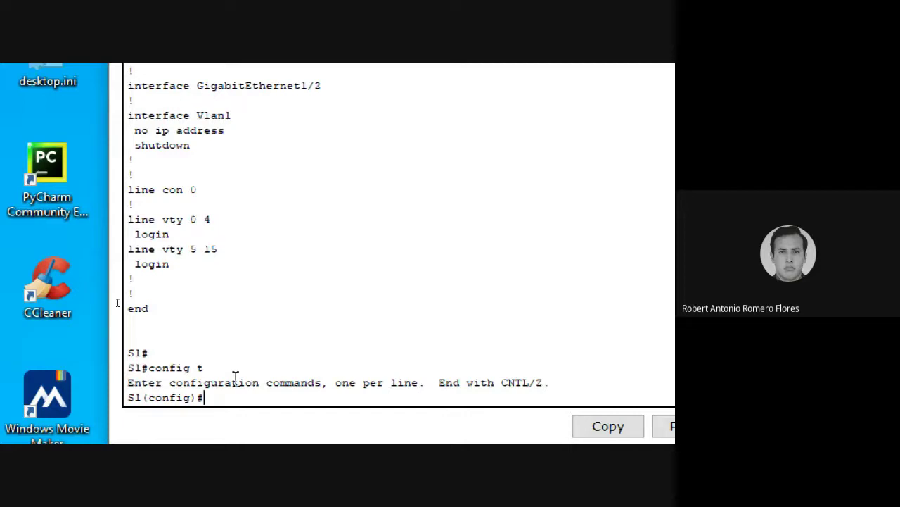
pyautogui.write('line console 0')
pyautogui.press('Return')
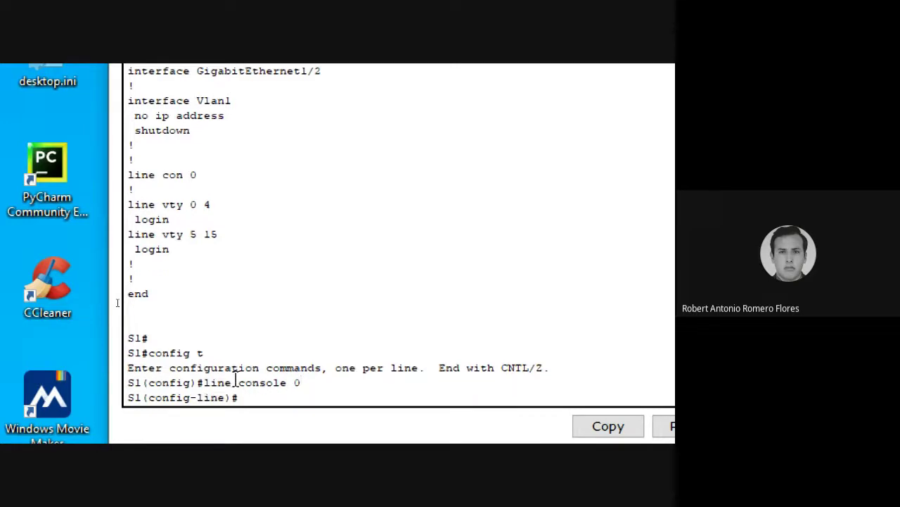
pyautogui.write('password cisco')
pyautogui.press('Return')
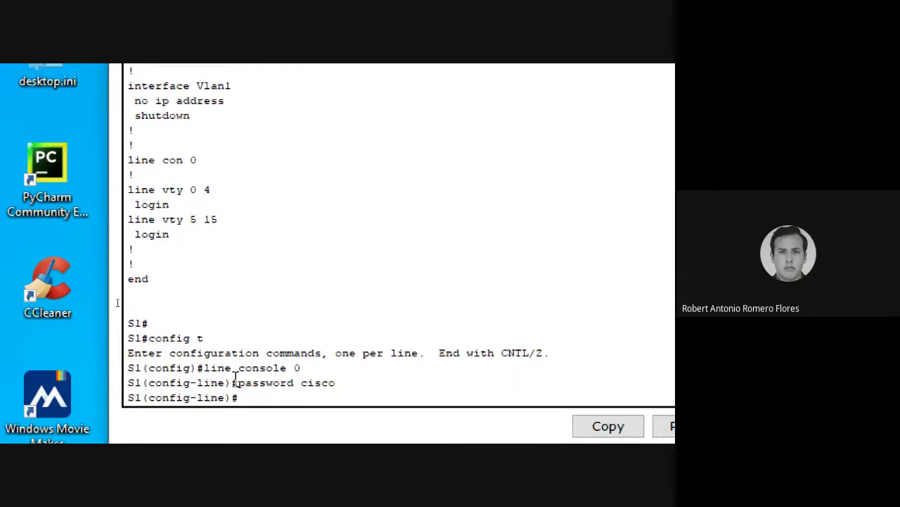
pyautogui.write('line')
pyautogui.press('BackSpace')
pyautogui.press('BackSpace')
pyautogui.press('BackSpace')
pyautogui.press('BackSpace')
pyautogui.write('login')
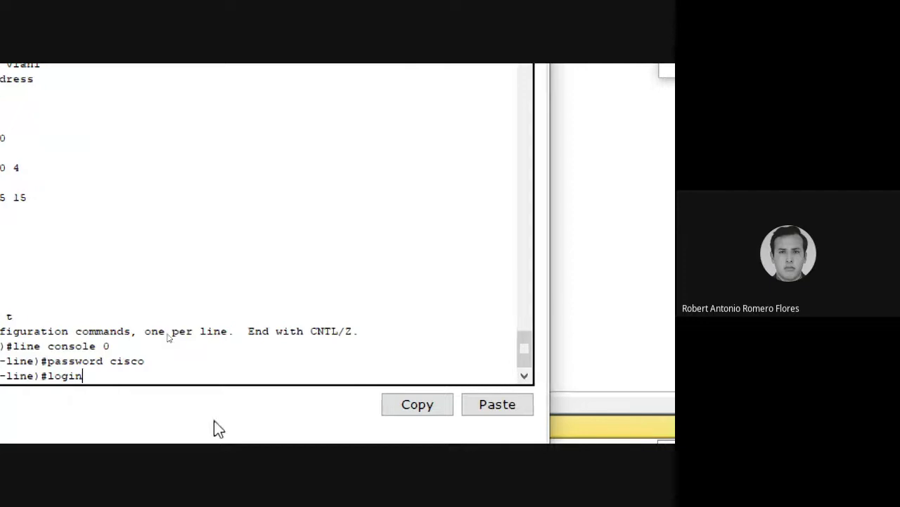
pyautogui.press('Return')
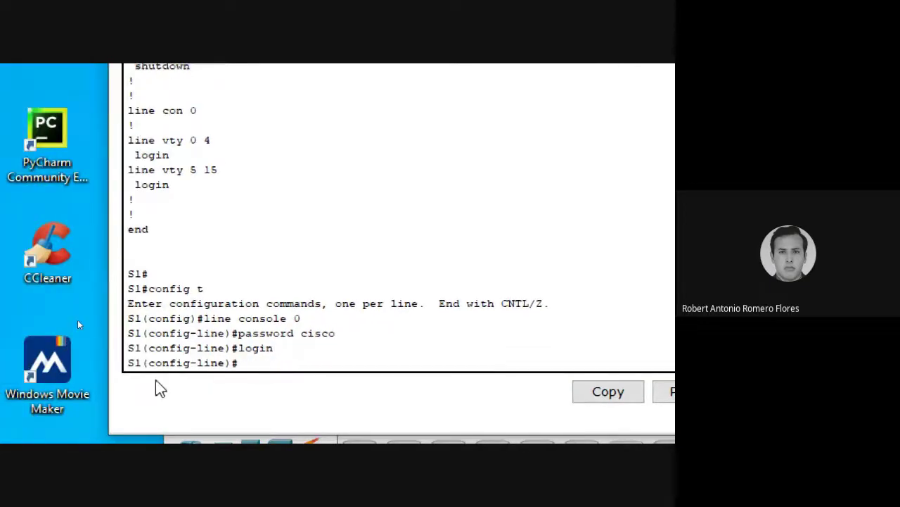
# Set the password on the virtual terminal lines vty 0 15 and require login
pyautogui.write('line vty 0 15')
pyautogui.press('Return')
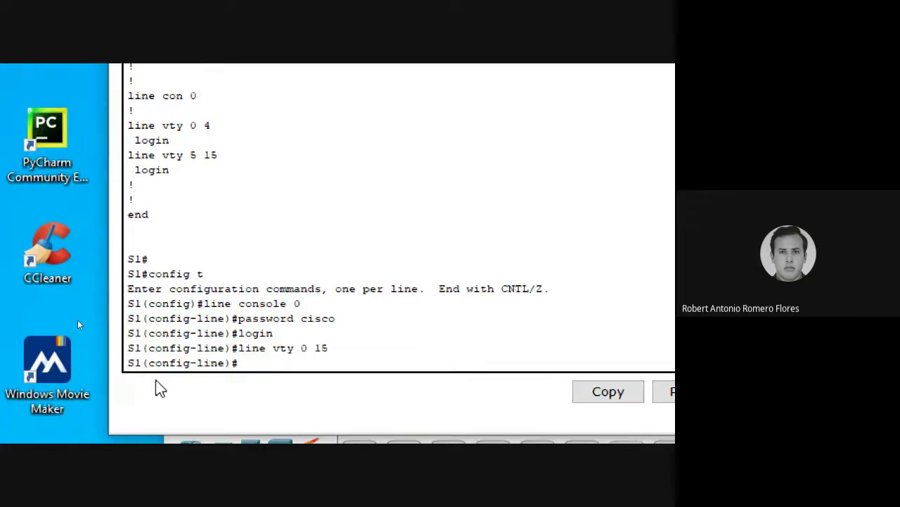
pyautogui.write('password ci')
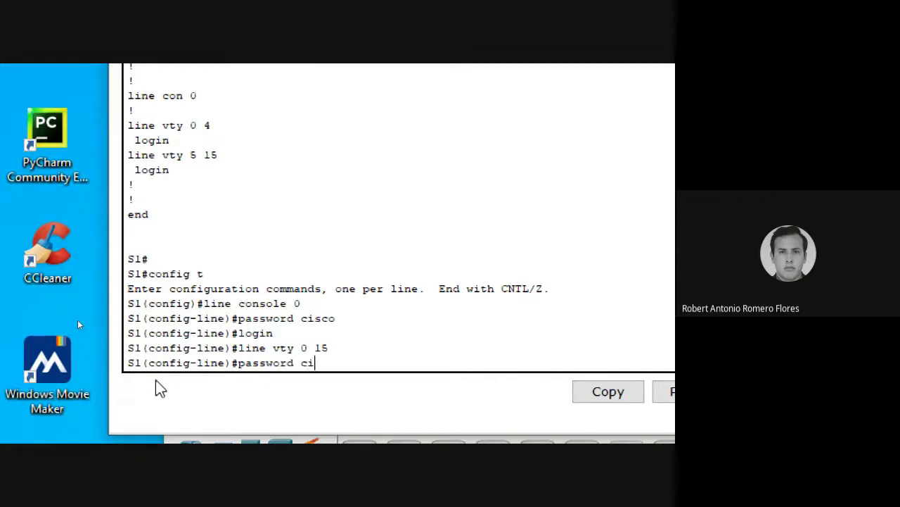
pyautogui.write('cso')
pyautogui.press('Return')
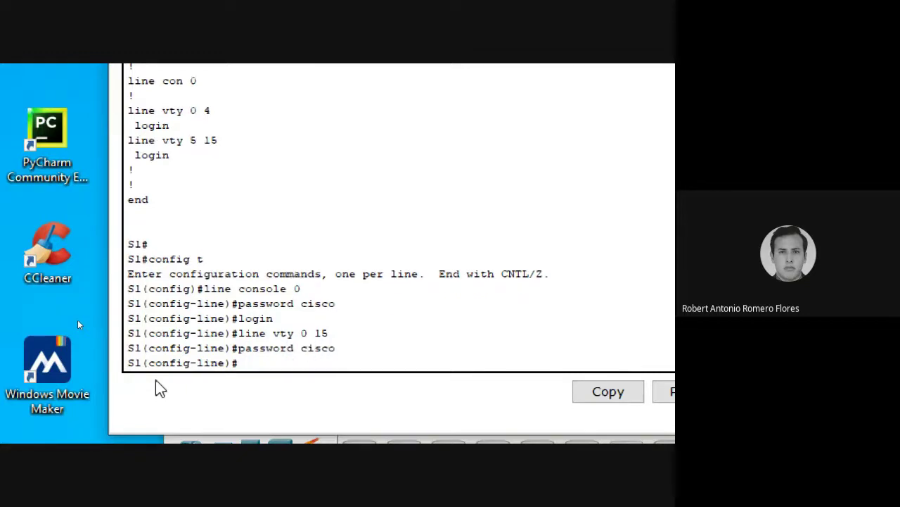
pyautogui.write('login')
pyautogui.press('Return')
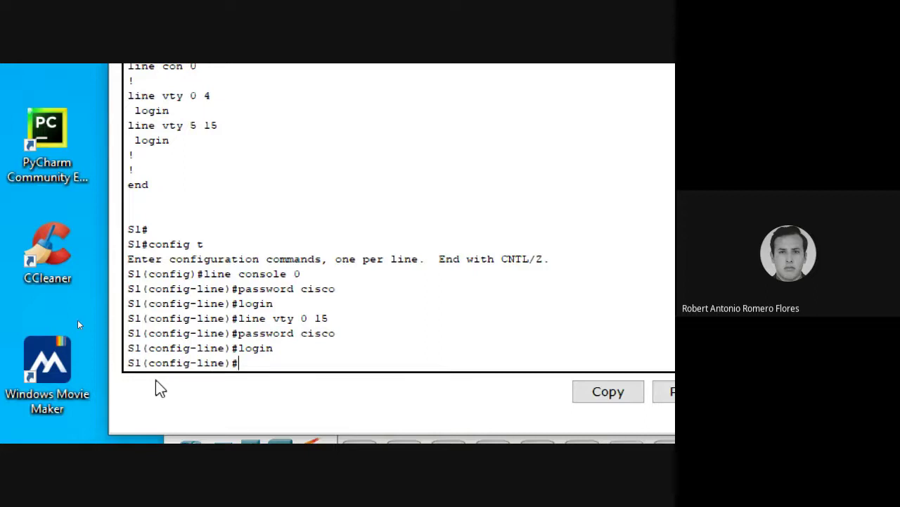
# Leave line configuration for the privileged prompt and save the console and vty line settings with wr
pyautogui.write('exit')
pyautogui.press('Return')
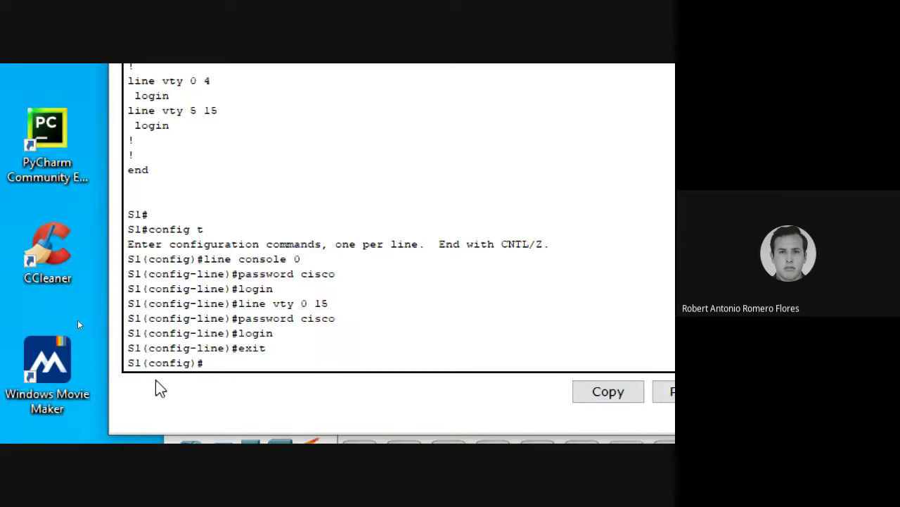
pyautogui.write('end')
pyautogui.press('Return')
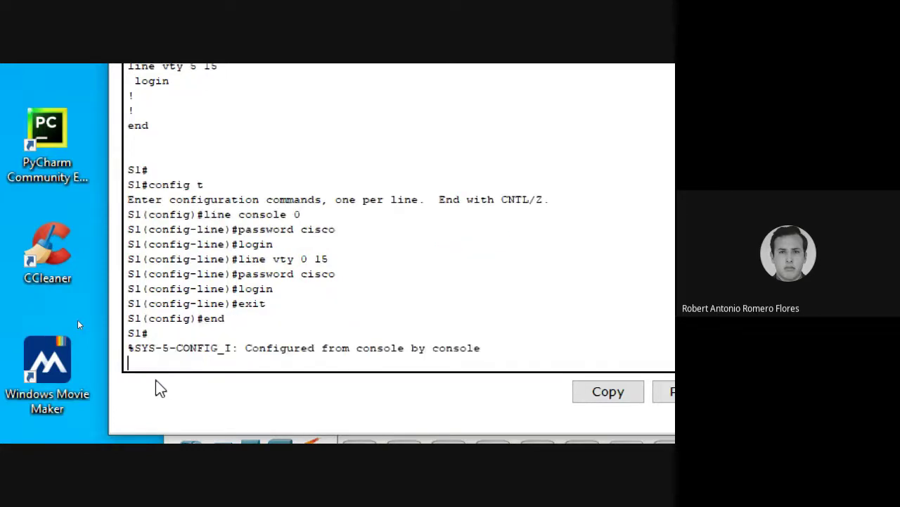
pyautogui.press('Return')
pyautogui.write('wr')
pyautogui.press('Return')
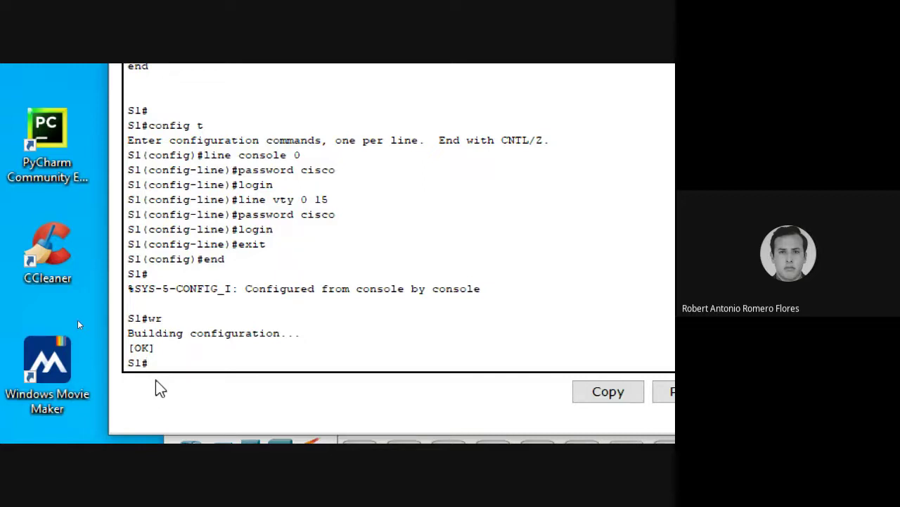
# In global configuration mode, protect privileged access by setting the enable secret password
pyautogui.write('config t')
pyautogui.press('Return')
pyautogui.write('enable se')
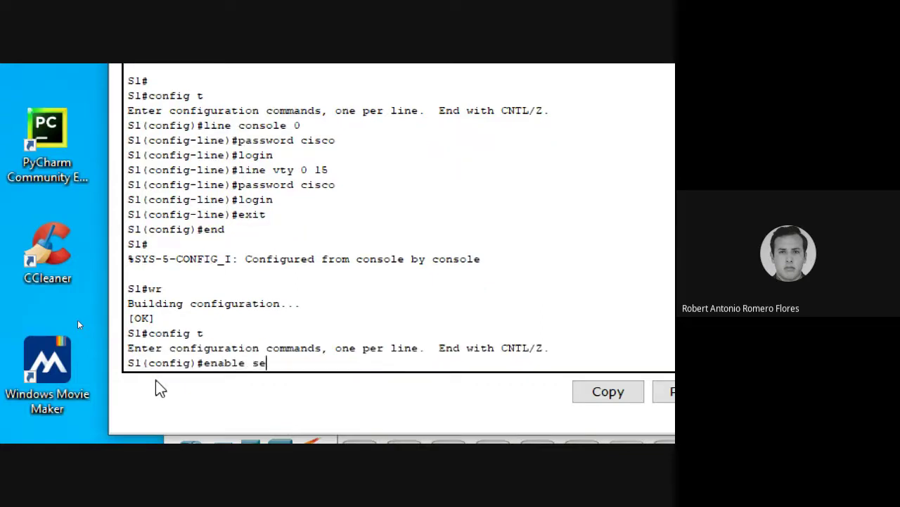
pyautogui.write('cret class')
pyautogui.press('Return')
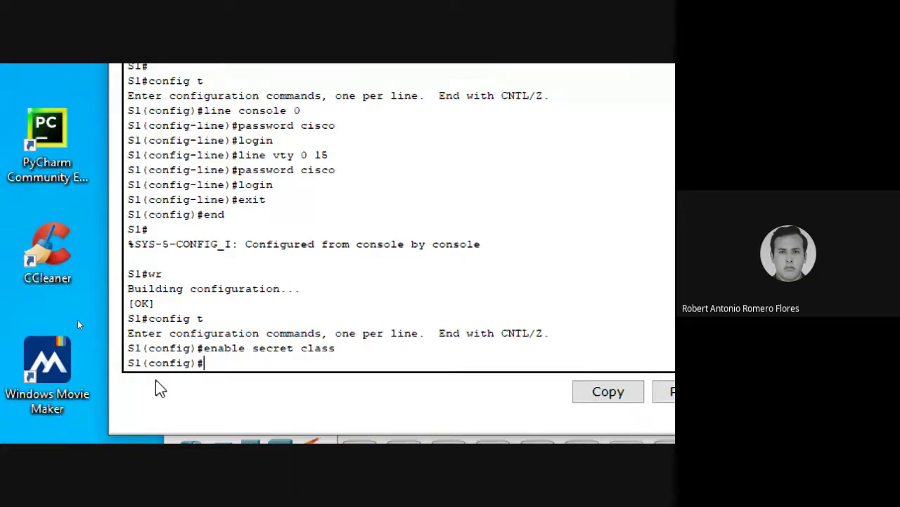
# End global configuration and save the new enable secret setting to the startup configuration with wr
pyautogui.write('end)')
pyautogui.press('BackSpace')
pyautogui.press('Return')
pyautogui.write('w')
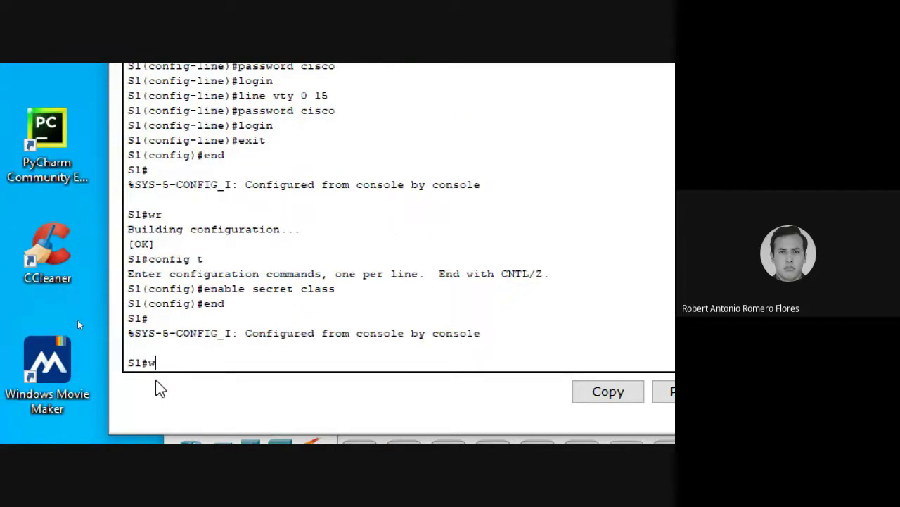
pyautogui.write('r')
pyautogui.press('Return')
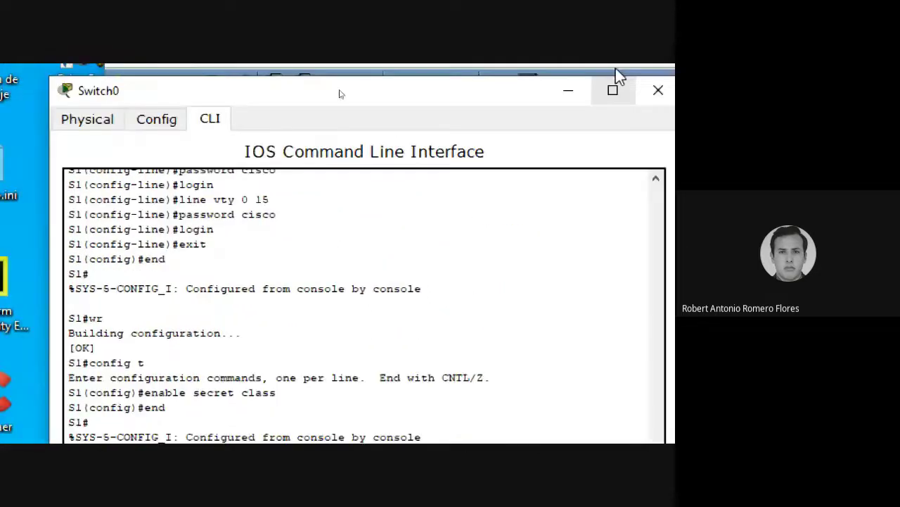
pyautogui.click(657, 89)
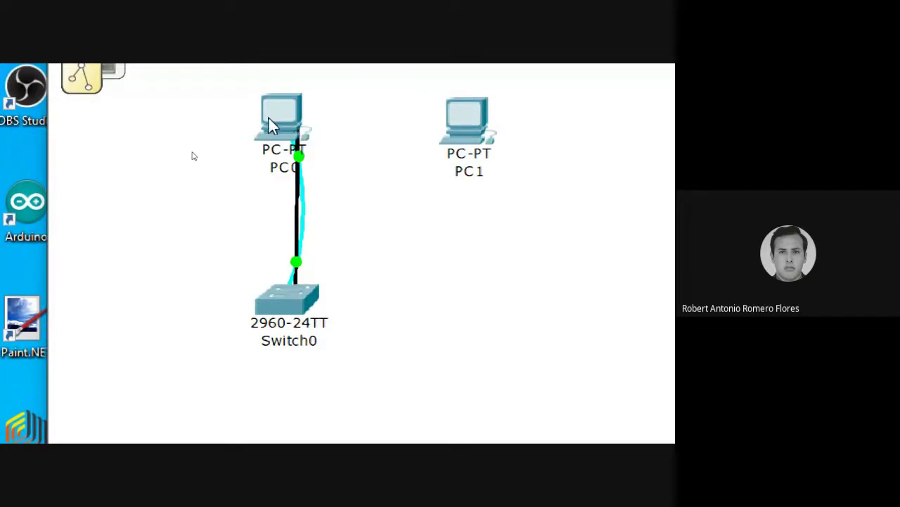
pyautogui.click(268, 118)
pyautogui.click(526, 103)
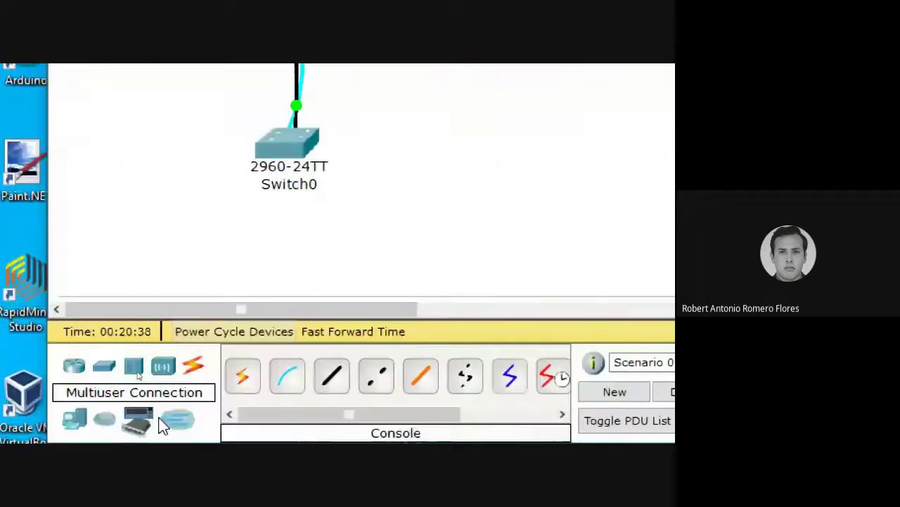
pyautogui.click(287, 195)
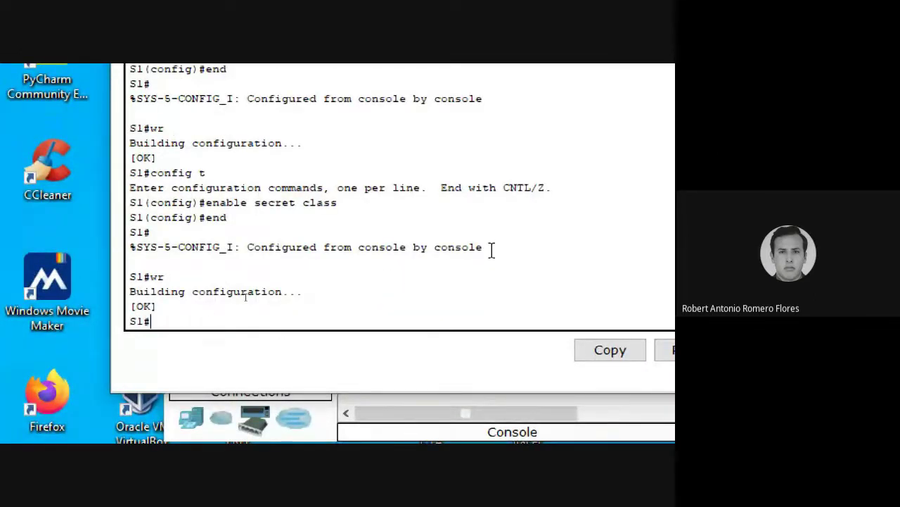
# Exit the switch's console session and log back in to user mode by entering the console password
pyautogui.write('exit')
pyautogui.press('Return')
pyautogui.press('Return')
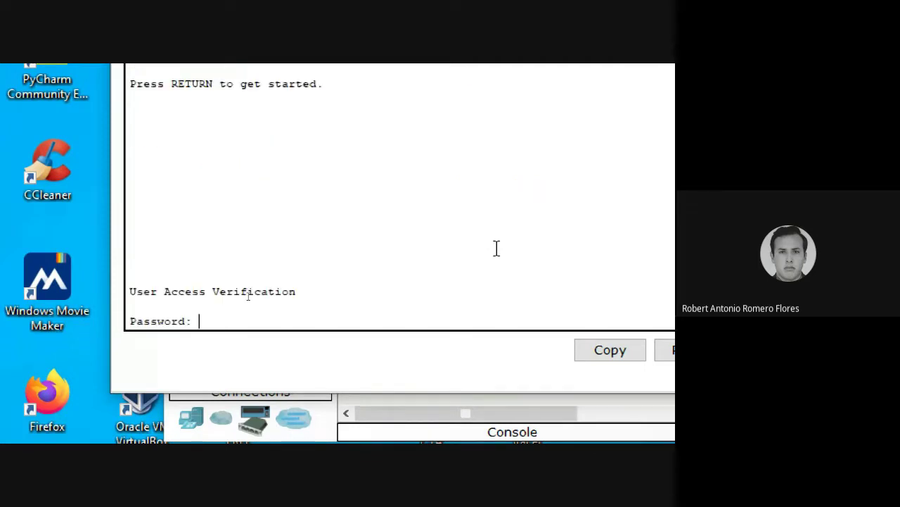
pyautogui.press('Return')
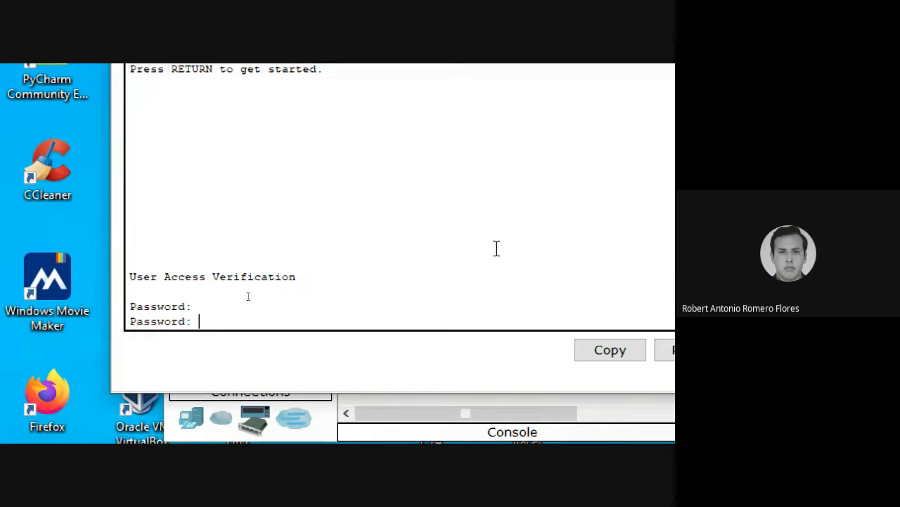
pyautogui.press('Return')
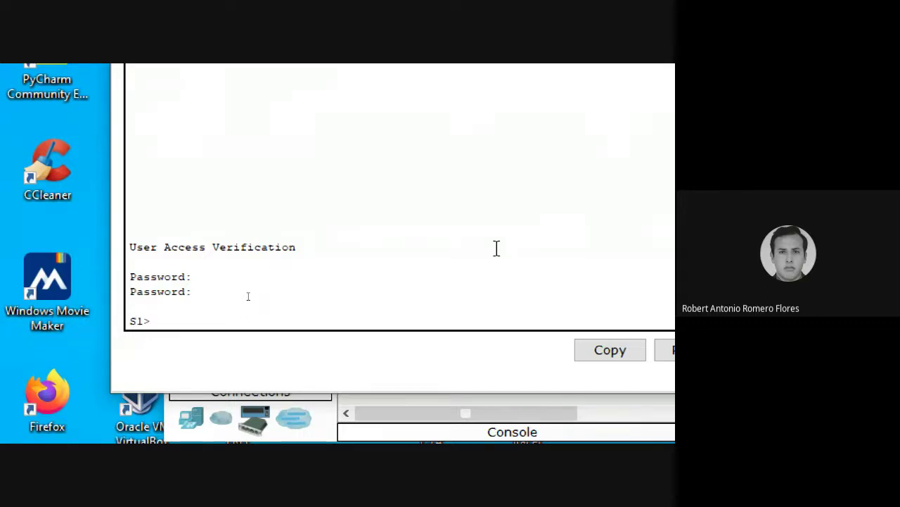
# Enter privileged mode with enable, supplying the enable secret password
pyautogui.write('enable')
pyautogui.press('Return')
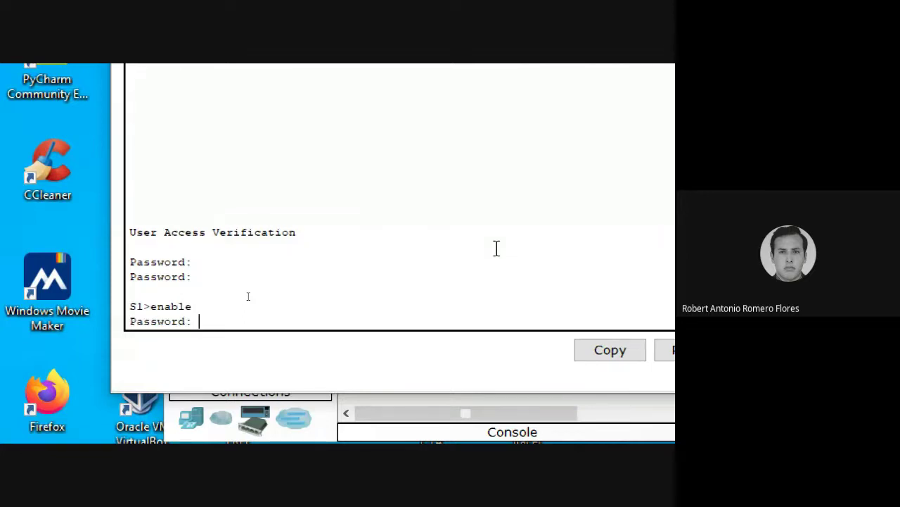
pyautogui.press('Return')
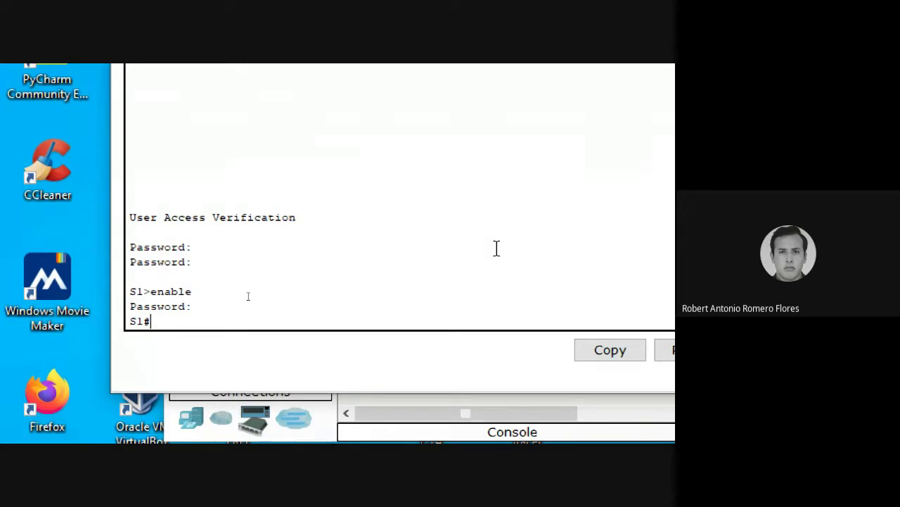
# Create VLAN 99 from global configuration mode and exit VLAN configuration
pyautogui.write('config t')
pyautogui.press('Return')
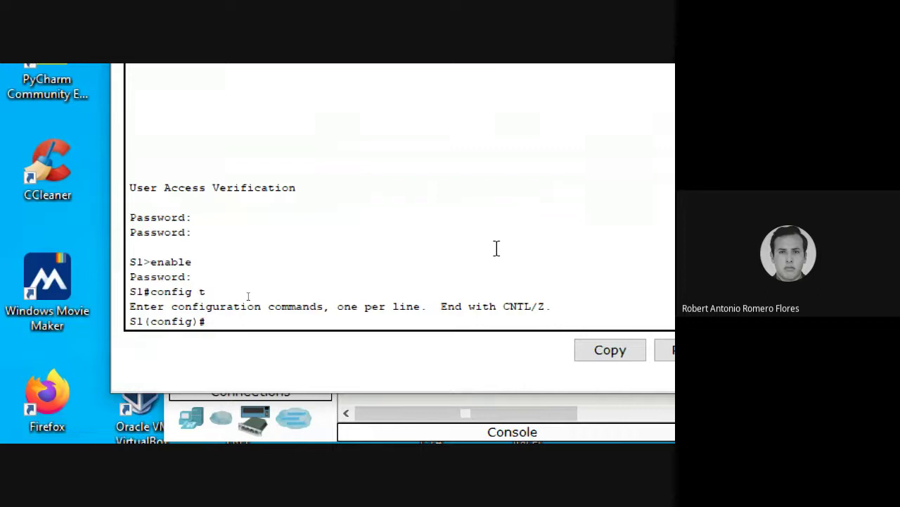
pyautogui.write('vlan 99')
pyautogui.press('Return')
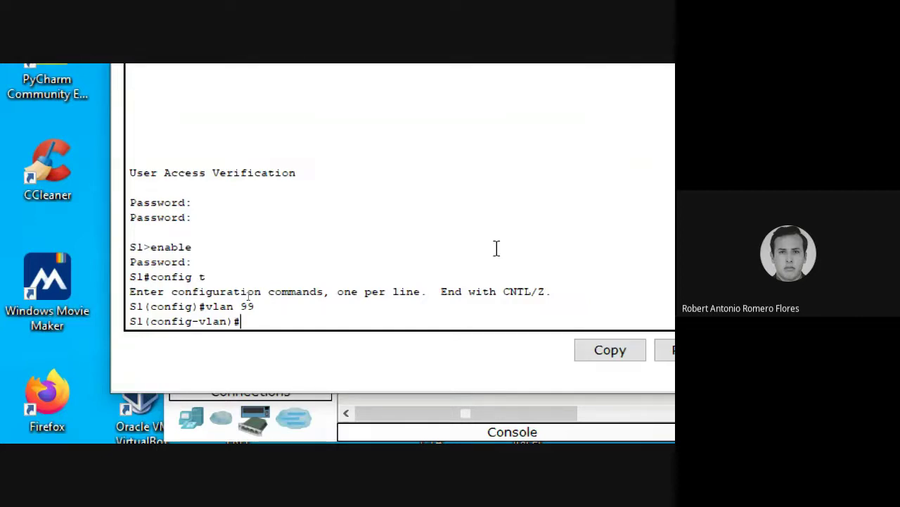
pyautogui.write('exit')
pyautogui.press('Return')
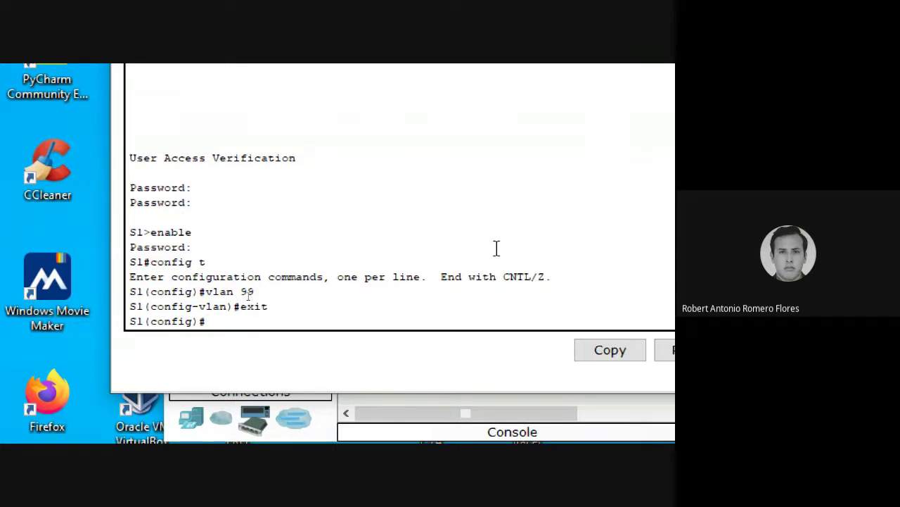
# Assign IP address 172.17.99.11 with mask 255.255.255.0 to interface VLAN 99
pyautogui.write('int vlan 99')
pyautogui.press('Return')
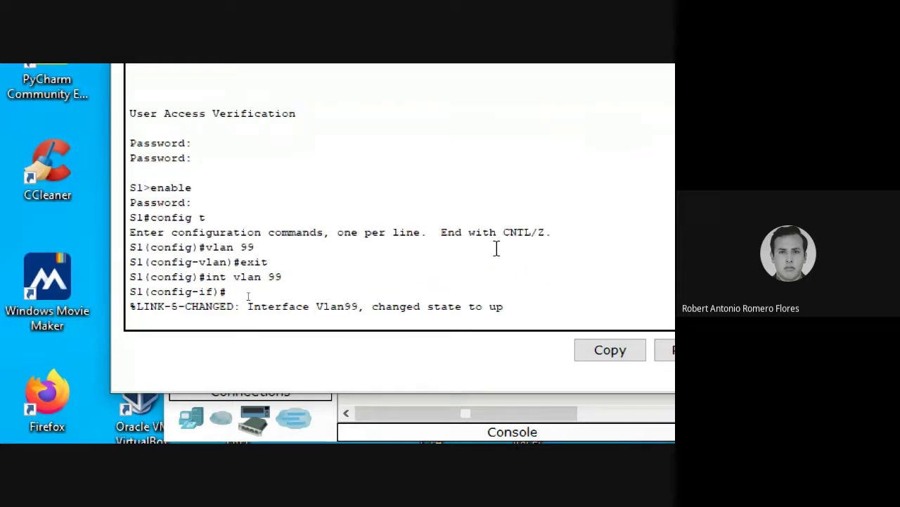
pyautogui.press('Return')
pyautogui.write('ip add')
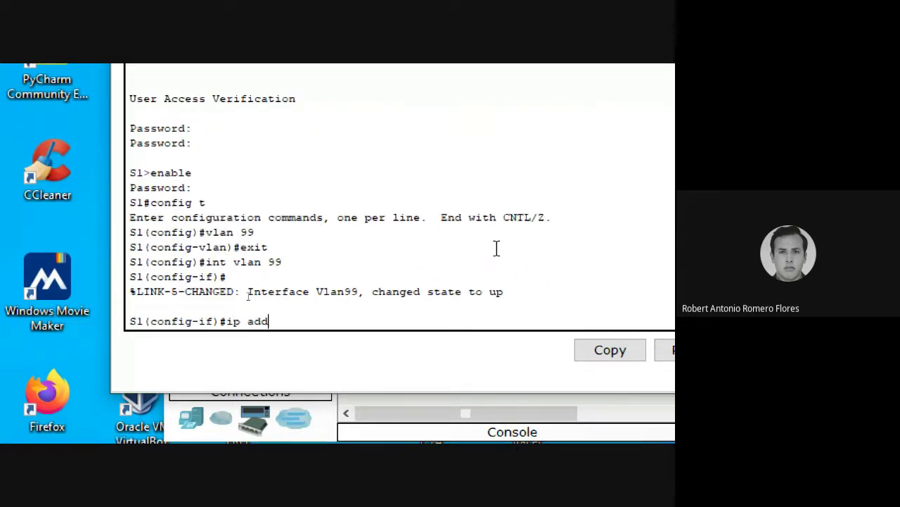
pyautogui.write('ress 172.19')
pyautogui.press('BackSpace')
pyautogui.write('7.99.')
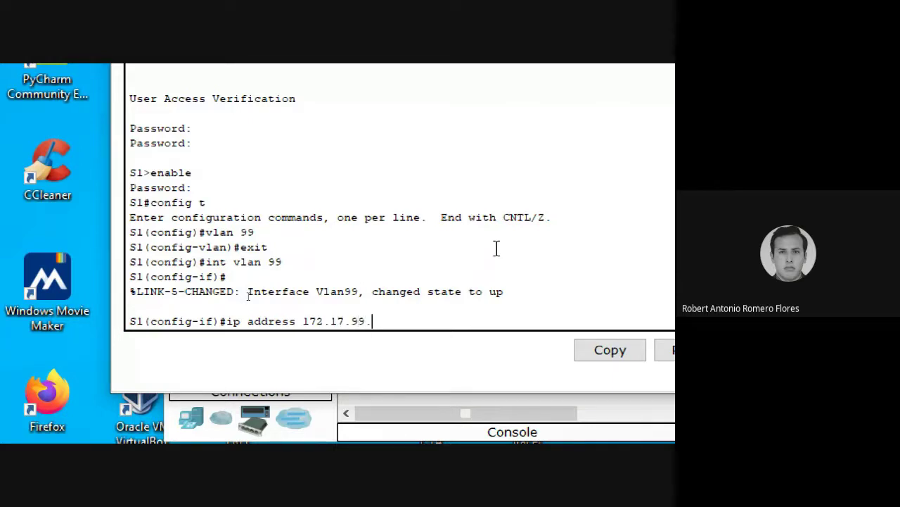
pyautogui.write('11  255.255.255.0')
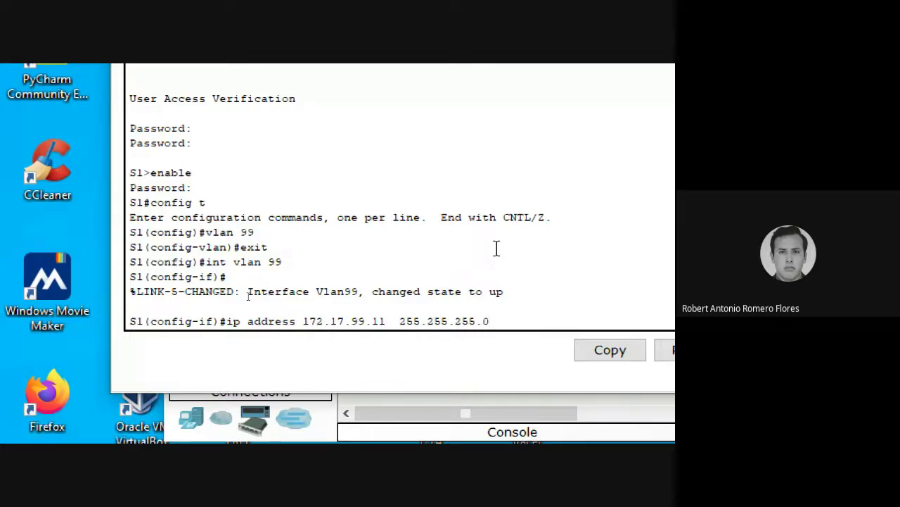
pyautogui.press('Return')
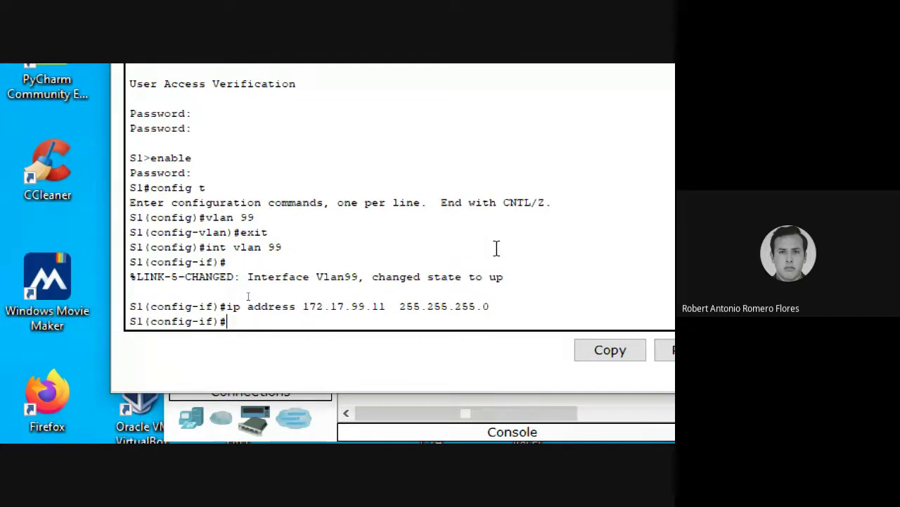
# Enable the VLAN 99 interface with the no shutdown command
pyautogui.write('bno shutdwown')
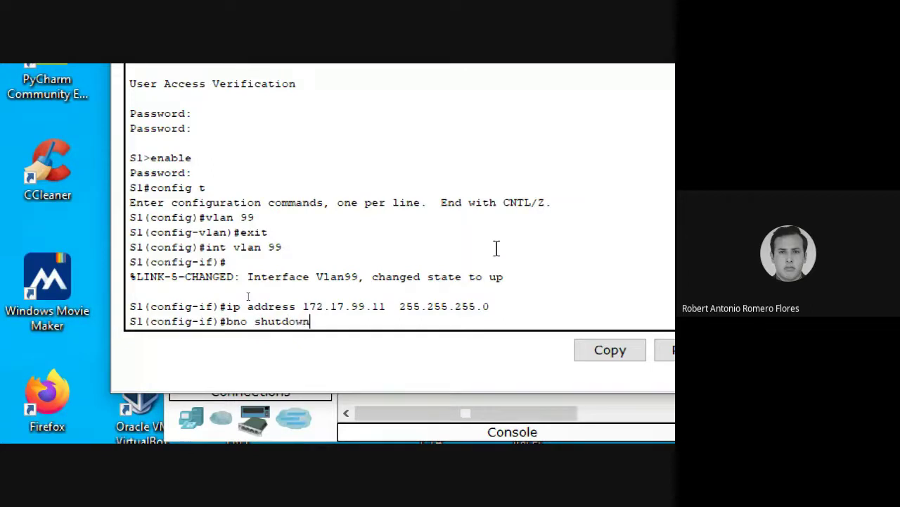
pyautogui.press('Return')
pyautogui.write('no shutdown')
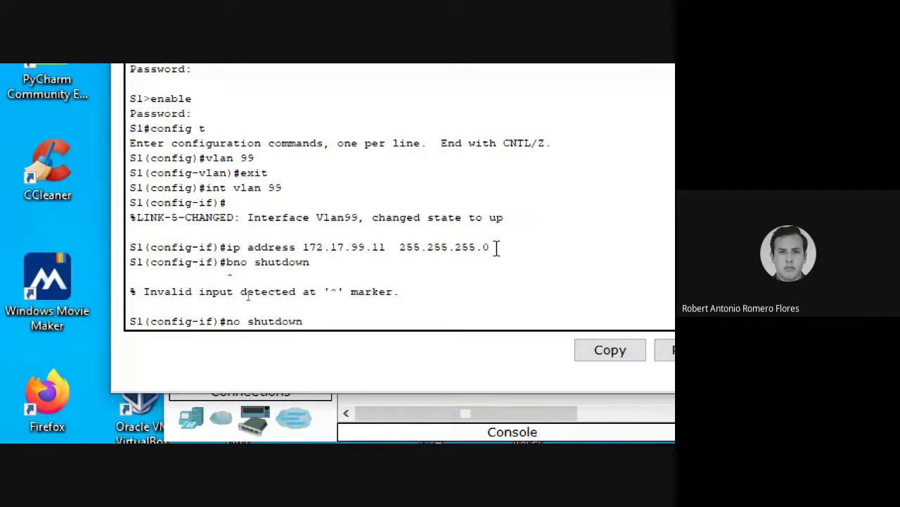
pyautogui.press('Return')
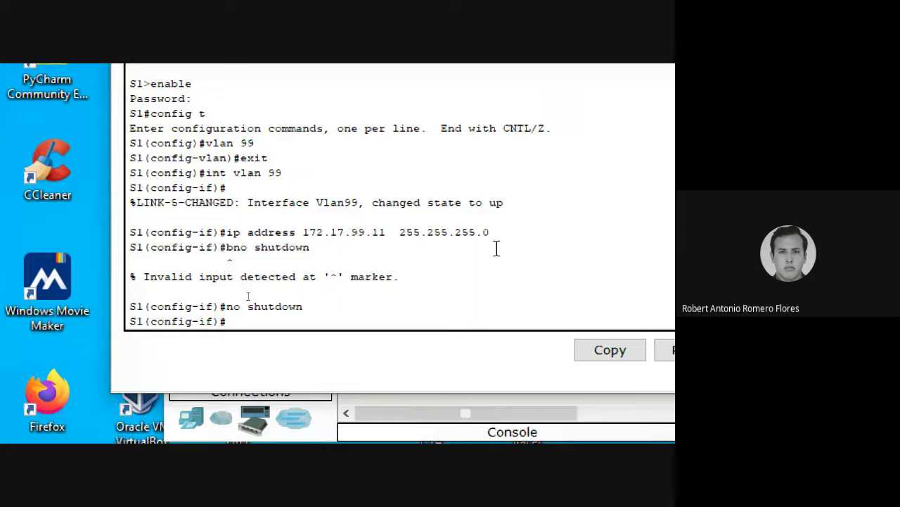
# Exit the VLAN 99 interface configuration and global configuration, returning to privileged mode
pyautogui.write('eit')
pyautogui.press('Return')
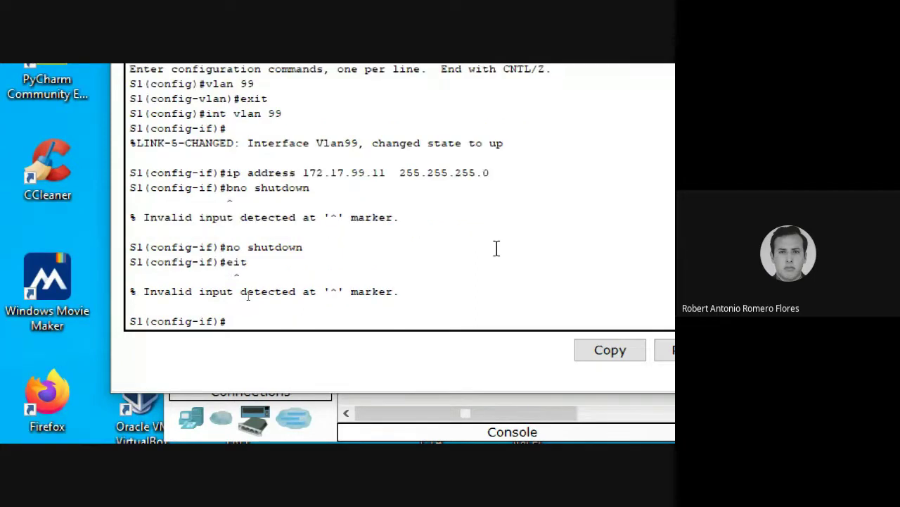
pyautogui.write('exit')
pyautogui.press('Return')
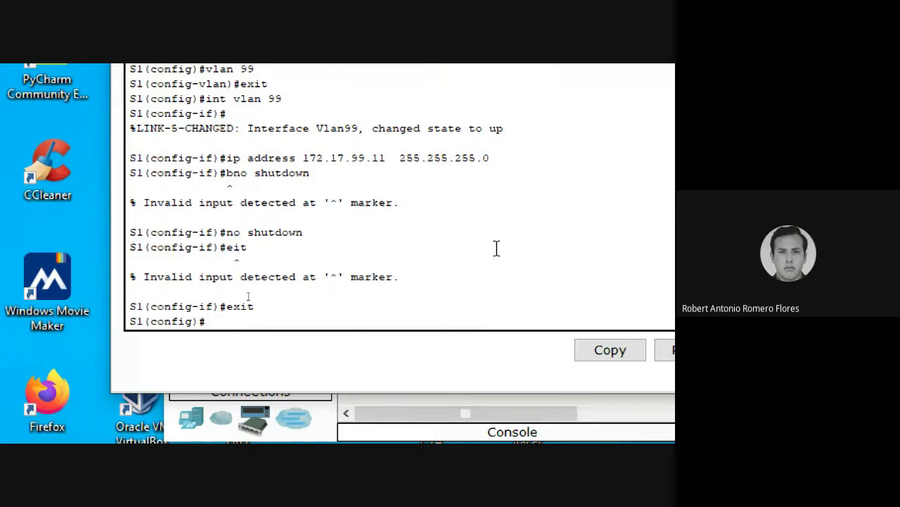
pyautogui.scroll(2, 465, 209)
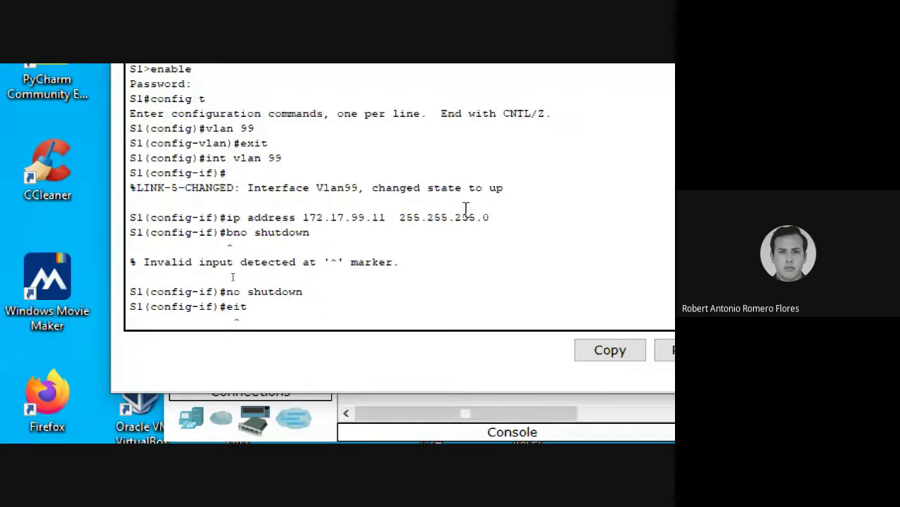
pyautogui.scroll(-2, 466, 209)
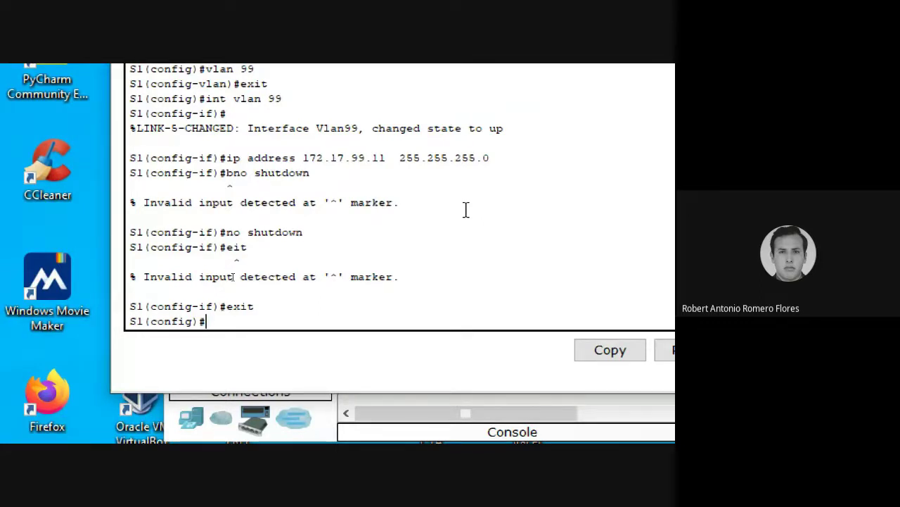
pyautogui.write('exit')
pyautogui.press('Return')
pyautogui.press('Return')
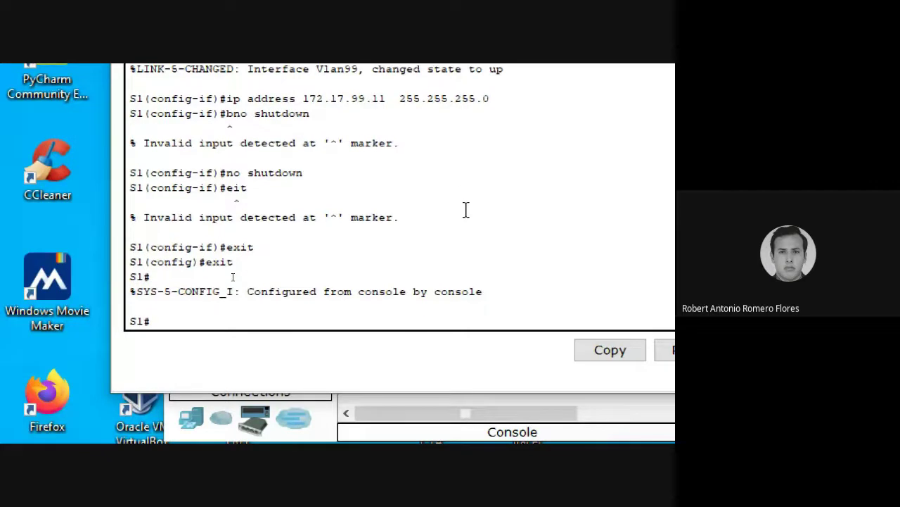
# Enter global configuration mode with config t, and enter and exit the fa0/1 interface configuration
pyautogui.write('config t')
pyautogui.press('Return')
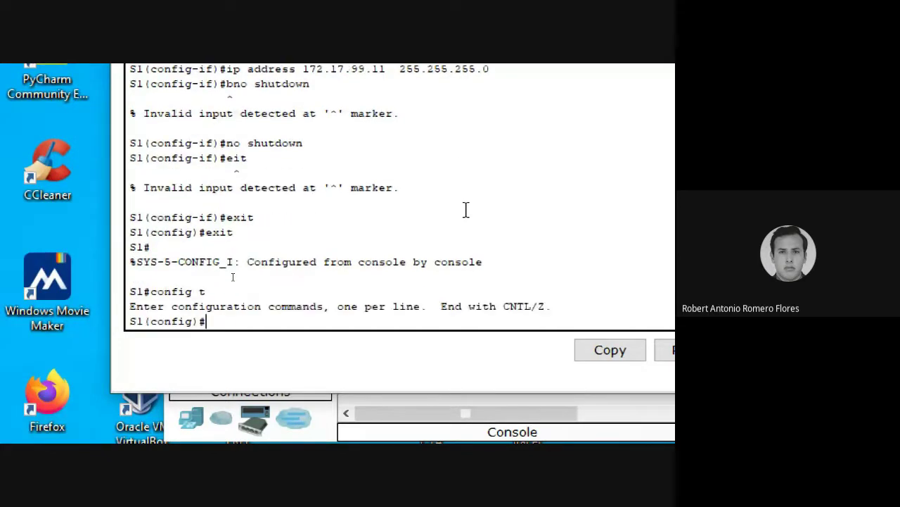
pyautogui.write('int fa0/1')
pyautogui.press('Return')
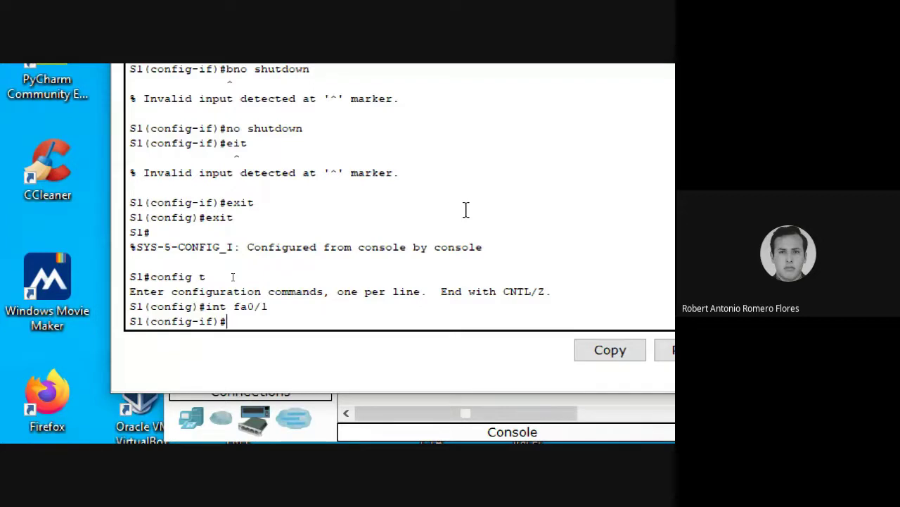
pyautogui.write('exit')
pyautogui.press('Return')
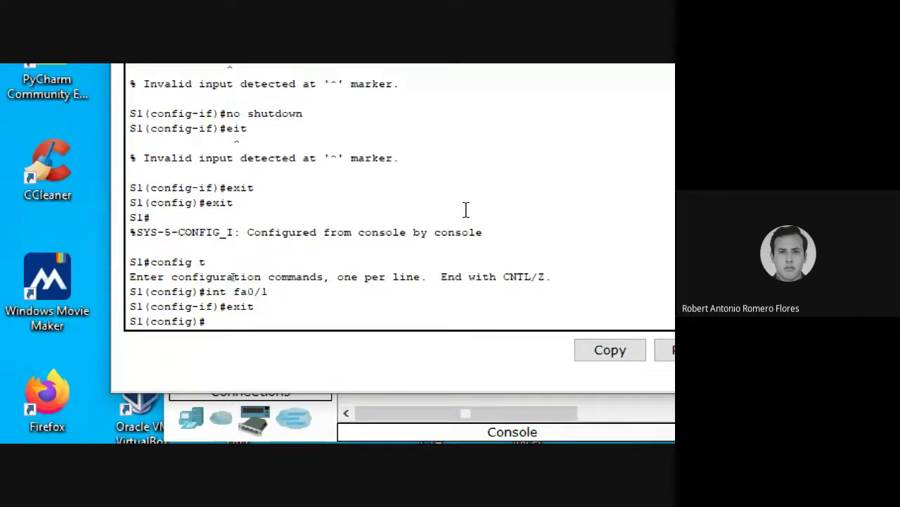
# Enter configuration mode for the interface range fa0/1 - 24
pyautogui.write('int range')
pyautogui.write('fa')
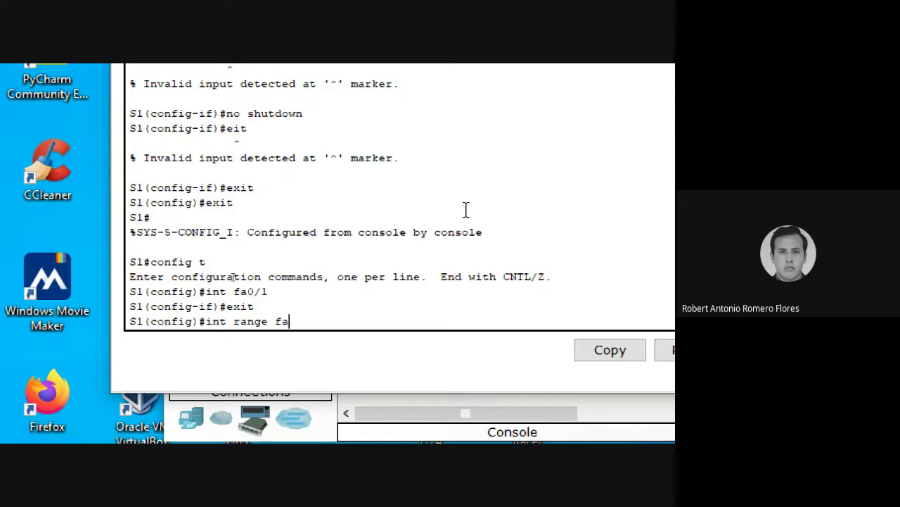
pyautogui.write('0/1 - 24')
pyautogui.press('Return')
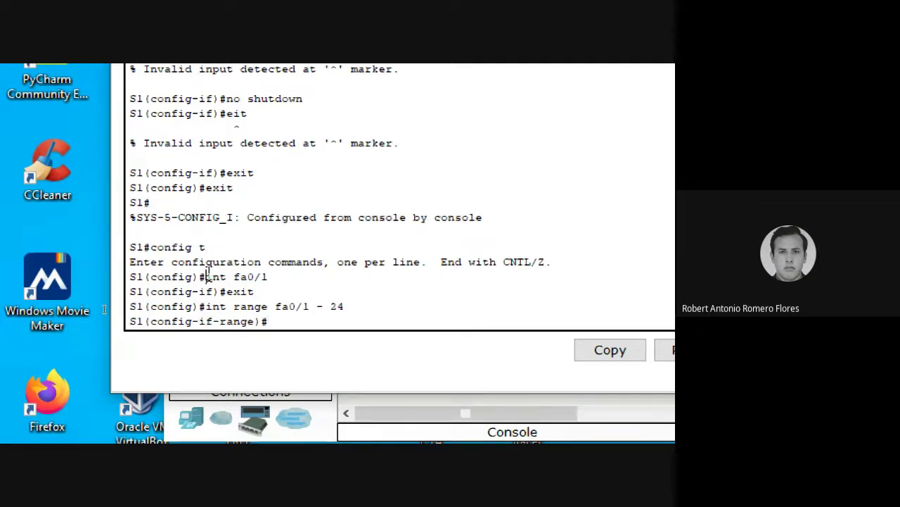
pyautogui.moveTo(207, 277); pyautogui.dragTo(279, 280)
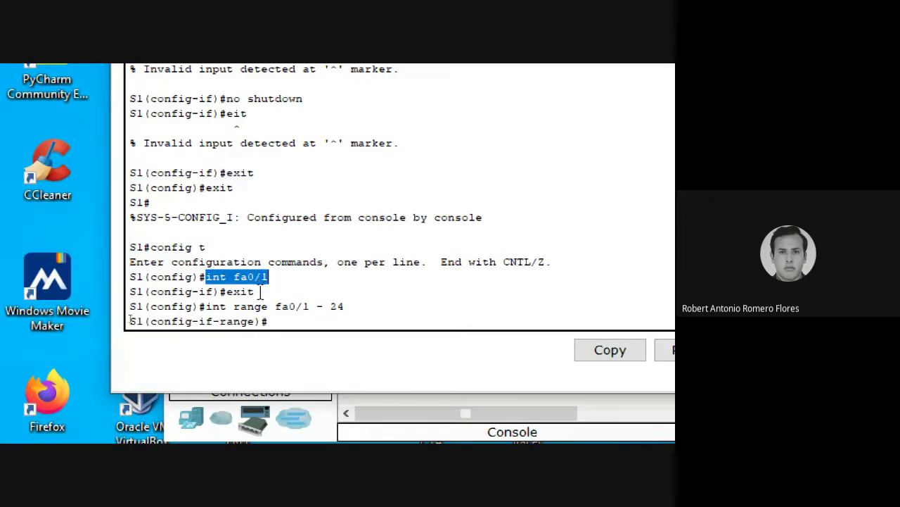
pyautogui.click(261, 290)
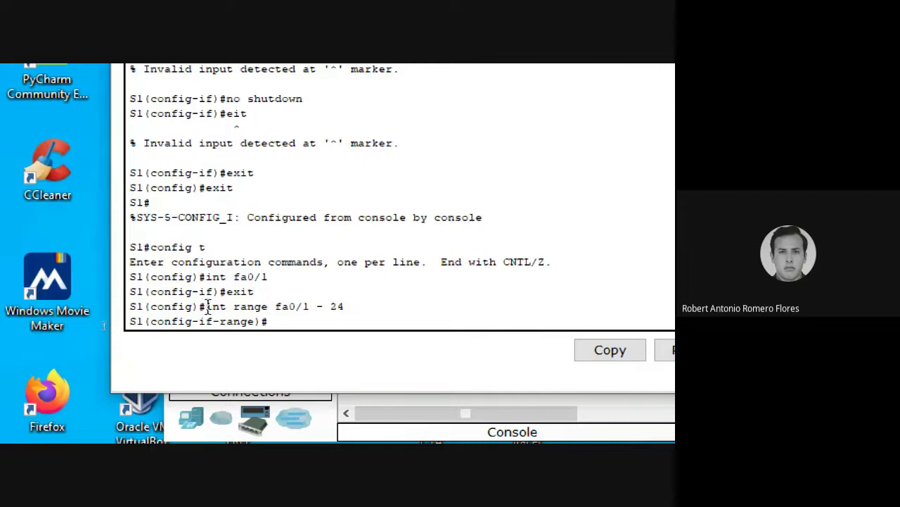
pyautogui.moveTo(204, 307); pyautogui.dragTo(275, 307)
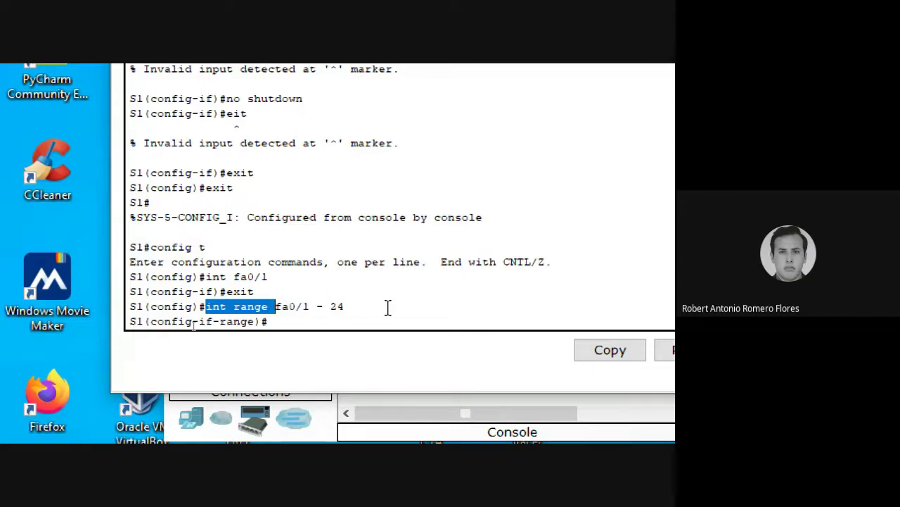
pyautogui.click(352, 320)
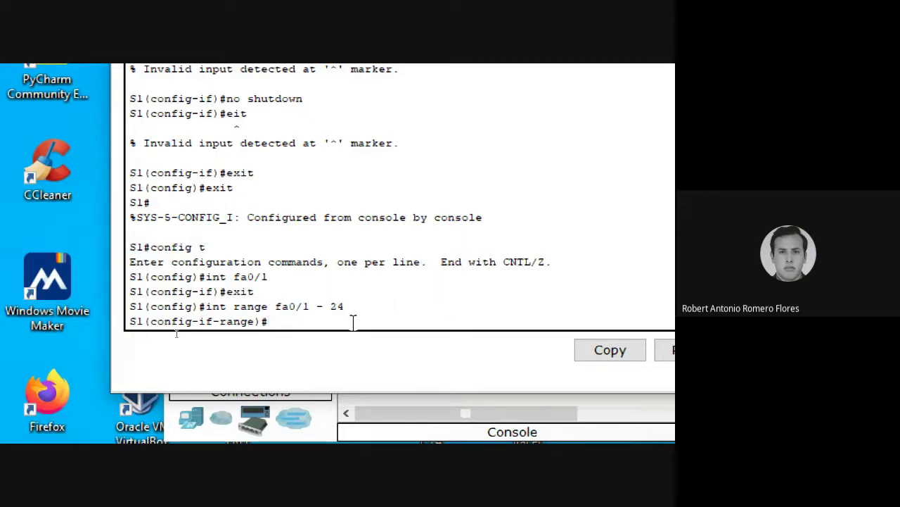
# Assign the selected interface range to VLAN 99 with switchport access vlan 99 and exit range configuration
pyautogui.write('switchport acce')
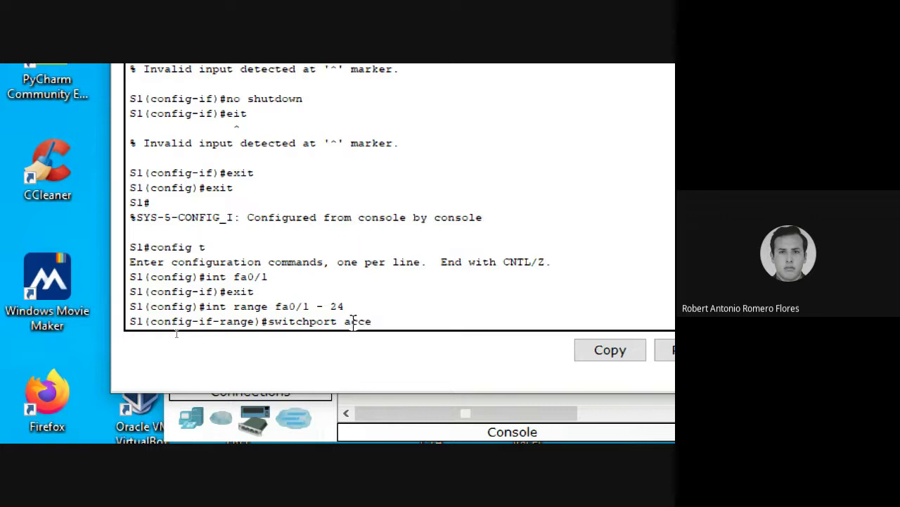
pyautogui.write('ss vlan 99')
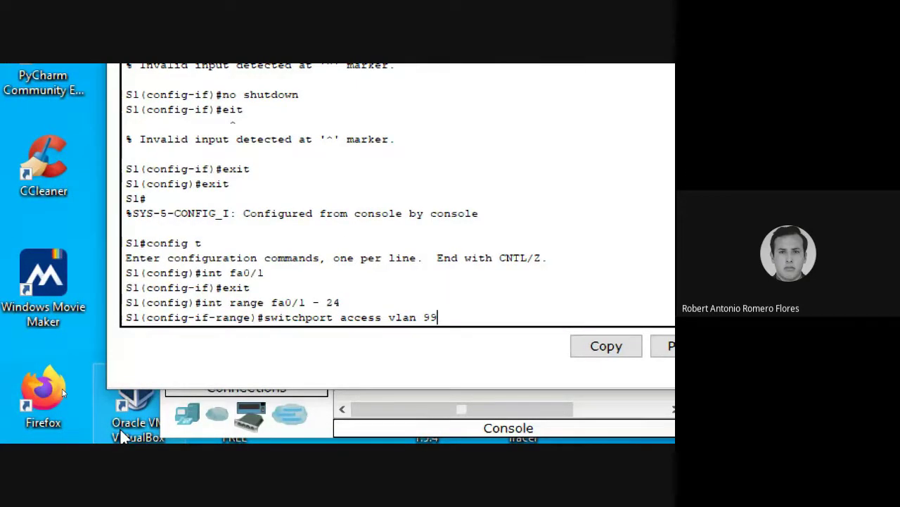
pyautogui.press('Return')
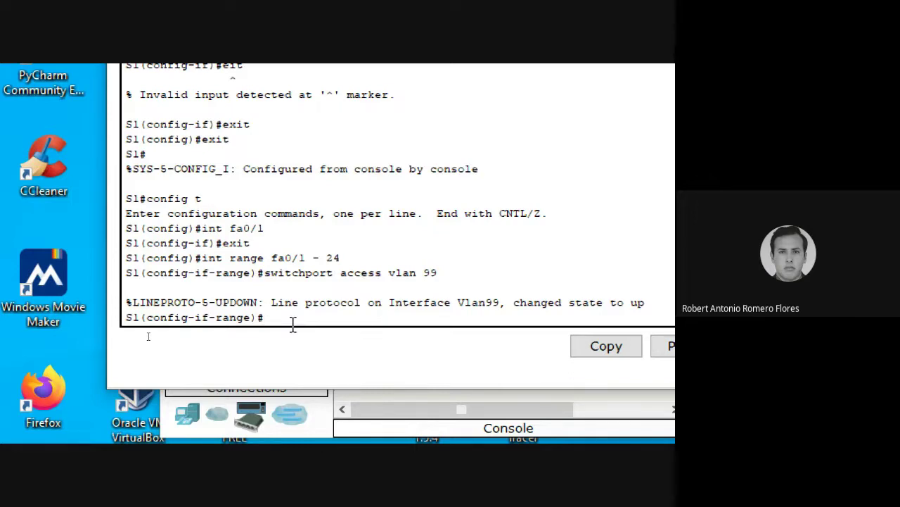
pyautogui.write('exit')
pyautogui.press('BackSpace')
pyautogui.write('t')
pyautogui.press('Return')
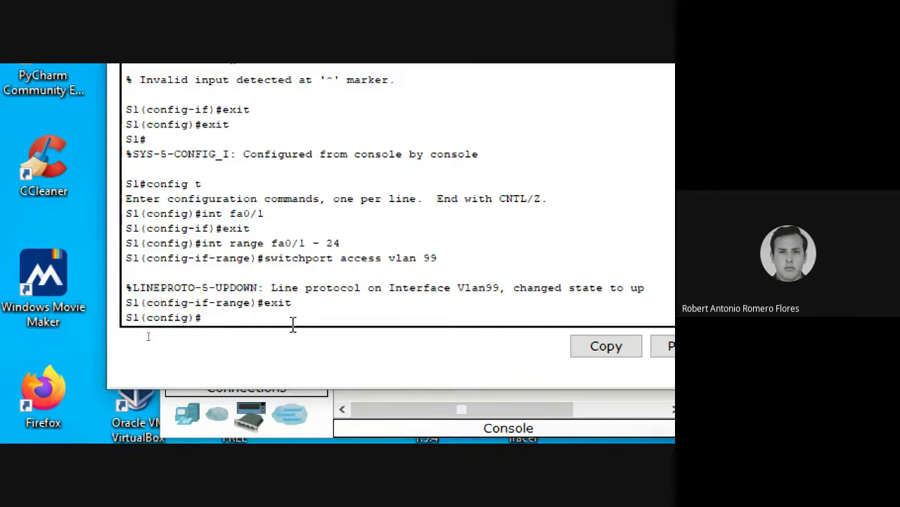
# Set the switch's default gateway to 172.17.99.1 with the ip default-gateway command
pyautogui.write('ip default-')
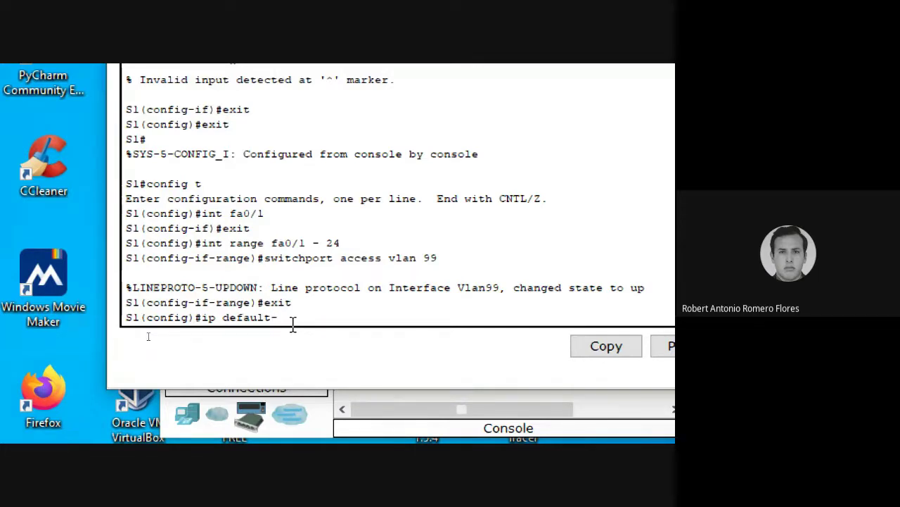
pyautogui.write('gateway ')
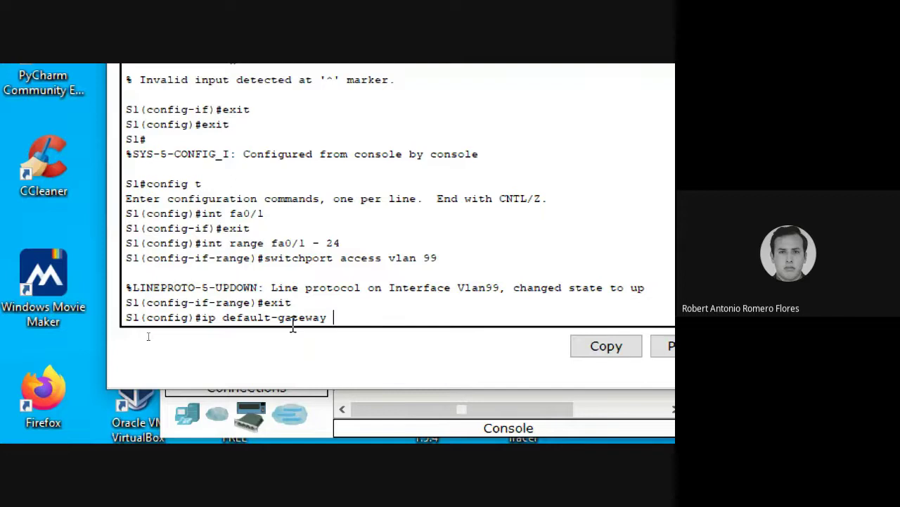
pyautogui.write('172.17.99.1')
pyautogui.press('Return')
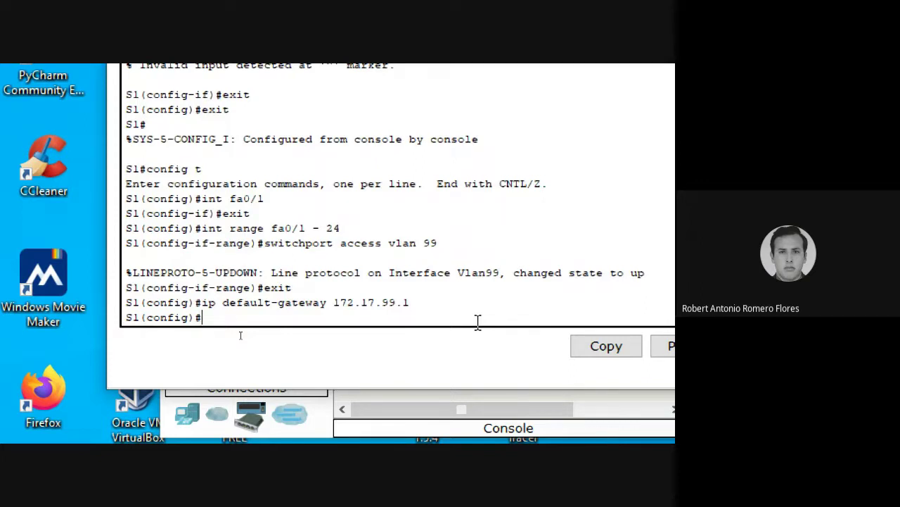
# Exit to privileged mode and save the switch configuration with the wr command
pyautogui.write('exit')
pyautogui.press('Return')
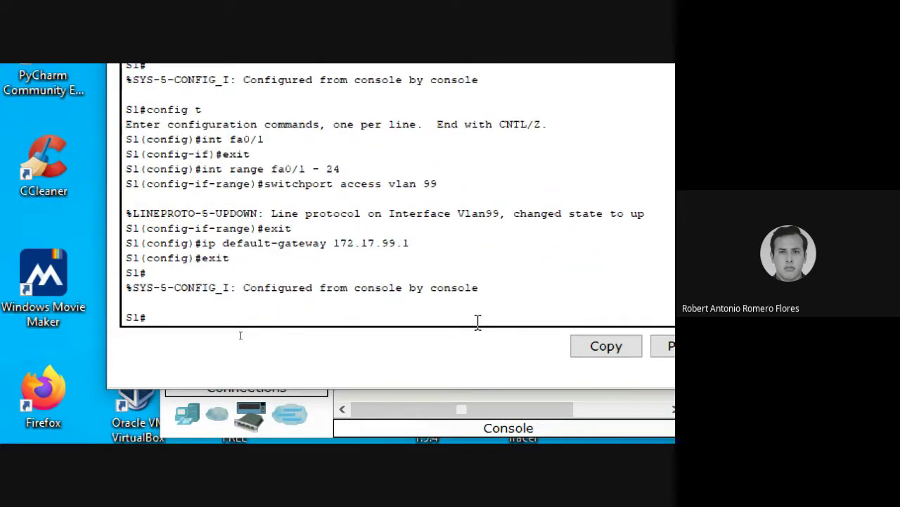
pyautogui.write('wr')
pyautogui.press('Return')
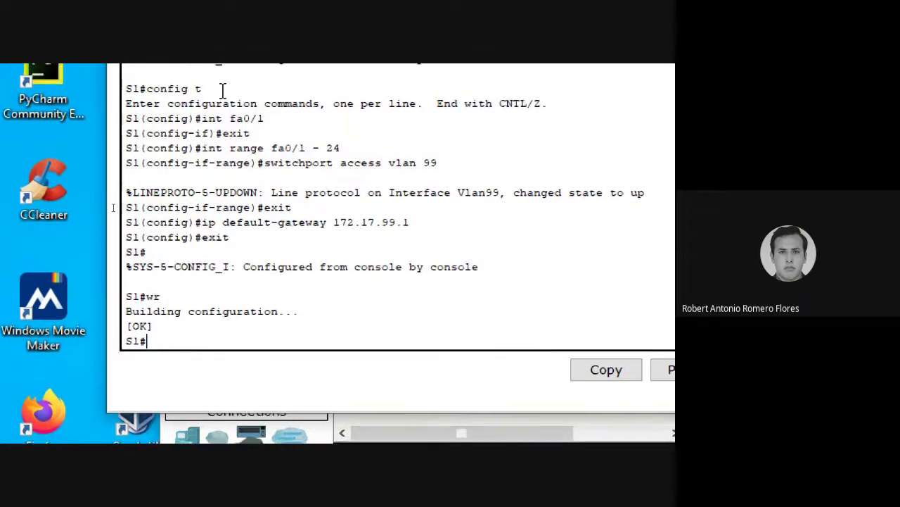
pyautogui.moveTo(202, 89); pyautogui.dragTo(125, 89)
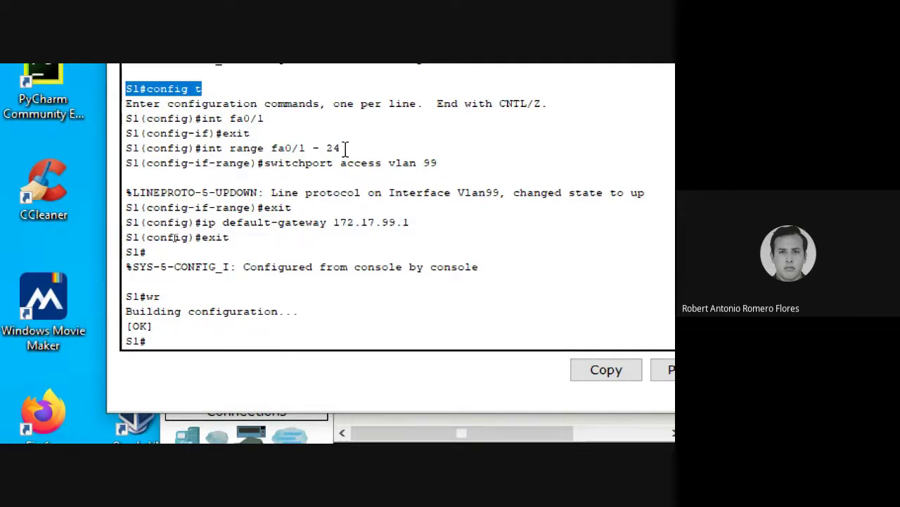
pyautogui.moveTo(341, 148); pyautogui.dragTo(126, 89)
pyautogui.click(460, 162)
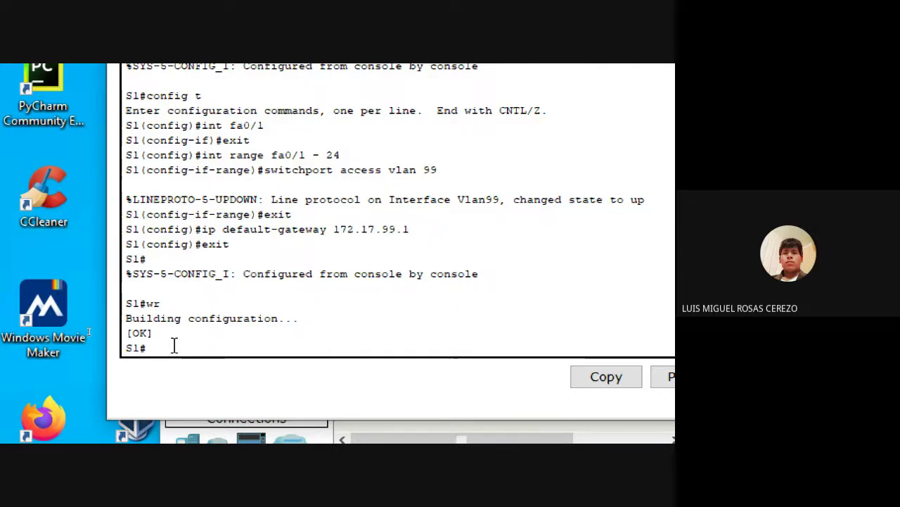
# Switch to the Google Meet window and set the Magnifier zoom to 100%
pyautogui.hotkey('alt', 'Tab')
pyautogui.hotkey('alt', 'Tab')
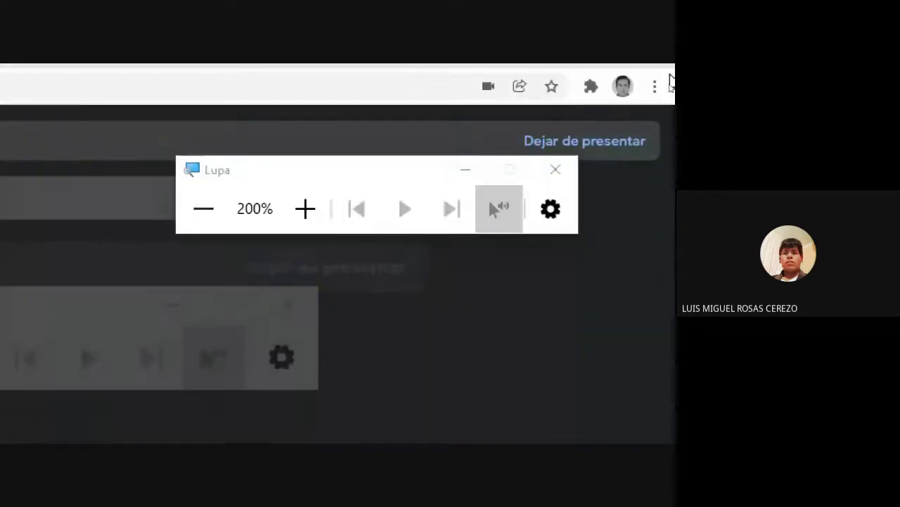
pyautogui.click(271, 211)
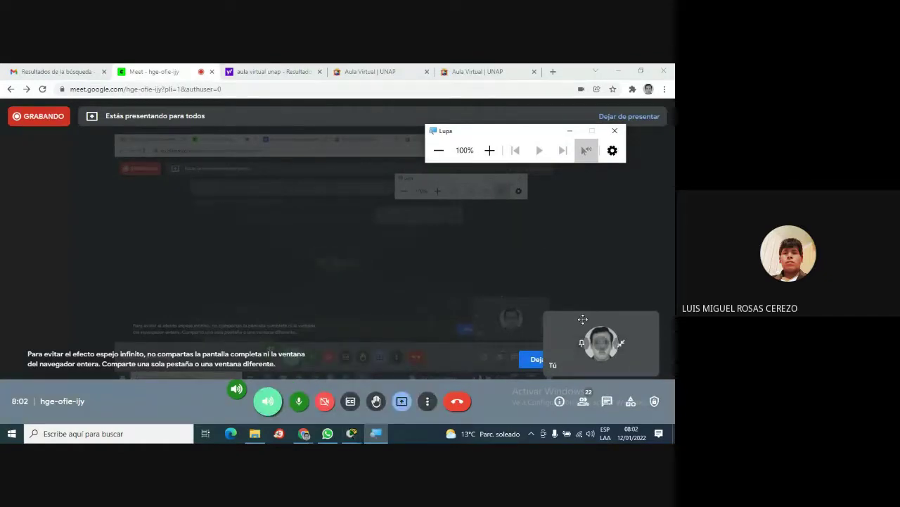
# Change the meeting layout to Mosaico and close the layout dialog
pyautogui.click(428, 401)
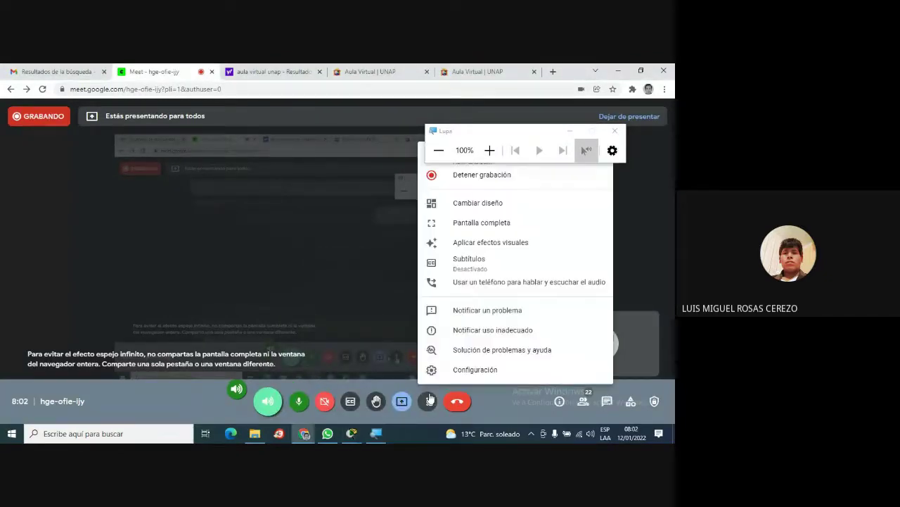
pyautogui.click(487, 203)
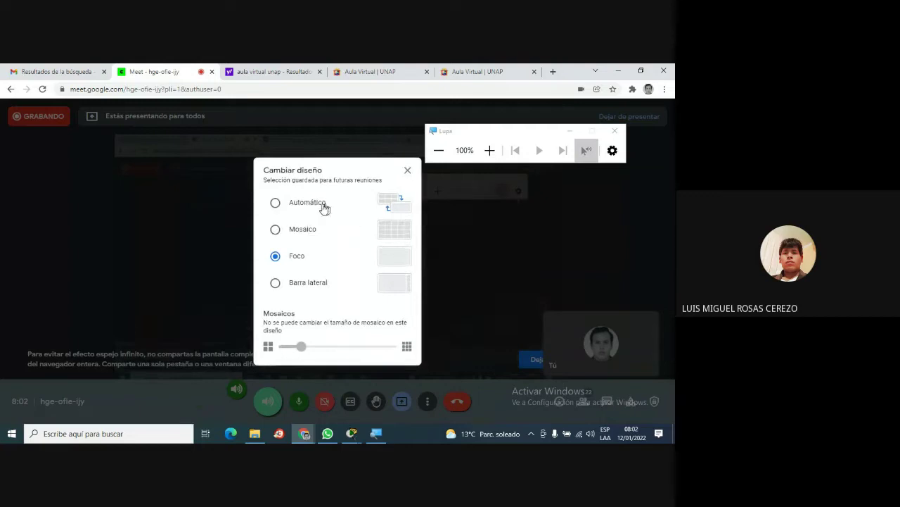
pyautogui.click(300, 232)
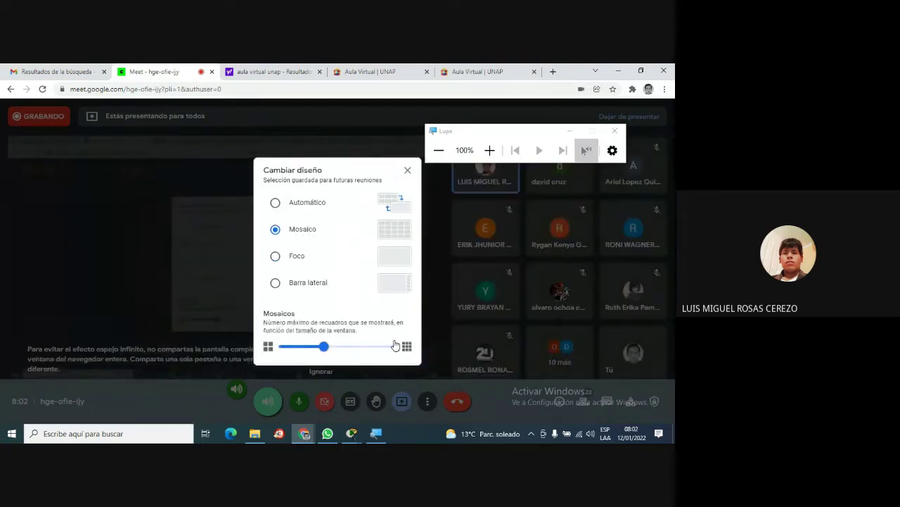
pyautogui.click(408, 169)
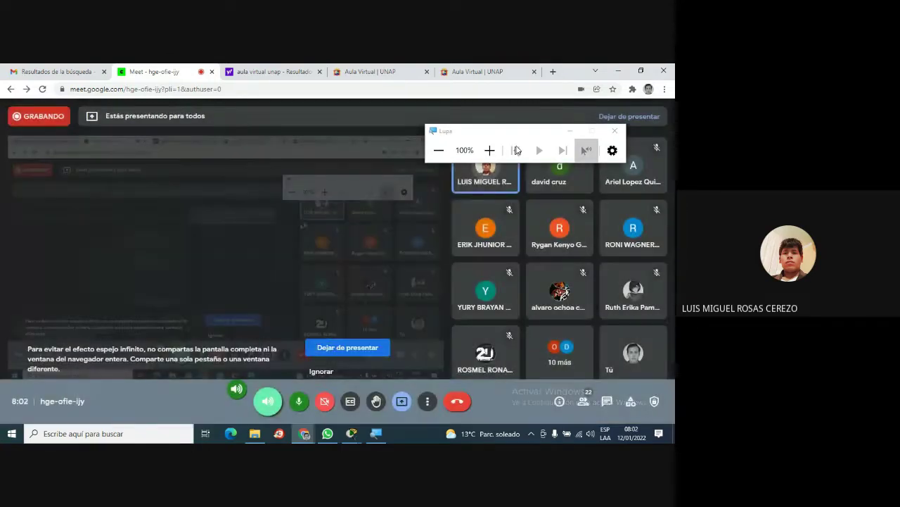
# Move the Magnifier window off the first participant tile and mute that participant for everyone in the call
pyautogui.moveTo(525, 133); pyautogui.dragTo(566, 221)
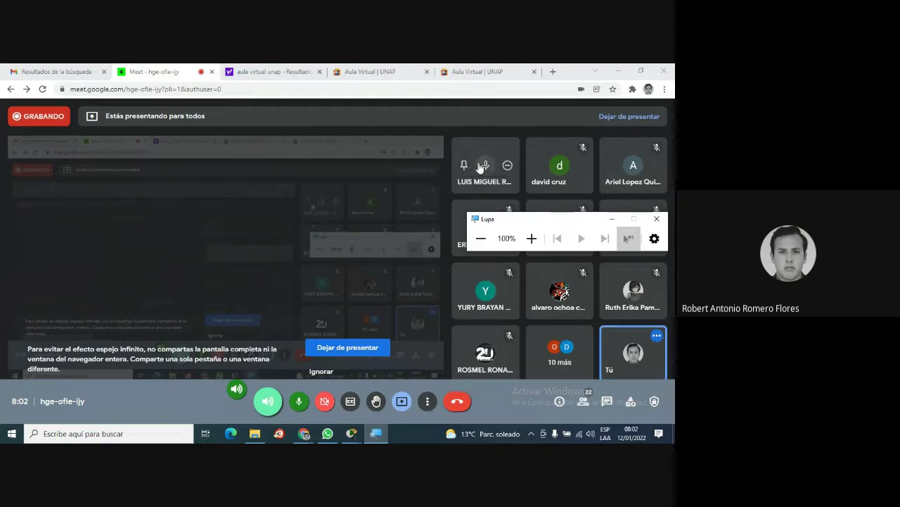
pyautogui.click(483, 166)
pyautogui.click(395, 285)
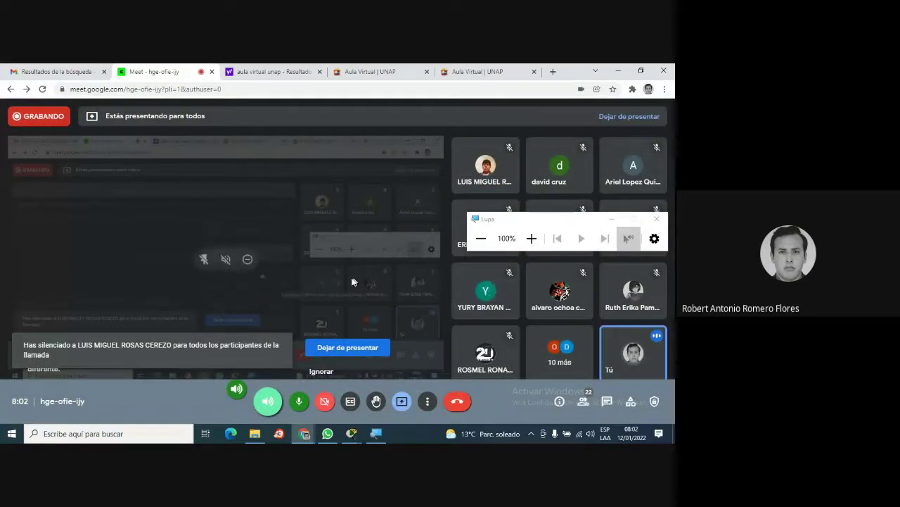
# Change the meeting layout to Foco, close the layout dialog and move the Magnifier window aside
pyautogui.click(428, 401)
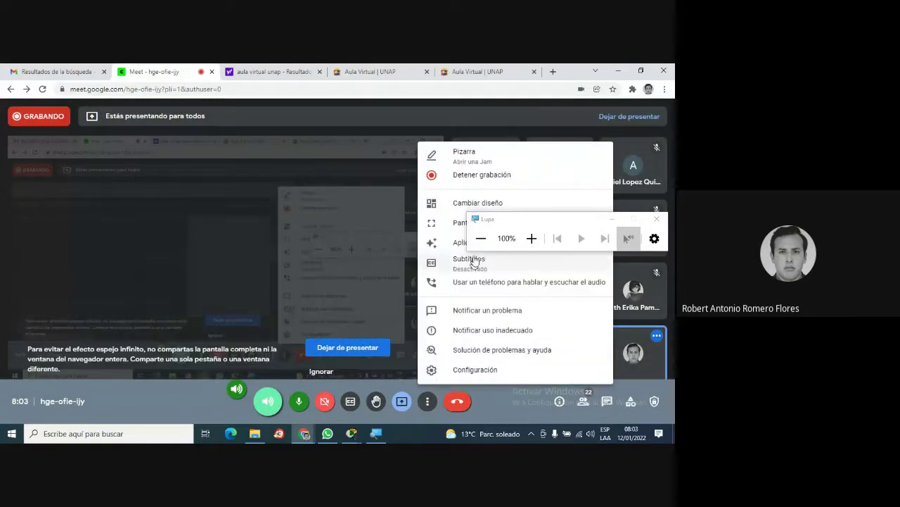
pyautogui.moveTo(513, 219); pyautogui.dragTo(550, 138)
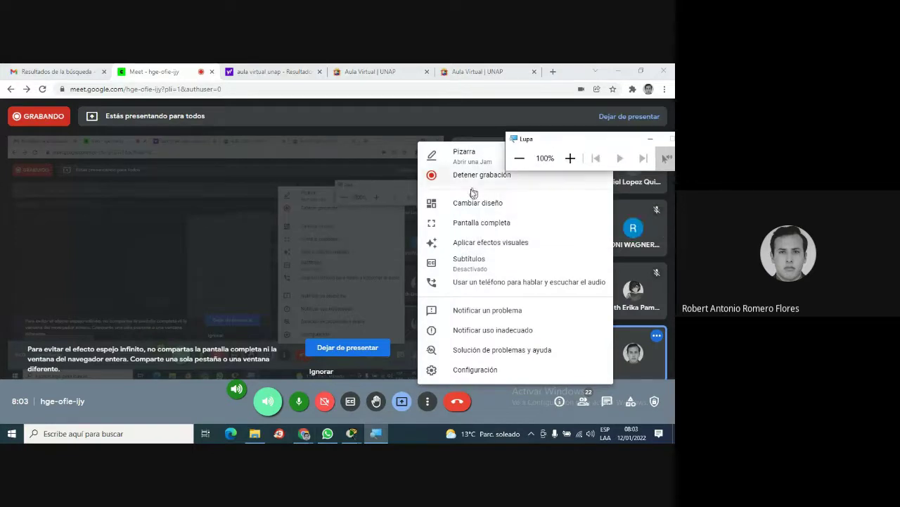
pyautogui.click(470, 203)
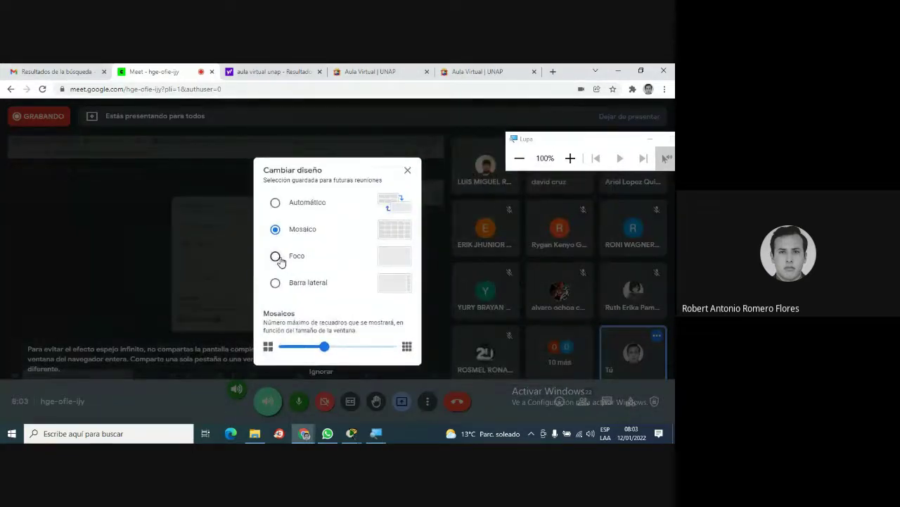
pyautogui.click(278, 258)
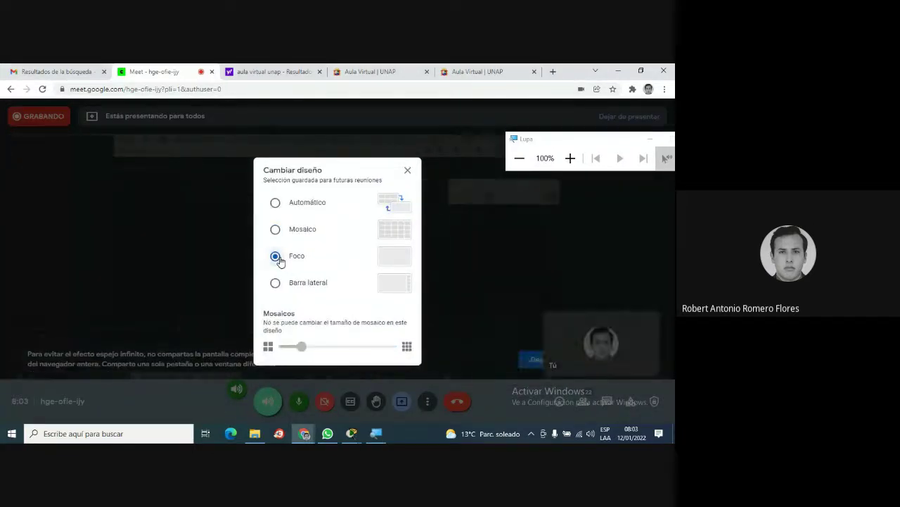
pyautogui.click(408, 171)
pyautogui.moveTo(533, 145); pyautogui.dragTo(643, 142)
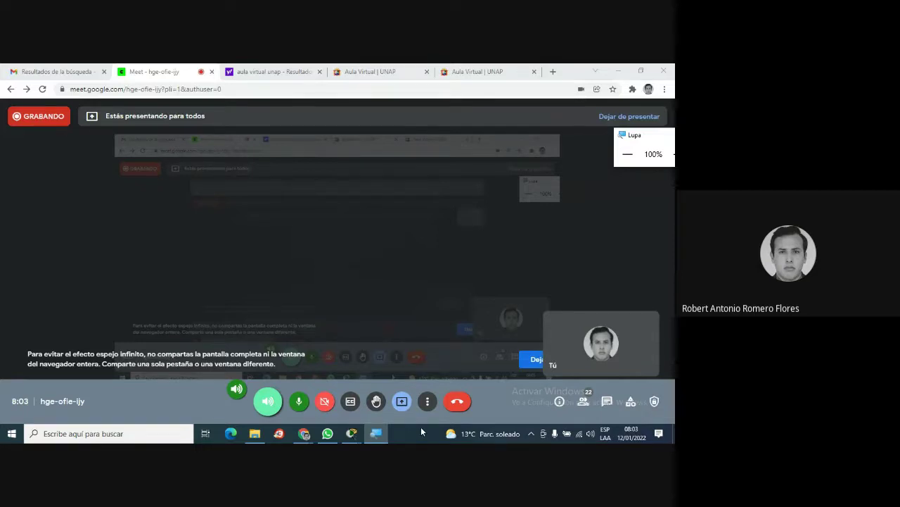
# Return to the Switch0 console in Cisco Packet Tracer and display the VLAN 99 interface details with show int vlan 99
pyautogui.moveTo(352, 432)
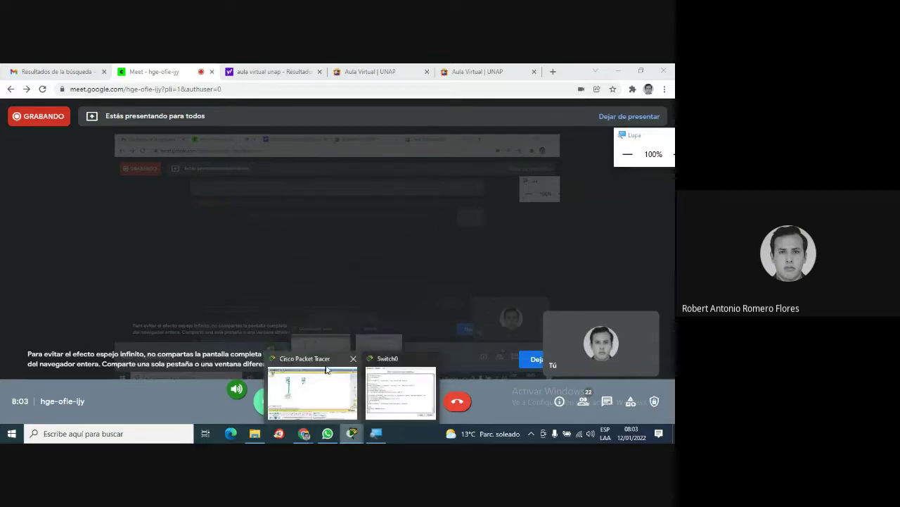
pyautogui.click(613, 68)
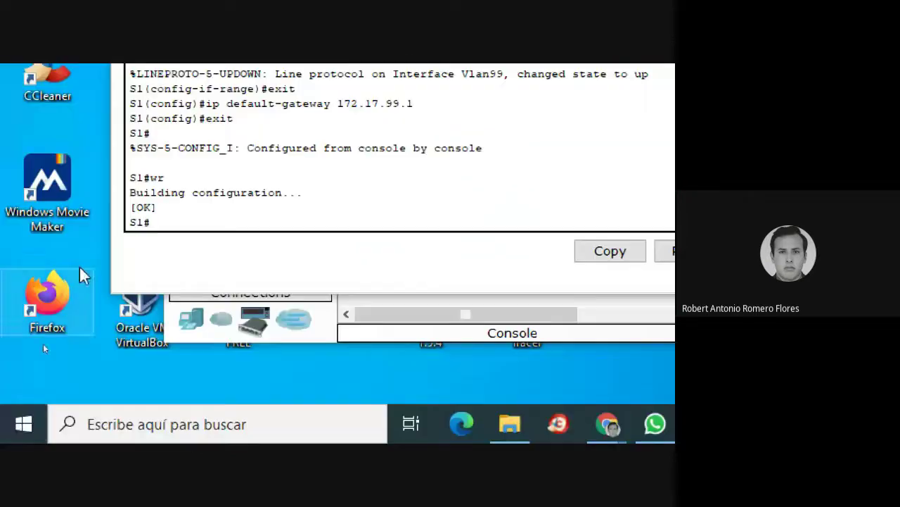
pyautogui.click(221, 223)
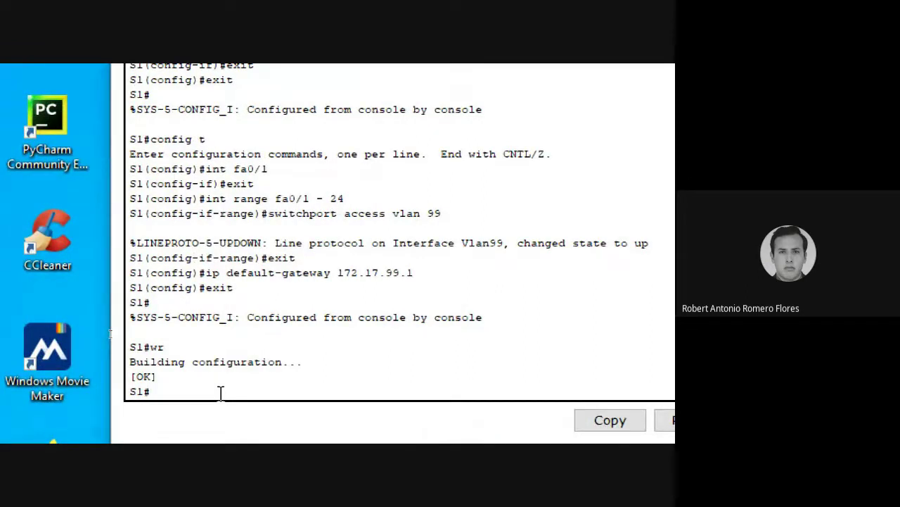
pyautogui.write('show int vlan 99')
pyautogui.press('Return')
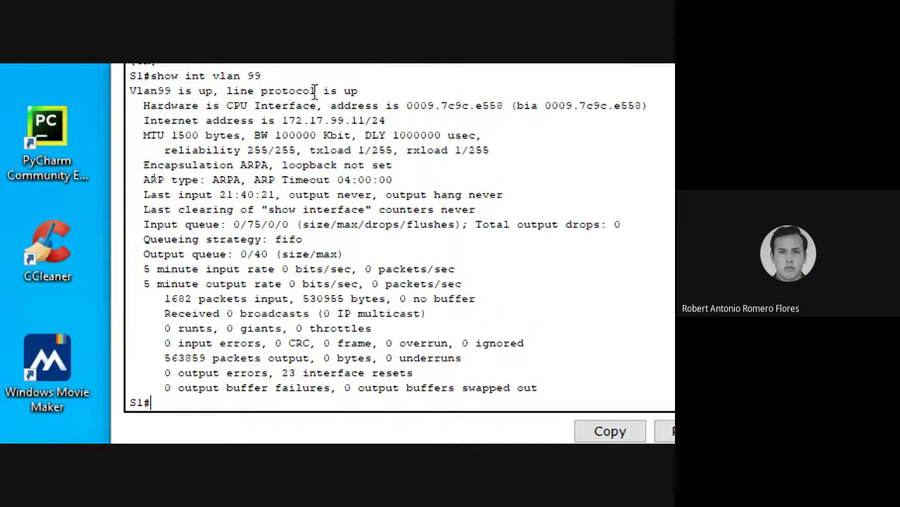
pyautogui.moveTo(131, 83); pyautogui.dragTo(392, 127)
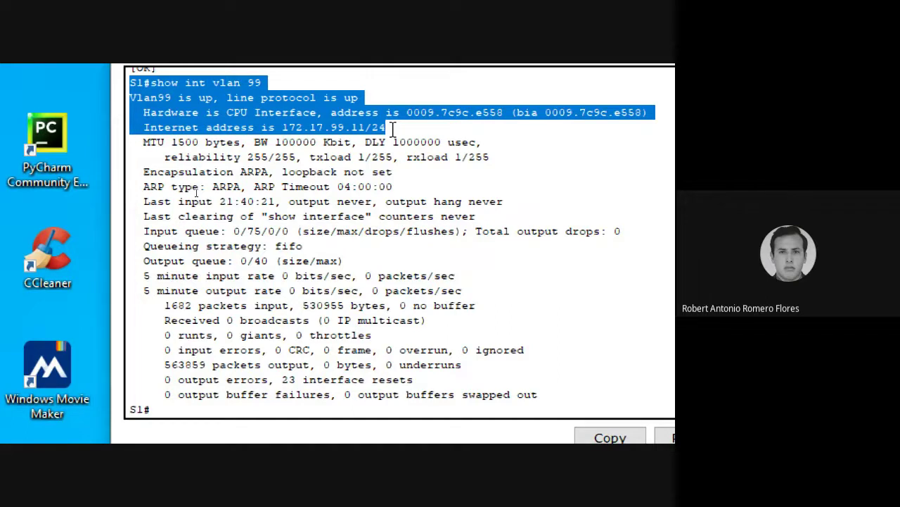
pyautogui.click(233, 405)
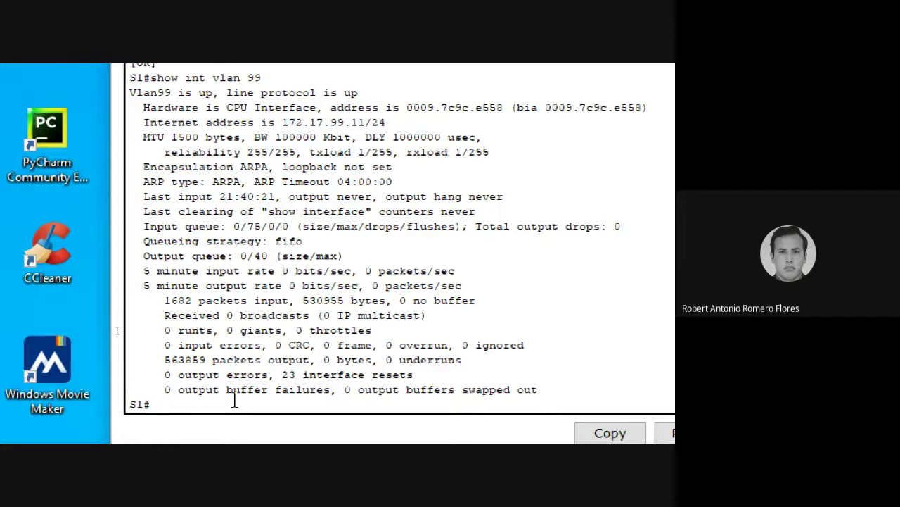
# Open the Command Prompt of PC0 from the topology and ping the switch at 172.17.99.11
pyautogui.click(671, 102)
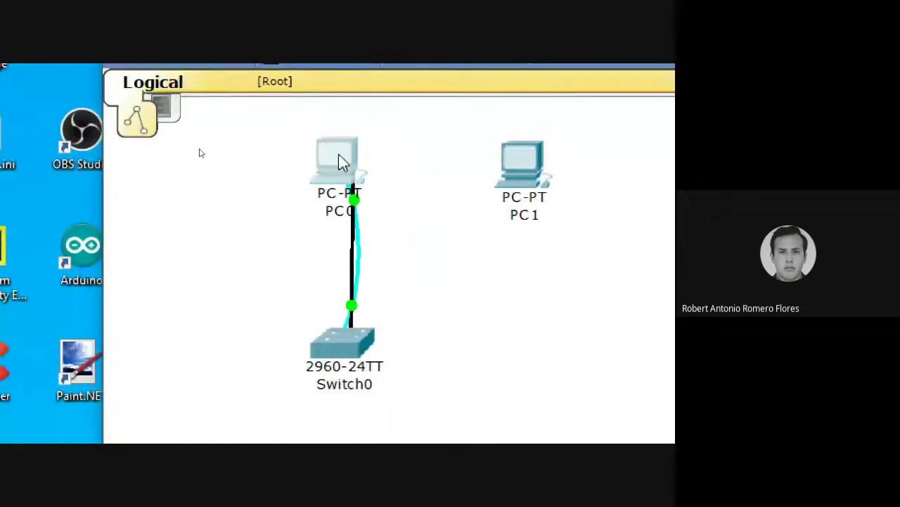
pyautogui.click(343, 163)
pyautogui.click(454, 167)
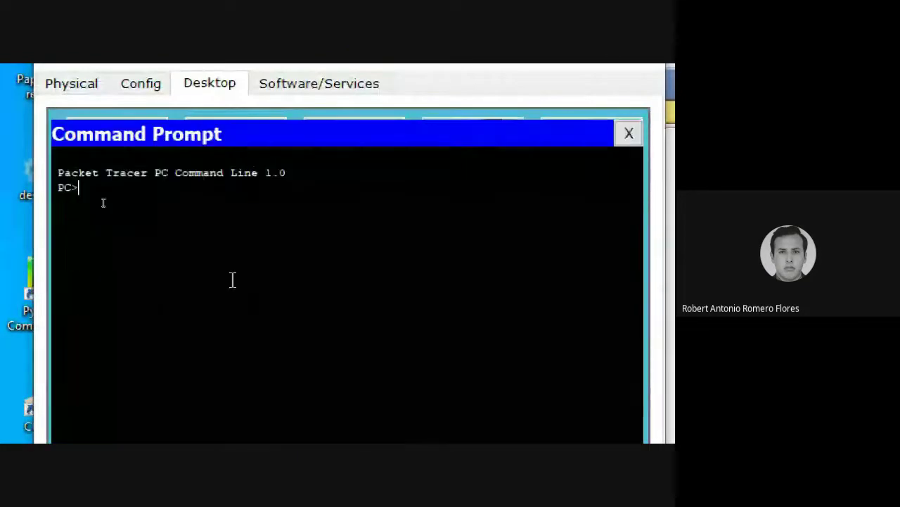
pyautogui.write('p')
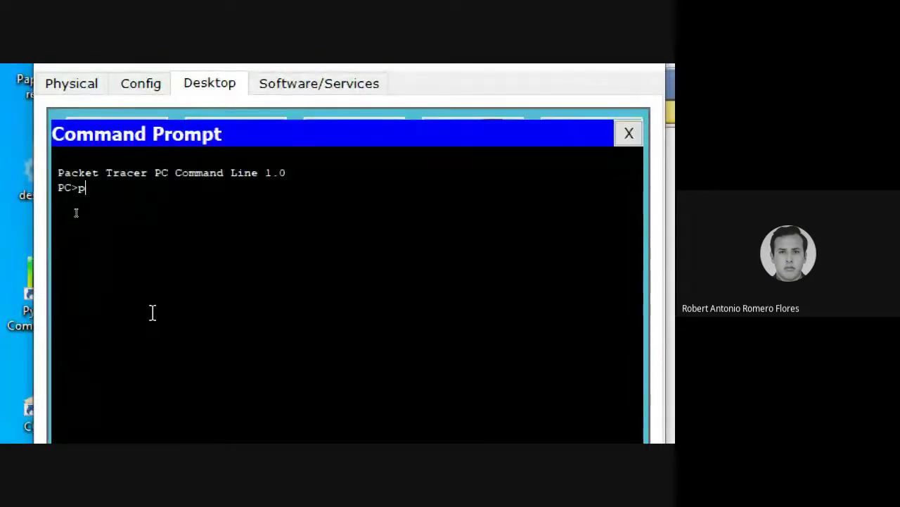
pyautogui.write('ing 172.17')
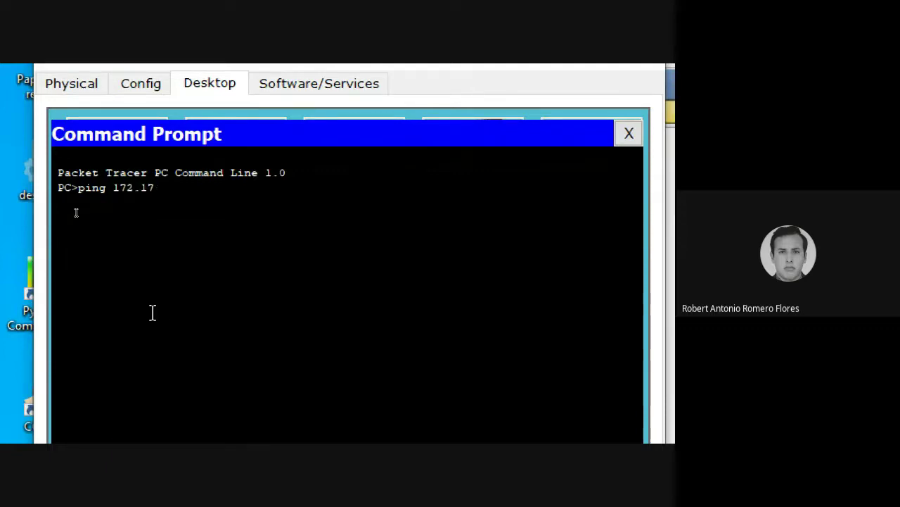
pyautogui.write('.99.11')
pyautogui.press('Return')
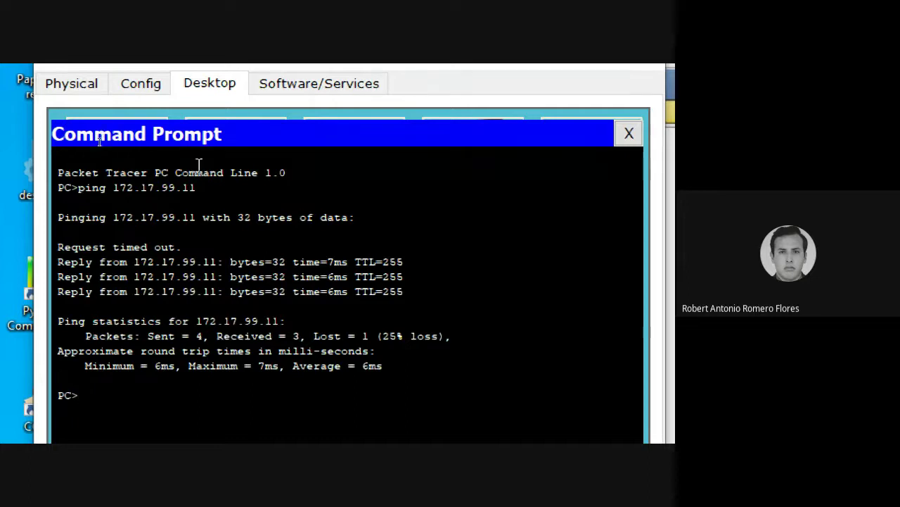
# Highlight the ping command and the first line of its output in PC0's Command Prompt for review
pyautogui.moveTo(198, 187); pyautogui.dragTo(58, 187)
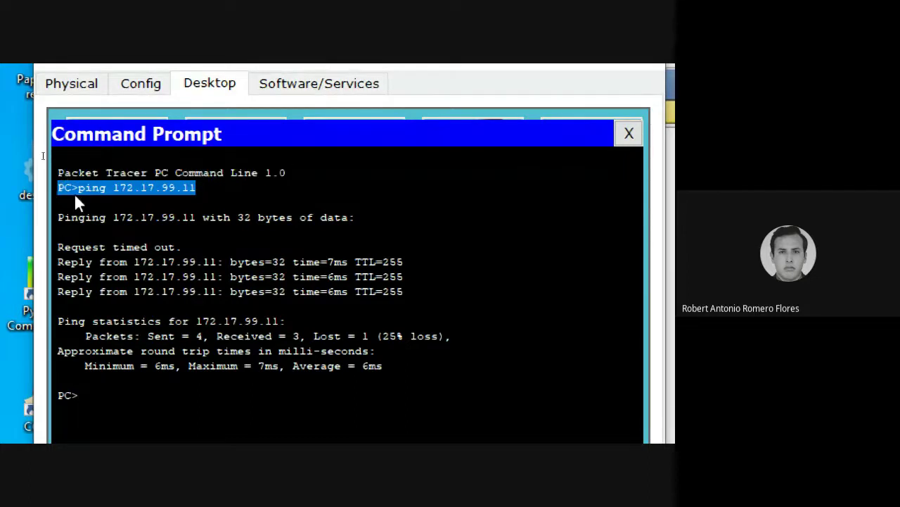
pyautogui.click(243, 264)
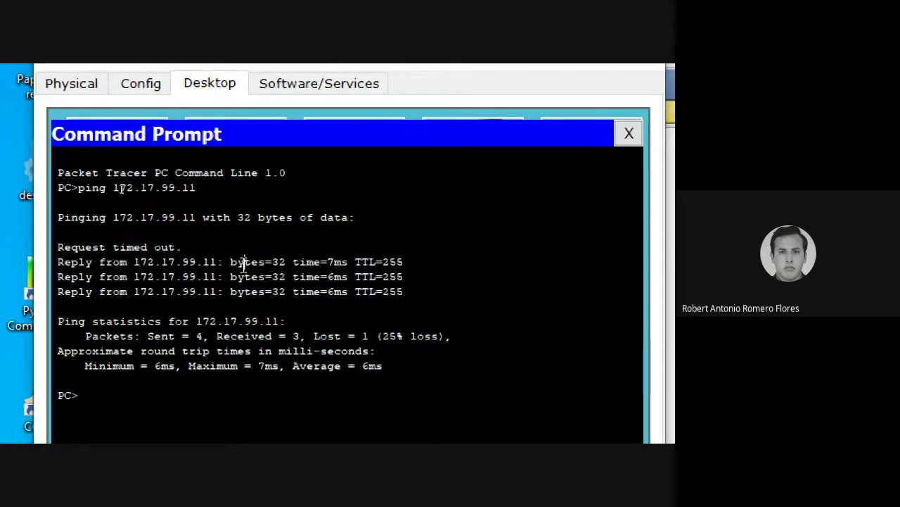
pyautogui.scroll(-1, 167, 409)
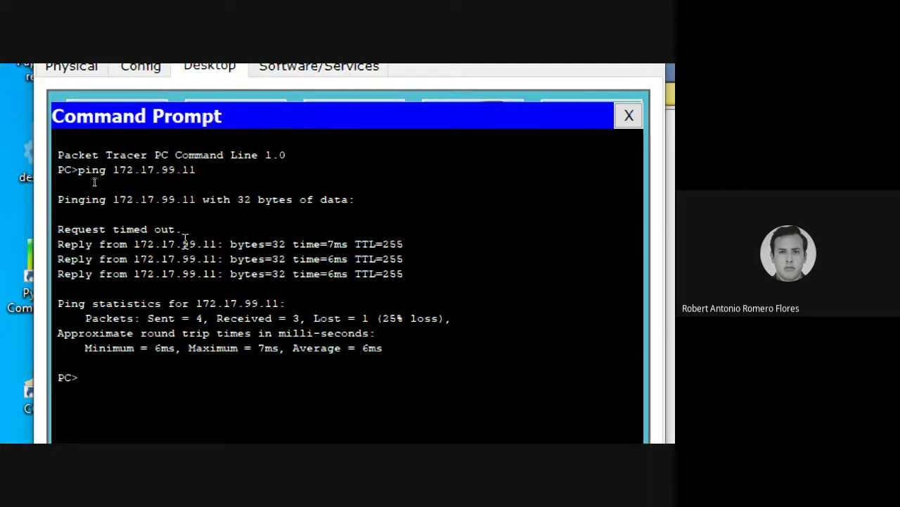
pyautogui.moveTo(378, 197); pyautogui.dragTo(58, 170)
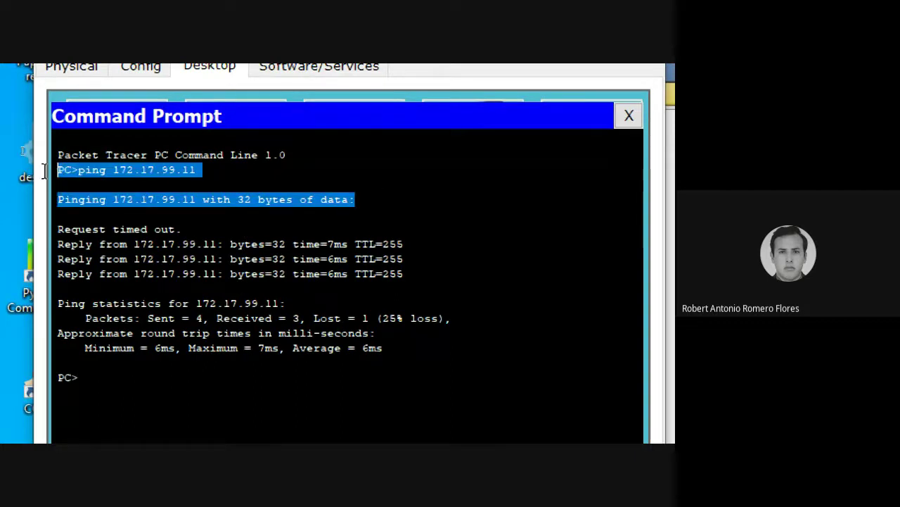
pyautogui.scroll(-1, 259, 412)
# Repeat the ping from PC0 to 172.17.99.11 and close the Command Prompt and the PC0 window
pyautogui.click(125, 369)
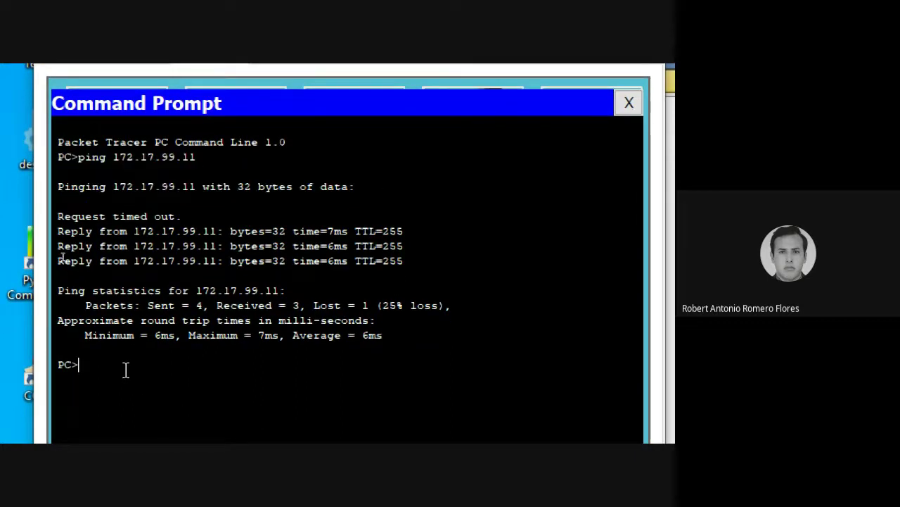
pyautogui.press('Up')
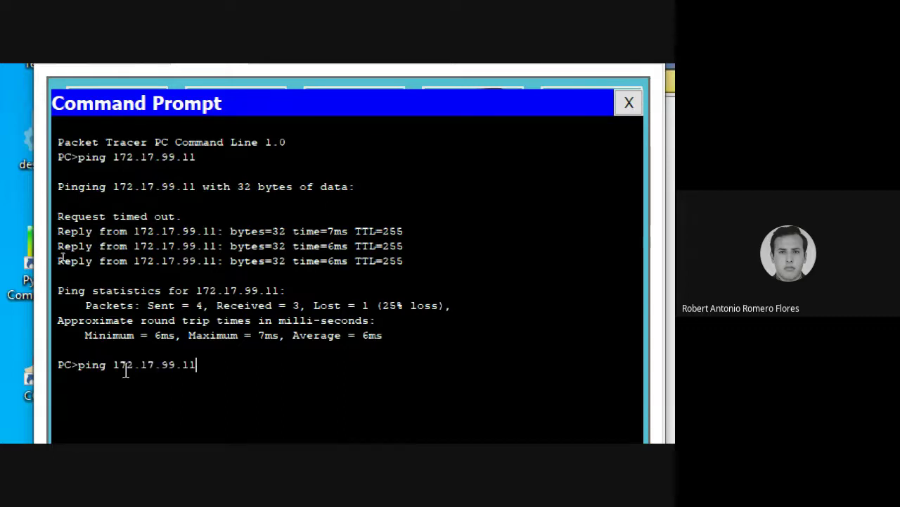
pyautogui.press('Return')
pyautogui.scroll(-3, 99, 343)
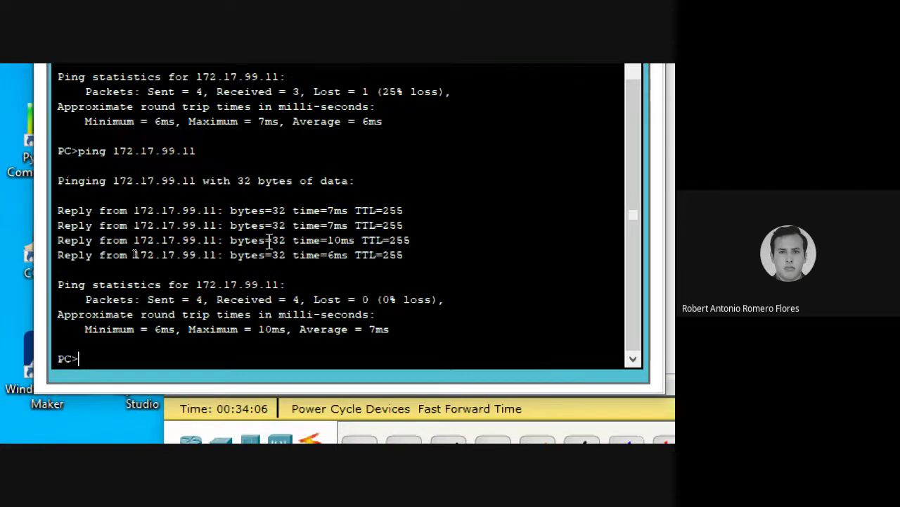
pyautogui.scroll(3, 506, 70)
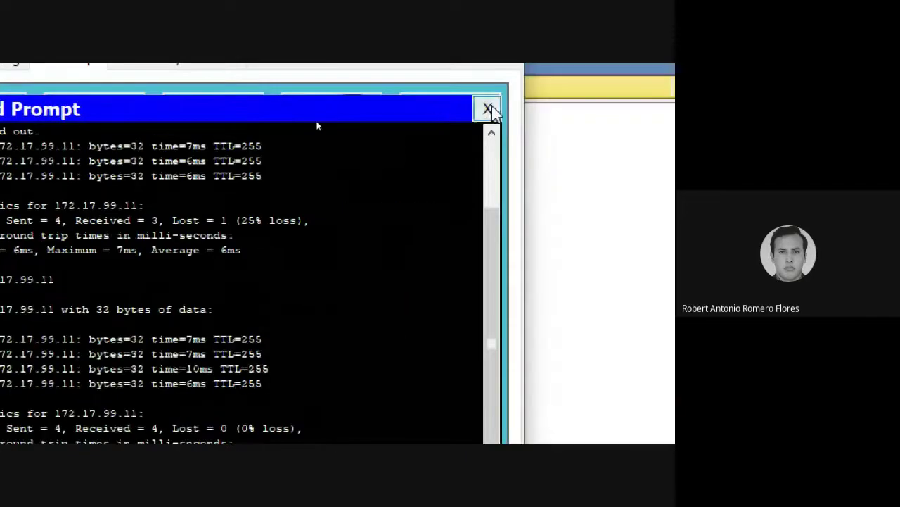
pyautogui.click(489, 106)
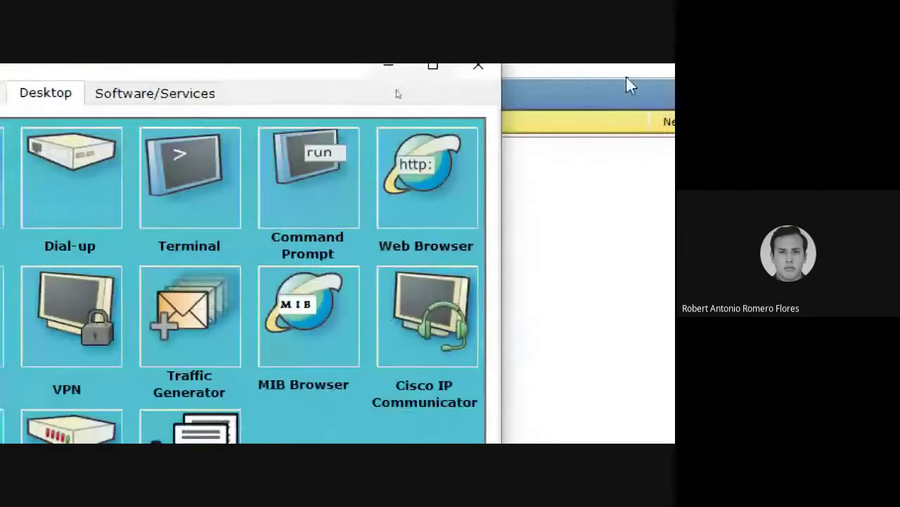
pyautogui.click(479, 106)
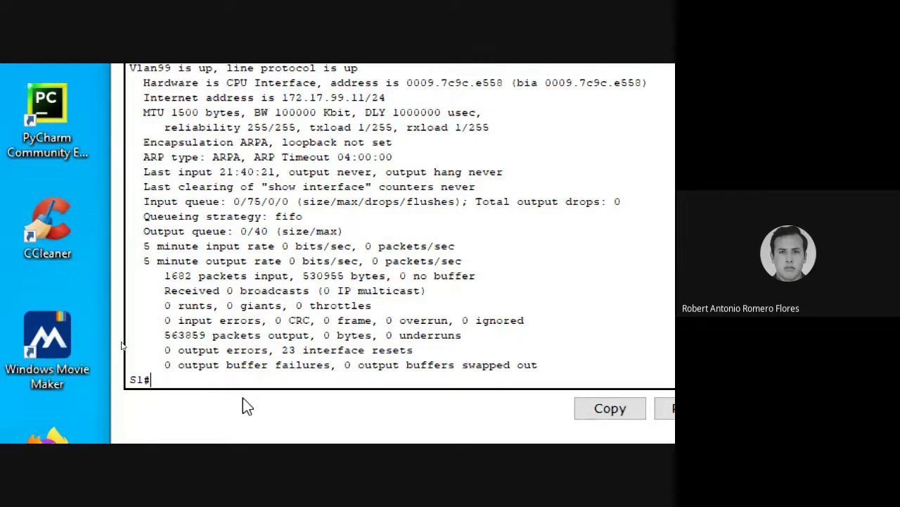
pyautogui.write('config t')
pyautogui.press('Return')
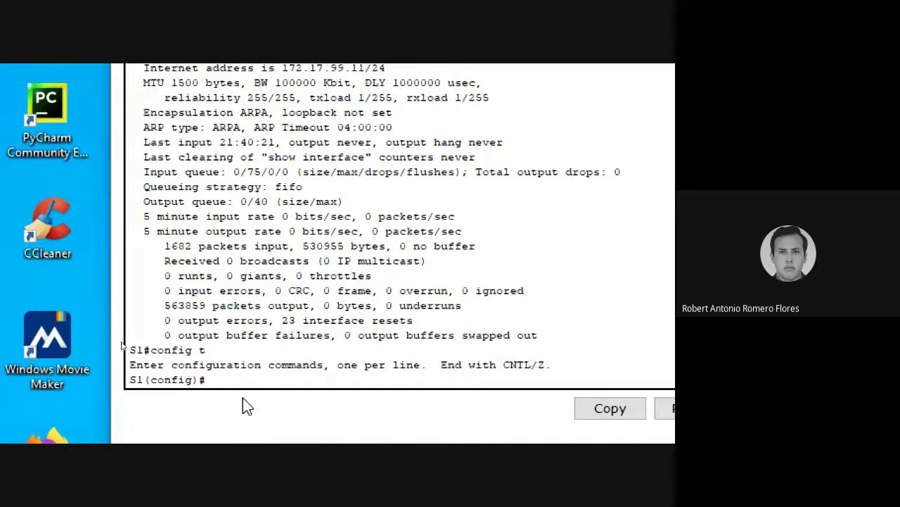
pyautogui.write('int fa0/18')
pyautogui.press('Return')
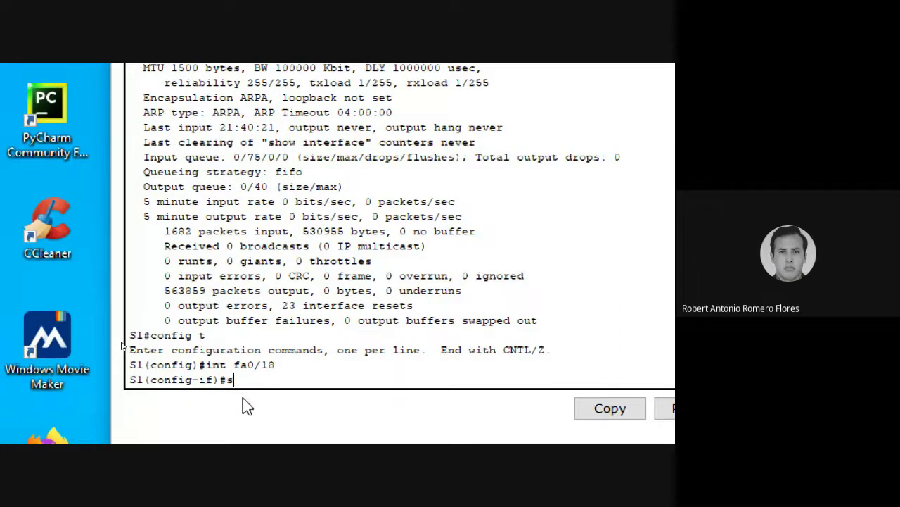
pyautogui.write('exit')
pyautogui.press('Return')
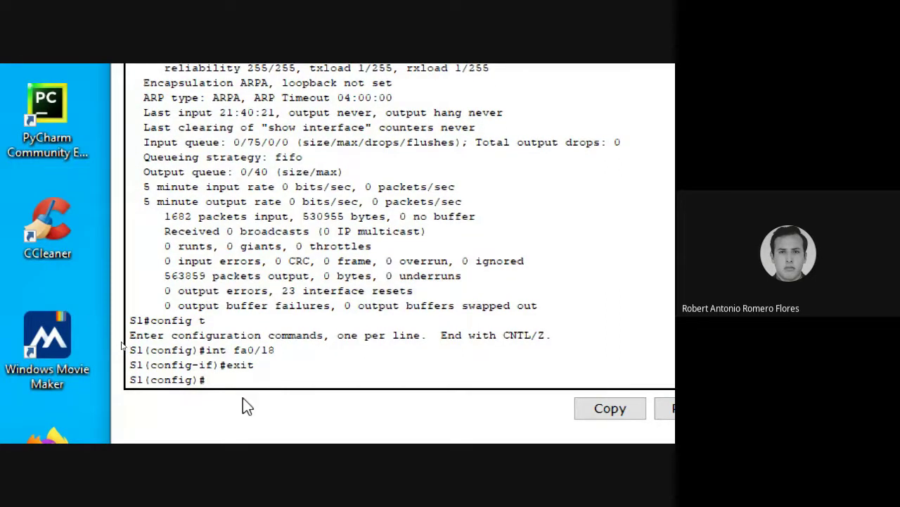
pyautogui.write('exit')
pyautogui.press('Return')
pyautogui.press('Return')
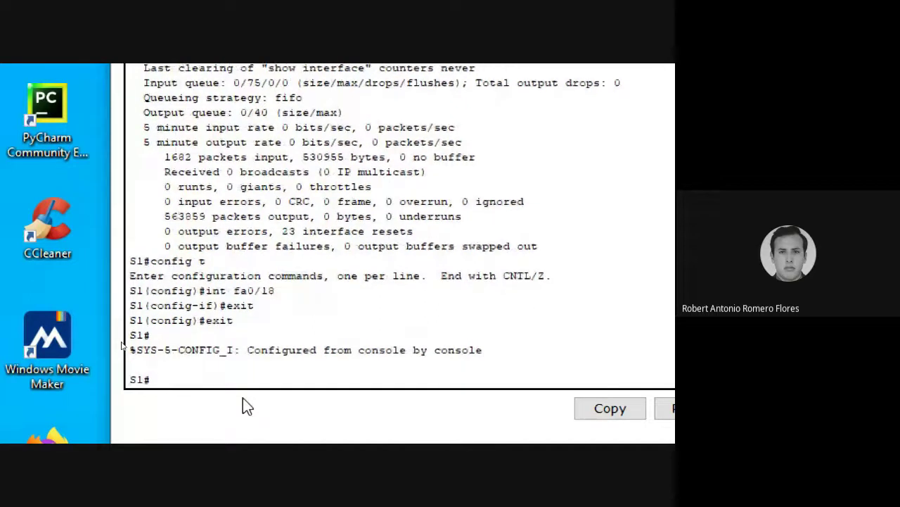
# Display the status of the FastEthernet0/18 port on S1 with show int fa0/18
pyautogui.write('show int fa')
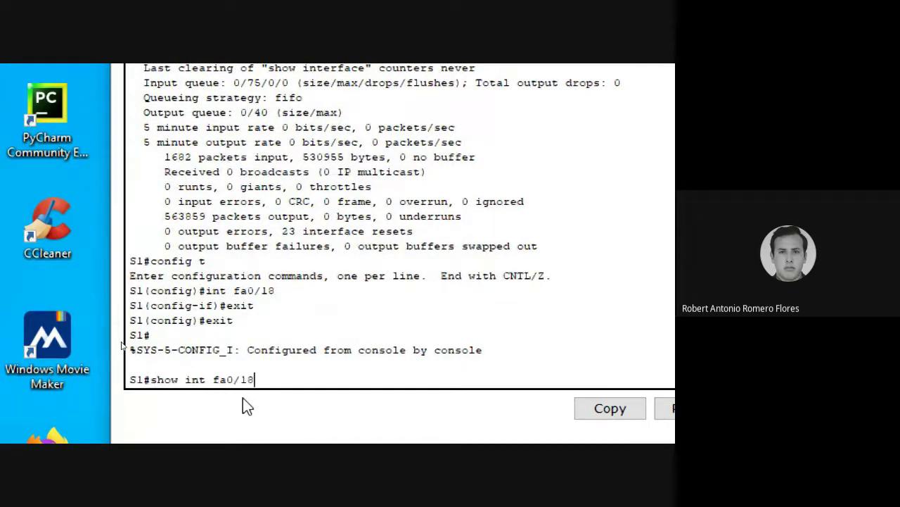
pyautogui.write('0/18')
pyautogui.press('Return')
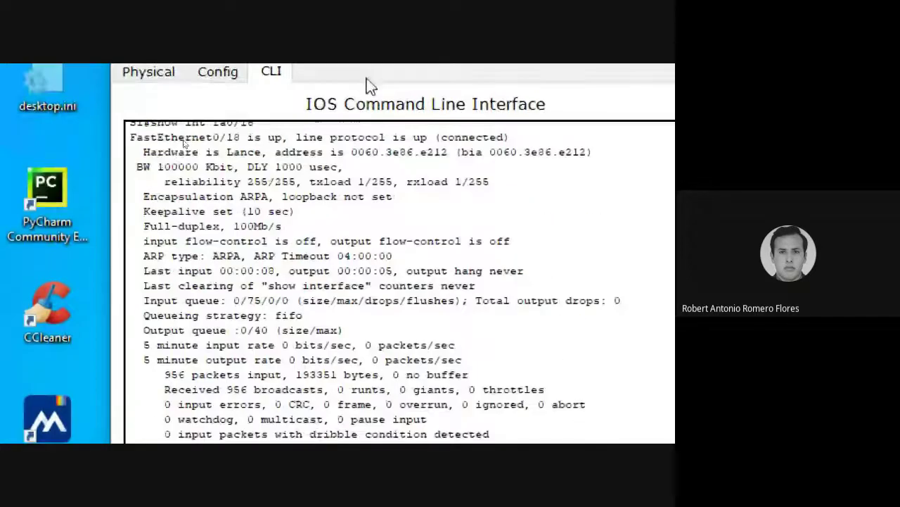
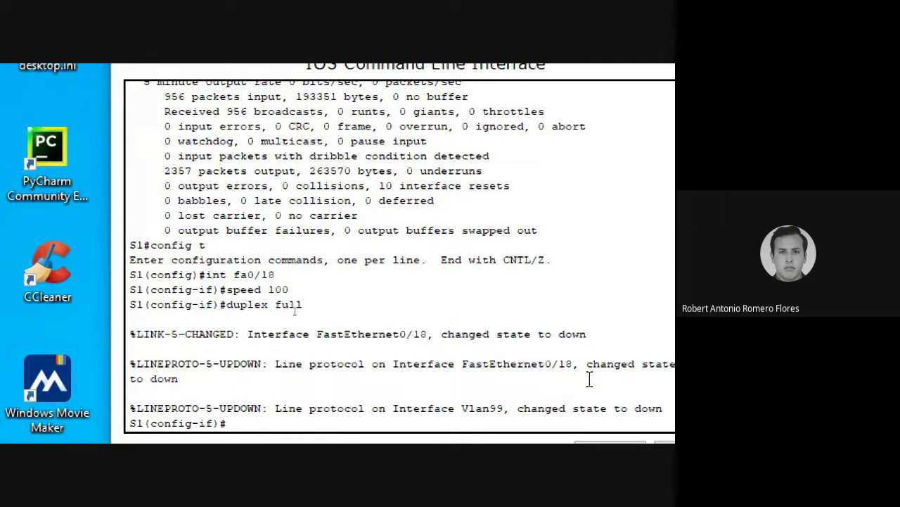
# Highlight the console message about the FastEthernet0/18 link change and clear the selection
pyautogui.moveTo(589, 335); pyautogui.dragTo(150, 316)
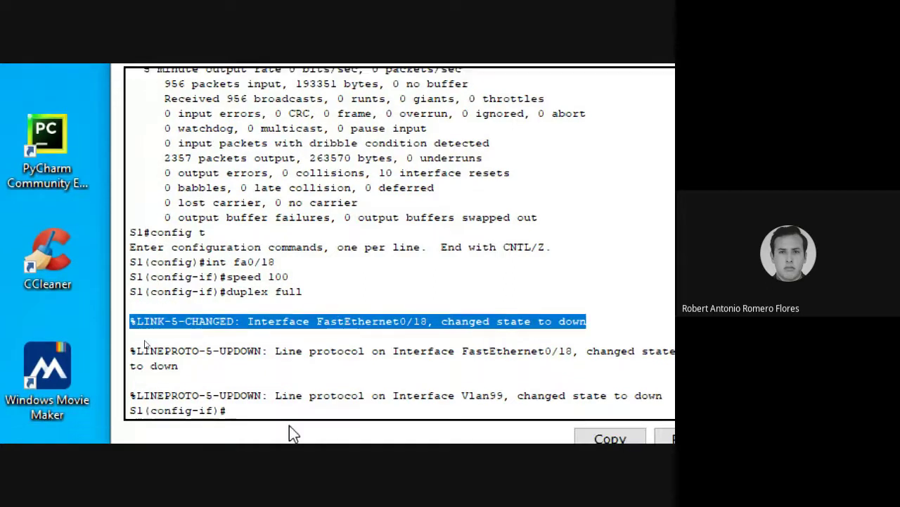
pyautogui.click(130, 318)
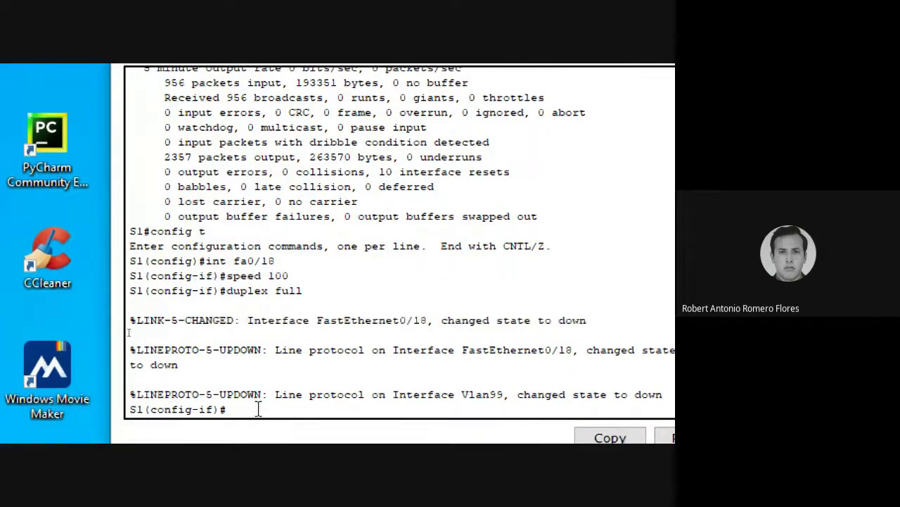
# Set the duplex mode of interface fa0/18 on S1 to auto and exit configuration mode
pyautogui.write('duplex auto')
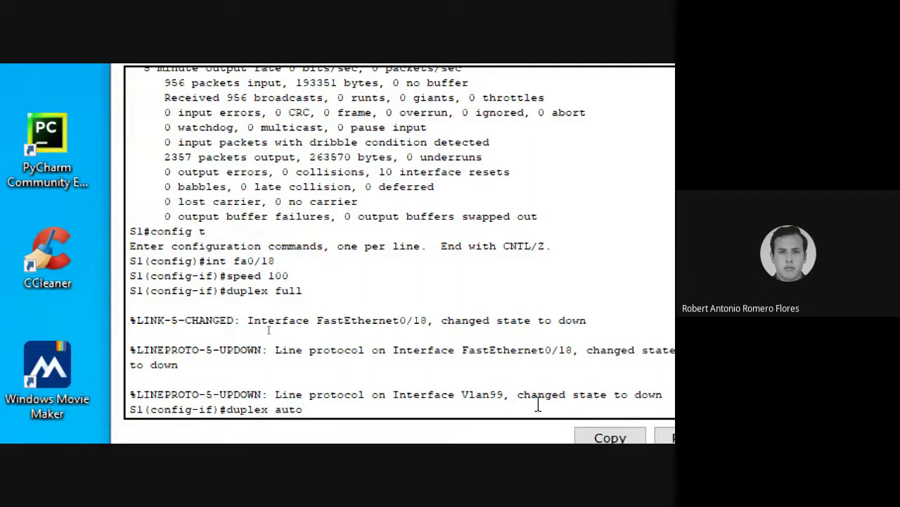
pyautogui.press('Return')
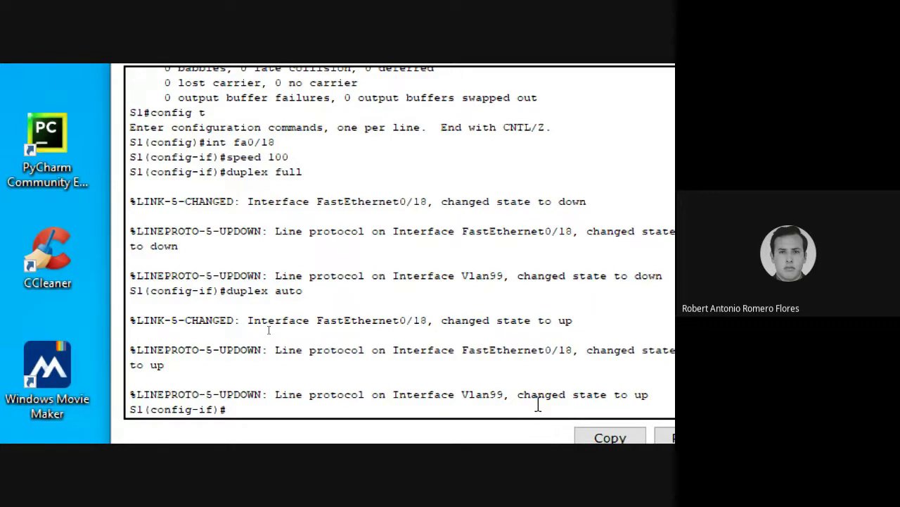
pyautogui.write('end')
pyautogui.press('Return')
pyautogui.press('Return')
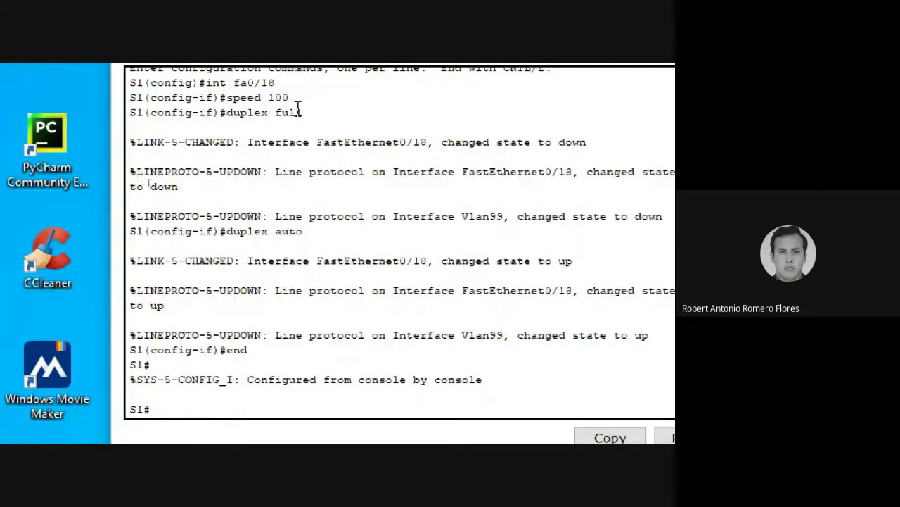
# Highlight the duplex full command in S1's console for review and clear the selection
pyautogui.moveTo(302, 112); pyautogui.dragTo(227, 113)
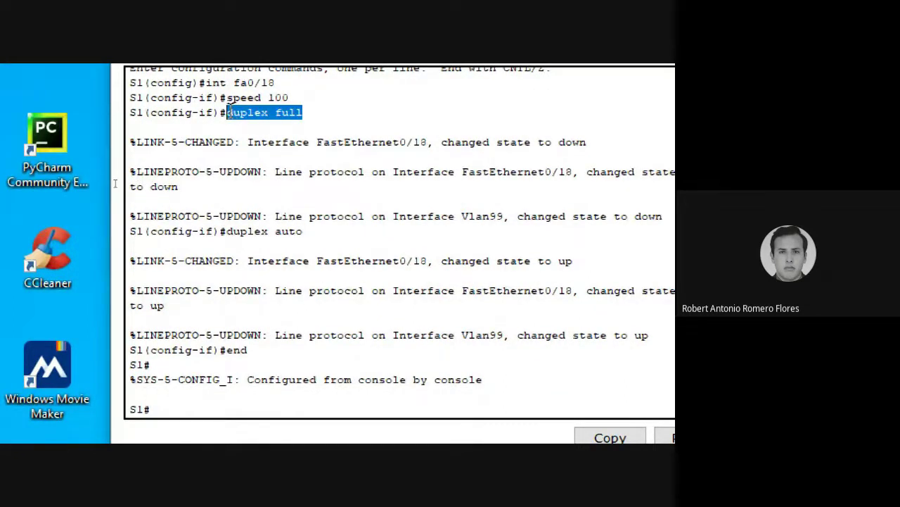
pyautogui.click(307, 232)
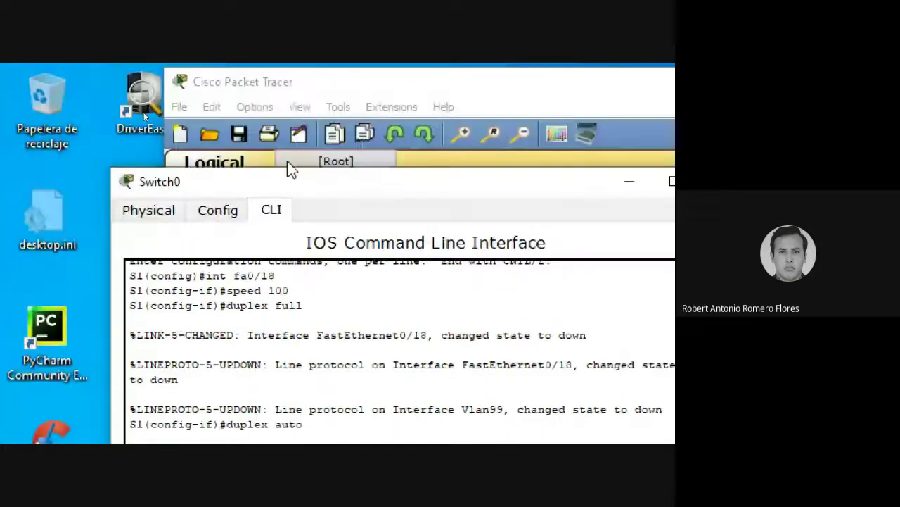
pyautogui.moveTo(287, 81); pyautogui.dragTo(626, 181)
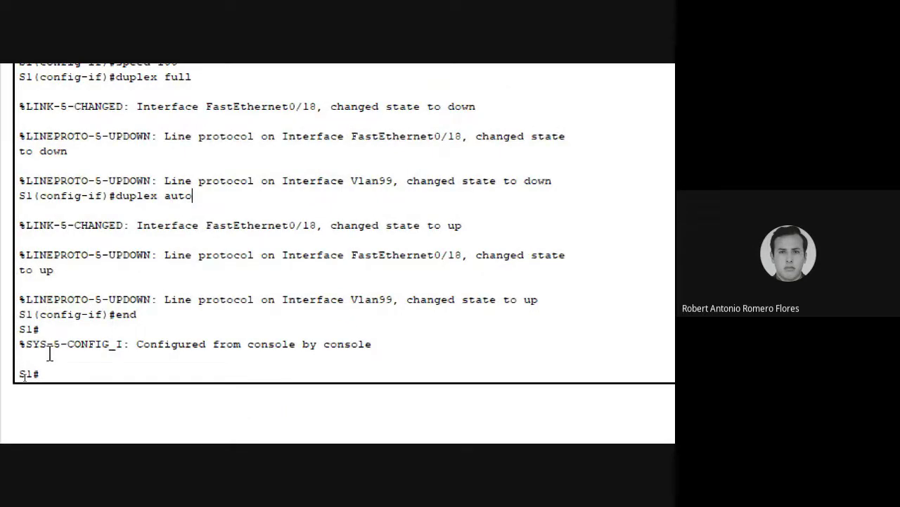
# Save the running configuration of S1 with the wr command
pyautogui.click(62, 378)
pyautogui.write('wr')
pyautogui.press('Return')
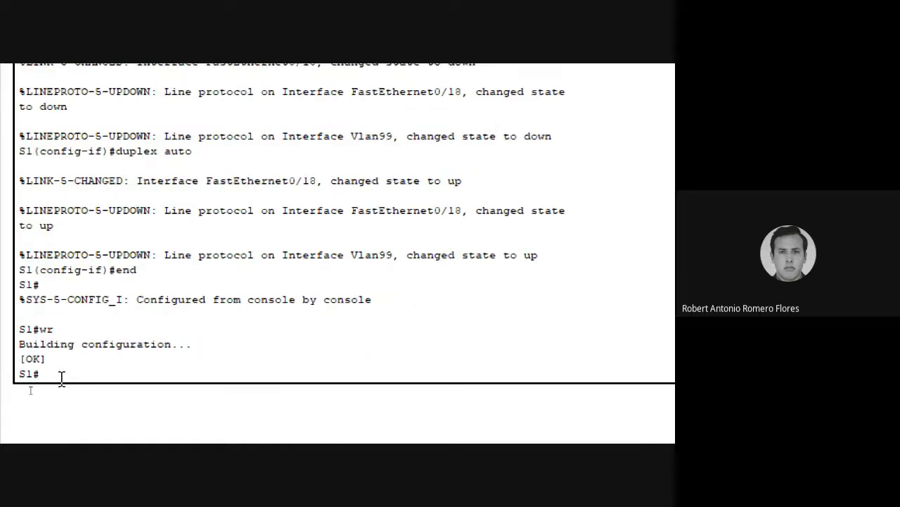
# Display the FastEthernet0/18 interface details on S1 with show int fa0/18
pyautogui.write('show itn')
pyautogui.press('BackSpace')
pyautogui.press('BackSpace')
pyautogui.write('nt fa0/18')
pyautogui.press('Return')
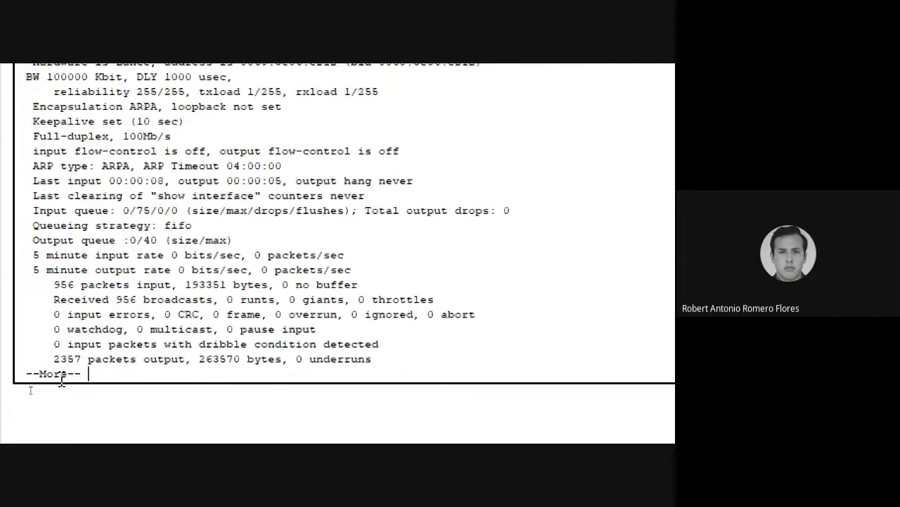
# Highlight the duplex and speed line and the bandwidth value in the fa0/18 output, then clear the selection
pyautogui.scroll(2, 169, 99)
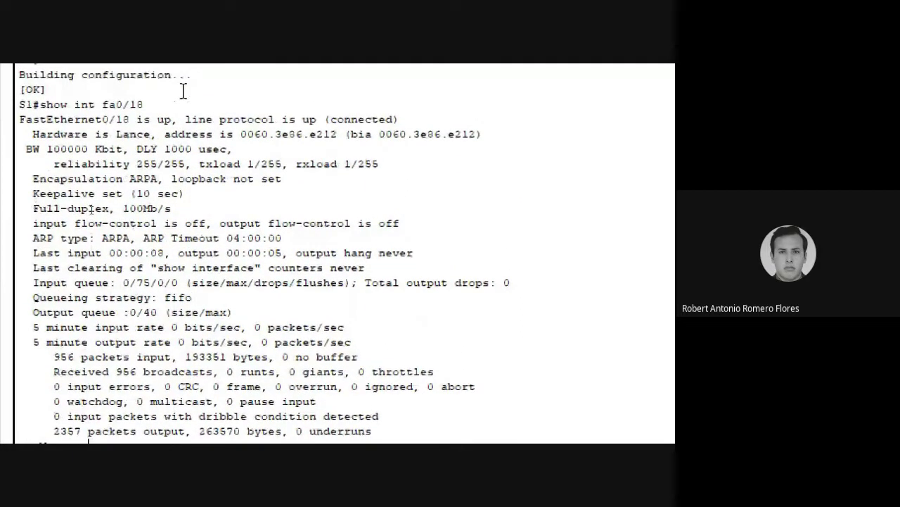
pyautogui.scroll(1, 183, 91)
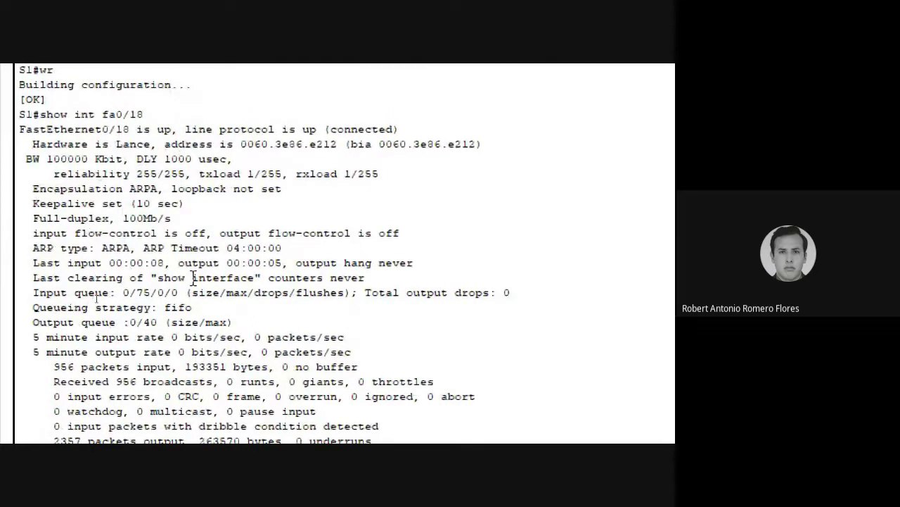
pyautogui.moveTo(202, 221); pyautogui.dragTo(31, 219)
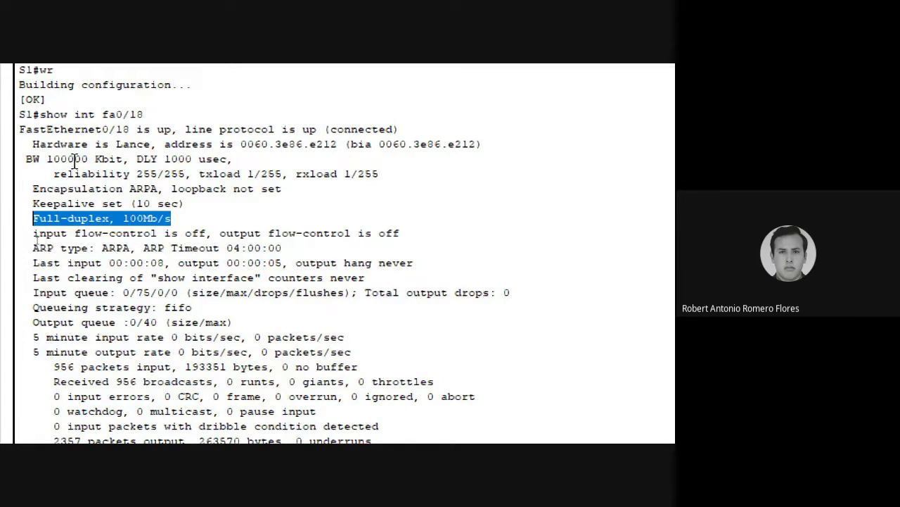
pyautogui.moveTo(130, 160); pyautogui.dragTo(21, 159)
pyautogui.click(133, 203)
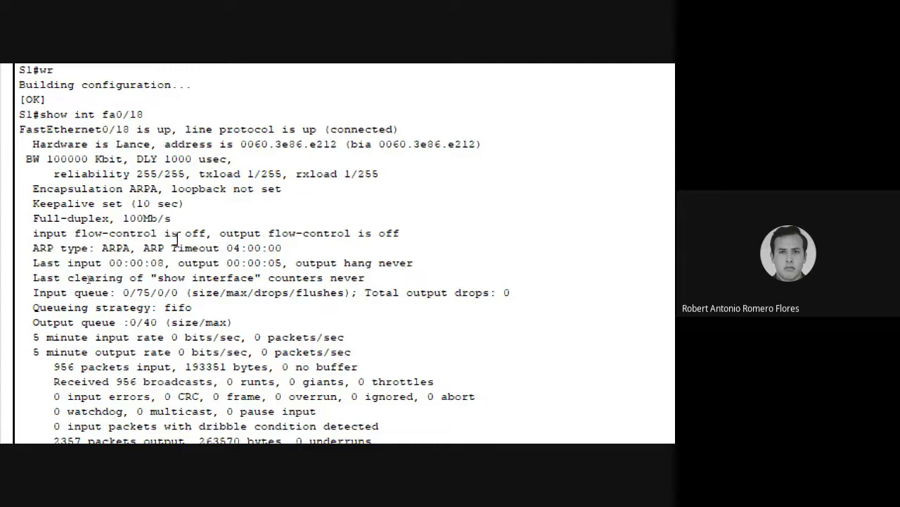
# Highlight the traffic rate and packet counter lines, including broadcasts and CRC errors, in the fa0/18 output for review
pyautogui.scroll(-1, 275, 433)
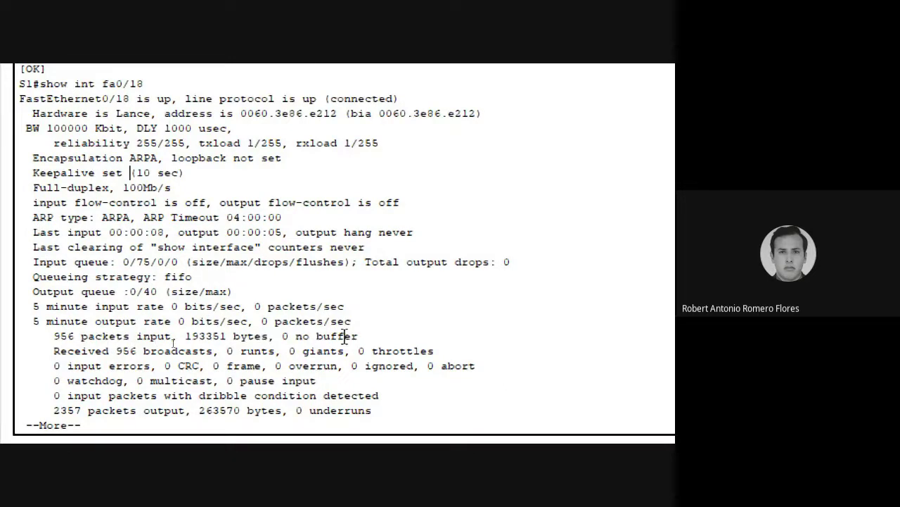
pyautogui.scroll(-1, 478, 437)
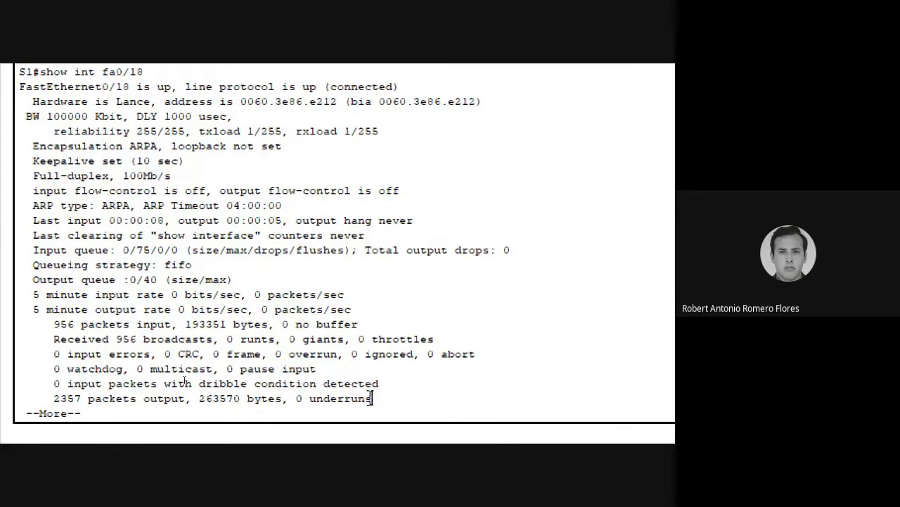
pyautogui.moveTo(372, 398); pyautogui.dragTo(13, 295)
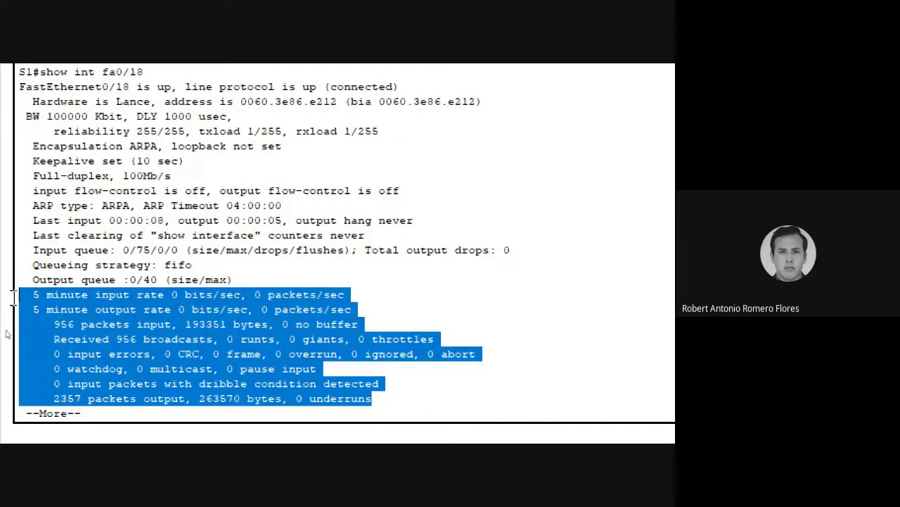
pyautogui.click(141, 294)
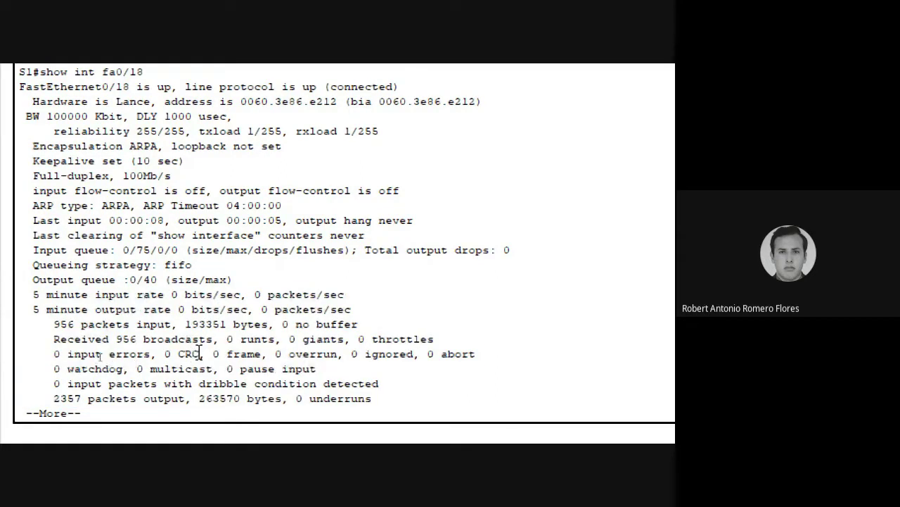
pyautogui.moveTo(200, 354); pyautogui.dragTo(46, 340)
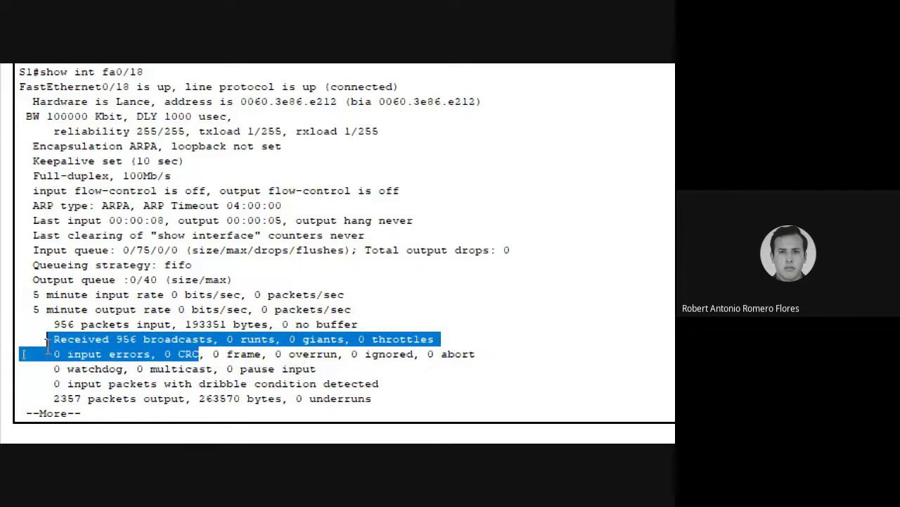
pyautogui.click(341, 373)
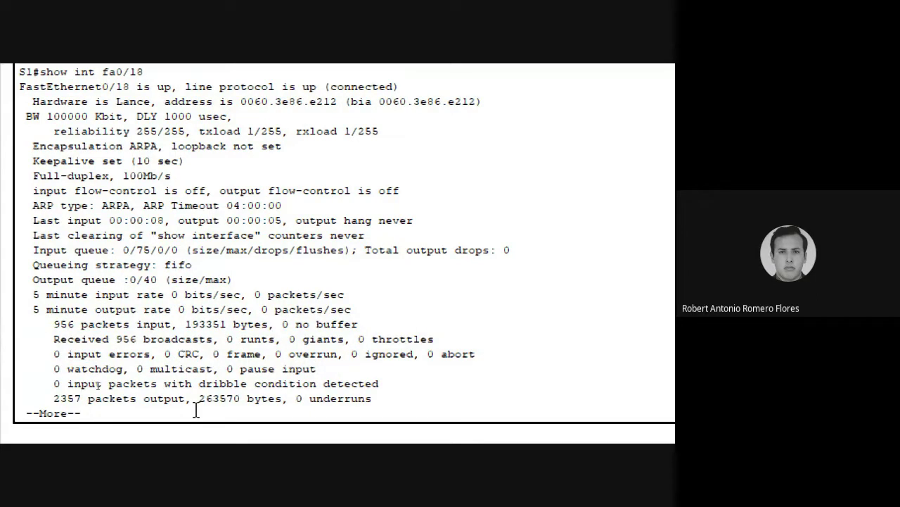
# Page through the rest of the fa0/18 interface output until the S1 prompt returns
pyautogui.press('Return')
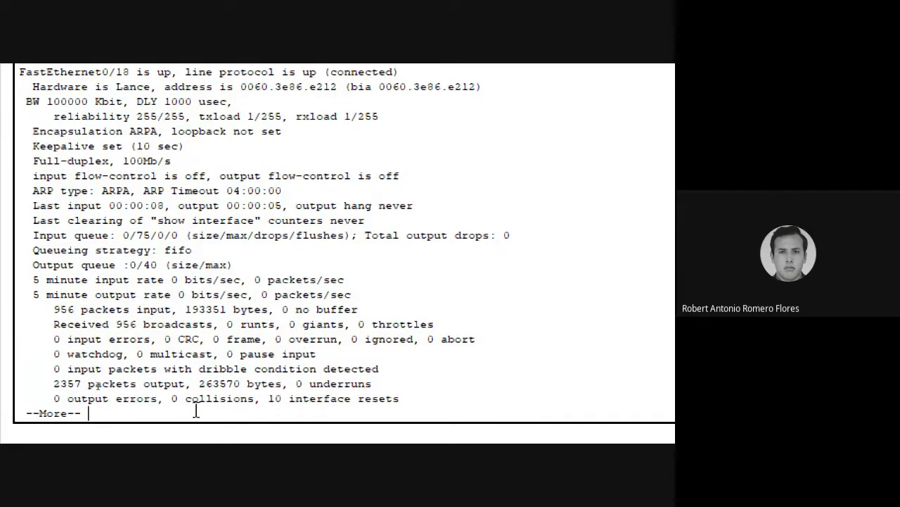
pyautogui.press('Return')
pyautogui.press('Return')
pyautogui.press('Return')
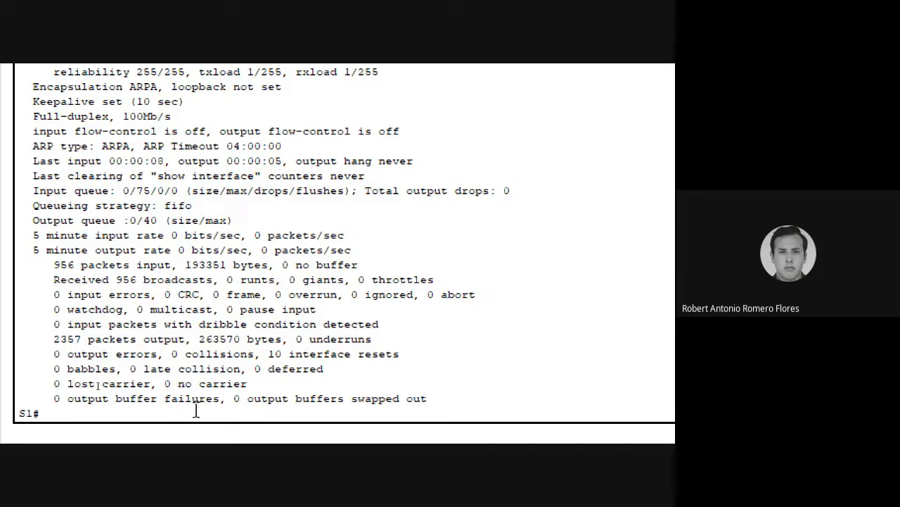
# Highlight the int fa0/18 command in the console history and review the speed, duplex and save commands after it
pyautogui.scroll(7, 196, 411)
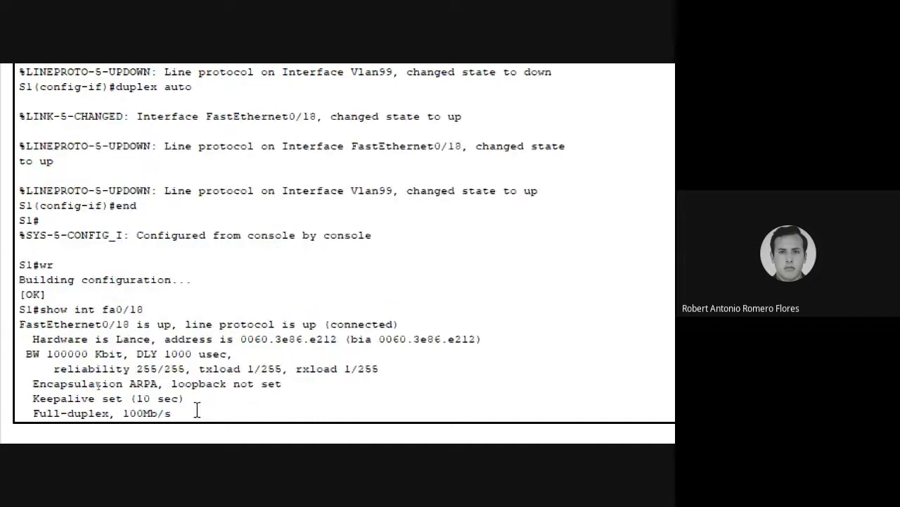
pyautogui.scroll(4, 197, 411)
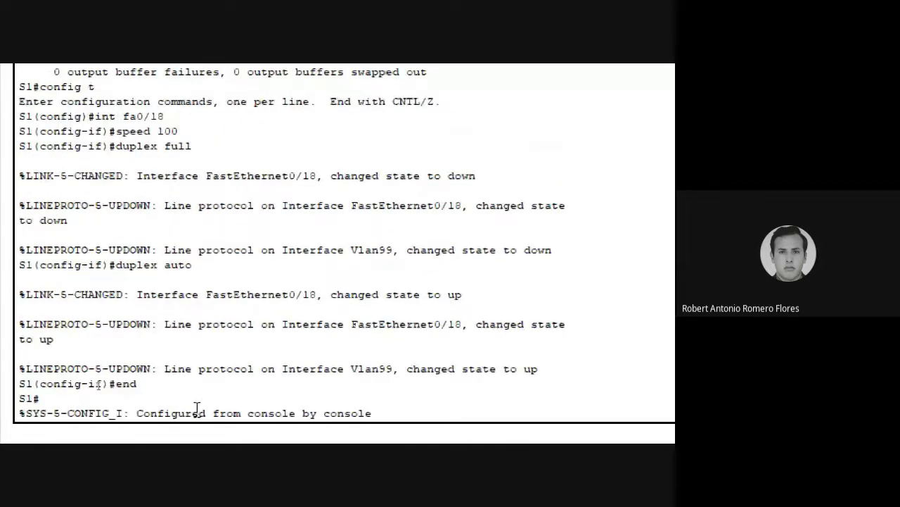
pyautogui.moveTo(186, 117); pyautogui.dragTo(89, 117)
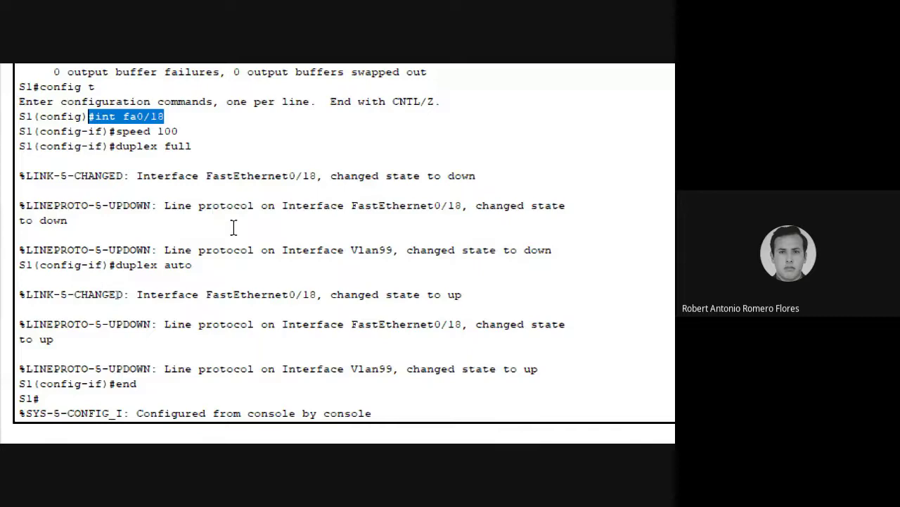
pyautogui.write('wr')
pyautogui.press('Return')
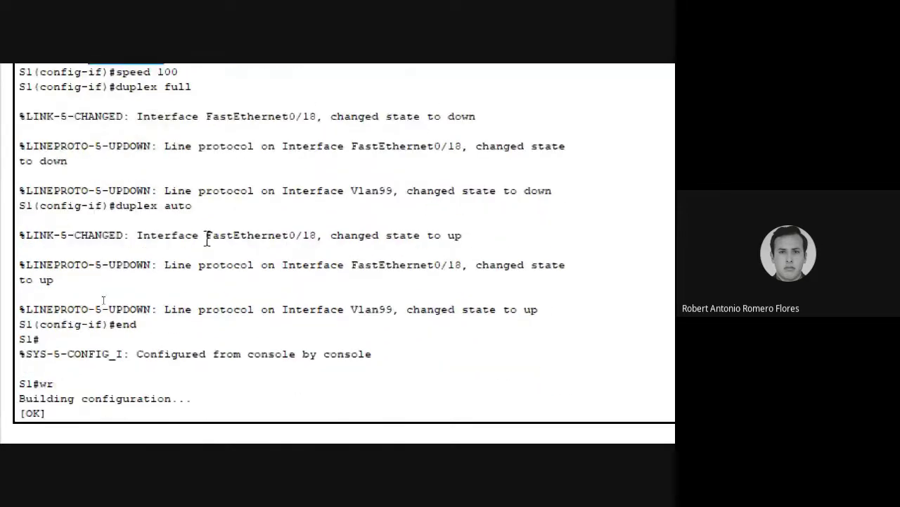
pyautogui.write('show int fa0/18')
pyautogui.press('Return')
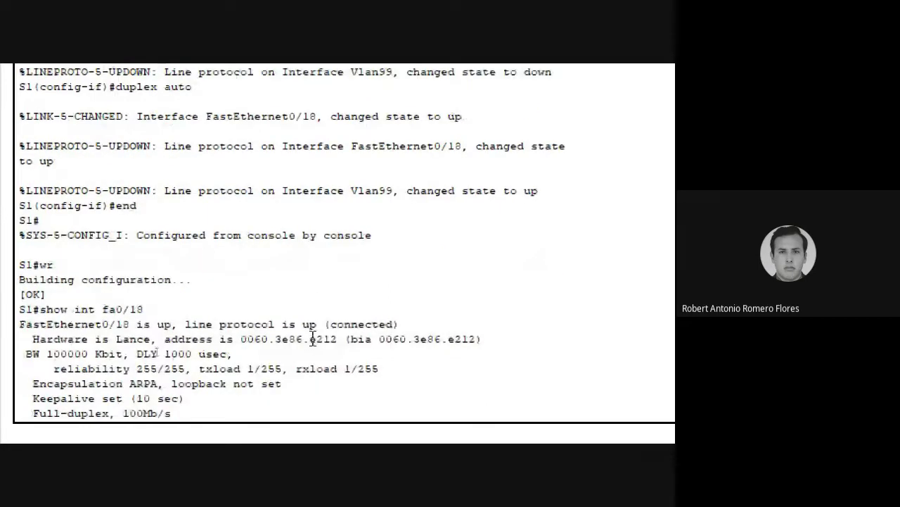
# Highlight the FastEthernet0/18 line protocol status in the console output and clear the selection
pyautogui.moveTo(316, 323); pyautogui.dragTo(178, 323)
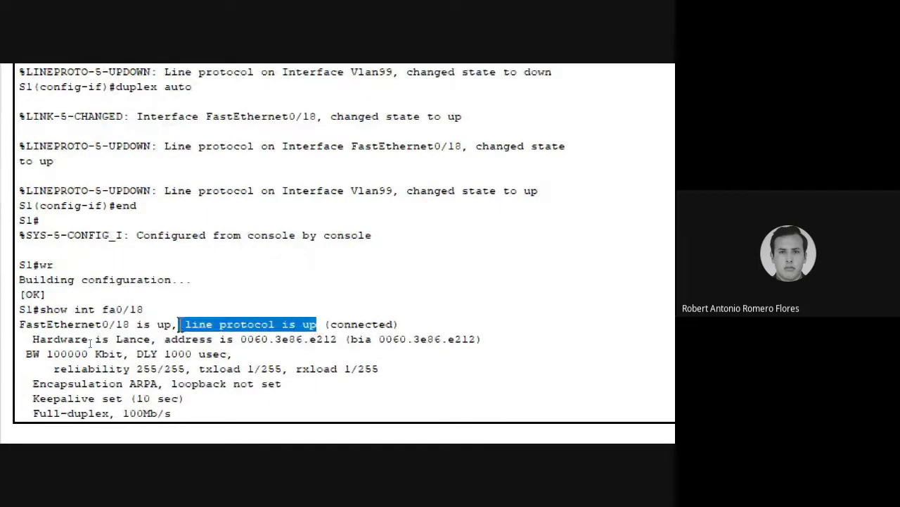
pyautogui.click(127, 330)
pyautogui.moveTo(24, 323); pyautogui.dragTo(449, 325)
pyautogui.click(374, 357)
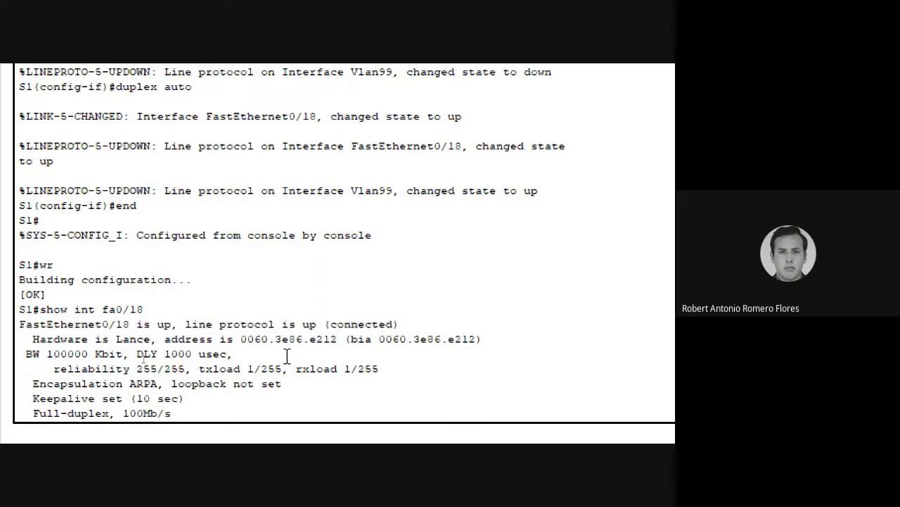
# Highlight the show int fa0/18 command in the console and review its output and the configuration commands above it
pyautogui.scroll(-2, 287, 355)
pyautogui.scroll(-5, 287, 356)
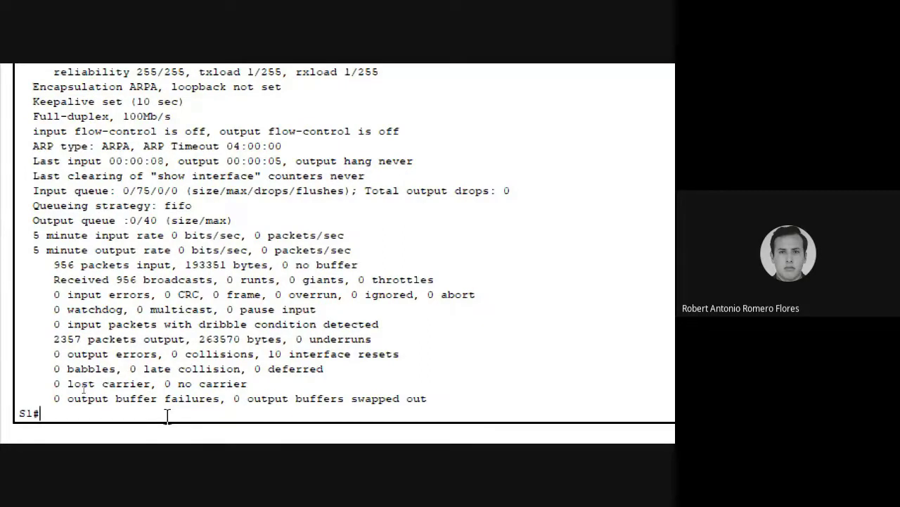
pyautogui.scroll(2, 167, 415)
pyautogui.scroll(2, 167, 415)
pyautogui.moveTo(144, 131); pyautogui.dragTo(7, 144)
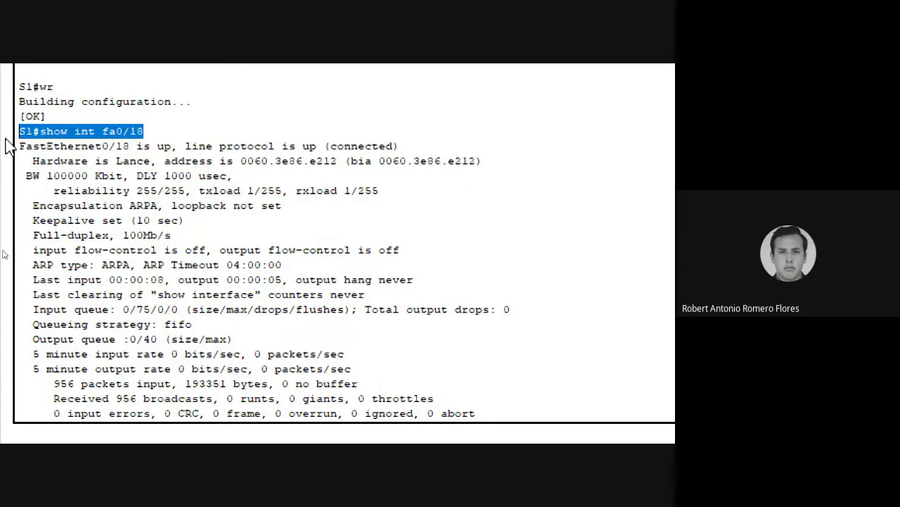
pyautogui.scroll(7, 130, 146)
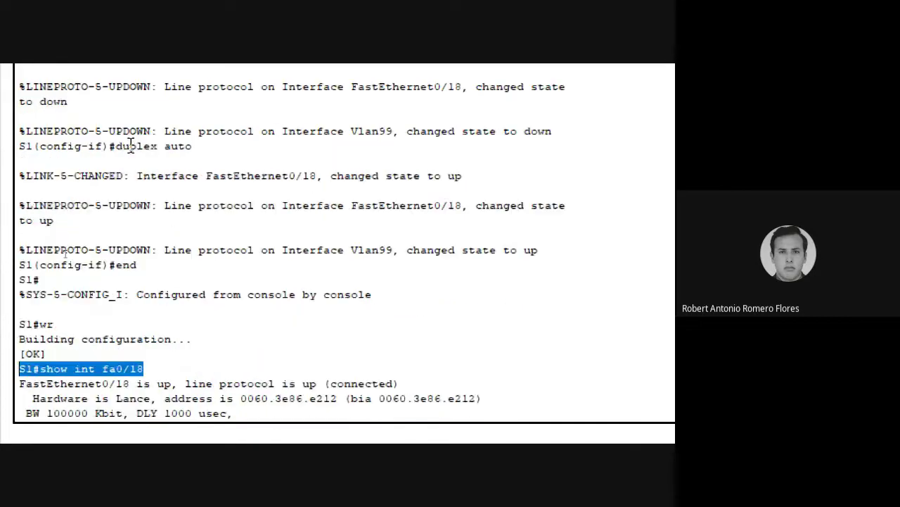
pyautogui.scroll(1, 130, 145)
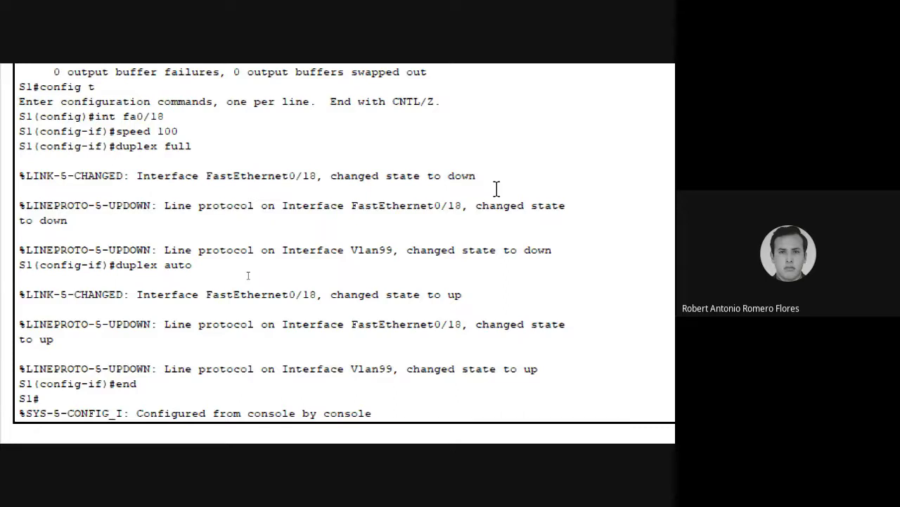
# Open PC0's command prompt and run ipconfig /all to display its full network configuration
pyautogui.hotkey('alt', 'Tab')
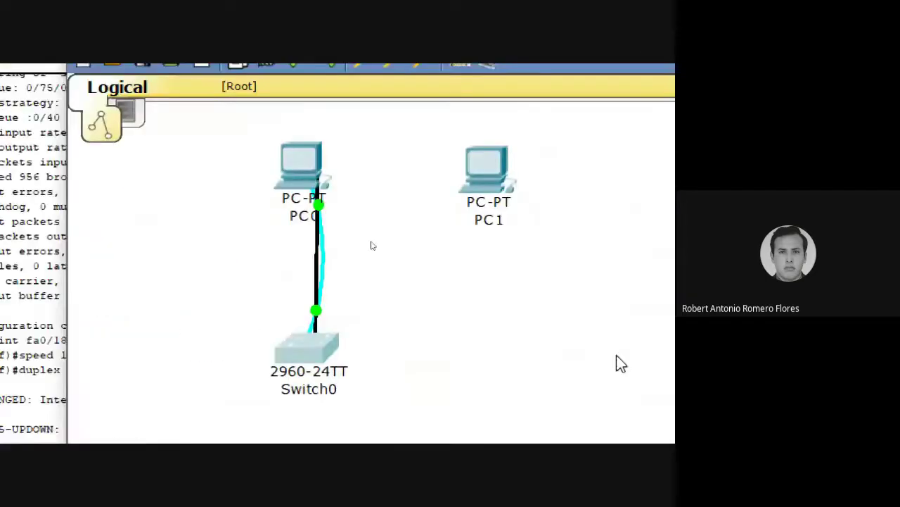
pyautogui.click(202, 161)
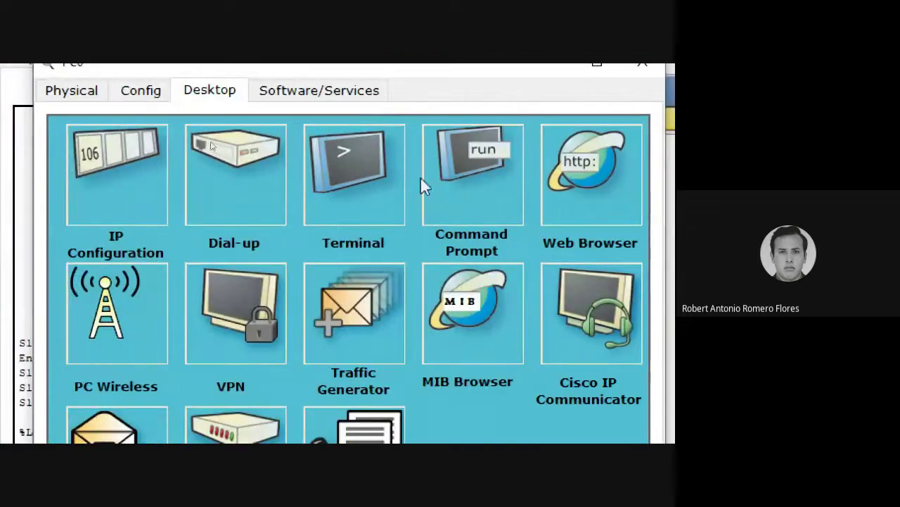
pyautogui.click(423, 185)
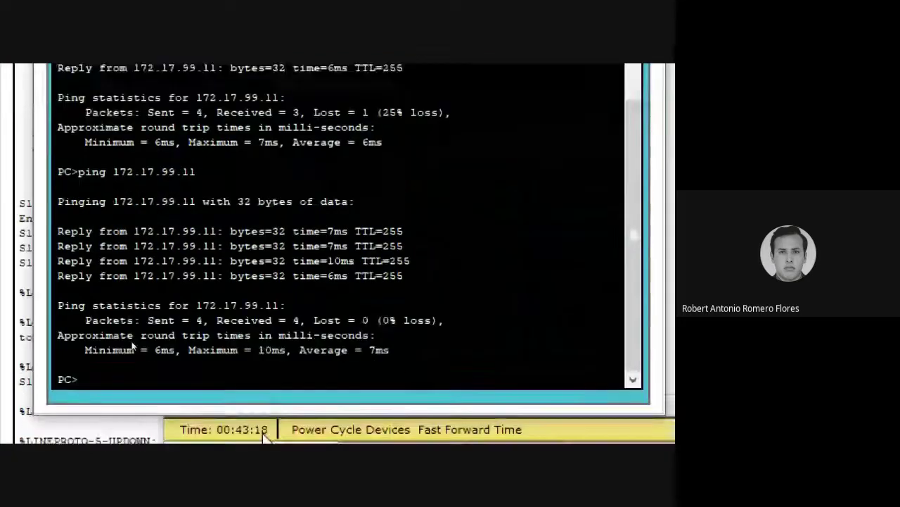
pyautogui.write('ip ')
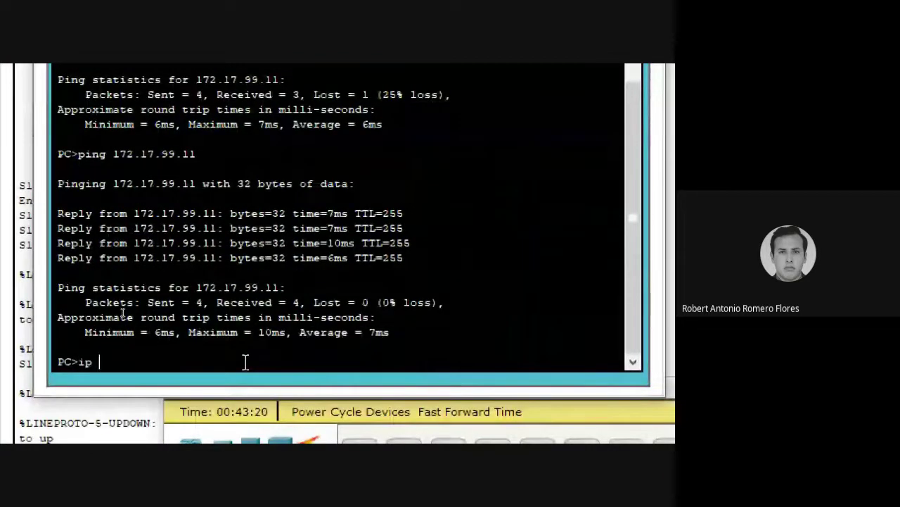
pyautogui.write('con')
pyautogui.press('BackSpace')
pyautogui.press('BackSpace')
pyautogui.press('BackSpace')
pyautogui.press('BackSpace')
pyautogui.write('con')
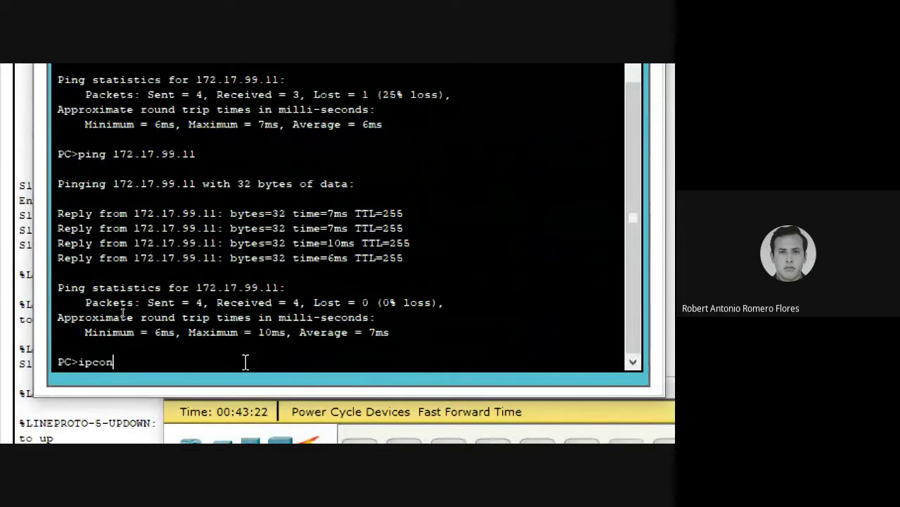
pyautogui.write('fig /a')
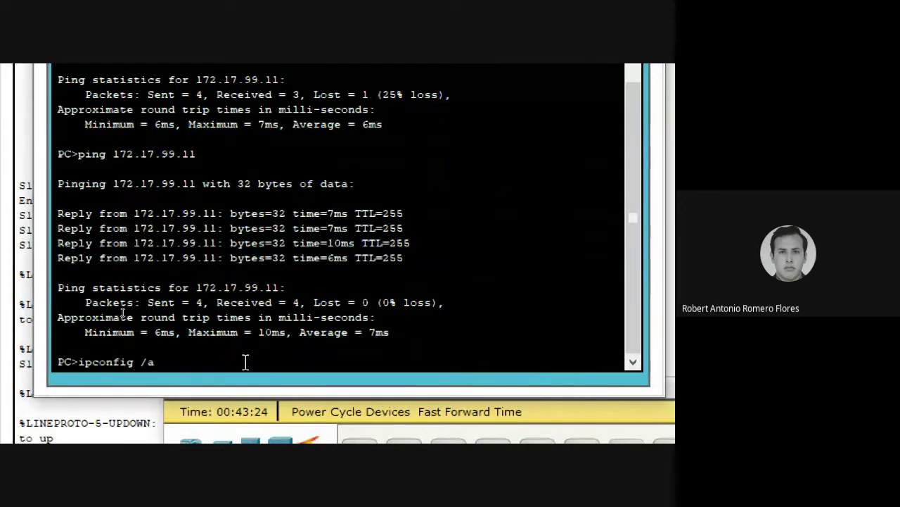
pyautogui.write('ll')
pyautogui.press('Return')
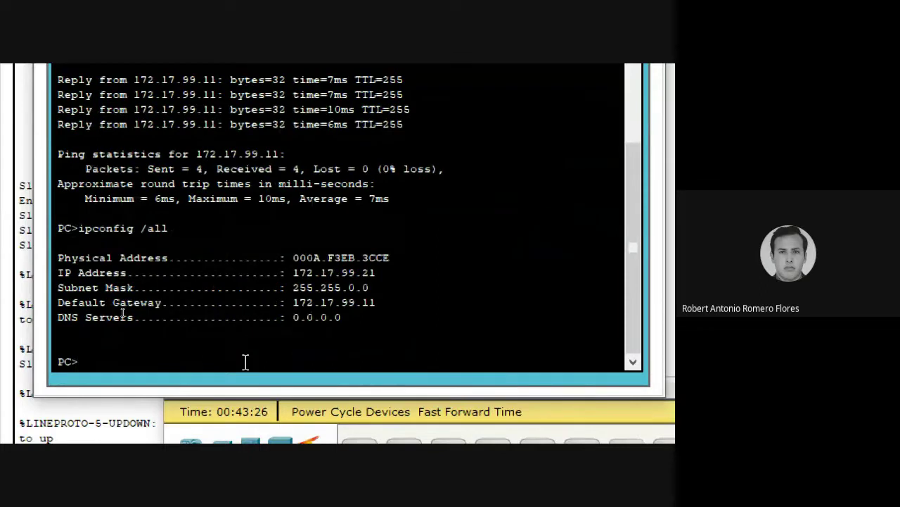
# Highlight the ipconfig /all command and the IP address and physical address lines in PC0's output to review them
pyautogui.moveTo(182, 228); pyautogui.dragTo(59, 232)
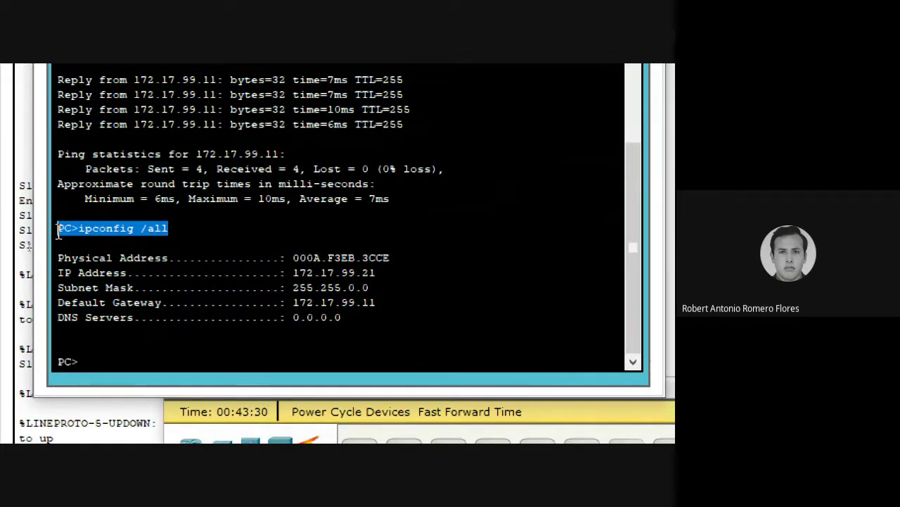
pyautogui.click(394, 257)
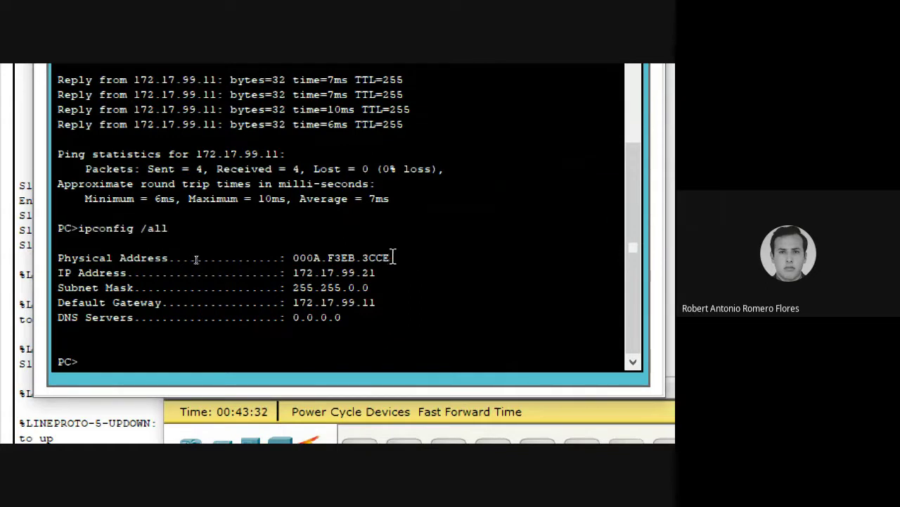
pyautogui.moveTo(394, 257); pyautogui.dragTo(59, 228)
pyautogui.moveTo(59, 272); pyautogui.dragTo(304, 272)
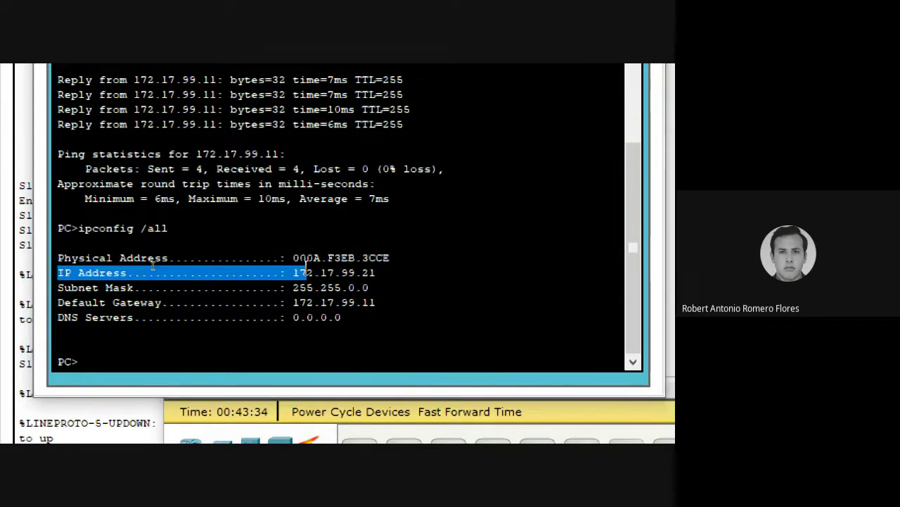
pyautogui.moveTo(152, 265); pyautogui.dragTo(59, 228)
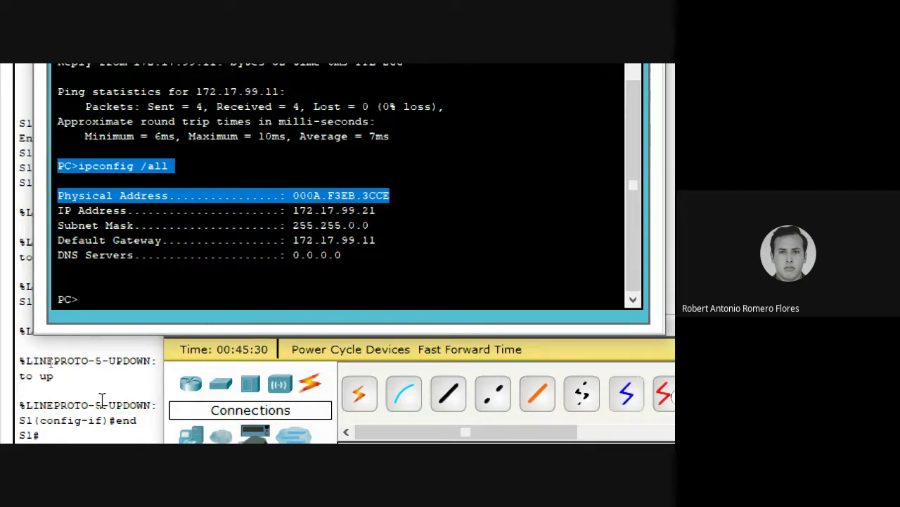
# Return to the S1 console, save the configuration with wr, and run show int fa0/18
pyautogui.click(102, 399)
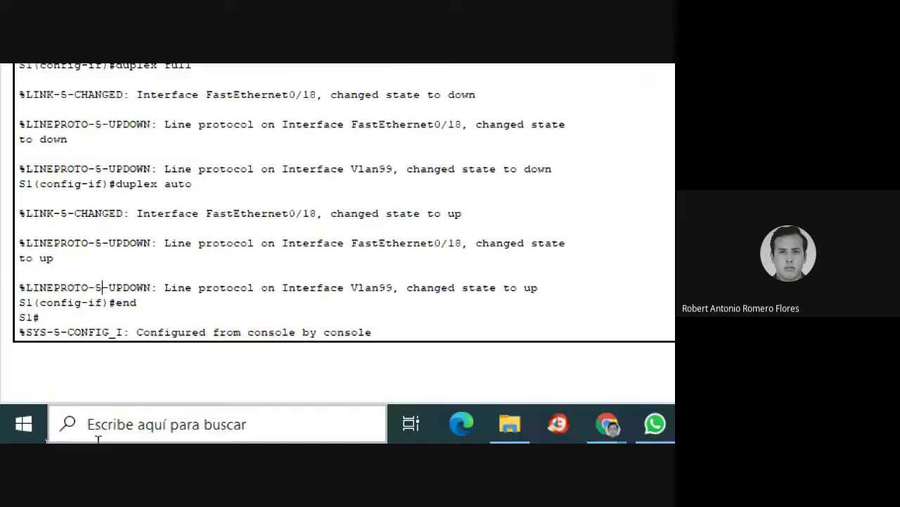
pyautogui.press('Return')
pyautogui.write('wr')
pyautogui.press('Return')
pyautogui.write('show int fa0/18')
pyautogui.press('Return')
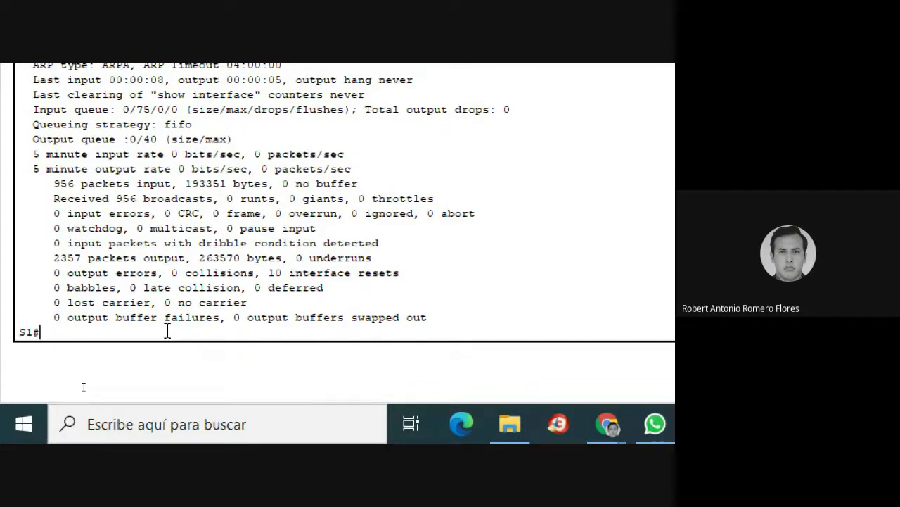
# Display the MAC address table on S1 with show mac-address-table
pyautogui.write('show mac -address')
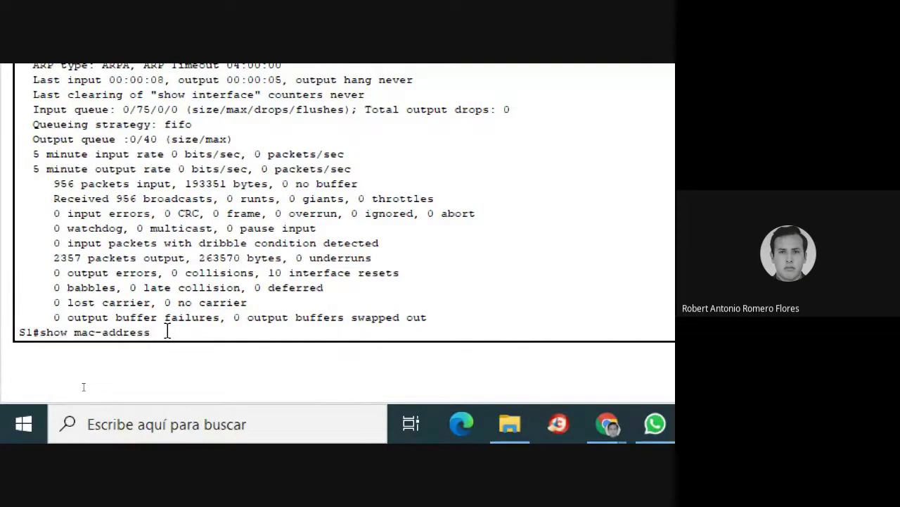
pyautogui.write('-table')
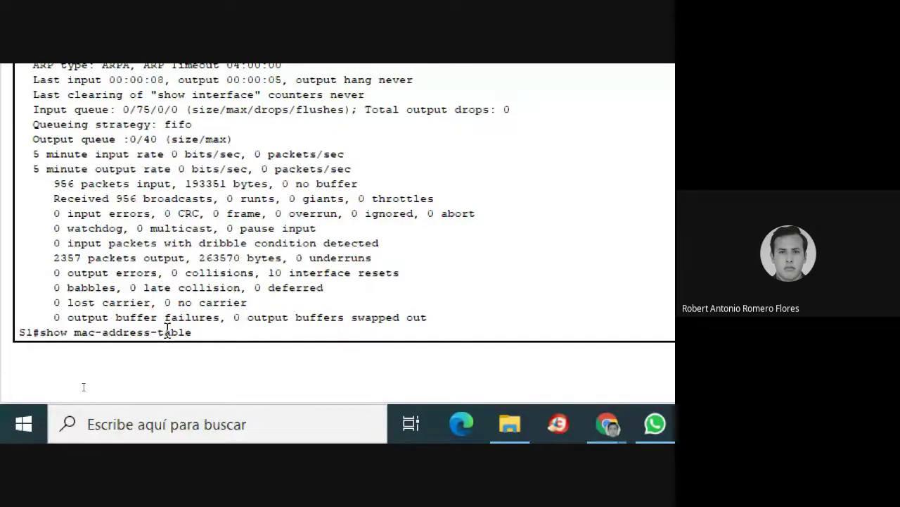
pyautogui.press('Return')
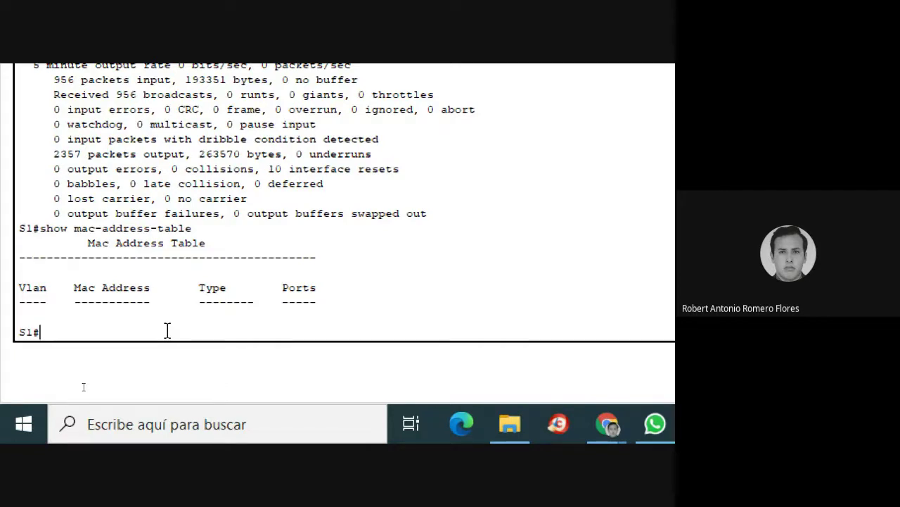
# List the options available for the show mac-address-table command on switch S1
pyautogui.press('Up')
pyautogui.write('?')
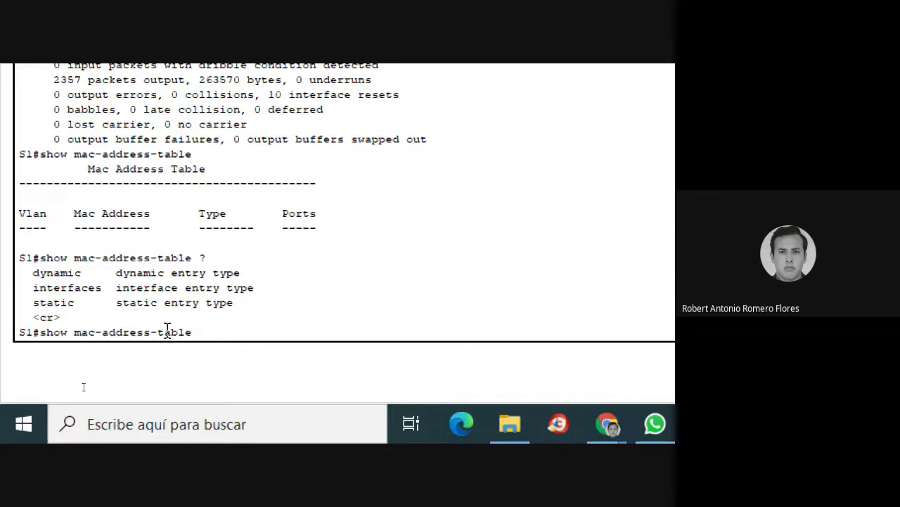
pyautogui.moveTo(207, 258)
pyautogui.mouseDown()
pyautogui.moveTo(190, 258)
pyautogui.moveTo(200, 258)
pyautogui.mouseUp()
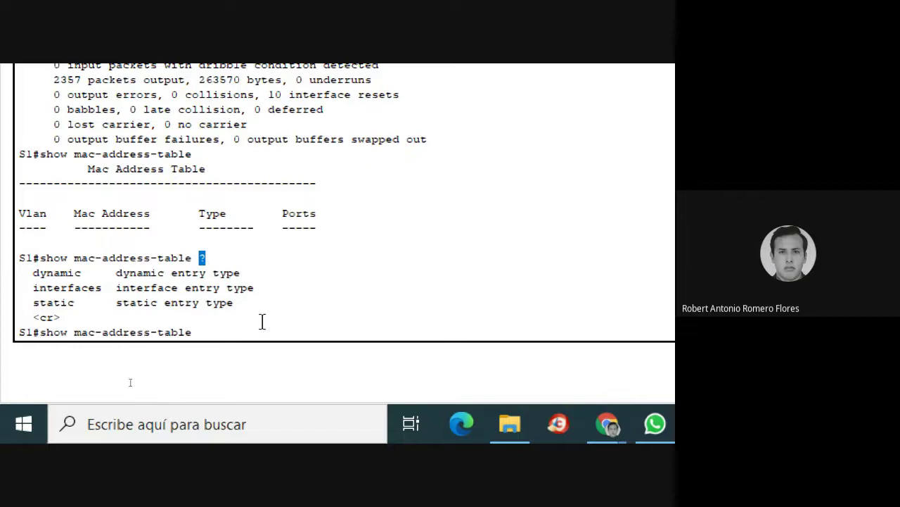
# Show only the dynamic entries of S1's MAC address table
pyautogui.click(223, 333)
pyautogui.write('dynamic')
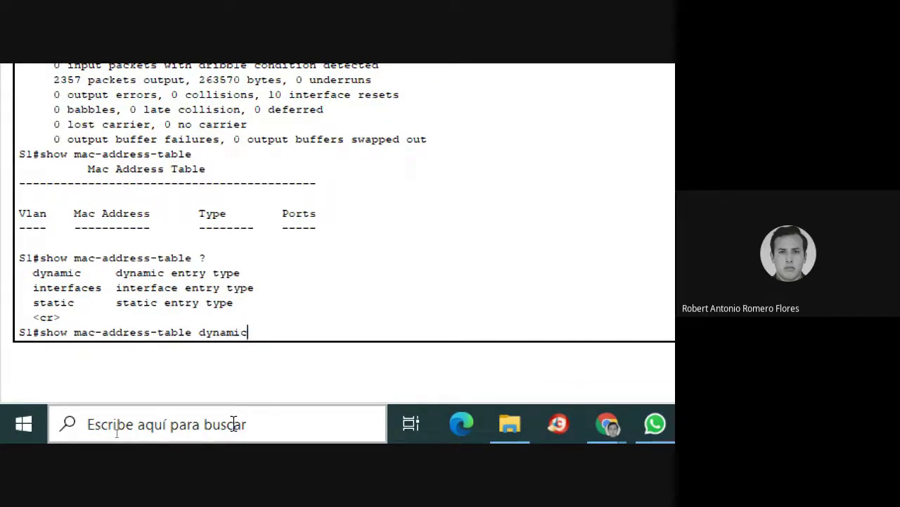
pyautogui.press('Return')
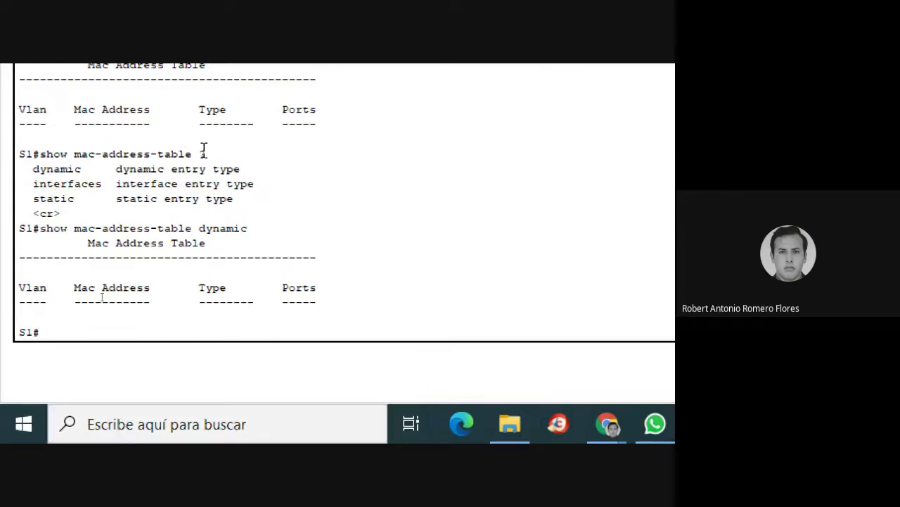
pyautogui.moveTo(203, 150); pyautogui.dragTo(17, 154)
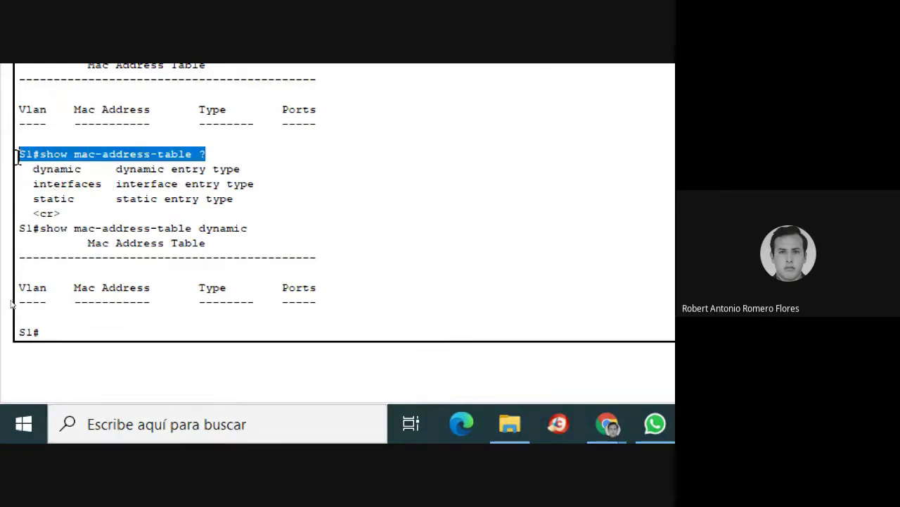
# Show only the static entries of S1's MAC address table
pyautogui.click(60, 331)
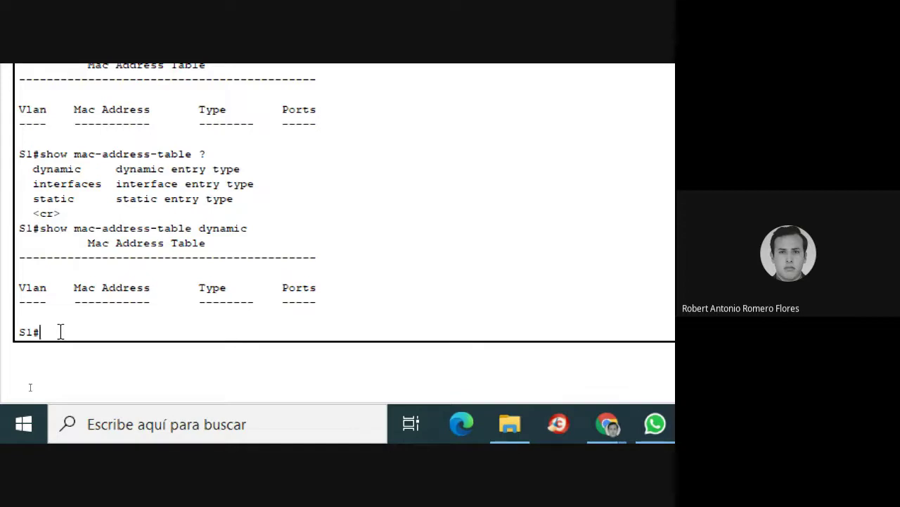
pyautogui.press('Up')
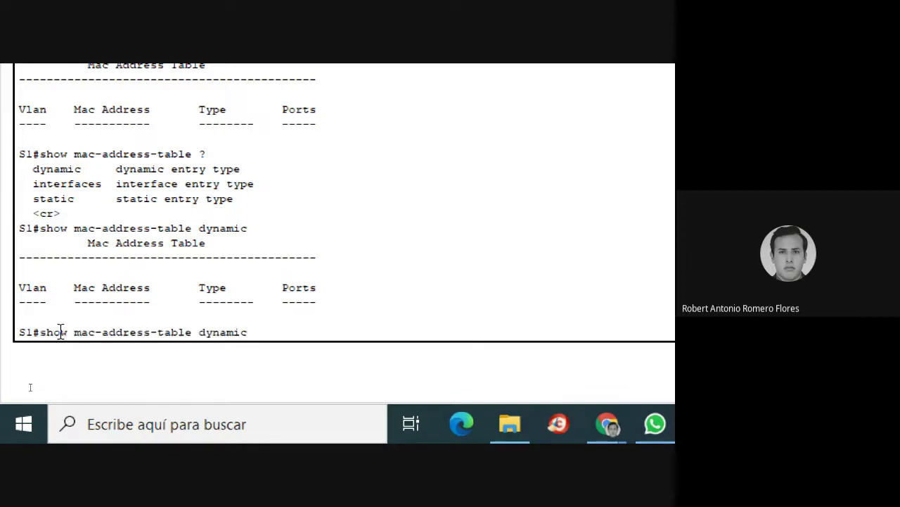
pyautogui.press('BackSpace')
pyautogui.press('BackSpace')
pyautogui.press('BackSpace')
pyautogui.press('BackSpace')
pyautogui.press('BackSpace')
pyautogui.press('BackSpace')
pyautogui.press('BackSpace')
pyautogui.write('sr')
pyautogui.press('BackSpace')
pyautogui.write('tad')
pyautogui.press('BackSpace')
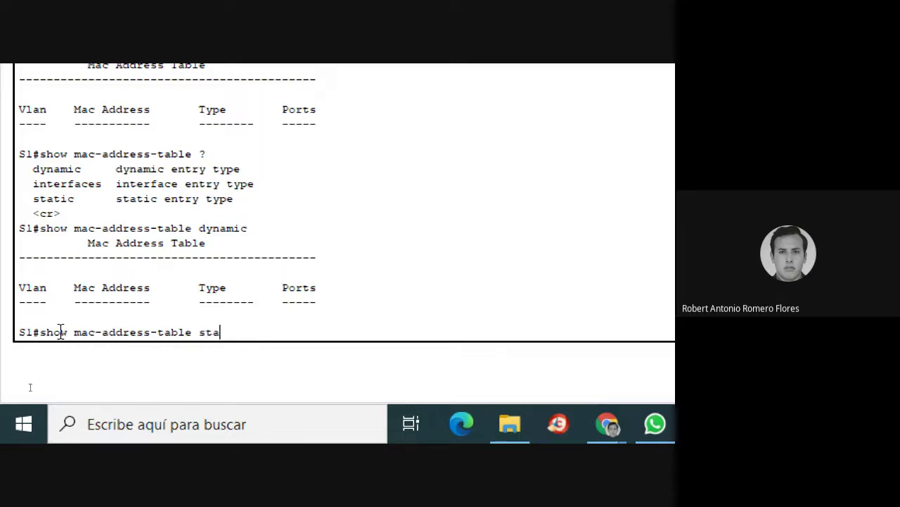
pyautogui.write('tic')
pyautogui.press('Return')
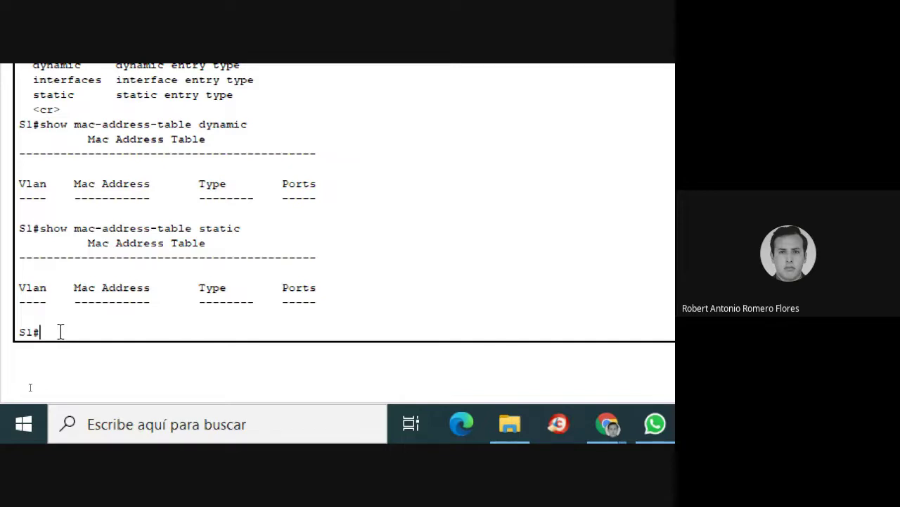
# List the show mac-address-table options again, keeping the base command ready at the prompt
pyautogui.press('Up')
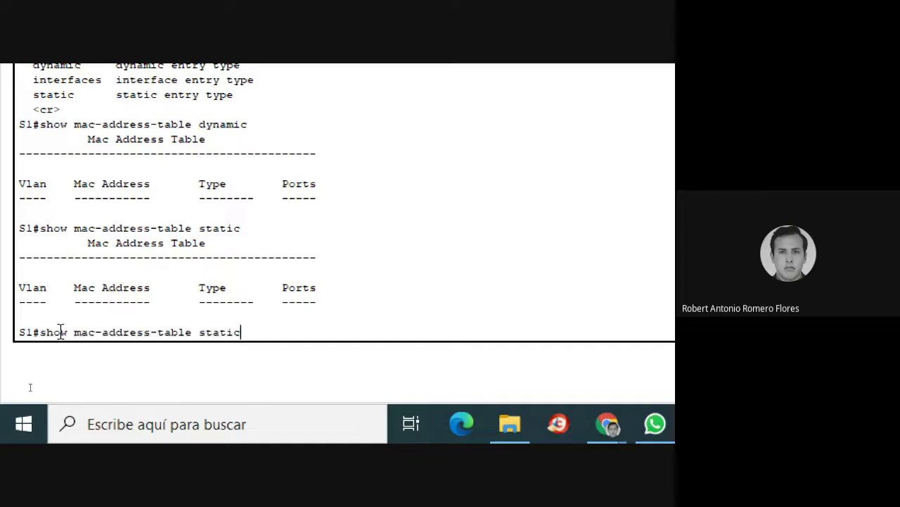
pyautogui.press('Up')
pyautogui.hotkey('ctrl', 'w')
pyautogui.write('v')
pyautogui.press('BackSpace')
pyautogui.write('?')
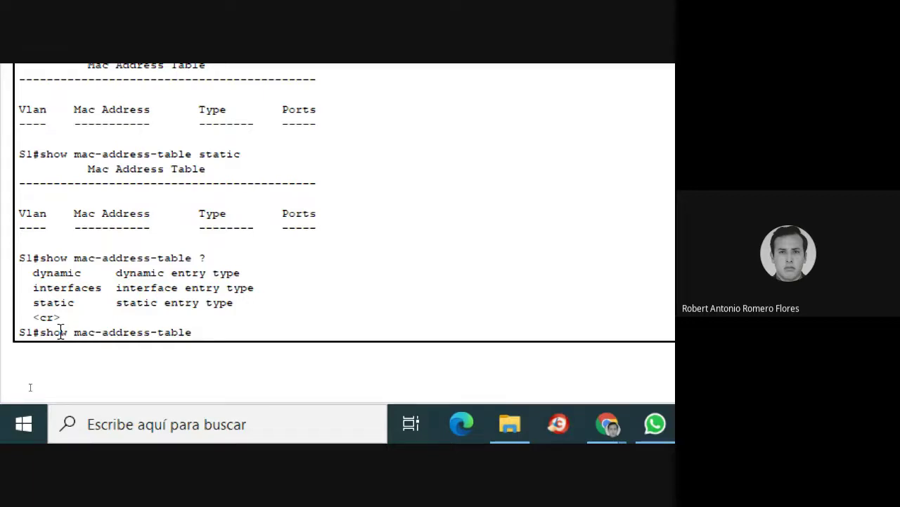
# Try to filter the MAC address table with int fa/18, with int alone and with interfaces alone
pyautogui.write('int fa/18')
pyautogui.press('Return')
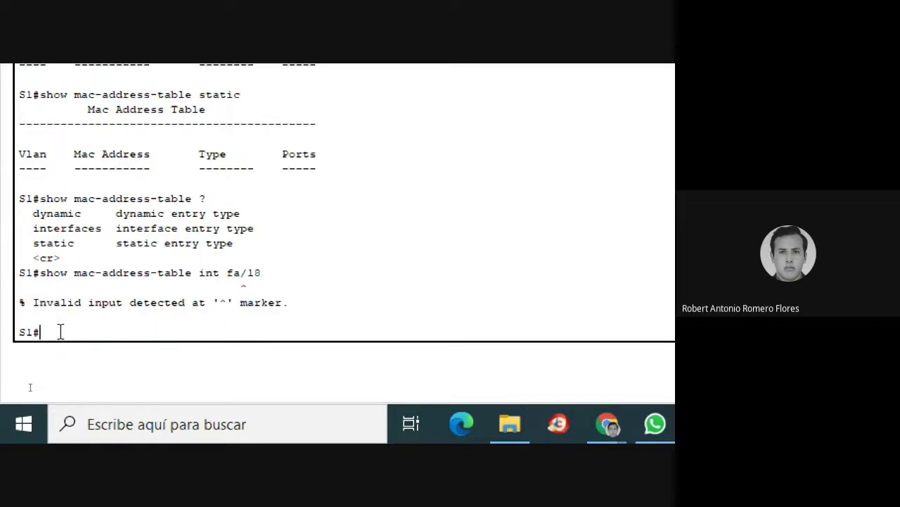
pyautogui.press('Up')
pyautogui.press('BackSpace')
pyautogui.press('BackSpace')
pyautogui.press('BackSpace')
pyautogui.press('BackSpace')
pyautogui.press('BackSpace')
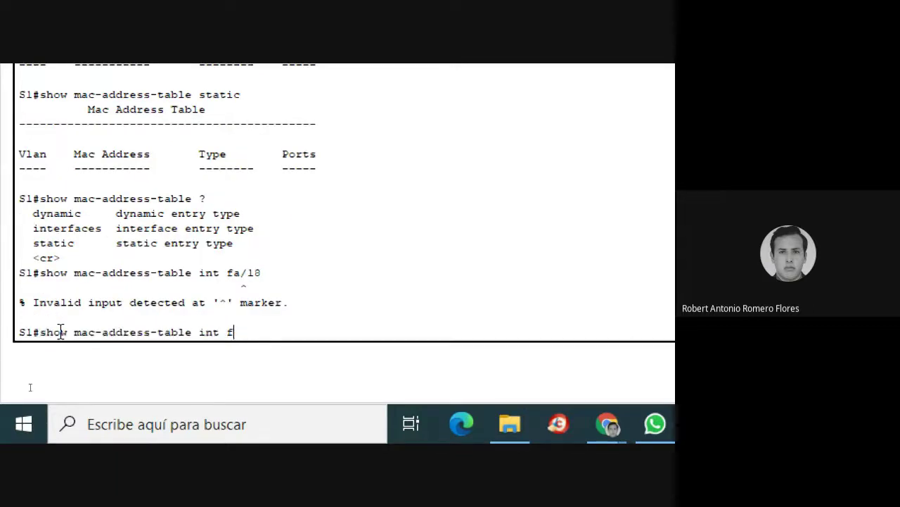
pyautogui.press('Return')
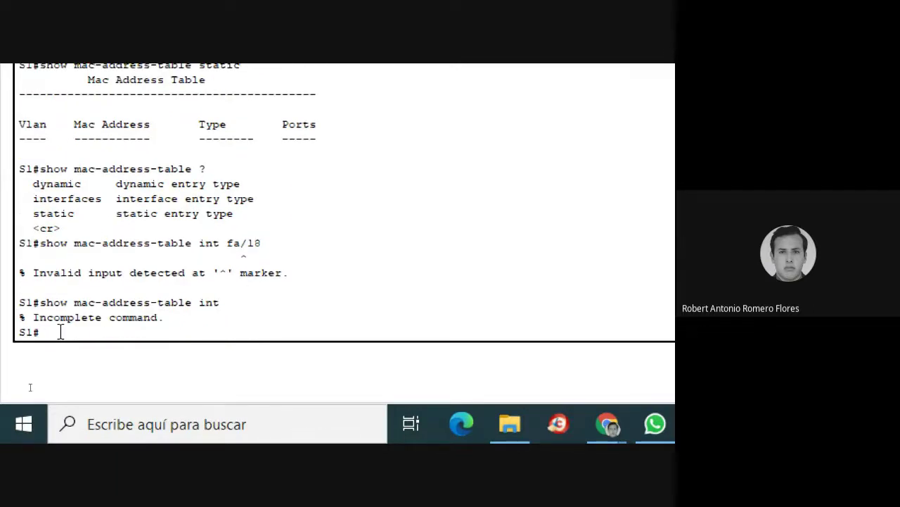
pyautogui.press('Up')
pyautogui.write('erfa')
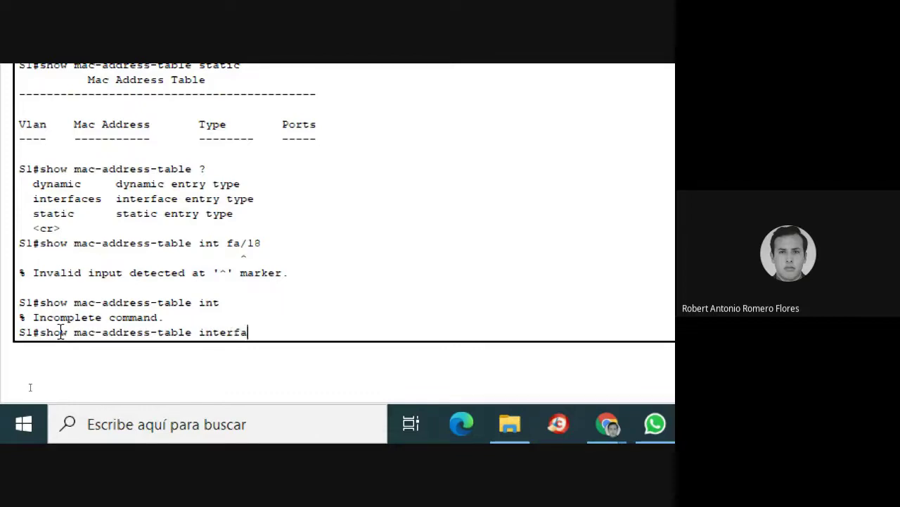
pyautogui.write('ces')
pyautogui.press('Return')
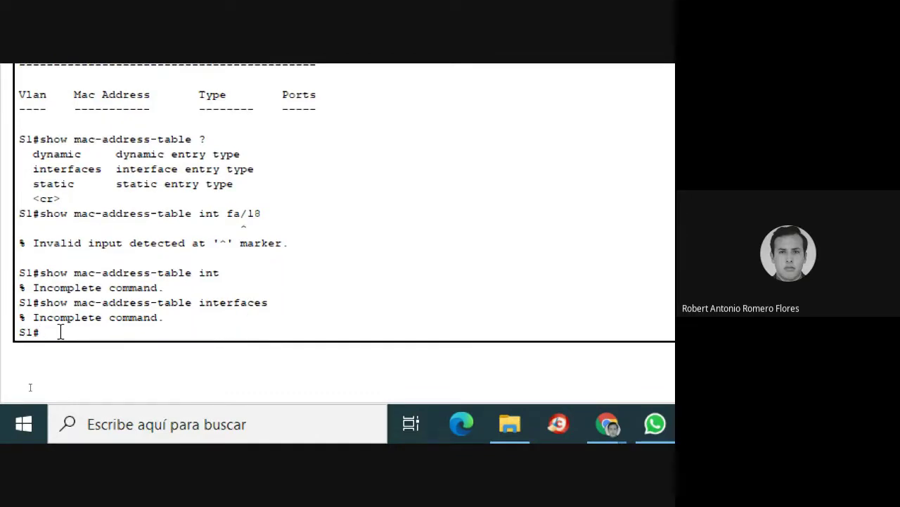
# Show the MAC address table entries for interface fa0/18
pyautogui.press('Up')
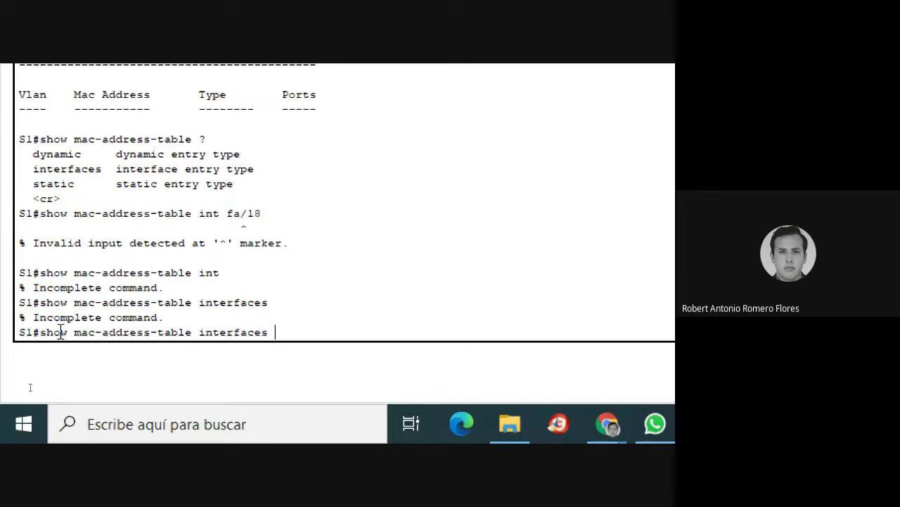
pyautogui.write('fa0/17')
pyautogui.press('BackSpace')
pyautogui.write('8')
pyautogui.press('Return')
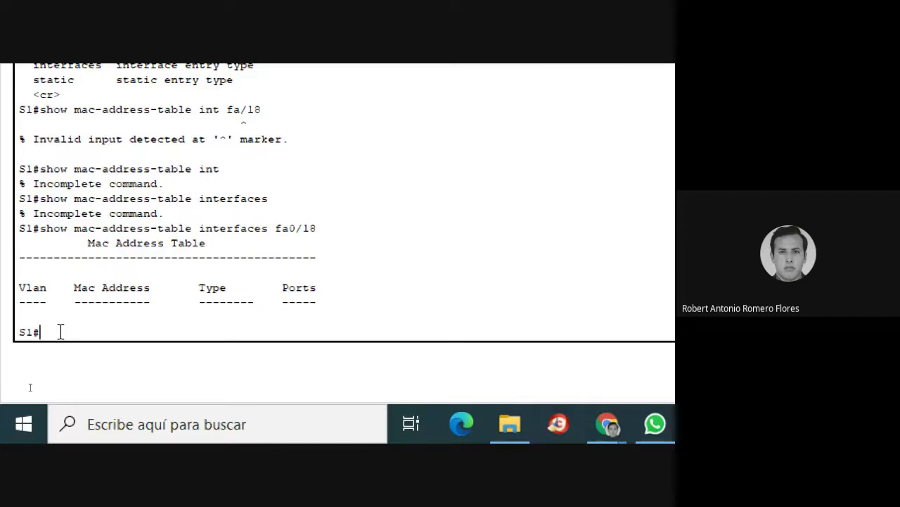
# Open the Windows Command Prompt (cmd) with administrator rights
pyautogui.click(167, 424)
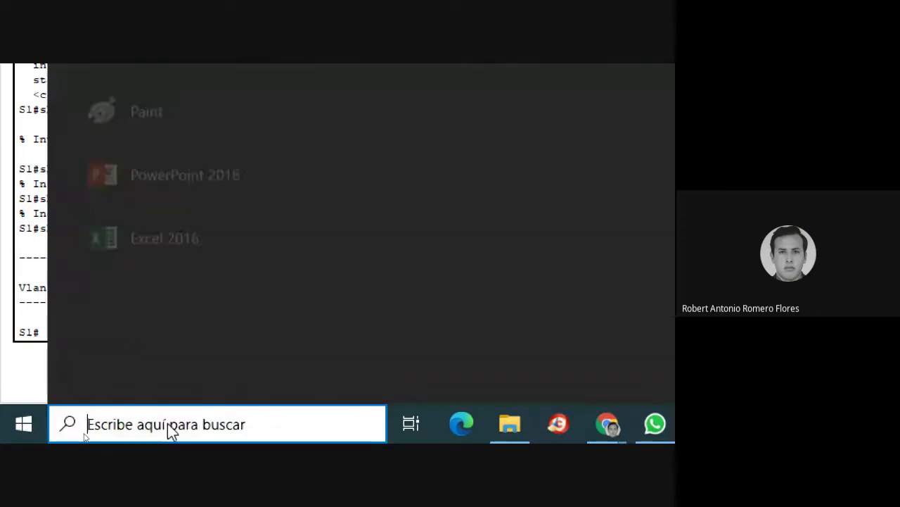
pyautogui.write('cmd')
pyautogui.hotkey('ctrl', 'shift', 'Return')
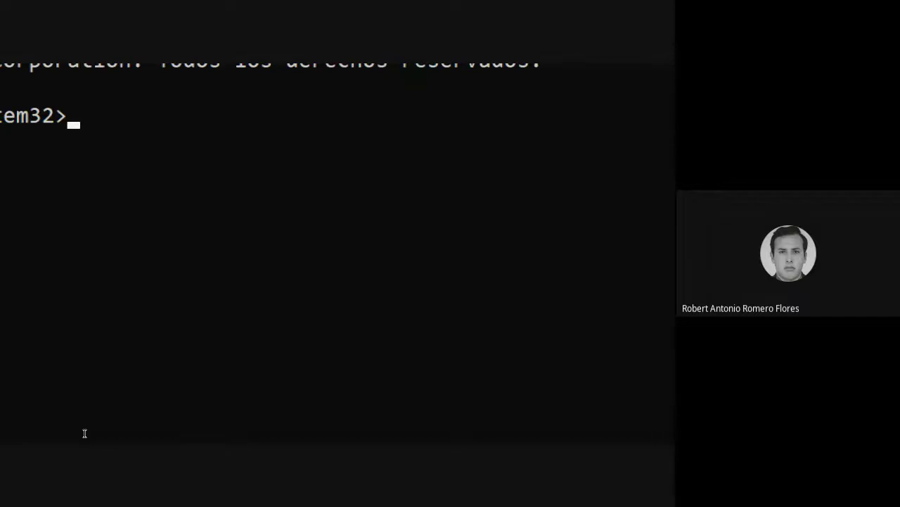
# Display the help of the arp command and read through its options and examples
pyautogui.write('arp')
pyautogui.press('Return')
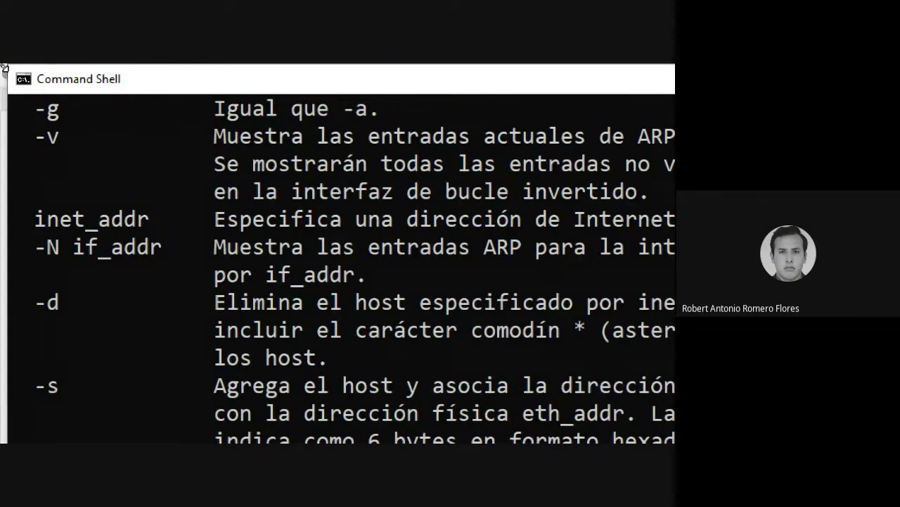
pyautogui.scroll(6, 269, 147)
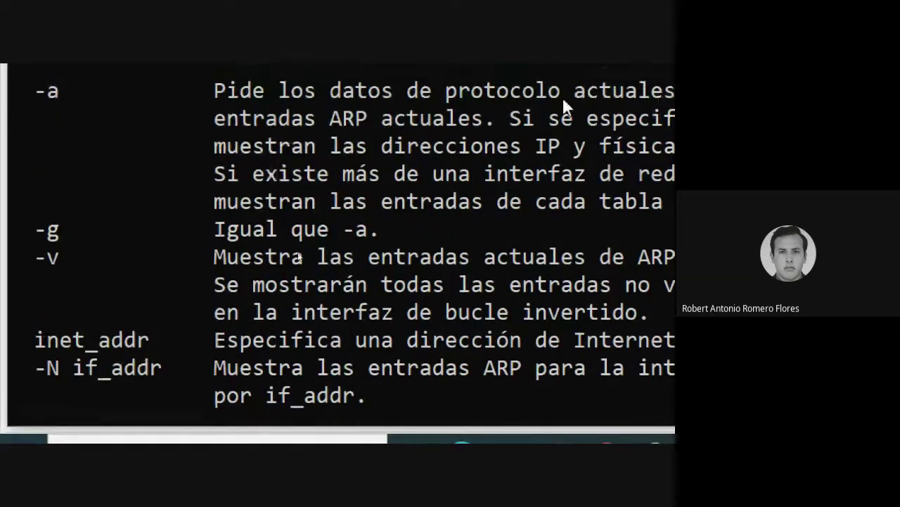
pyautogui.scroll(3, 562, 96)
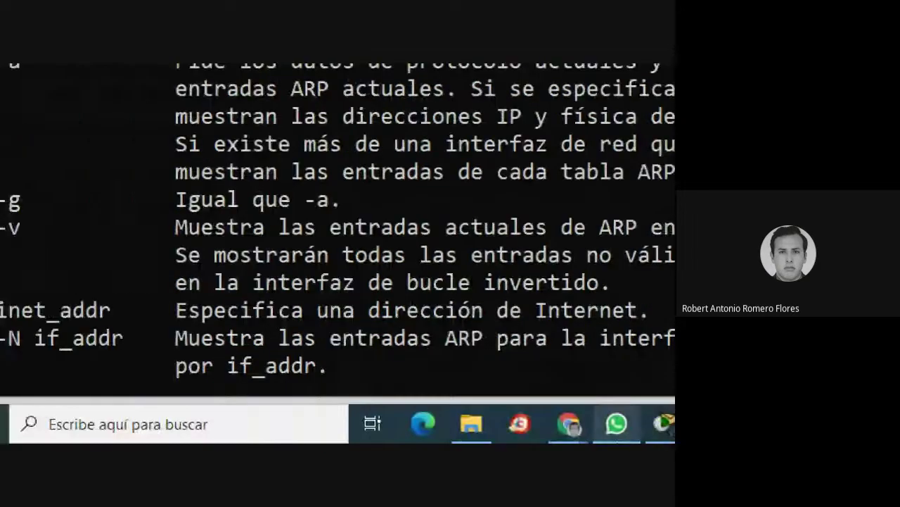
pyautogui.scroll(-4, 397, 254)
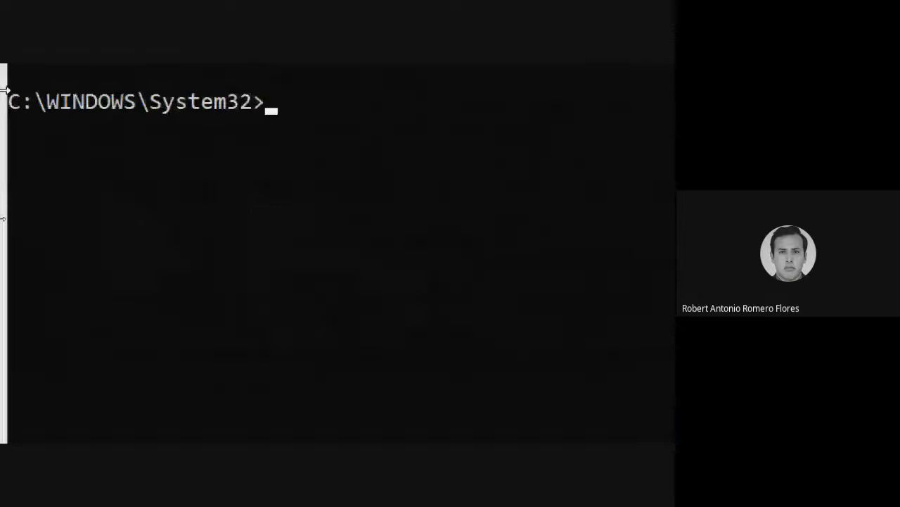
pyautogui.scroll(2, 57, 96)
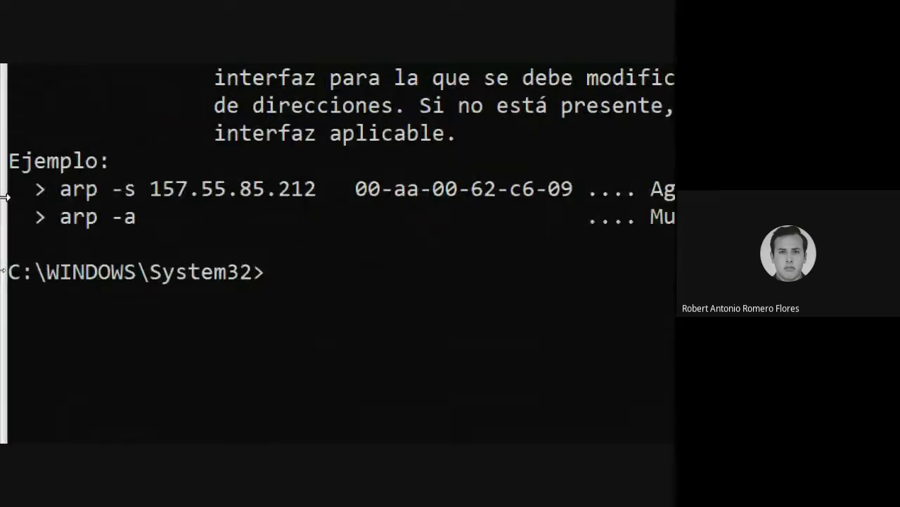
# Display the computer's ARP table with arp -a, examine each interface's entries, and return to the S1 command line
pyautogui.write('arp -a')
pyautogui.press('Return')
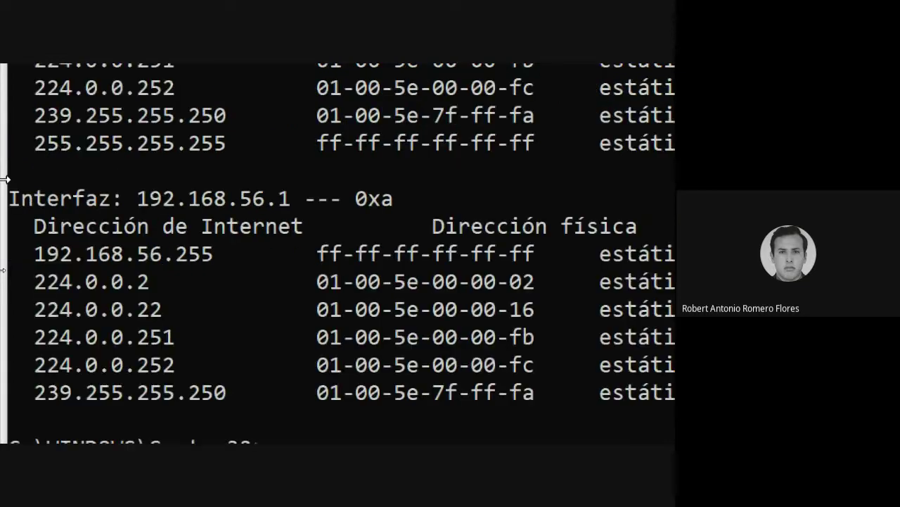
pyautogui.scroll(3, 234, 85)
pyautogui.scroll(1, 391, 71)
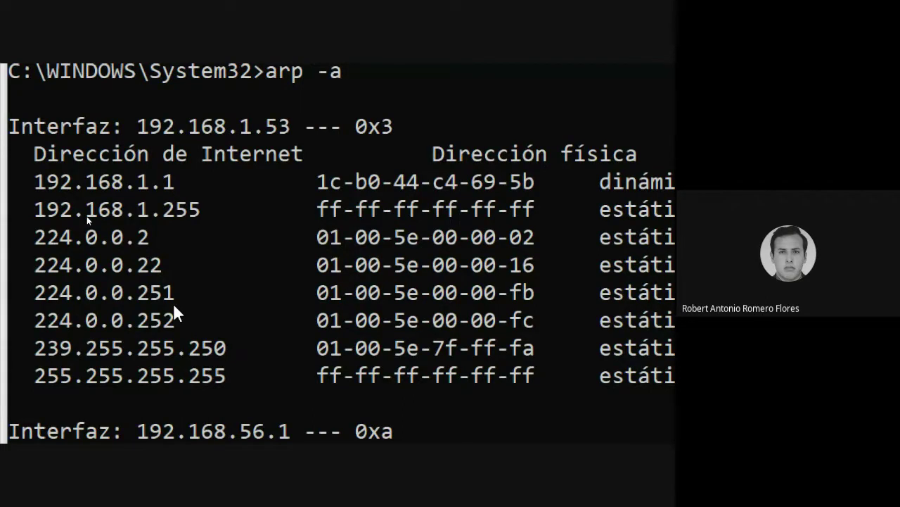
pyautogui.scroll(-1, 205, 285)
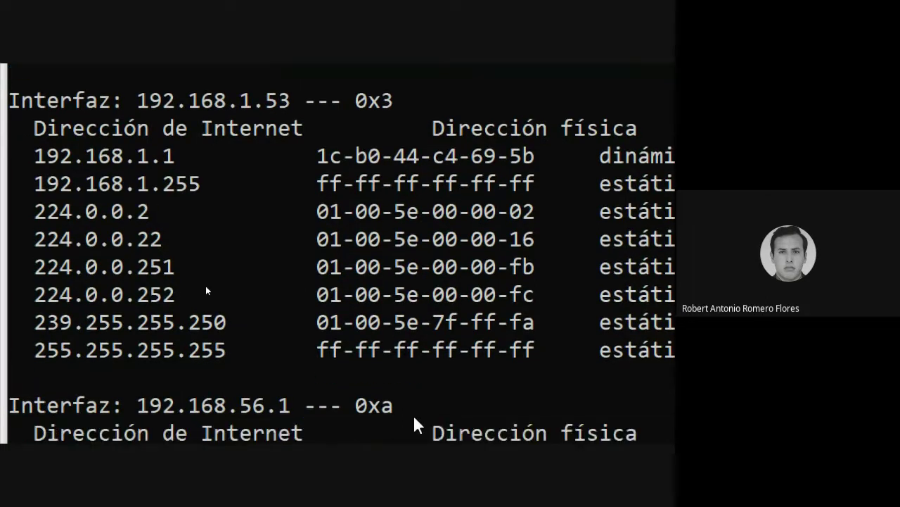
pyautogui.scroll(1, 362, 114)
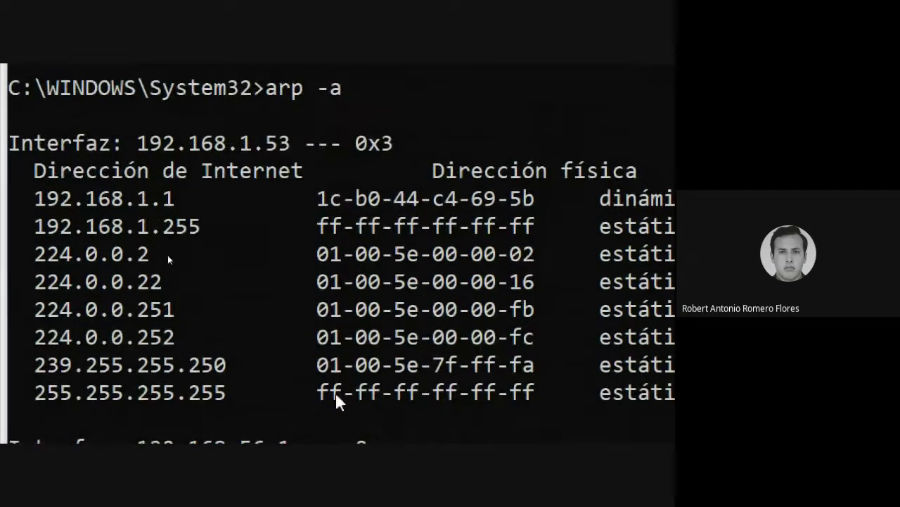
pyautogui.scroll(-3, 337, 395)
pyautogui.scroll(-1, 471, 376)
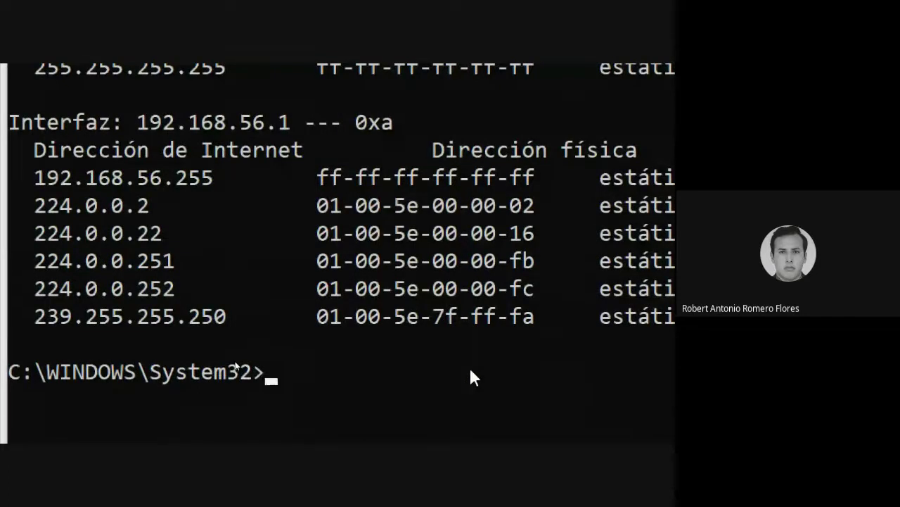
pyautogui.write('e')
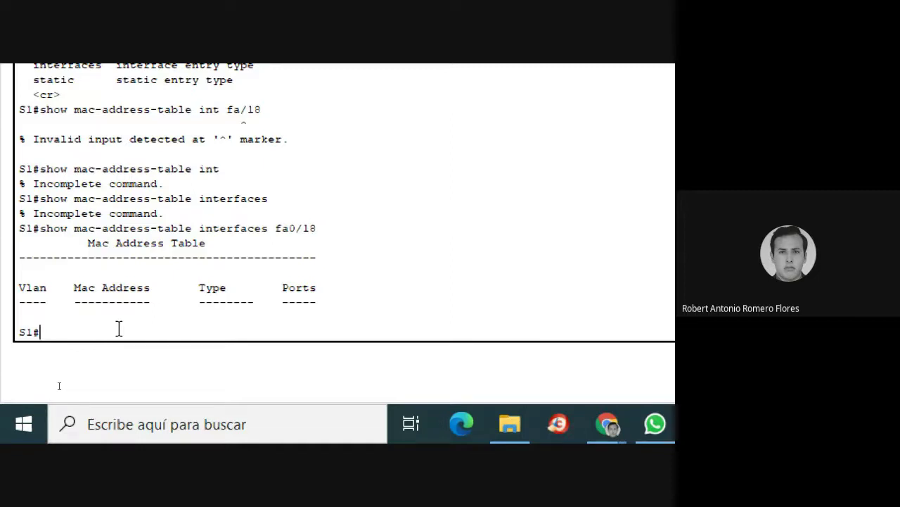
# Clear the dynamic entries from S1's MAC address table
pyautogui.write('clear mac-')
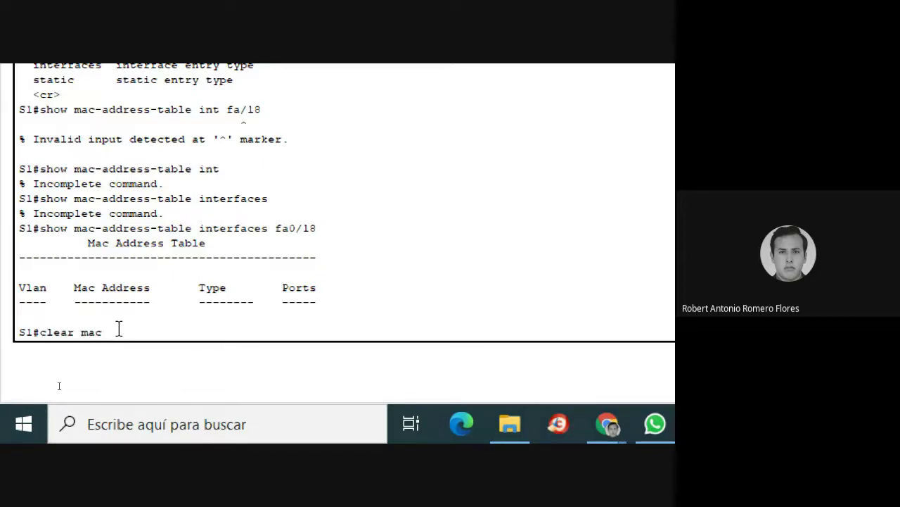
pyautogui.press('Tab')
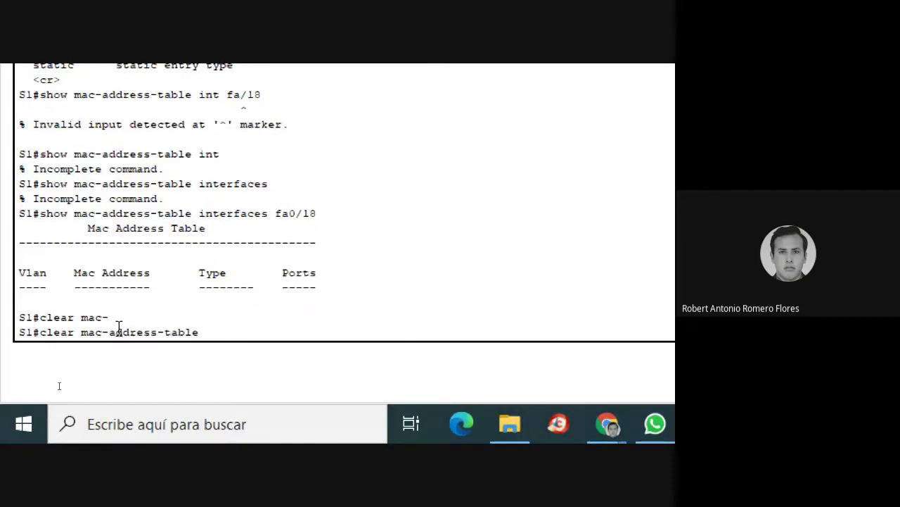
pyautogui.write('dynamic')
pyautogui.press('Return')
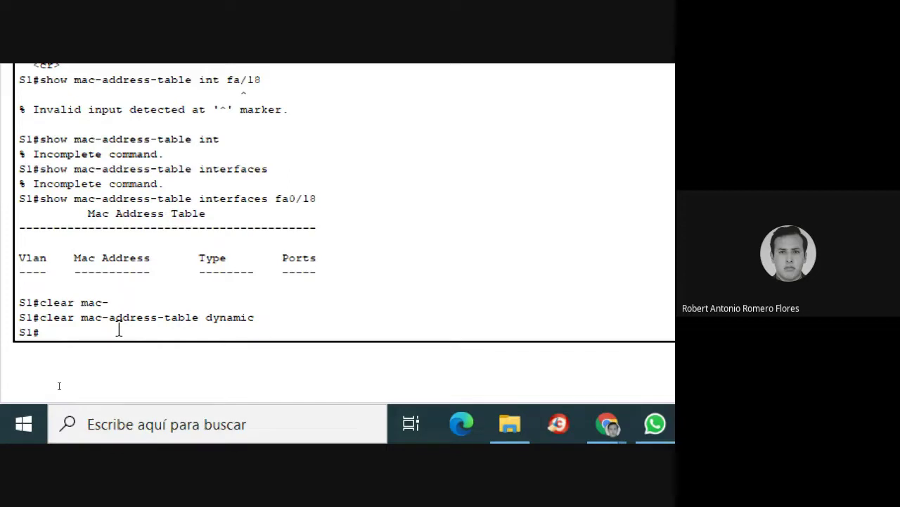
# Enter S1's global configuration mode and disable DNS lookup with no ip domain lookup
pyautogui.write('p')
pyautogui.press('BackSpace')
pyautogui.write('config t')
pyautogui.press('Return')
pyautogui.write('n')
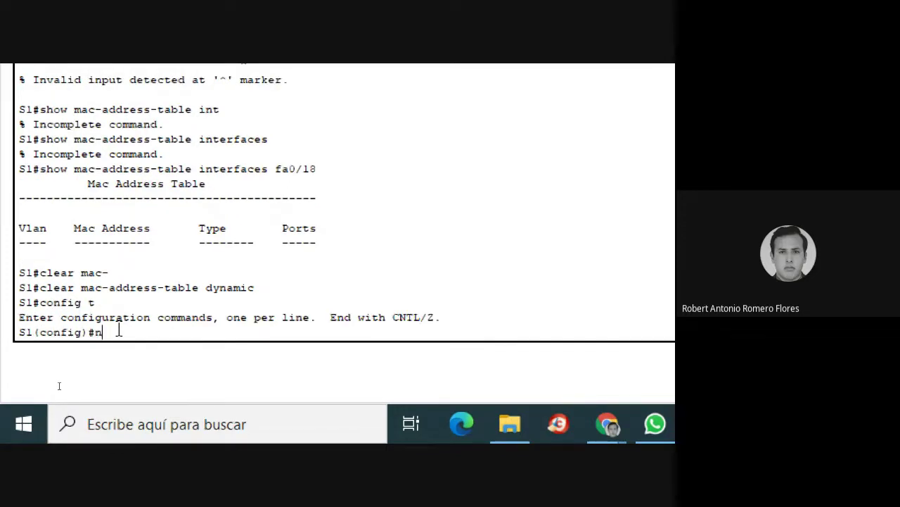
pyautogui.write('o ip domain')
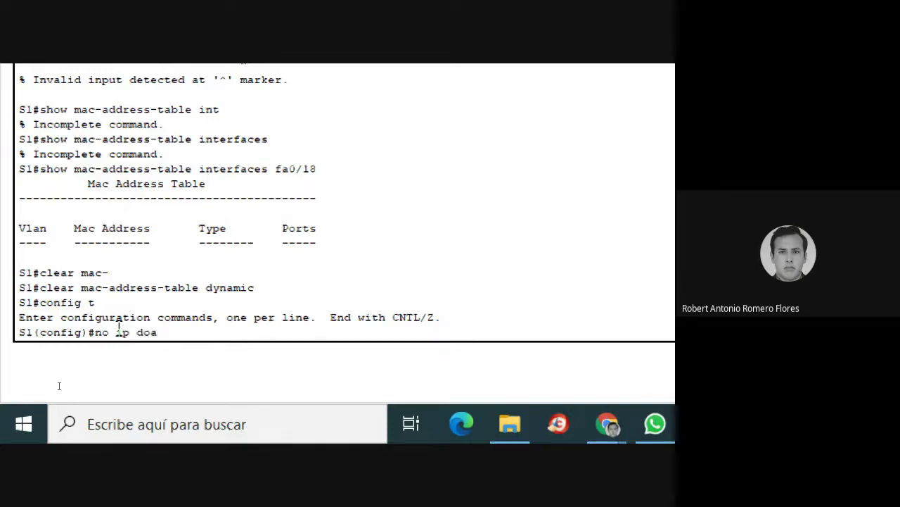
pyautogui.write(' lookup')
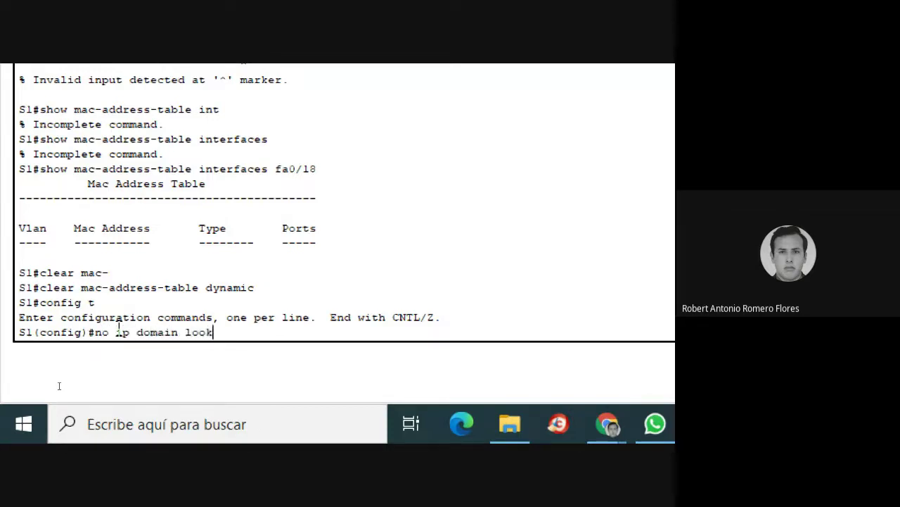
pyautogui.press('Return')
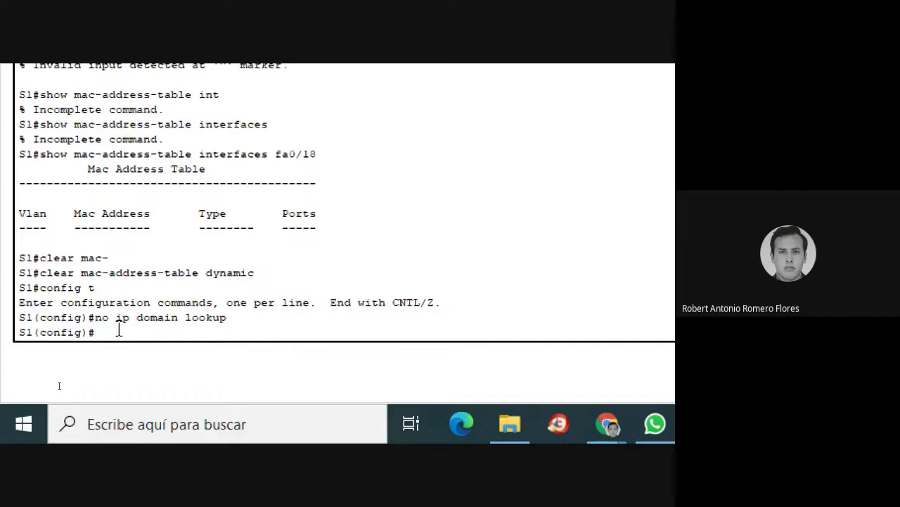
# Leave configuration mode on S1 and save the running configuration with wr
pyautogui.write('end')
pyautogui.press('Return')
pyautogui.press('Return')
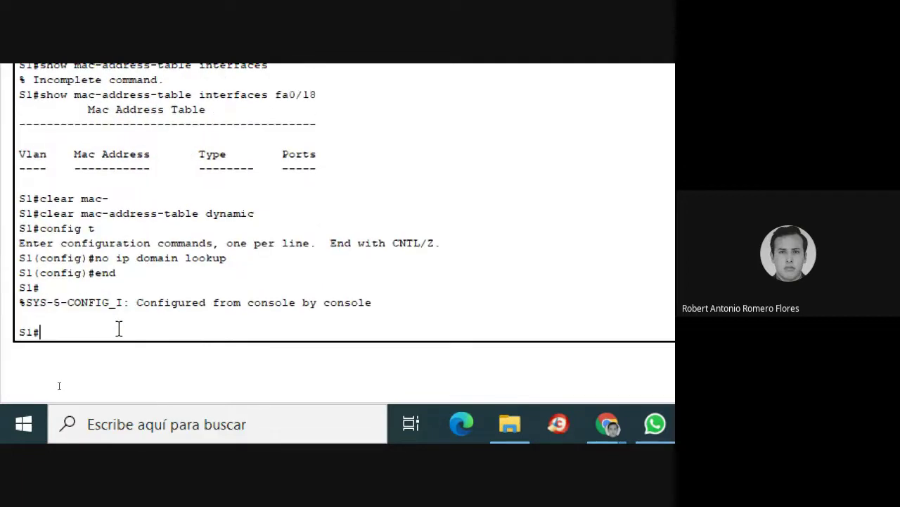
pyautogui.write('wr')
pyautogui.press('Return')
# Try to start an interactive ping from S1, answering the protocol prompt with 172.17.99.21
pyautogui.write('ping')
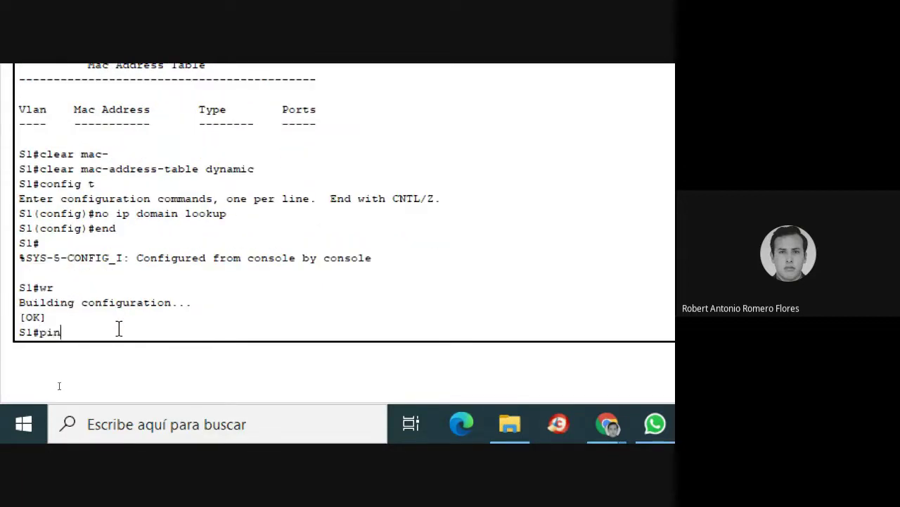
pyautogui.press('Return')
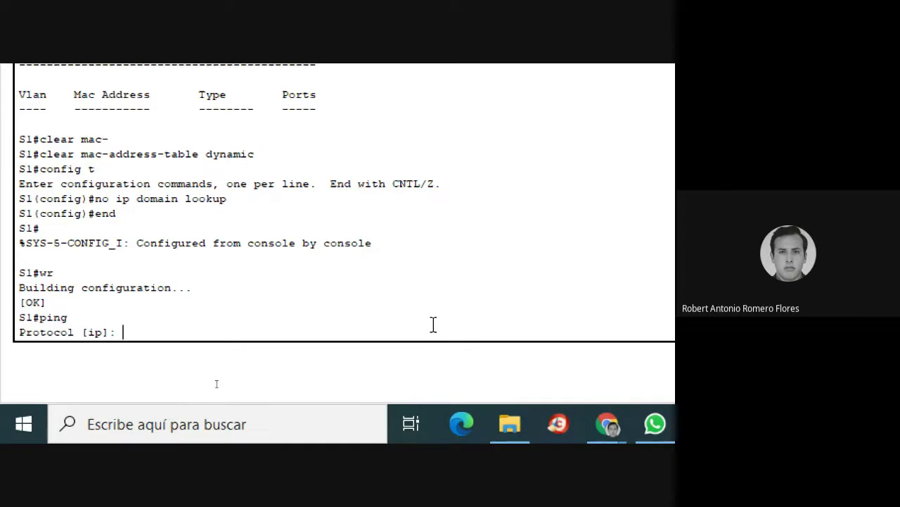
pyautogui.write('172.17.99')
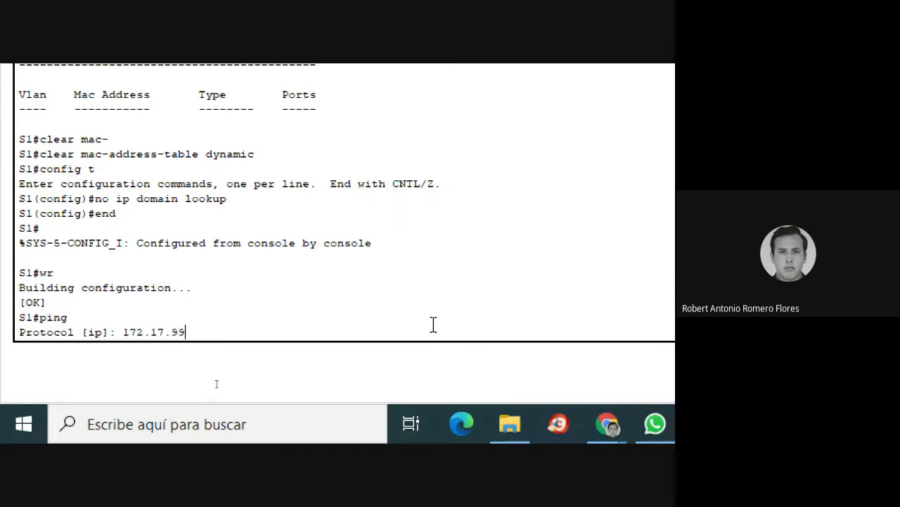
pyautogui.write('.21')
pyautogui.press('Return')
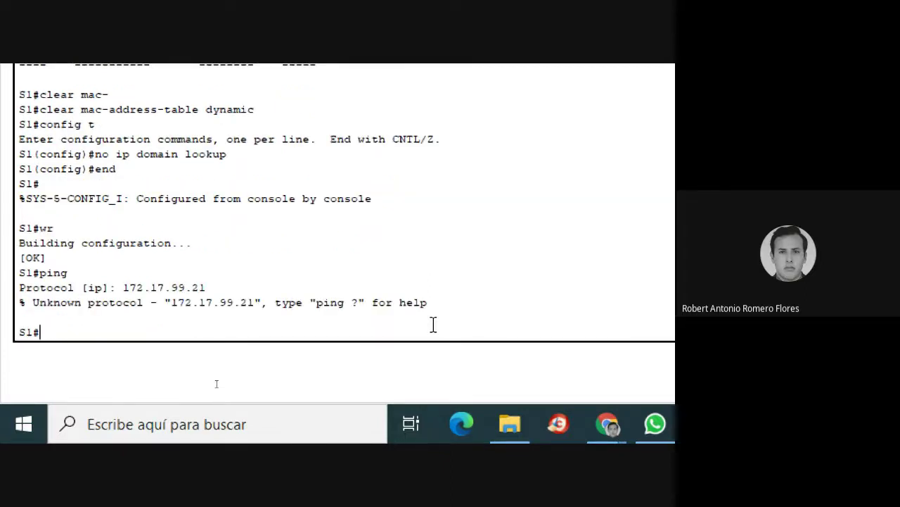
# Ping the PC at 172.17.99.21 from S1 with the address given directly in the command
pyautogui.write('ping 172')
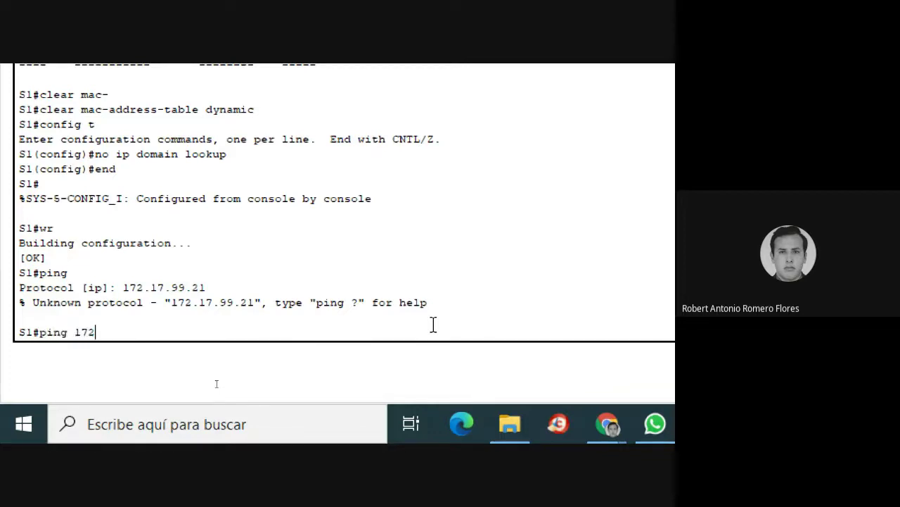
pyautogui.write('.17.99.2')
pyautogui.write('1')
pyautogui.press('Return')
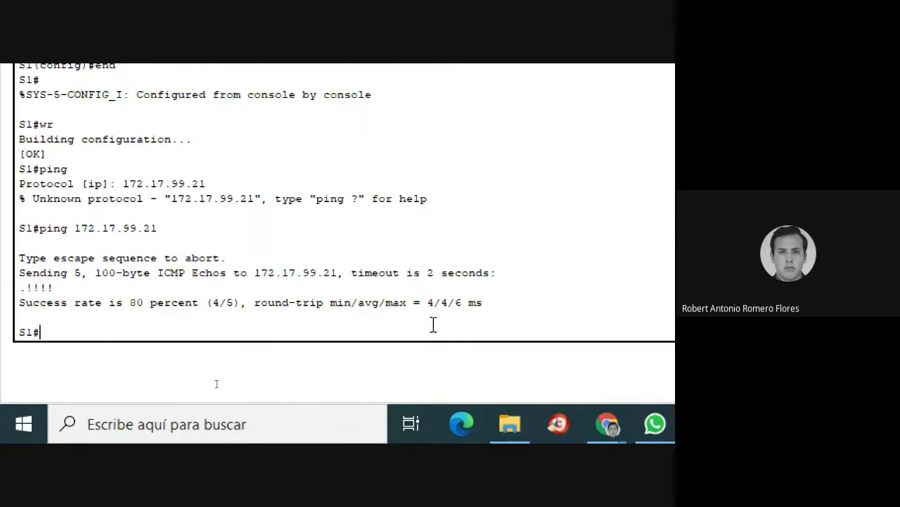
# Display S1's MAC address table and examine the VLAN, MAC address, type and port of its entry
pyautogui.write('show mach')
pyautogui.press('BackSpace')
pyautogui.write('-')
pyautogui.press('Tab')
pyautogui.press('Return')
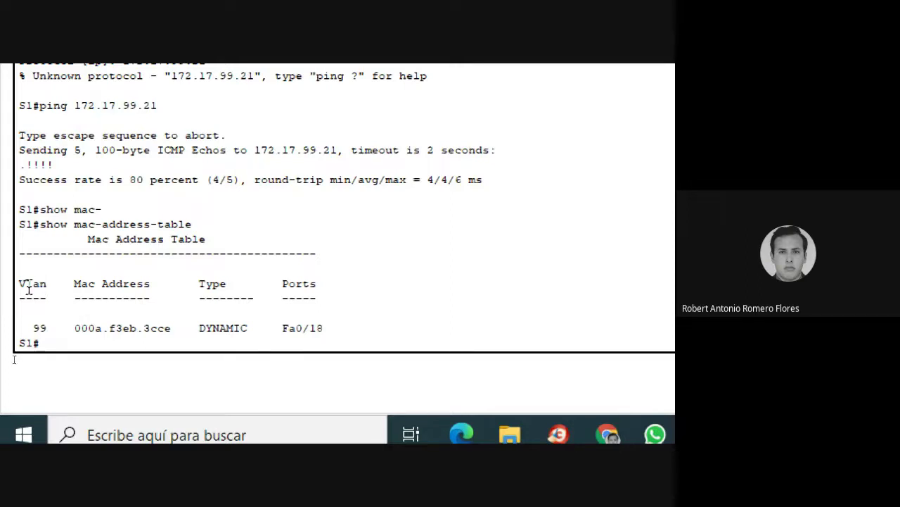
pyautogui.moveTo(181, 330); pyautogui.dragTo(23, 279)
pyautogui.click(88, 268)
pyautogui.moveTo(337, 332); pyautogui.dragTo(52, 270)
pyautogui.click(392, 244)
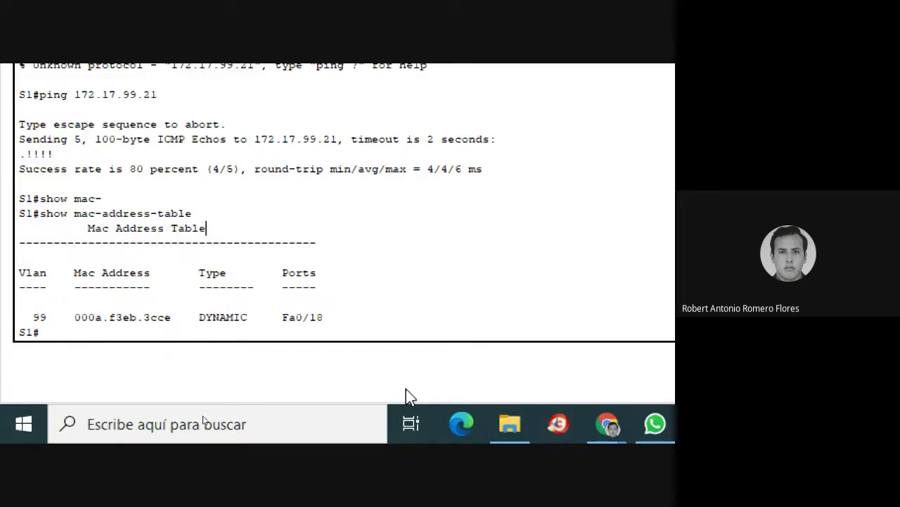
# Close the S1 window and display the arp command options and ARP table in the PC's command prompt with arp -a
pyautogui.press('super+plus')
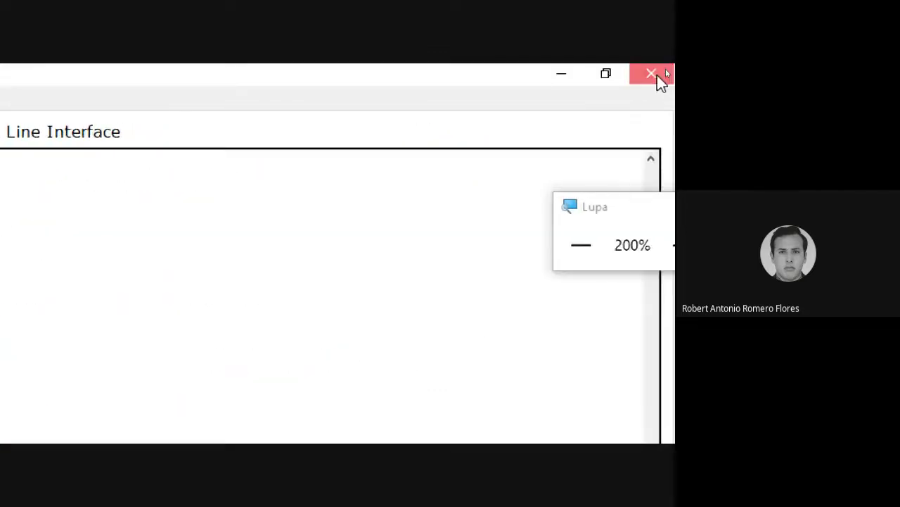
pyautogui.click(665, 73)
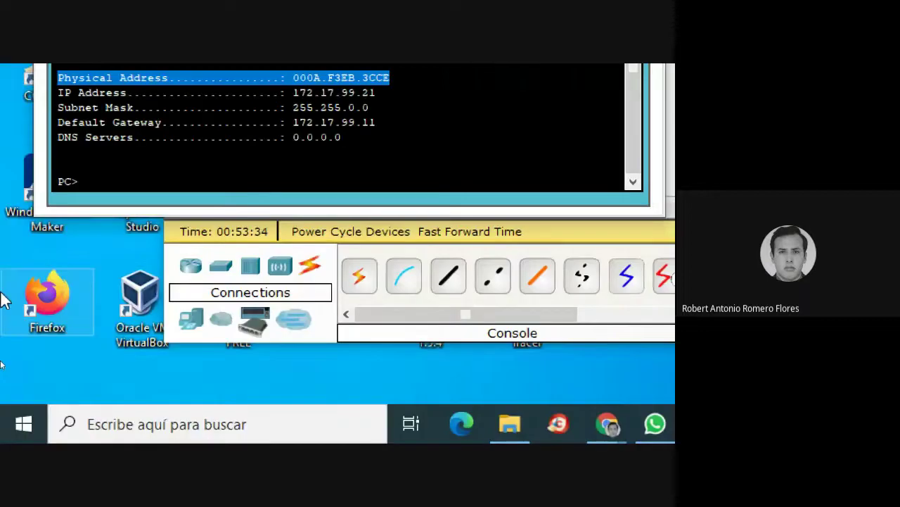
pyautogui.click(170, 182)
pyautogui.write('arp')
pyautogui.press('Return')
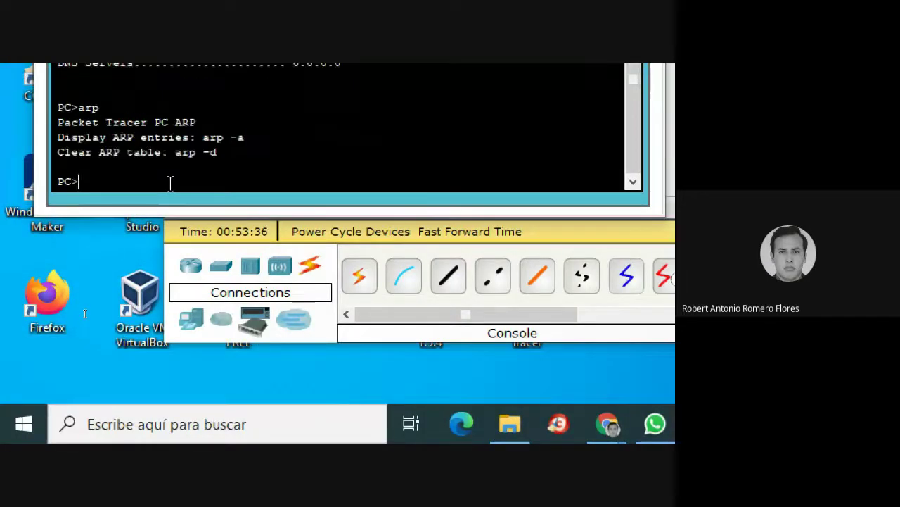
pyautogui.write('arp -')
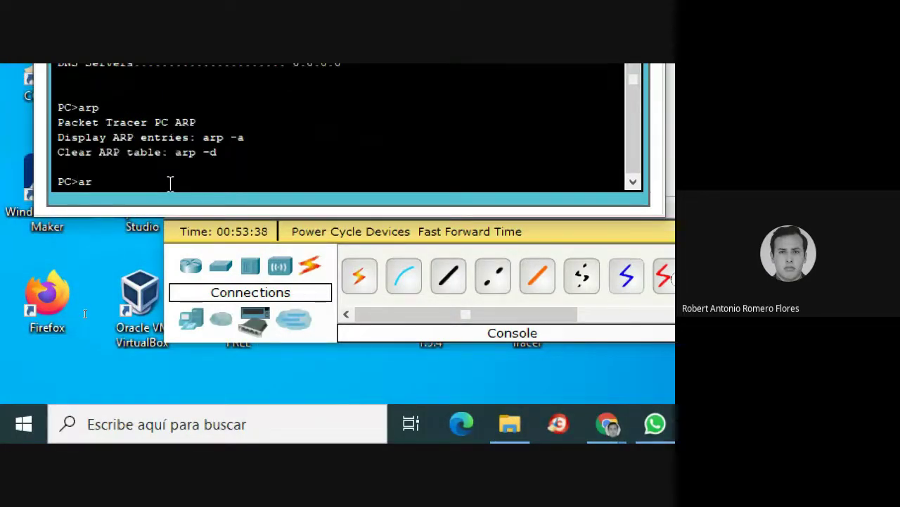
pyautogui.write('a')
pyautogui.press('Return')
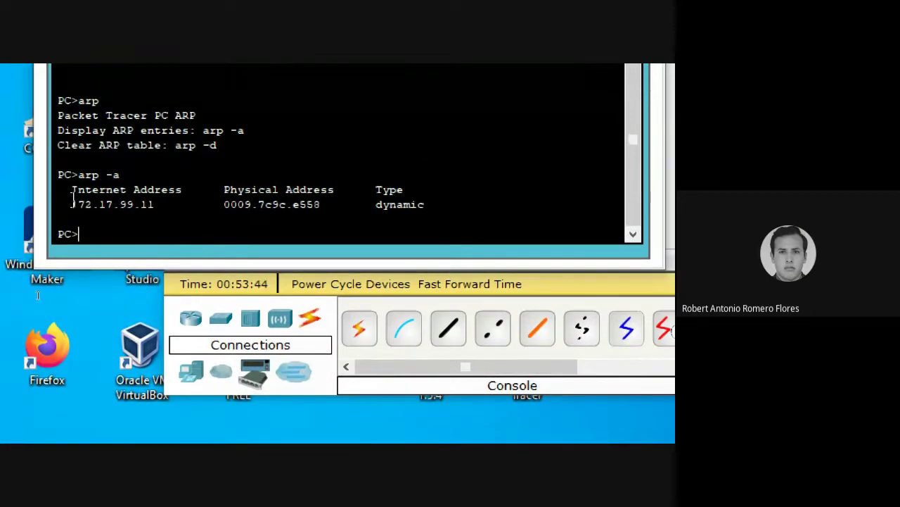
# Examine the IP and physical address in the PC's ARP entry, and close the PC's command prompt and window
pyautogui.moveTo(73, 205); pyautogui.dragTo(322, 205)
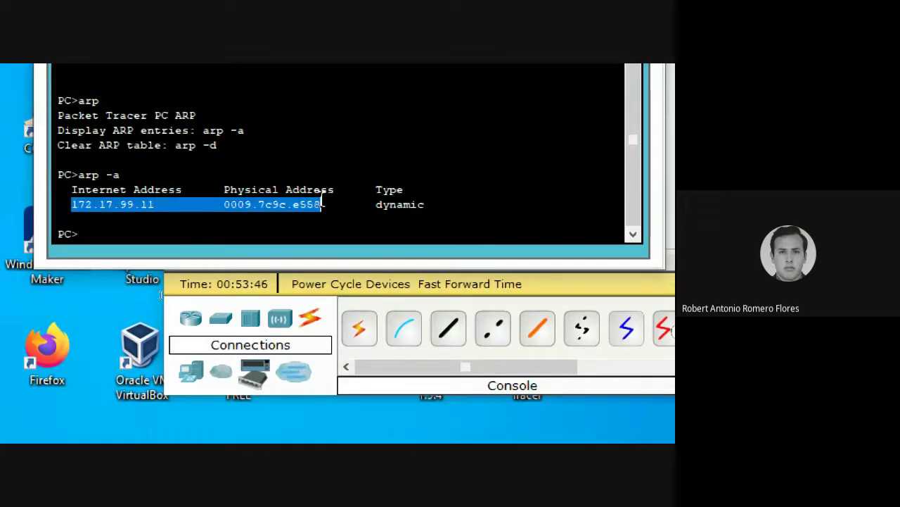
pyautogui.click(203, 233)
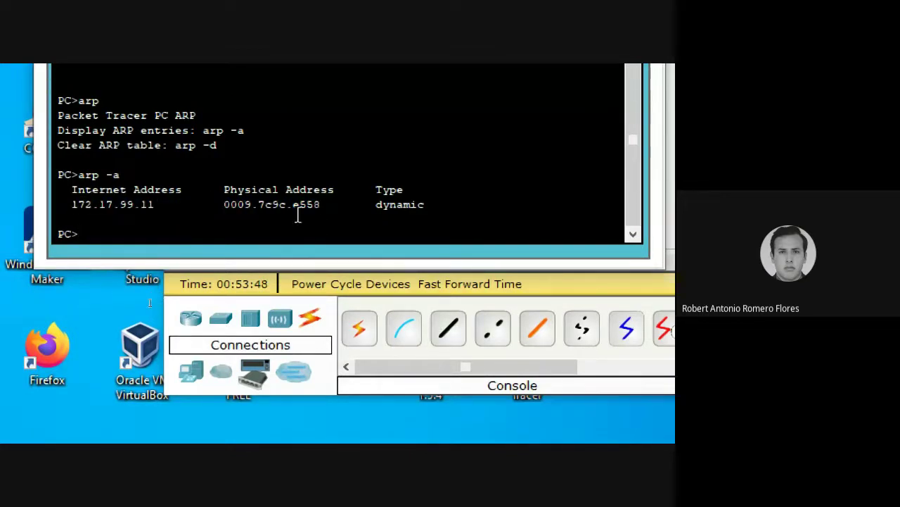
pyautogui.moveTo(328, 204); pyautogui.dragTo(57, 174)
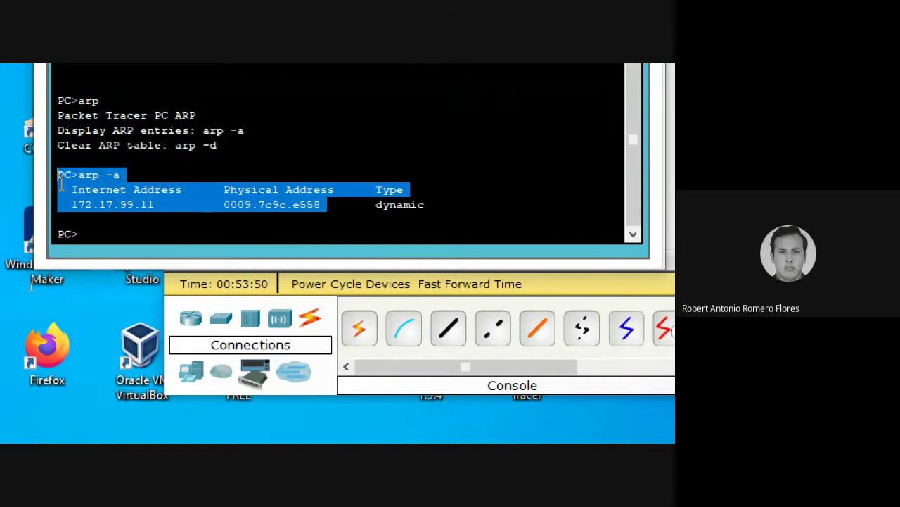
pyautogui.click(161, 224)
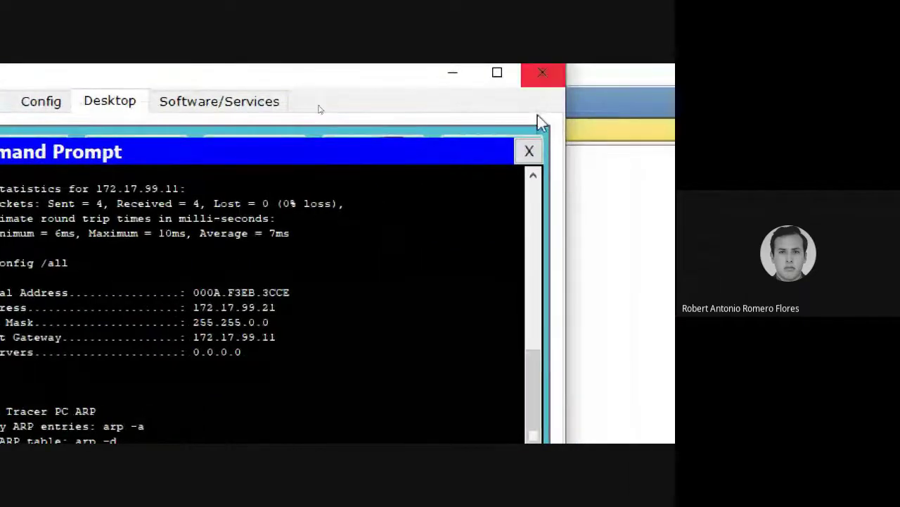
pyautogui.click(529, 150)
pyautogui.click(543, 72)
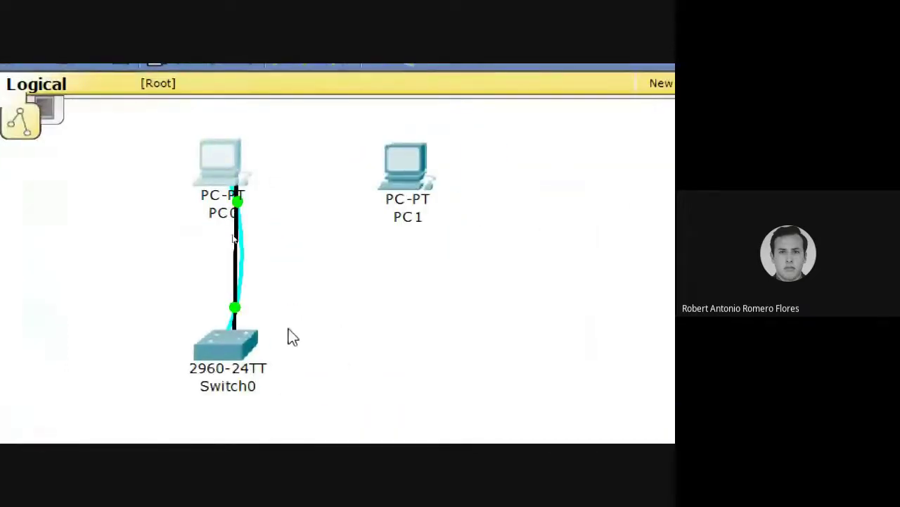
# Reopen Switch0's command line and display only the dynamic entries of its MAC address table
pyautogui.click(230, 349)
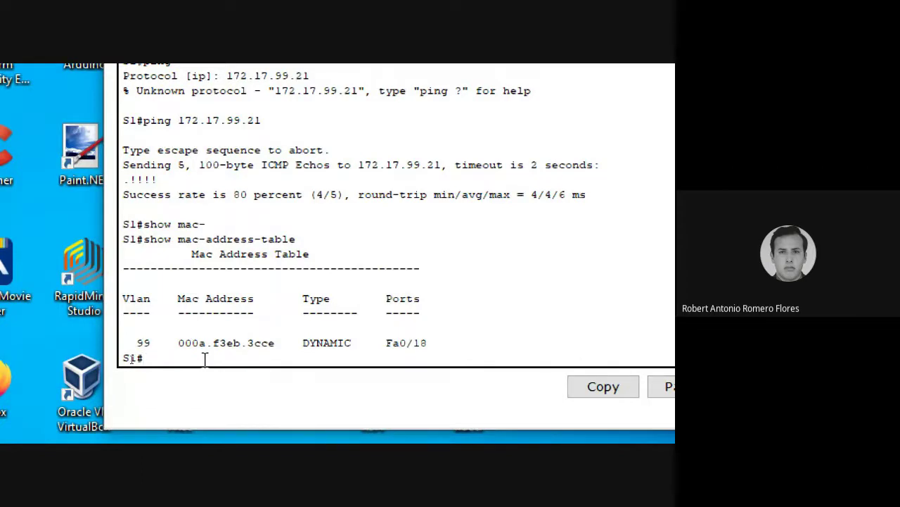
pyautogui.press('Up')
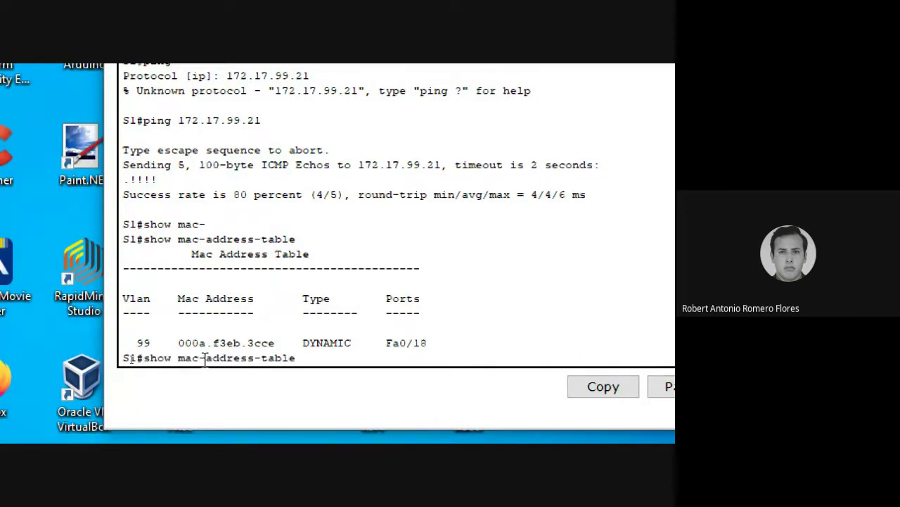
pyautogui.write('dynamic')
pyautogui.press('Return')
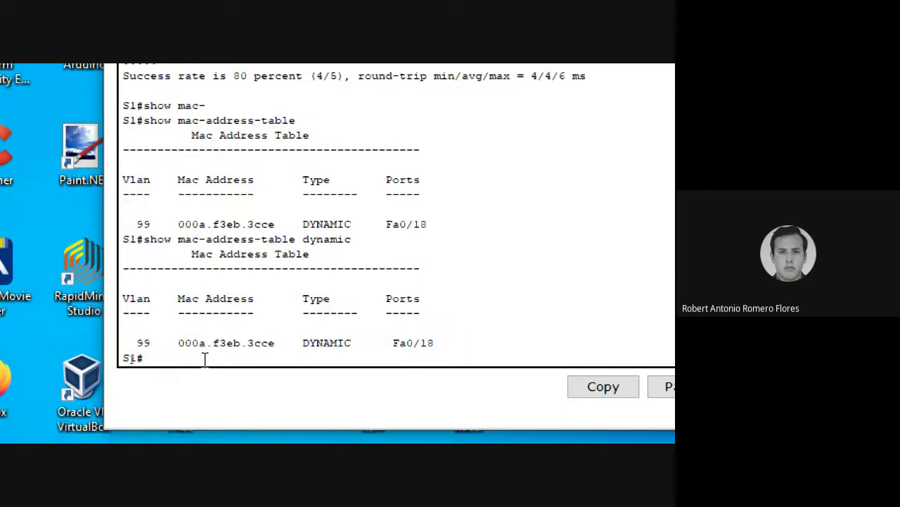
# Try to add a static MAC entry 000a.f3eb.3ccb on int fa0/18, VLAN 99, from S1's privileged mode
pyautogui.write('mac-address-table')
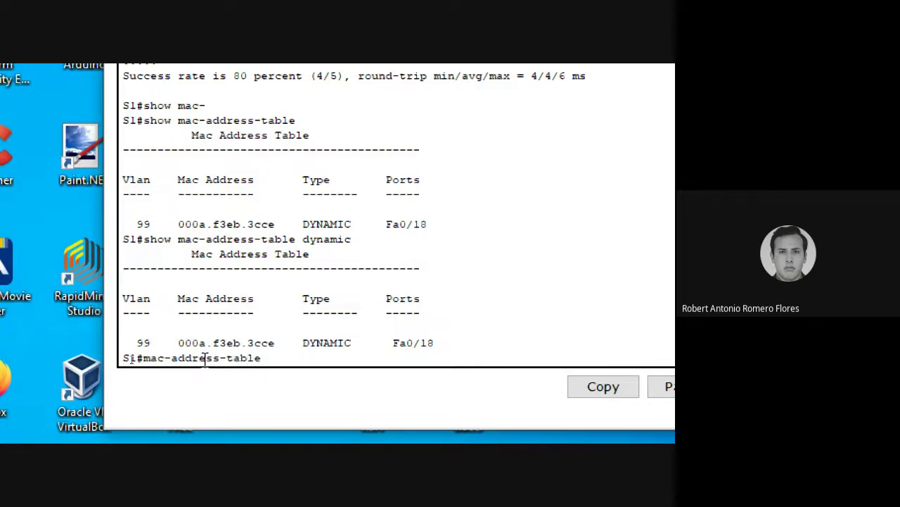
pyautogui.write(' static')
pyautogui.write('000a.f3eb.')
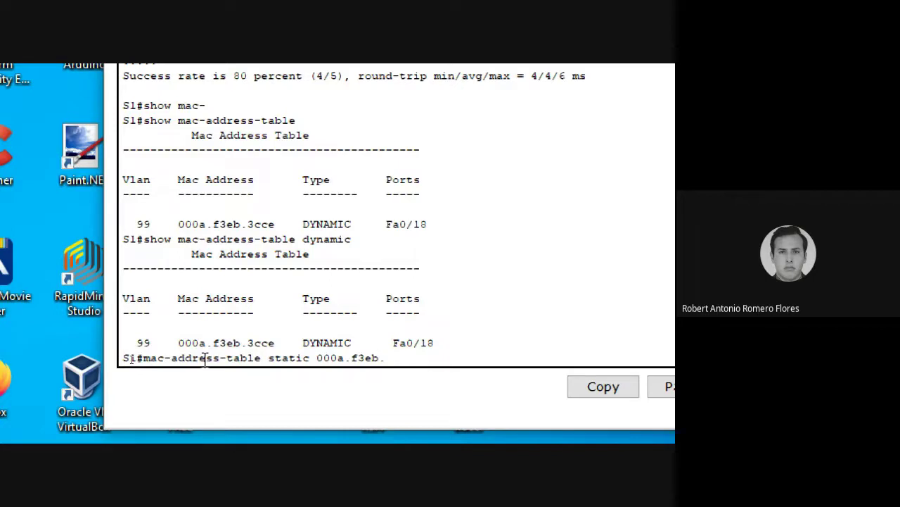
pyautogui.write('3ccb int fa')
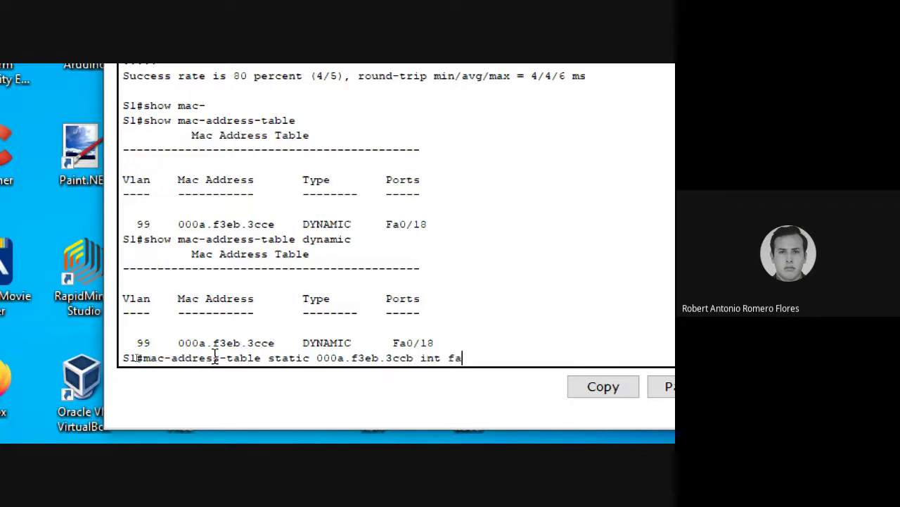
pyautogui.write('0/18 vlan99')
pyautogui.press('BackSpace')
pyautogui.press('BackSpace')
pyautogui.write('99')
pyautogui.press('Return')
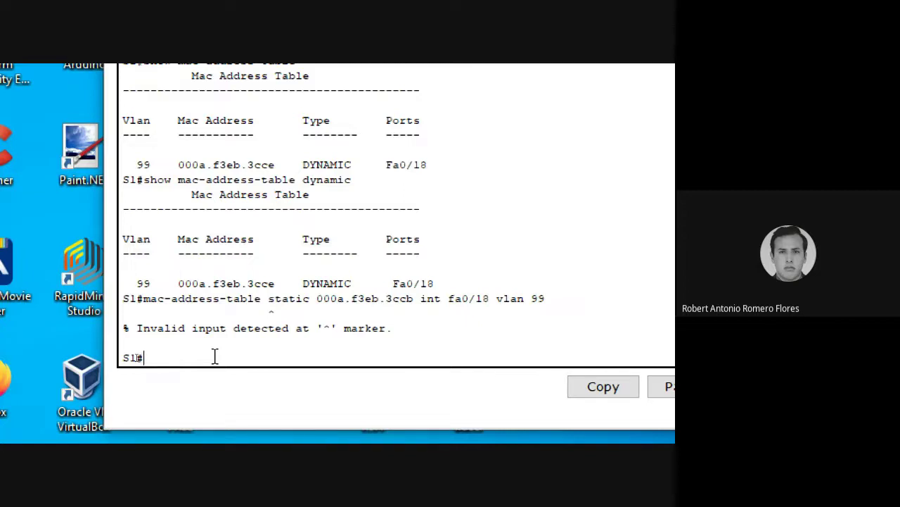
# Enter global configuration mode on S1 with config t
pyautogui.write('conf')
pyautogui.press('BackSpace')
pyautogui.press('BackSpace')
pyautogui.press('BackSpace')
pyautogui.write('onfig t')
pyautogui.press('Return')
# Try to add static MAC entry 000a.f3eb.3ccb from configuration mode, specifying int fa0/18 before vlan 99
pyautogui.write('ma')
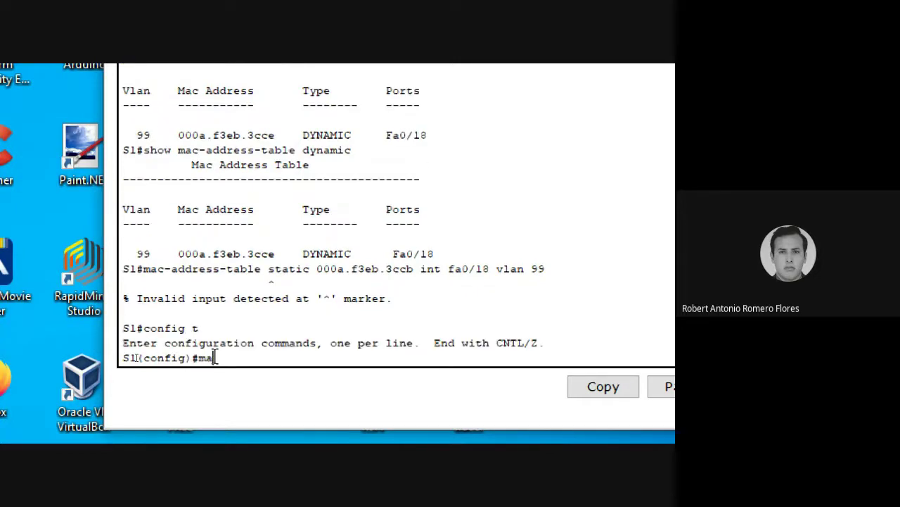
pyautogui.write('c-address-t')
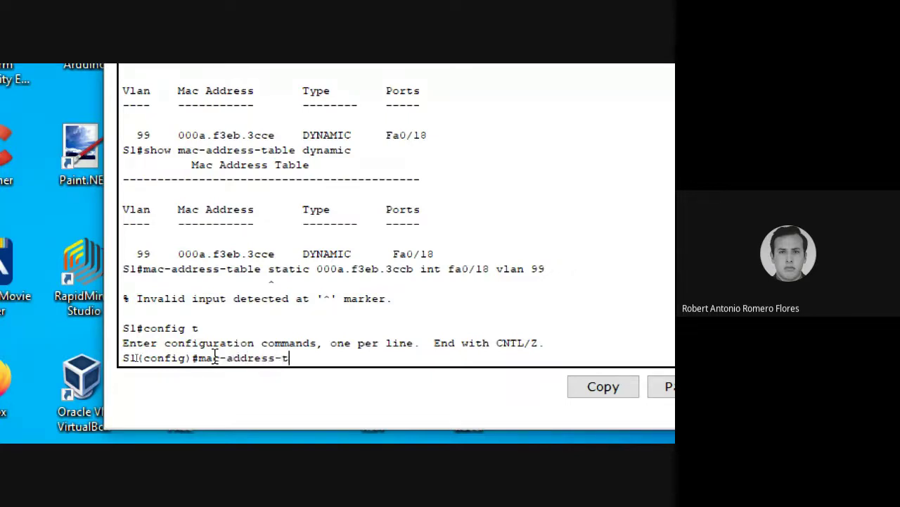
pyautogui.write('able static 000')
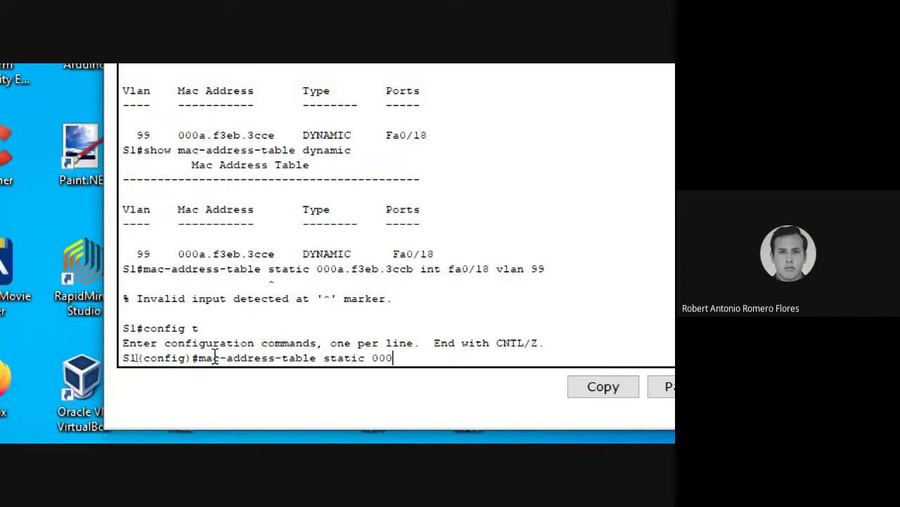
pyautogui.write('a.f3eb.3ccb')
pyautogui.write('int')
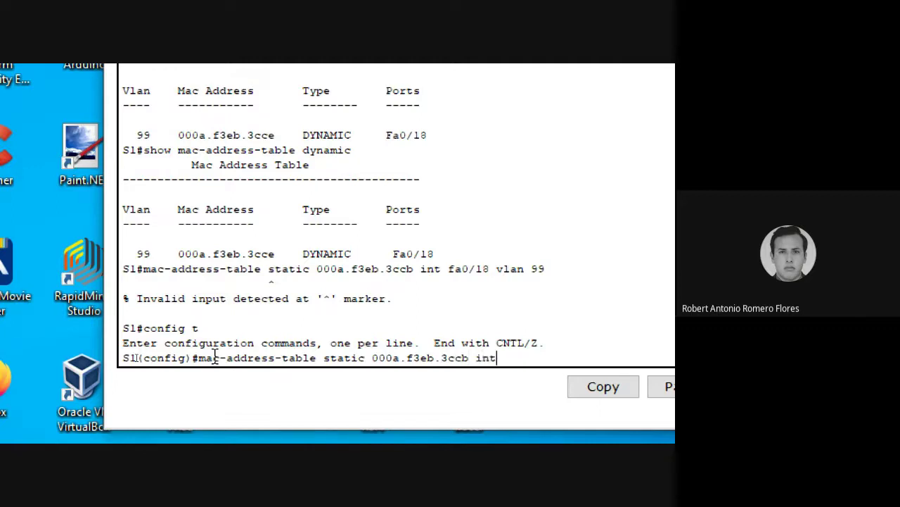
pyautogui.write(' fa0/18 vlan ')
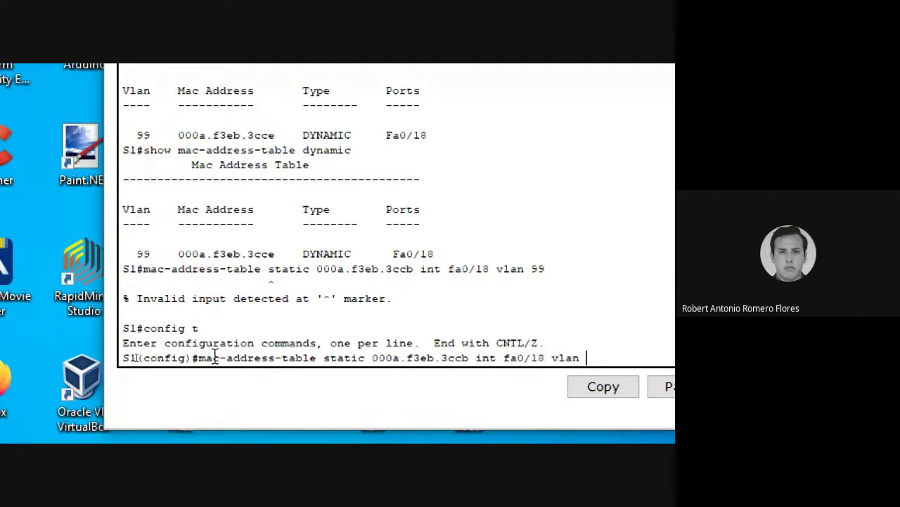
pyautogui.write('99')
pyautogui.press('Return')
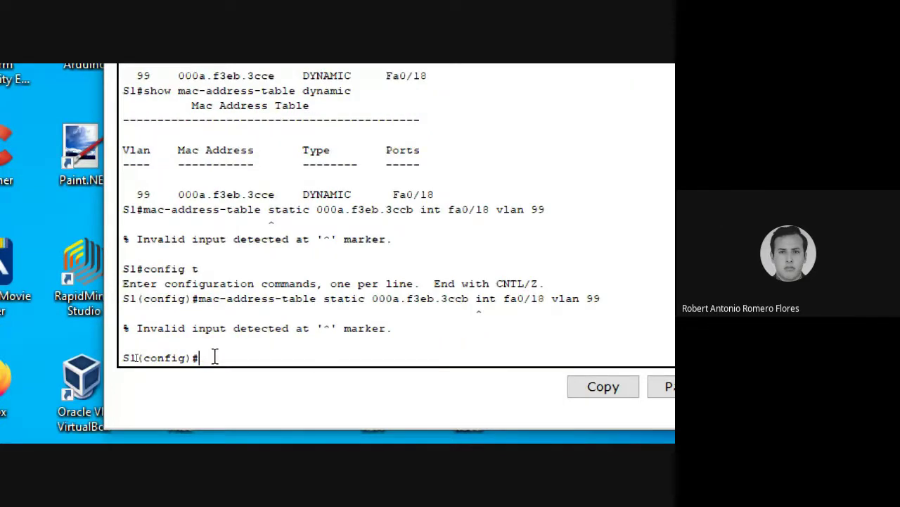
# Try to rework the recalled static MAC command by inserting vlan 99 before int fa0/18
pyautogui.press('Up')
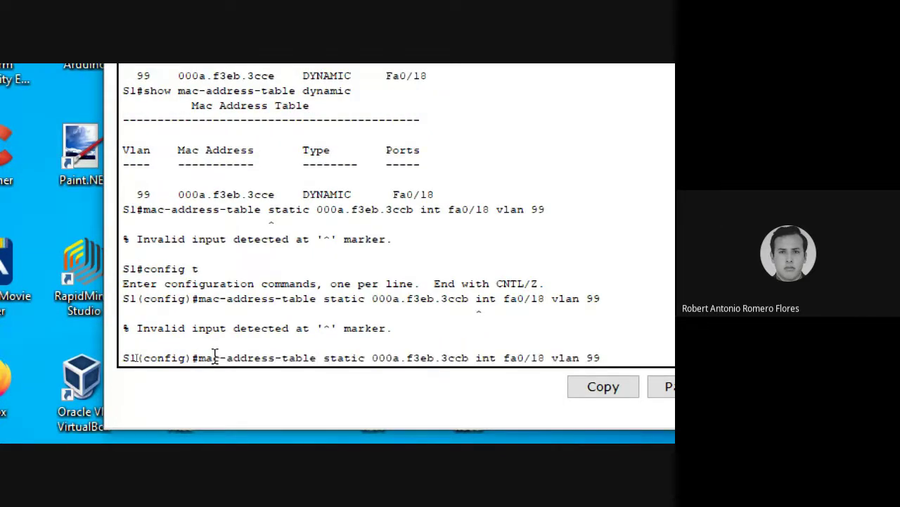
pyautogui.press('Left')
pyautogui.press('Left')
pyautogui.press('Left')
pyautogui.press('Left')
pyautogui.press('Left')
pyautogui.press('Left')
pyautogui.press('Left')
pyautogui.press('Left')
pyautogui.press('Left')
pyautogui.press('Left')
pyautogui.press('Left')
pyautogui.press('Left')
pyautogui.press('Left')
pyautogui.press('Left')
pyautogui.press('Left')
pyautogui.press('Left')
pyautogui.press('Left')
pyautogui.write('vlan 99')
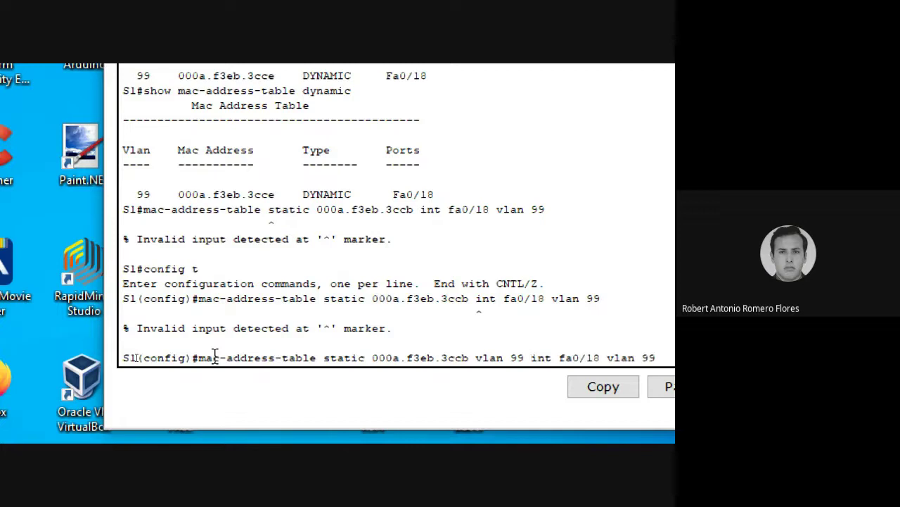
pyautogui.press('Right')
pyautogui.press('Right')
pyautogui.press('Right')
pyautogui.press('Right')
pyautogui.press('Right')
pyautogui.press('Right')
pyautogui.press('Right')
pyautogui.press('Right')
pyautogui.press('Right')
pyautogui.press('Right')
pyautogui.press('Right')
pyautogui.press('Right')
pyautogui.press('Right')
pyautogui.press('Right')
pyautogui.press('Right')
pyautogui.press('Right')
pyautogui.press('Right')
# Cut the static MAC command back to address 000a.f3eb.3ccb and list the options that can follow it
pyautogui.press('BackSpace')
pyautogui.press('BackSpace')
pyautogui.press('BackSpace')
pyautogui.press('BackSpace')
pyautogui.press('BackSpace')
pyautogui.press('BackSpace')
pyautogui.press('BackSpace')
pyautogui.press('BackSpace')
pyautogui.press('BackSpace')
pyautogui.press('BackSpace')
pyautogui.press('BackSpace')
pyautogui.press('BackSpace')
pyautogui.press('BackSpace')
pyautogui.press('BackSpace')
pyautogui.press('BackSpace')
pyautogui.press('BackSpace')
pyautogui.press('BackSpace')
pyautogui.press('BackSpace')
pyautogui.press('BackSpace')
pyautogui.press('BackSpace')
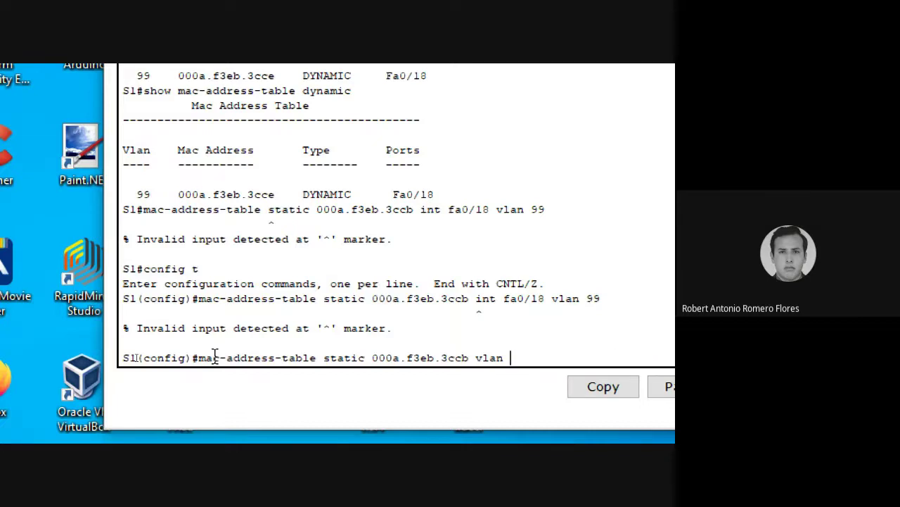
pyautogui.press('BackSpace')
pyautogui.press('BackSpace')
pyautogui.press('BackSpace')
pyautogui.write('?')
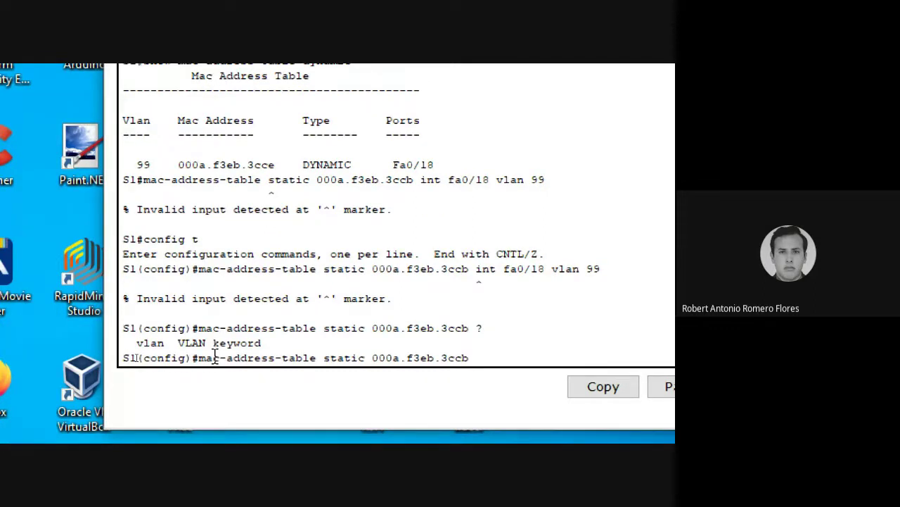
# Rebuild the command as mac-address-table static 000a.f3eb.3ccb vlan 99 and list the options that can follow it
pyautogui.hotkey('ctrl', 'u')
pyautogui.write('end')
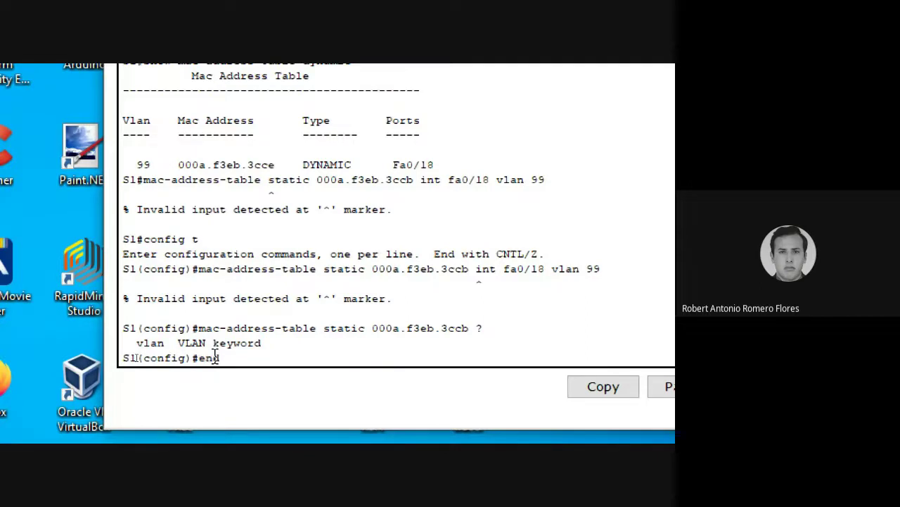
pyautogui.press('Up')
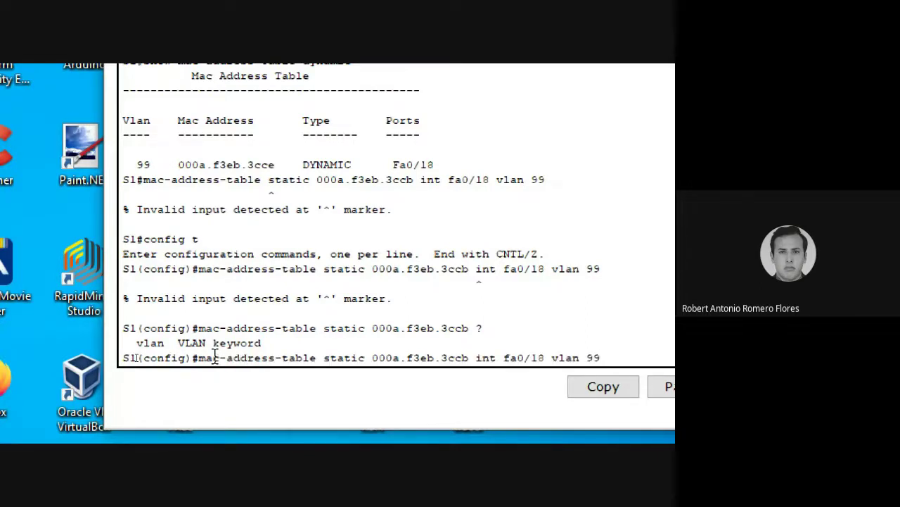
pyautogui.press('BackSpace')
pyautogui.press('BackSpace')
pyautogui.press('BackSpace')
pyautogui.press('BackSpace')
pyautogui.press('BackSpace')
pyautogui.press('BackSpace')
pyautogui.press('BackSpace')
pyautogui.press('BackSpace')
pyautogui.press('BackSpace')
pyautogui.press('BackSpace')
pyautogui.press('BackSpace')
pyautogui.press('BackSpace')
pyautogui.press('BackSpace')
pyautogui.press('BackSpace')
pyautogui.press('BackSpace')
pyautogui.press('BackSpace')
pyautogui.press('BackSpace')
pyautogui.press('BackSpace')
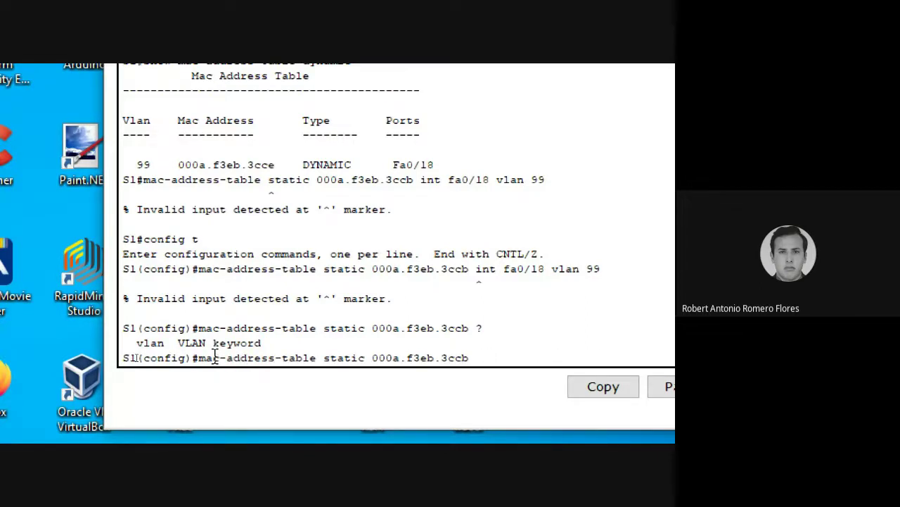
pyautogui.write('vlan 99 ?')
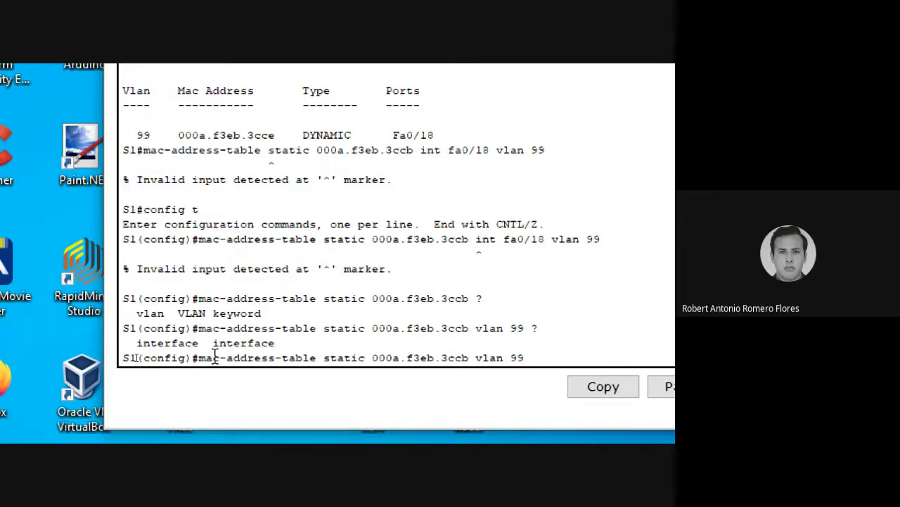
# List the available interface types, and complete the static MAC entry for VLAN 99 with int fa0/18
pyautogui.write('int ?')
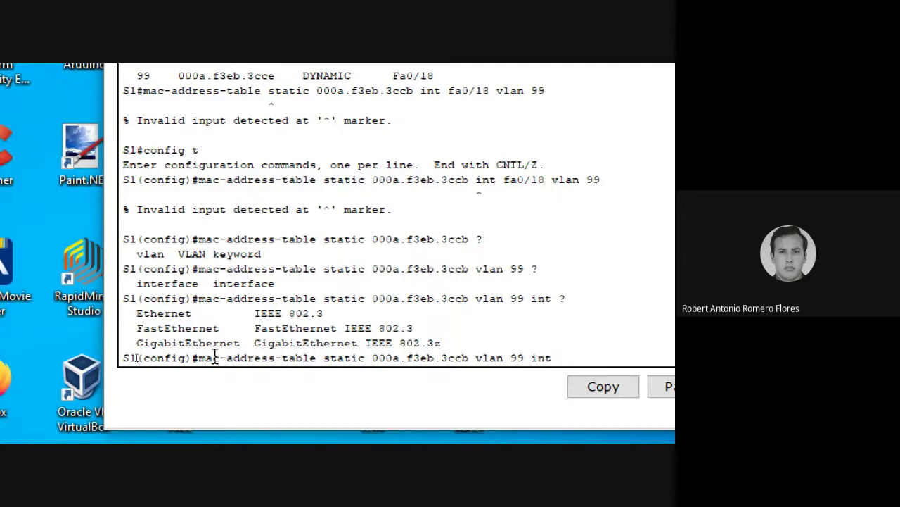
pyautogui.write('fa0/18')
pyautogui.press('Return')
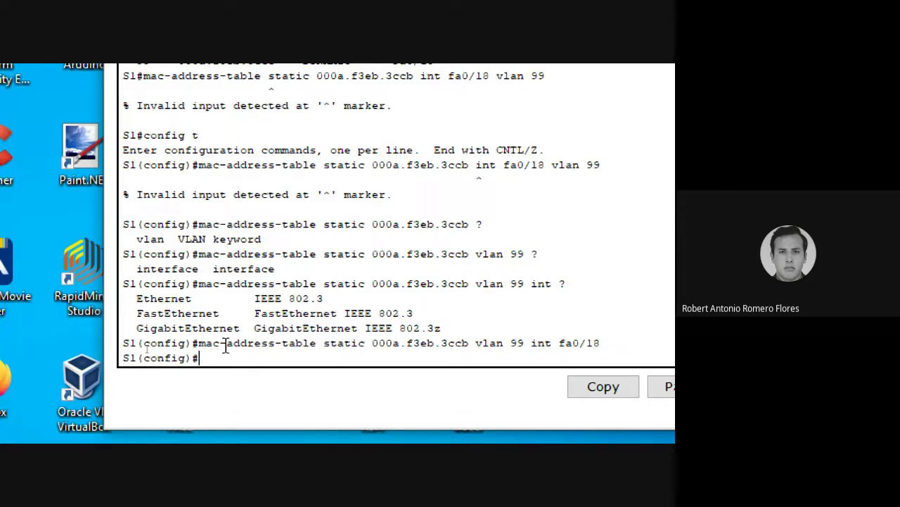
# Review the rejected static MAC command and the help queries showing the required order of keywords
pyautogui.moveTo(611, 168); pyautogui.dragTo(201, 167)
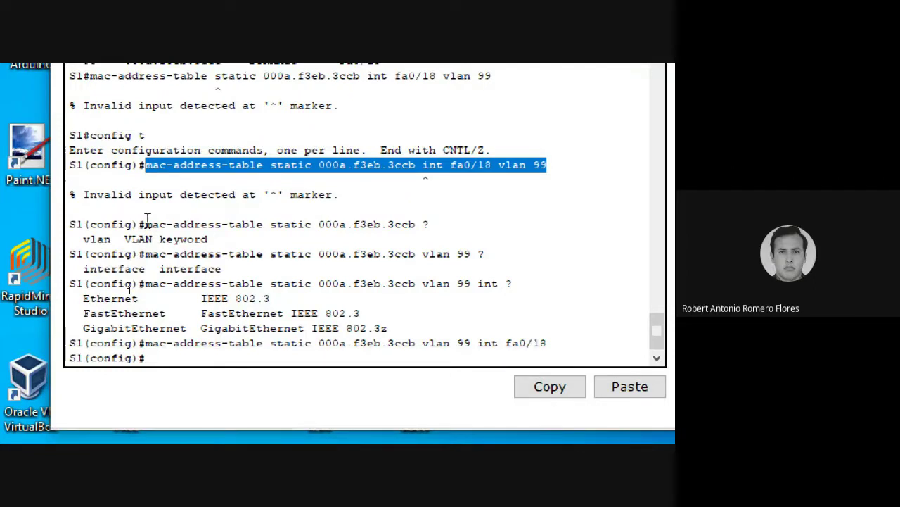
pyautogui.moveTo(145, 223); pyautogui.dragTo(437, 226)
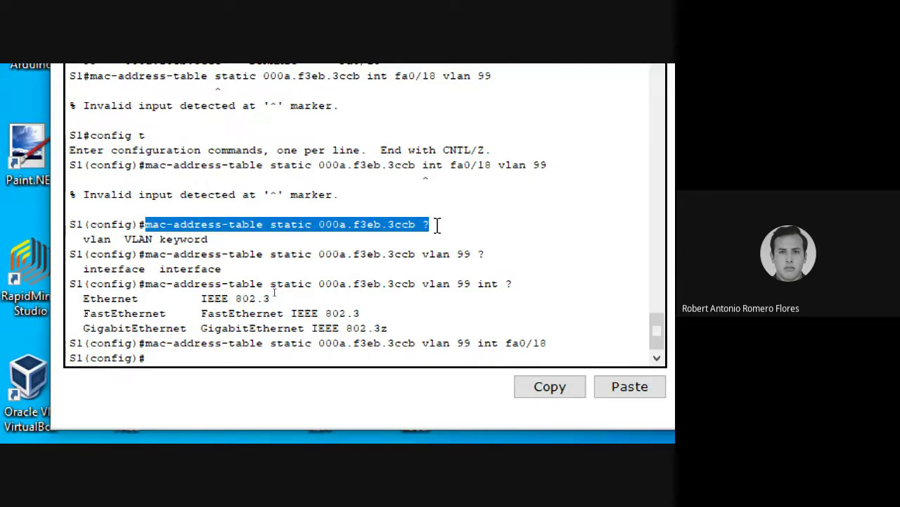
pyautogui.click(423, 229)
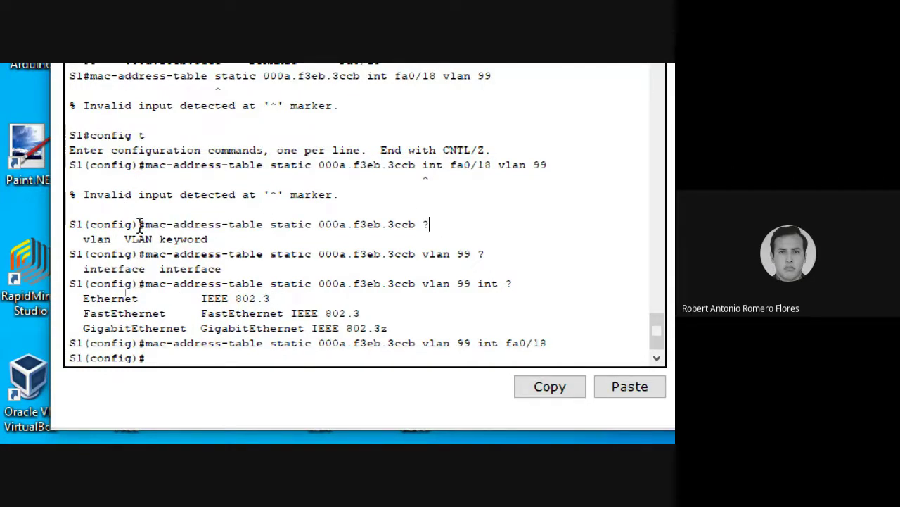
pyautogui.moveTo(146, 224); pyautogui.dragTo(434, 224)
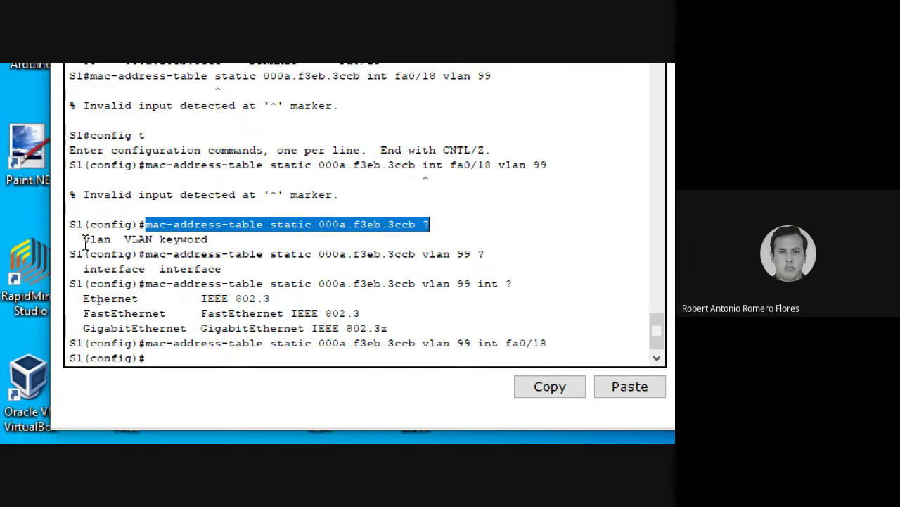
pyautogui.moveTo(83, 239); pyautogui.dragTo(211, 240)
pyautogui.click(272, 256)
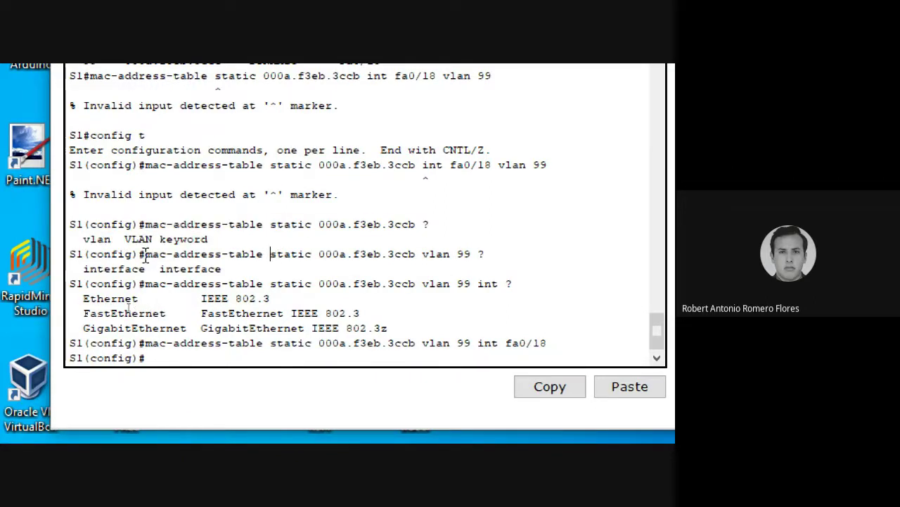
pyautogui.moveTo(145, 255); pyautogui.dragTo(510, 253)
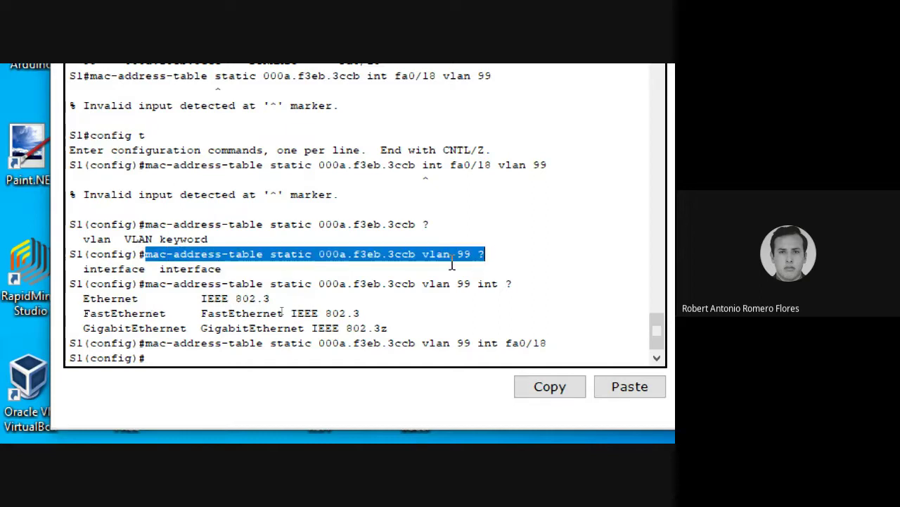
pyautogui.click(493, 258)
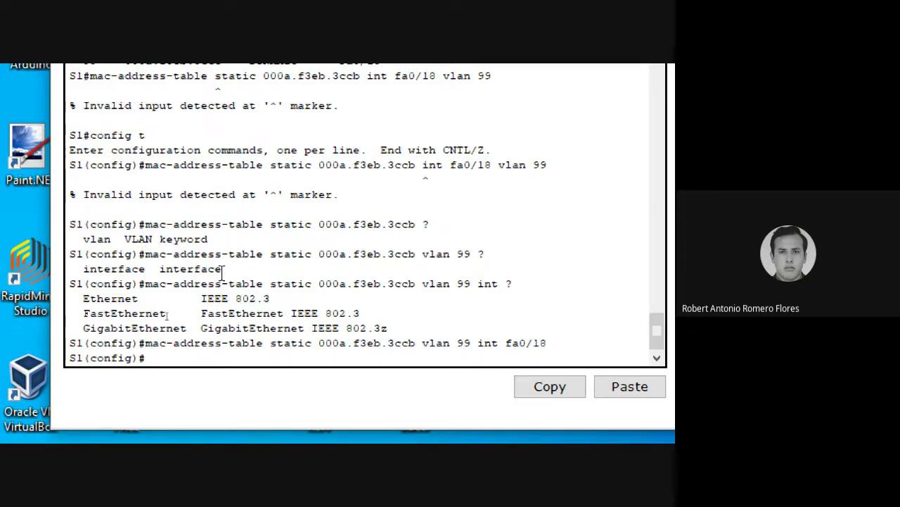
pyautogui.moveTo(222, 271); pyautogui.dragTo(70, 255)
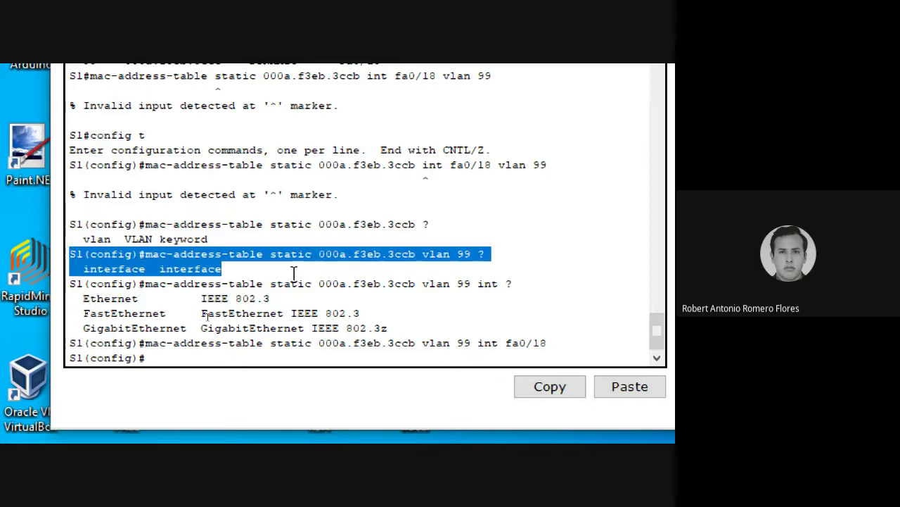
pyautogui.click(324, 275)
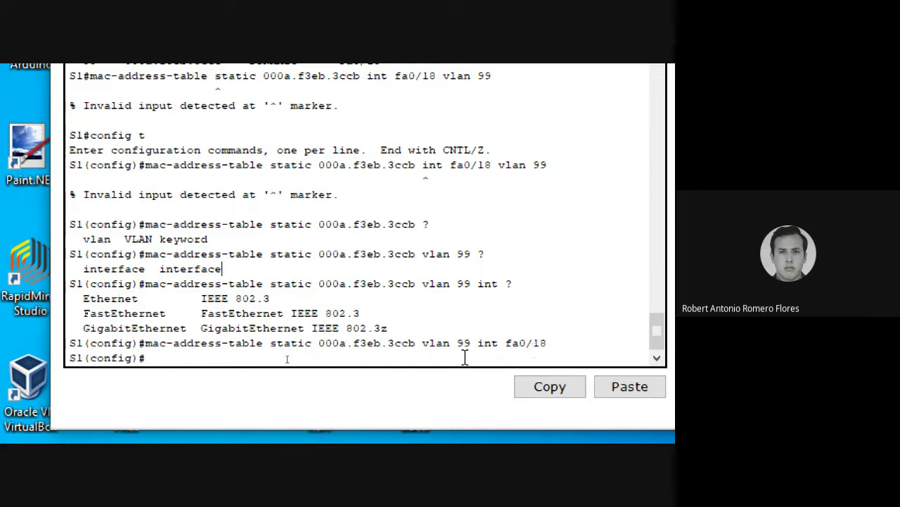
# Exit configuration mode and save S1's configuration with wr
pyautogui.click(365, 361)
pyautogui.write('exit')
pyautogui.press('Return')
pyautogui.write('wr')
pyautogui.press('Return')
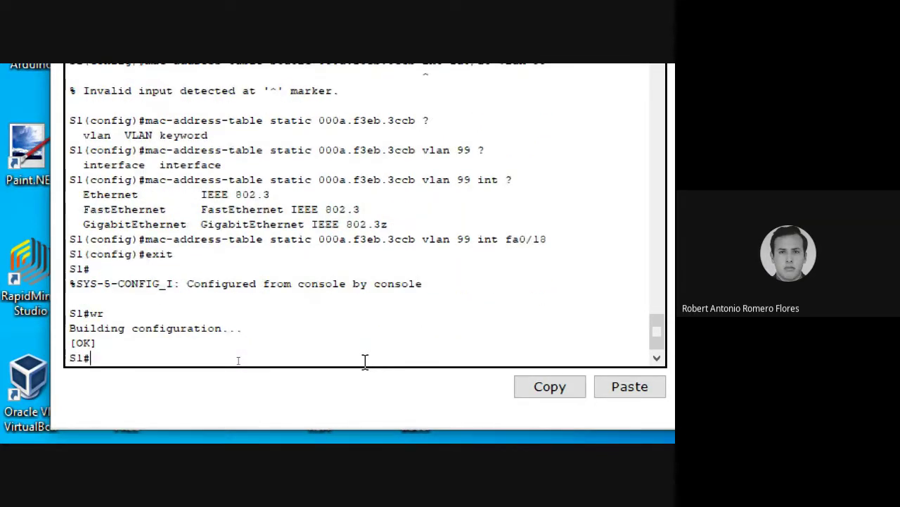
# Display S1's MAC address table and check the type of the entry on Fa0/18
pyautogui.write('show mac-a')
pyautogui.press('Tab')
pyautogui.press('Return')
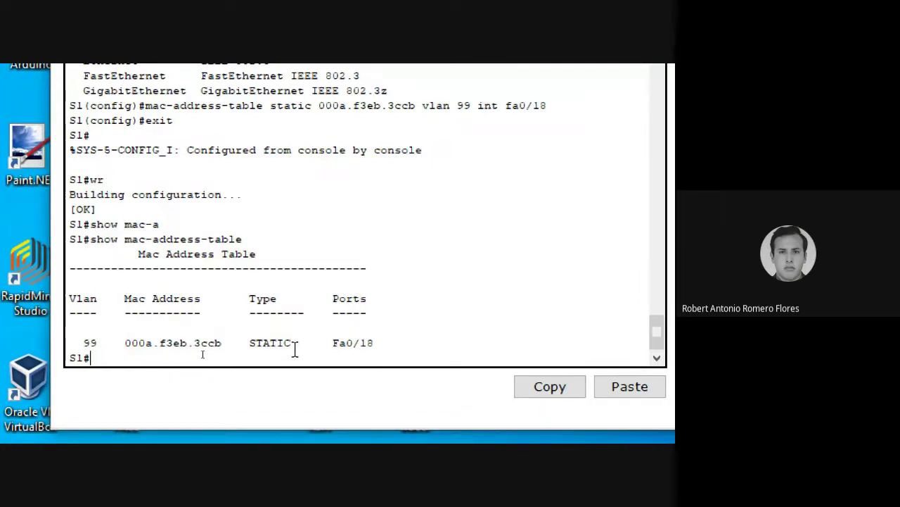
pyautogui.moveTo(293, 342); pyautogui.dragTo(244, 338)
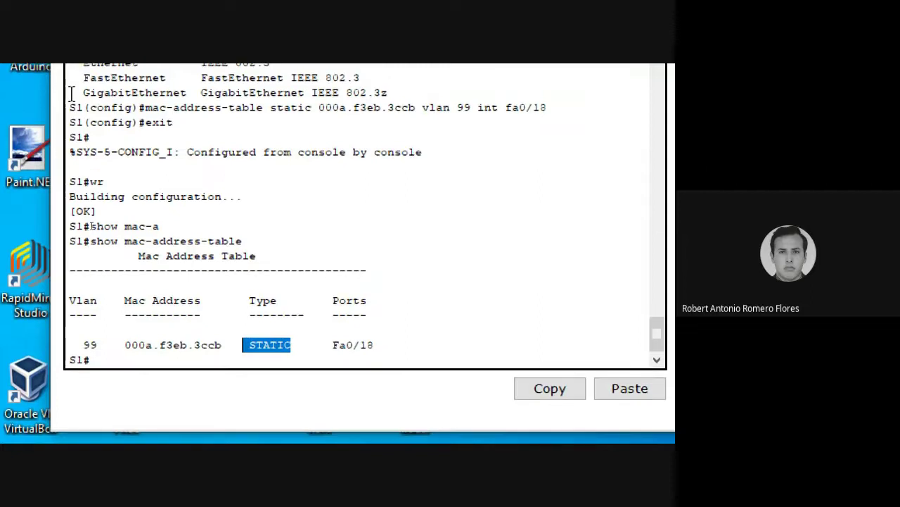
# Review the commands that added the static entry, saved the configuration and displayed the MAC address table
pyautogui.scroll(1, 153, 140)
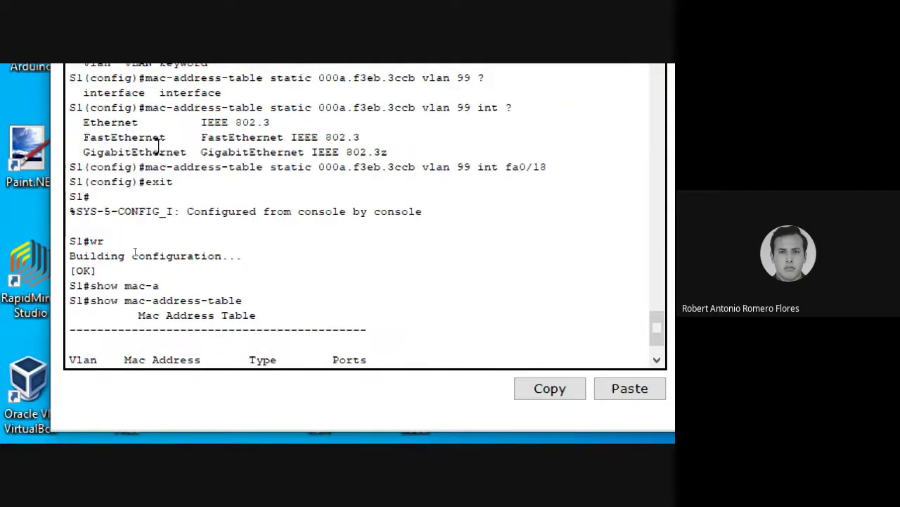
pyautogui.scroll(-1, 158, 144)
pyautogui.moveTo(70, 108); pyautogui.dragTo(111, 250)
pyautogui.click(254, 241)
pyautogui.click(94, 241)
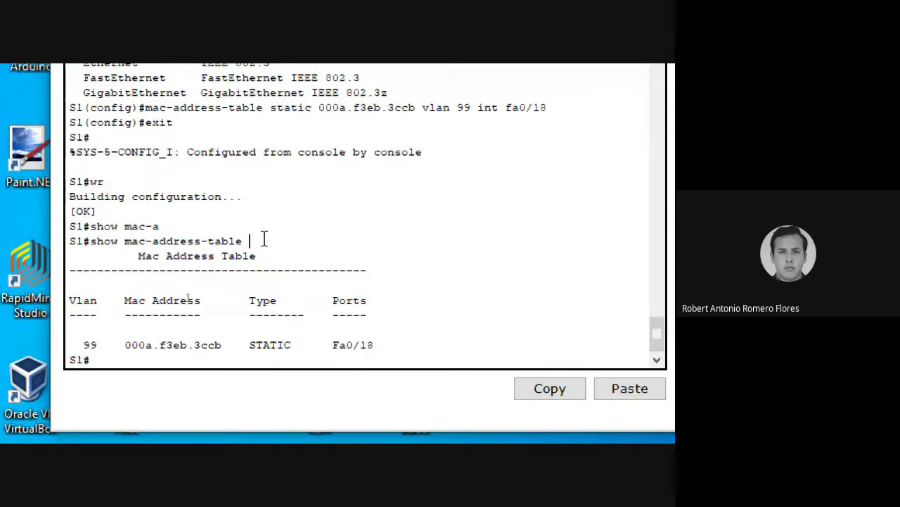
pyautogui.moveTo(269, 240); pyautogui.dragTo(69, 243)
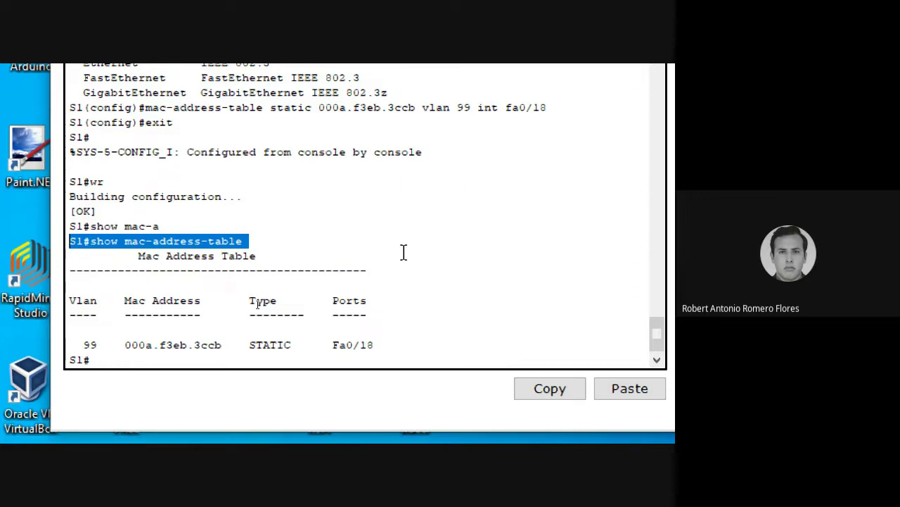
pyautogui.click(166, 360)
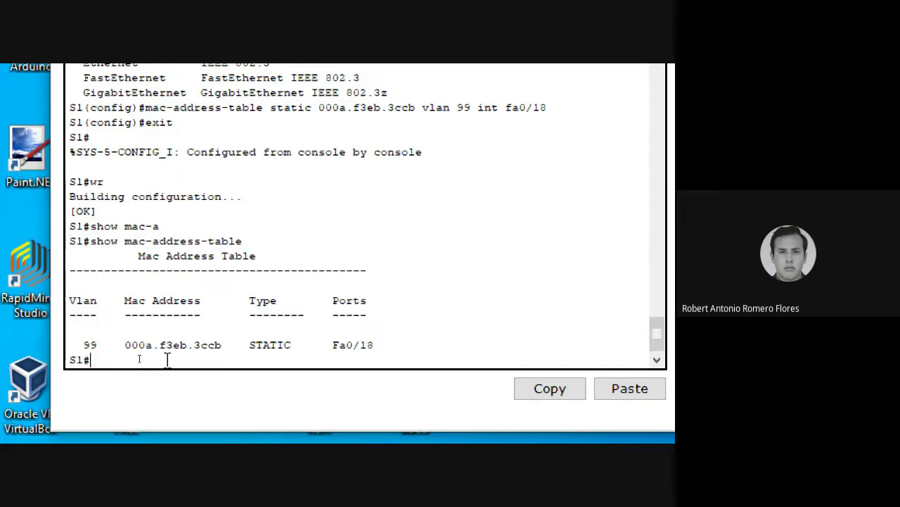
pyautogui.write('con')
pyautogui.press('BackSpace')
pyautogui.press('BackSpace')
pyautogui.press('BackSpace')
# Highlight the MAC address in the static entry command, and switch from the S1 window to PC0's command prompt
pyautogui.moveTo(318, 108); pyautogui.dragTo(418, 125)
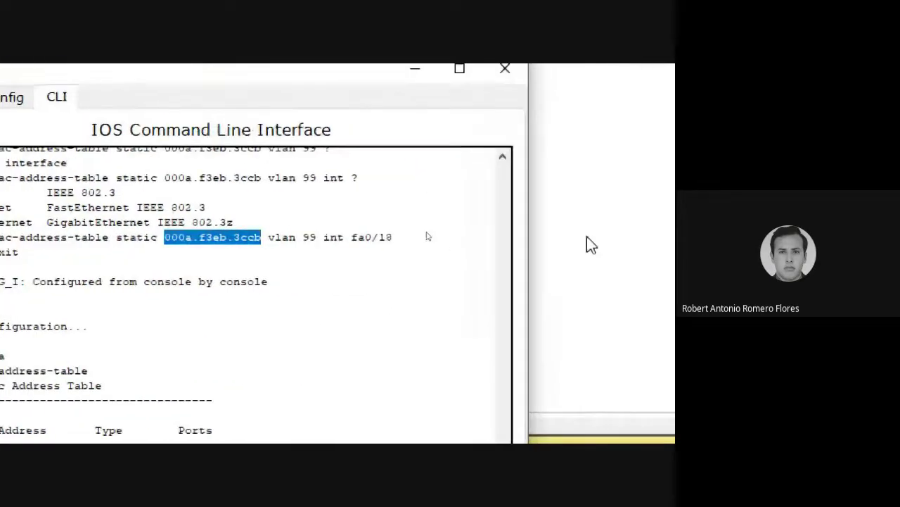
pyautogui.hotkey('alt', 'F4')
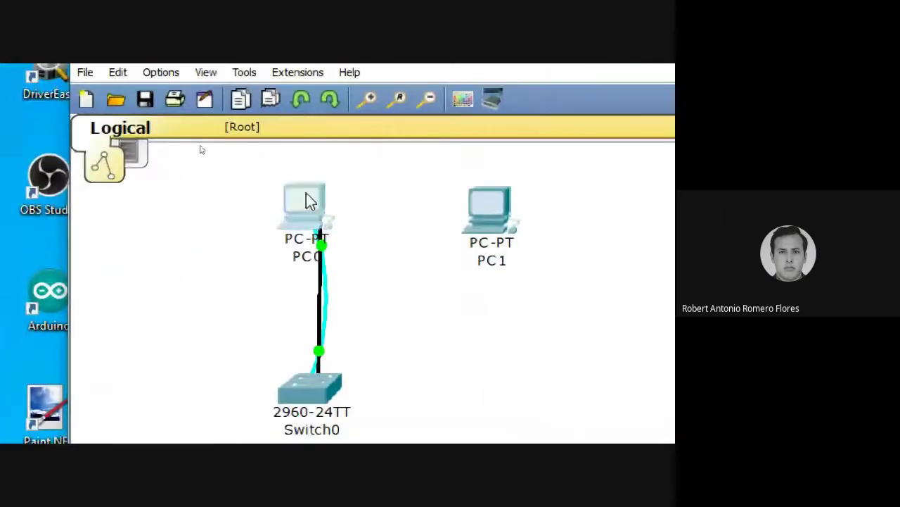
pyautogui.click(134, 76)
pyautogui.click(306, 204)
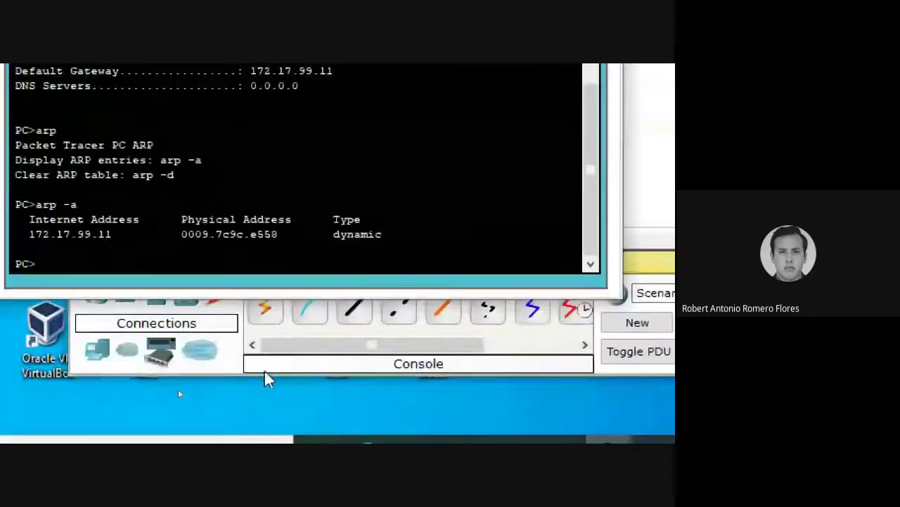
# Run ipconfig /all in PC0's command prompt and highlight the PC's physical address
pyautogui.press('Up')
pyautogui.press('Up')
pyautogui.press('Up')
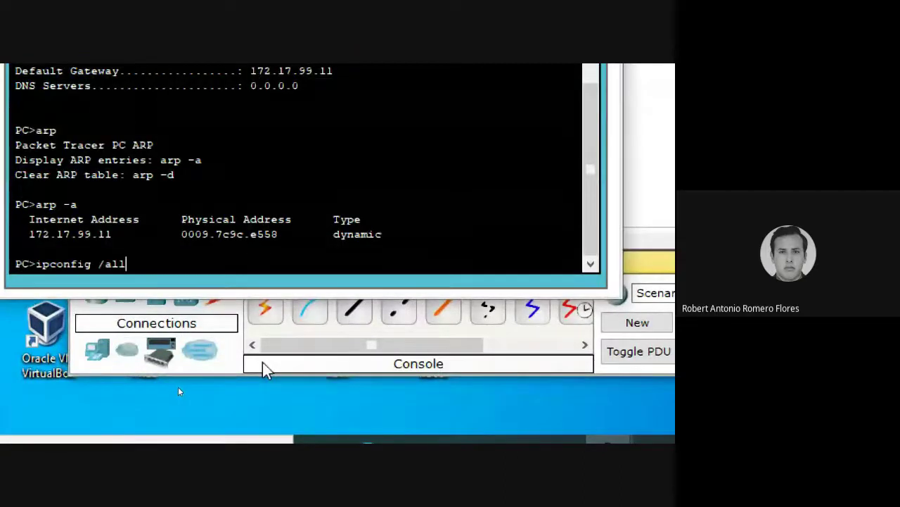
pyautogui.press('Return')
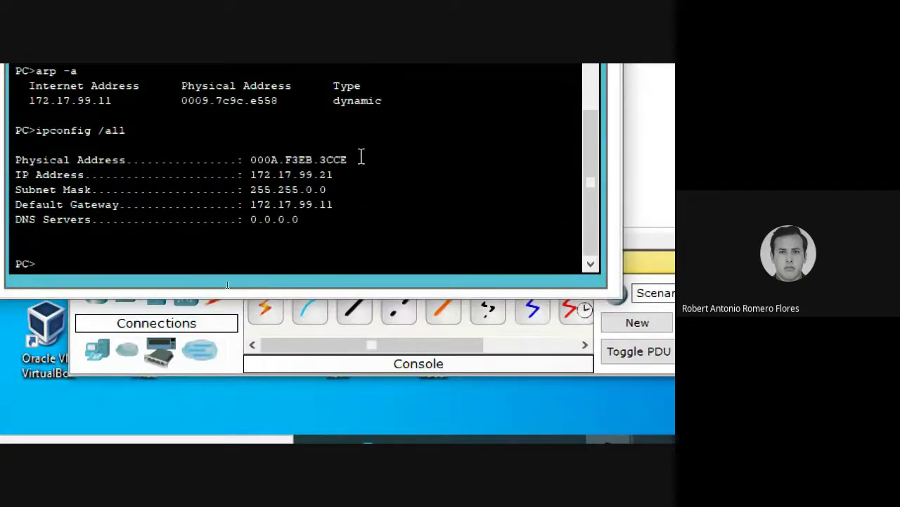
pyautogui.moveTo(347, 159); pyautogui.dragTo(251, 159)
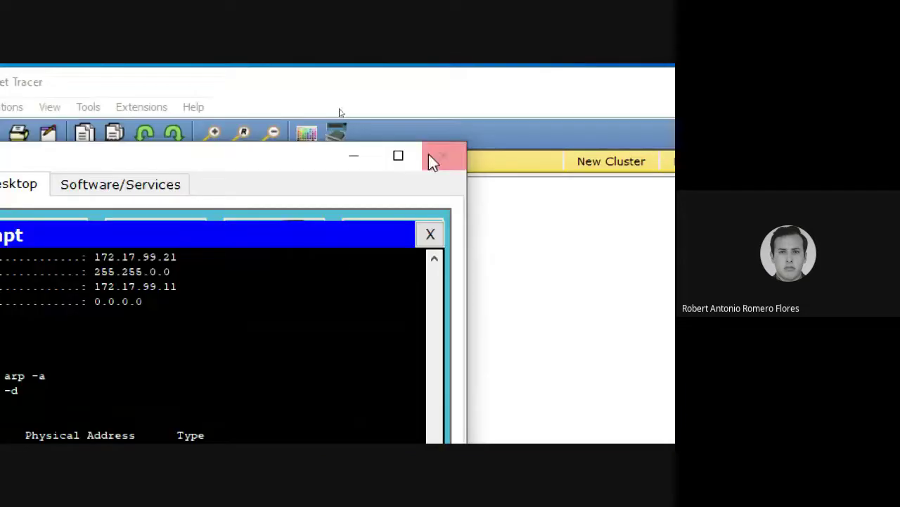
# Close PC0's window, return to S1's command line and enter global configuration mode with config t
pyautogui.click(431, 159)
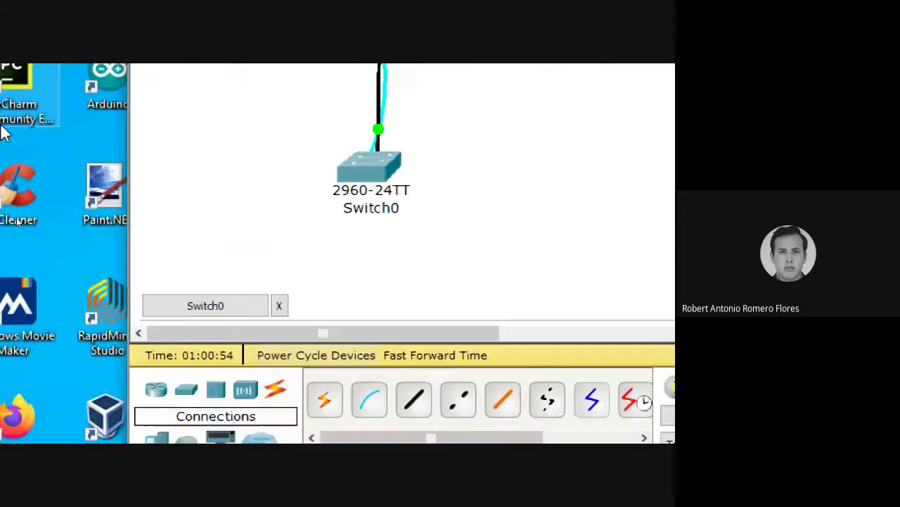
pyautogui.click(287, 339)
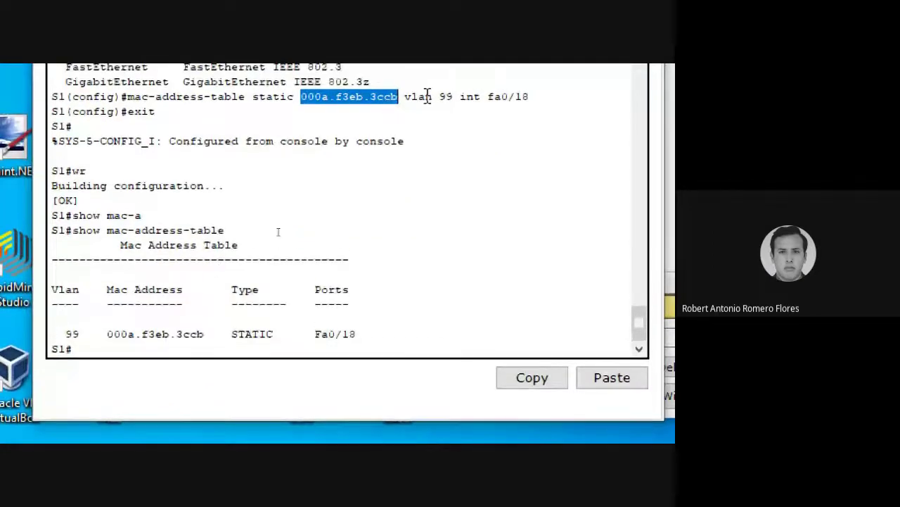
pyautogui.click(219, 354)
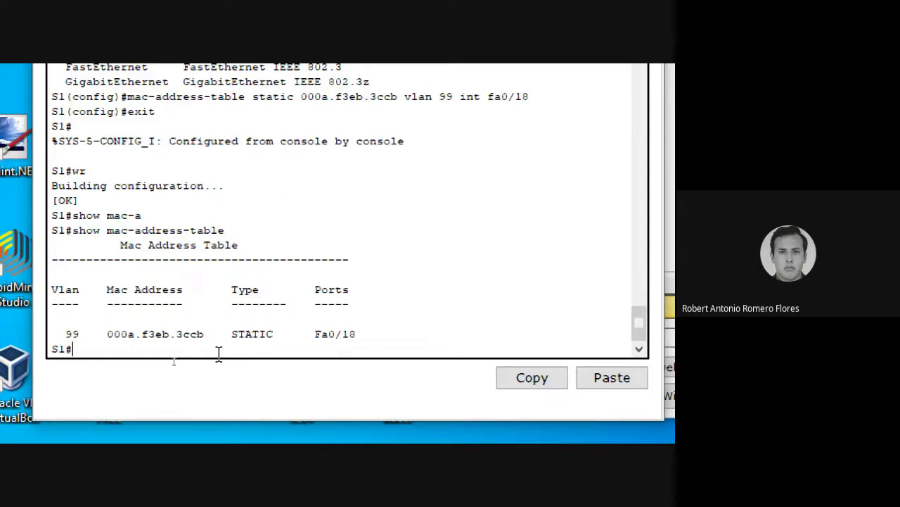
pyautogui.write('config t')
pyautogui.press('Return')
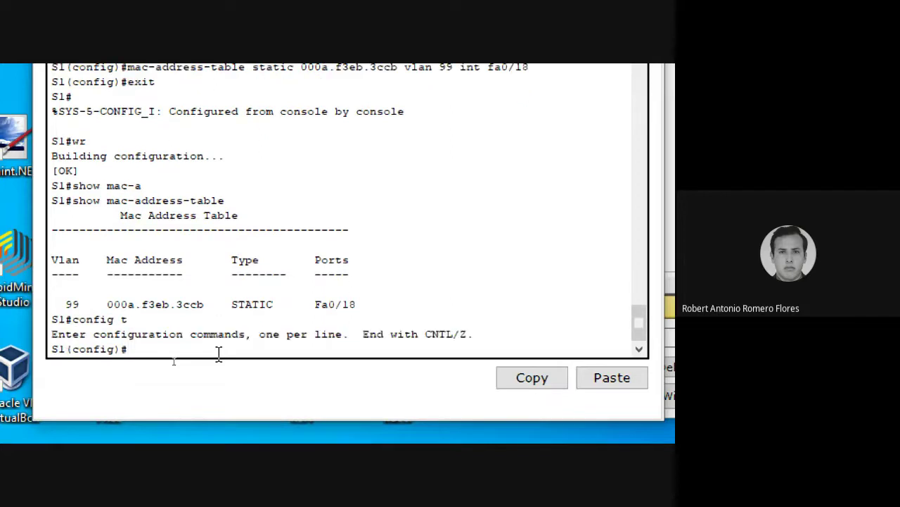
# Remove the static MAC entry with no mac-address-table static 000a.f3eb.3ccb vlan 99 int fa0/18
pyautogui.press('Up')
pyautogui.press('Up')
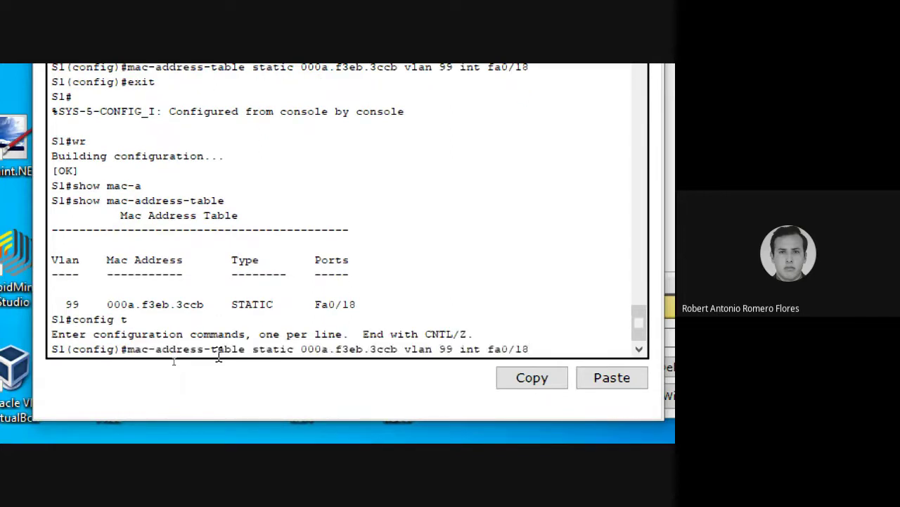
pyautogui.press('Left')
pyautogui.press('Left')
pyautogui.press('Left')
pyautogui.press('Left')
pyautogui.press('Left')
pyautogui.press('Left')
pyautogui.press('Left')
pyautogui.press('Left')
pyautogui.press('Left')
pyautogui.press('Left')
pyautogui.press('Left')
pyautogui.press('Left')
pyautogui.press('Left')
pyautogui.press('Left')
pyautogui.press('Left')
pyautogui.press('Left')
pyautogui.press('Left')
pyautogui.press('Left')
pyautogui.press('Left')
pyautogui.press('Left')
pyautogui.press('Left')
pyautogui.press('Left')
pyautogui.press('Left')
pyautogui.press('Left')
pyautogui.press('Left')
pyautogui.press('Left')
pyautogui.write('no')
pyautogui.press('Return')
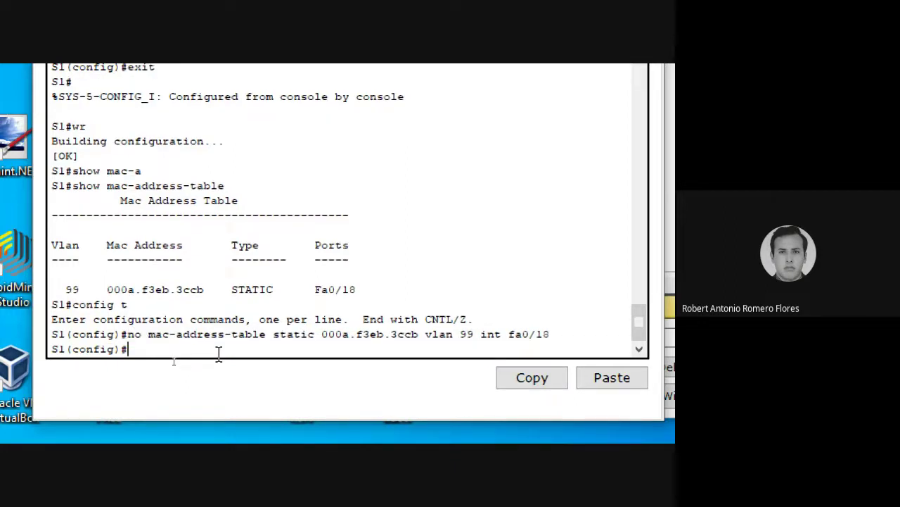
# Exit configuration mode, display S1's MAC address table, and highlight the command that removed the static entry
pyautogui.write('exit')
pyautogui.press('Return')
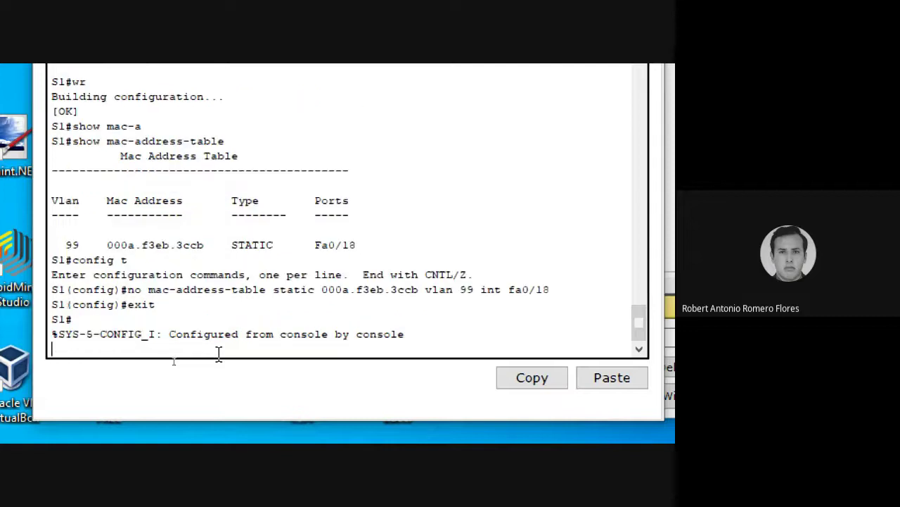
pyautogui.write('show mac')
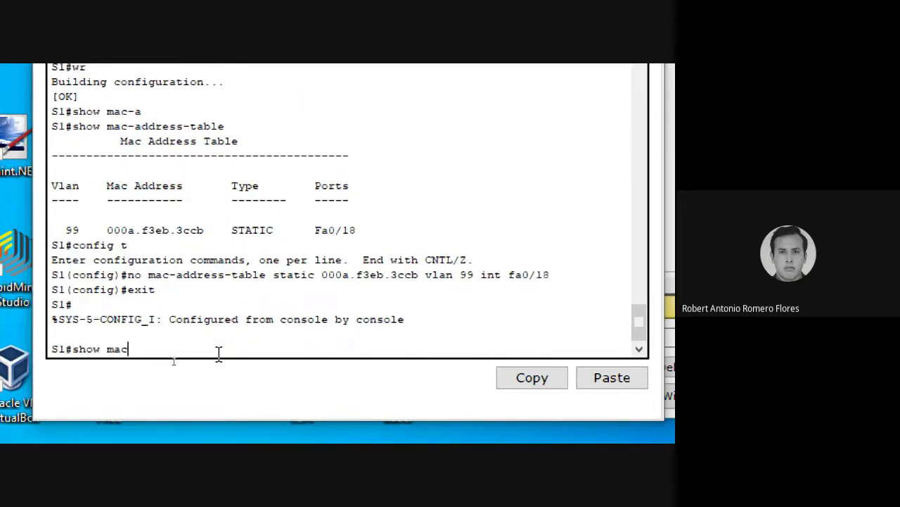
pyautogui.press('Tab')
pyautogui.write('-a')
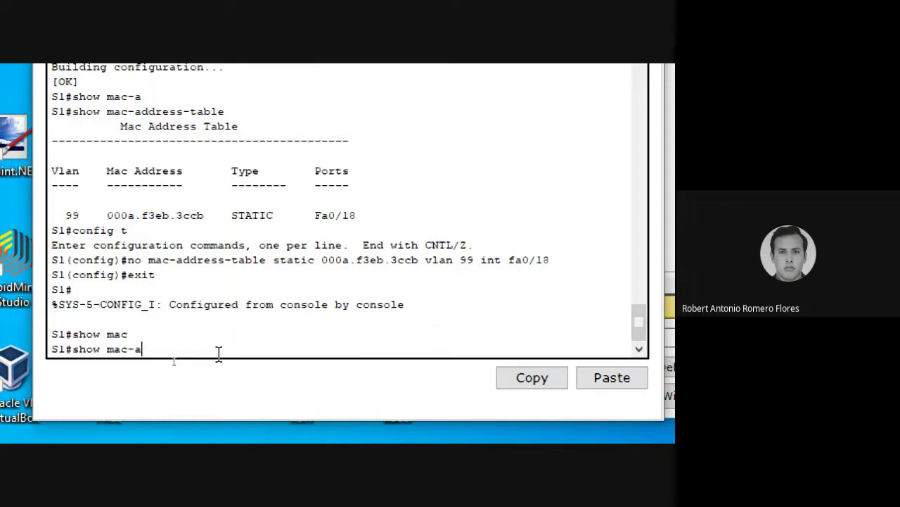
pyautogui.press('Tab')
pyautogui.press('Return')
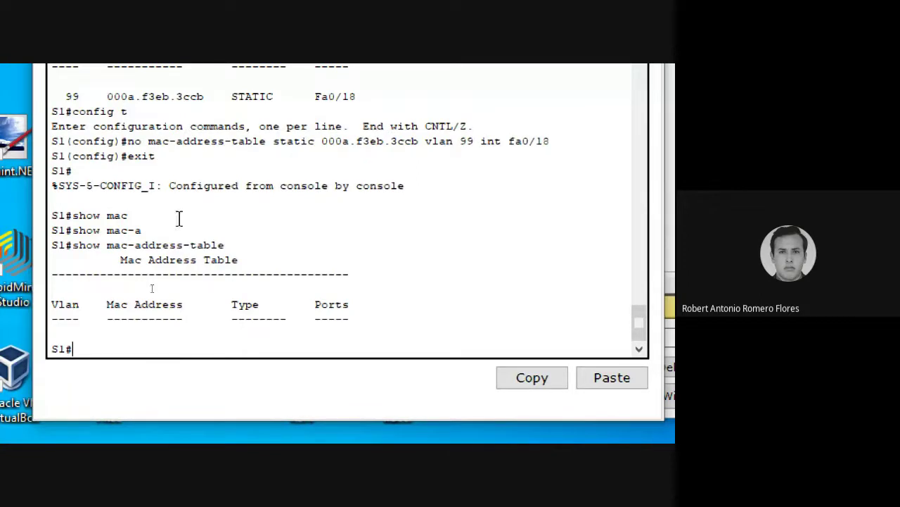
pyautogui.moveTo(128, 141); pyautogui.dragTo(559, 141)
# Begin a ping command on S1 and look up the IP addresses in PC0's command prompt
pyautogui.click(110, 344)
pyautogui.write('ping')
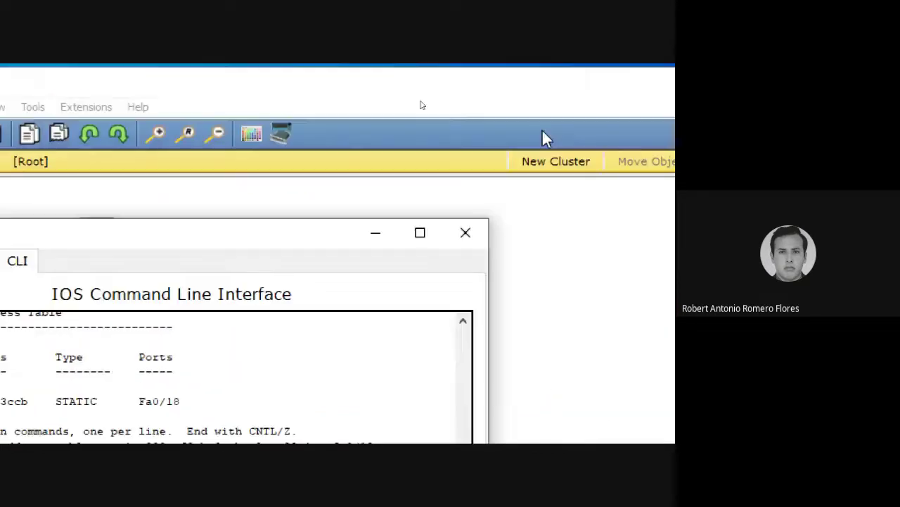
pyautogui.click(377, 238)
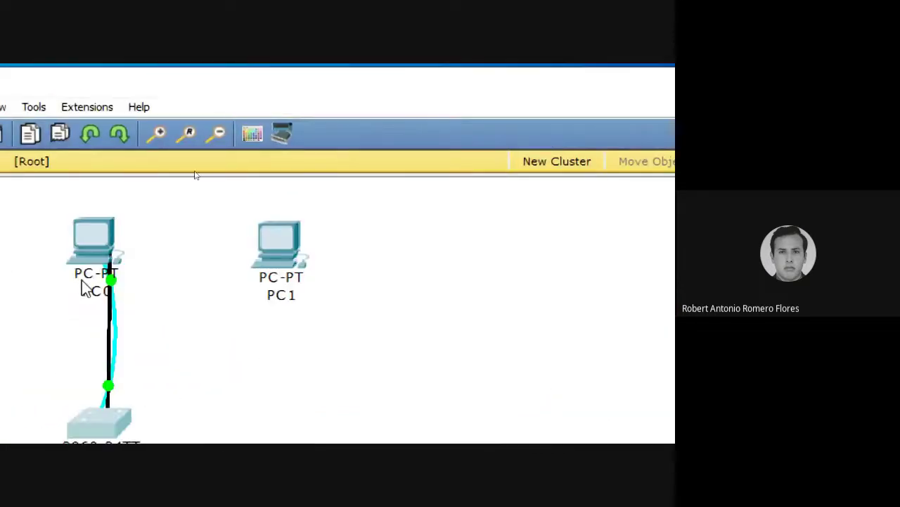
pyautogui.click(105, 234)
pyautogui.click(178, 136)
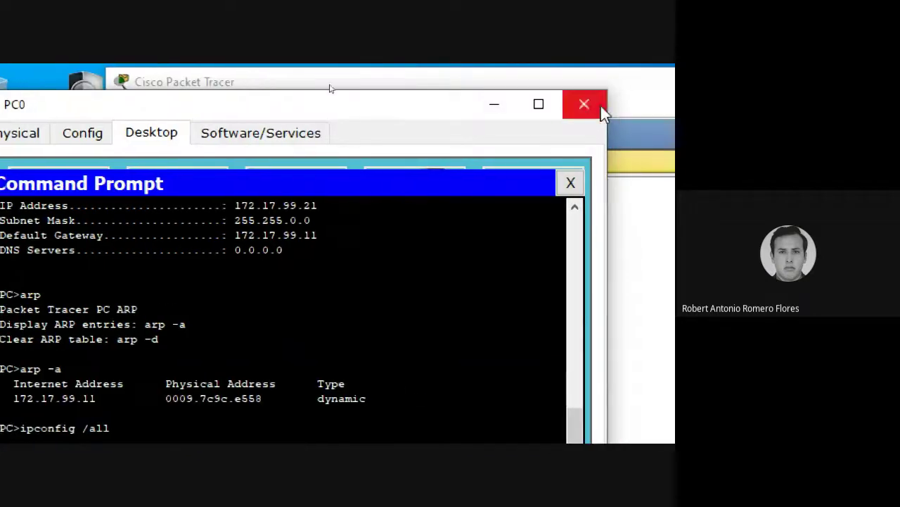
pyautogui.click(642, 104)
# Ping 172.17.99.11 from S1 and display the MAC address table again
pyautogui.click(345, 243)
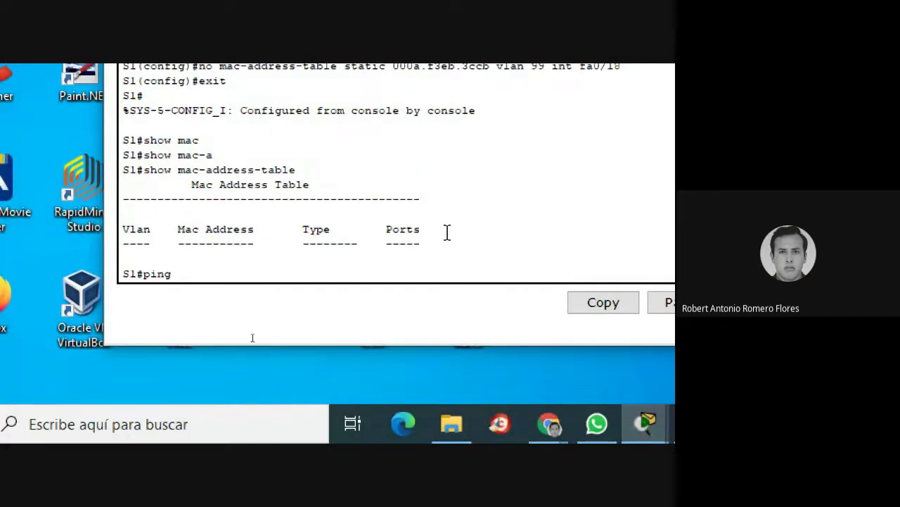
pyautogui.write('7')
pyautogui.press('BackSpace')
pyautogui.write('172.7')
pyautogui.press('BackSpace')
pyautogui.write('17.99.11')
pyautogui.press('Return')
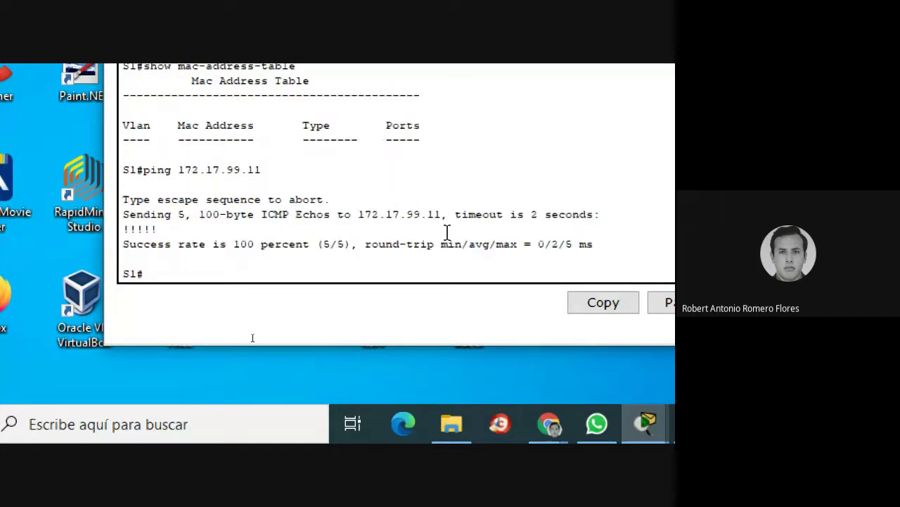
pyautogui.press('Up')
pyautogui.press('Up')
pyautogui.press('Return')
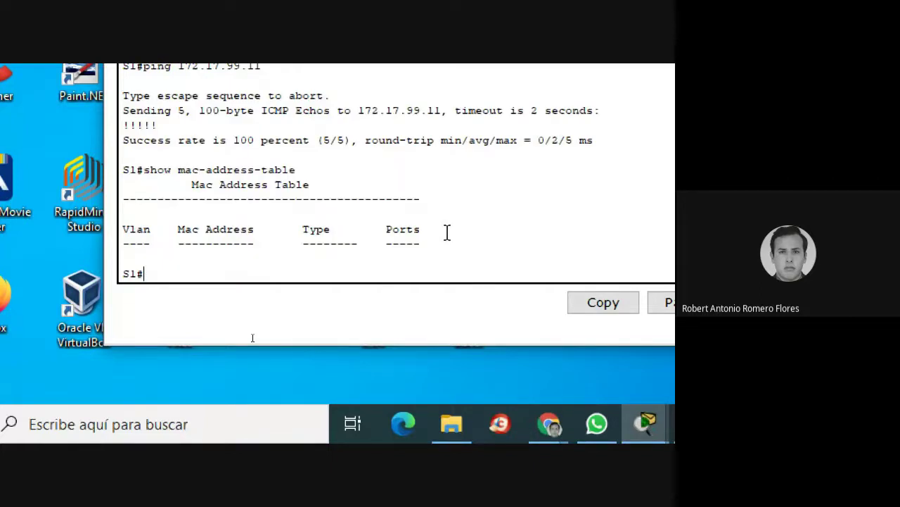
# Ping PC0 at 172.17.99.21 from S1 and redisplay the MAC address table
pyautogui.press('Up')
pyautogui.press('Up')
pyautogui.press('BackSpace')
pyautogui.press('BackSpace')
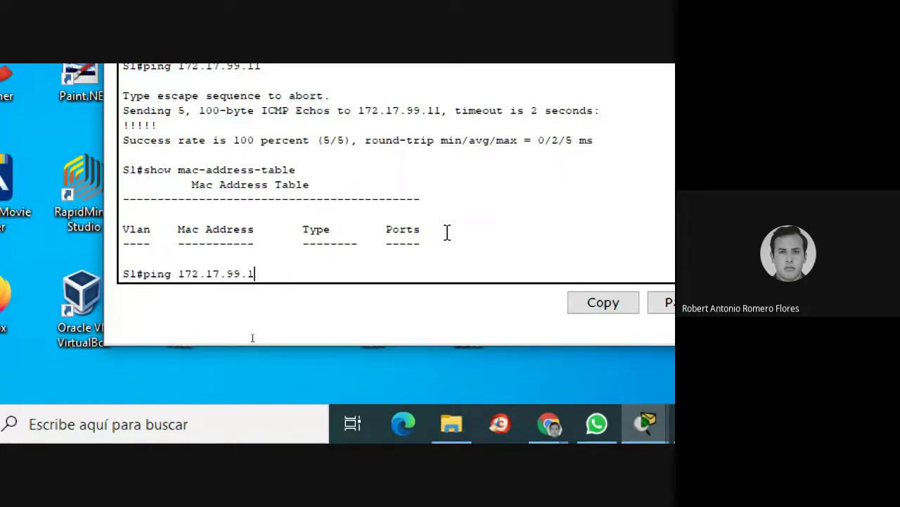
pyautogui.write('21')
pyautogui.press('Return')
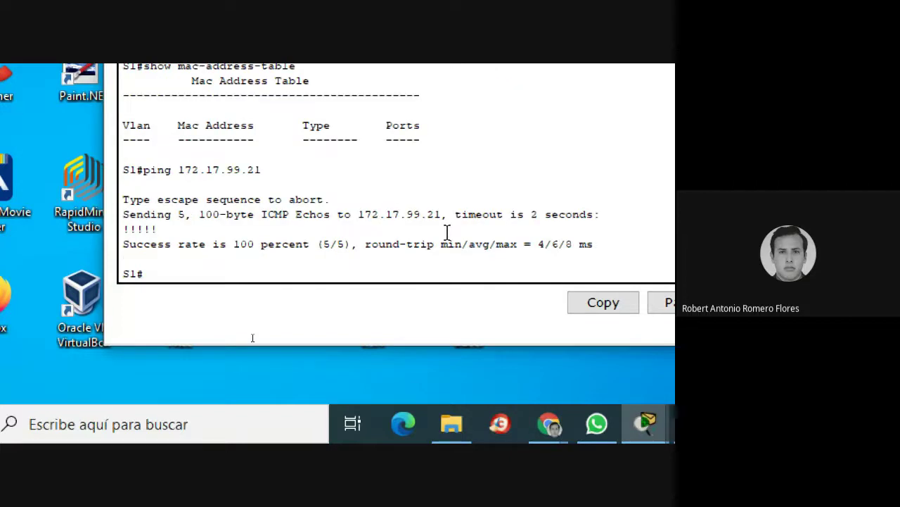
pyautogui.press('Up')
pyautogui.press('Up')
pyautogui.press('Return')
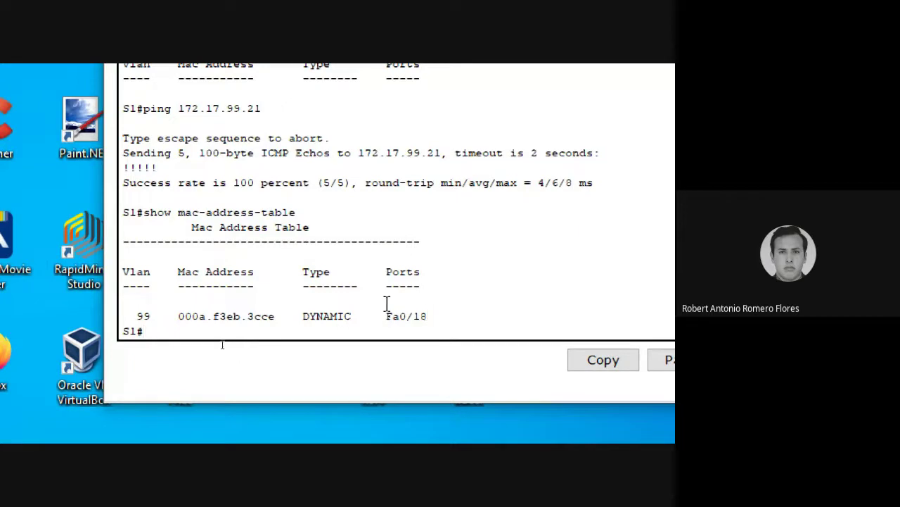
# Highlight the Fa0/18 entry in the latest MAC address table, review the earlier output, and highlight the static entry removal command
pyautogui.moveTo(433, 323); pyautogui.dragTo(128, 304)
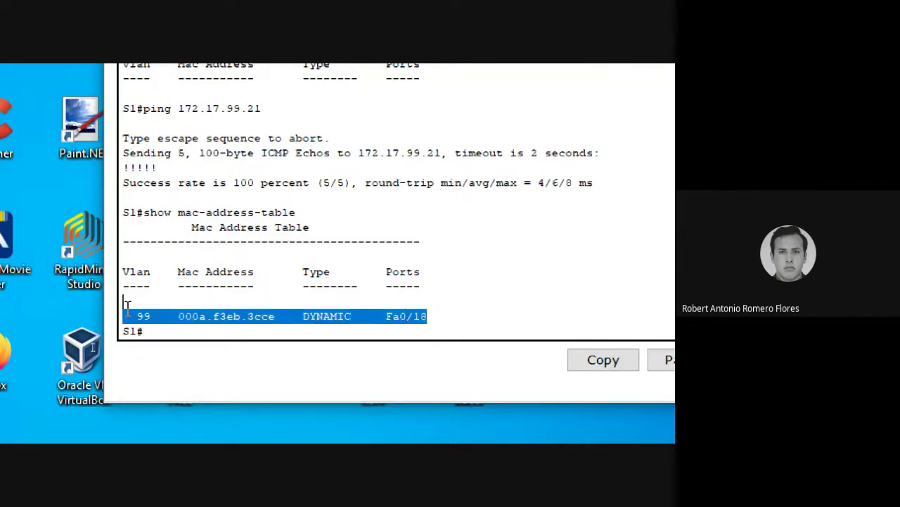
pyautogui.click(312, 317)
pyautogui.scroll(2, 313, 318)
pyautogui.scroll(2, 313, 318)
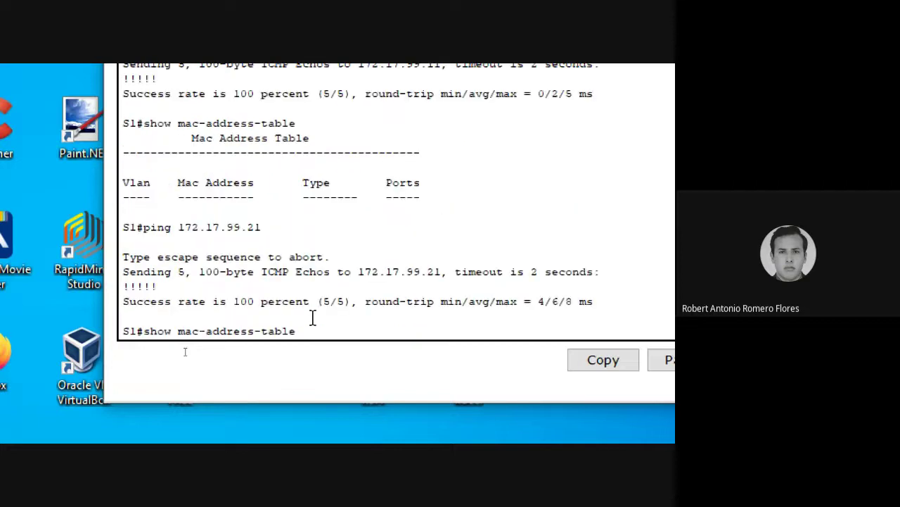
pyautogui.scroll(8, 314, 318)
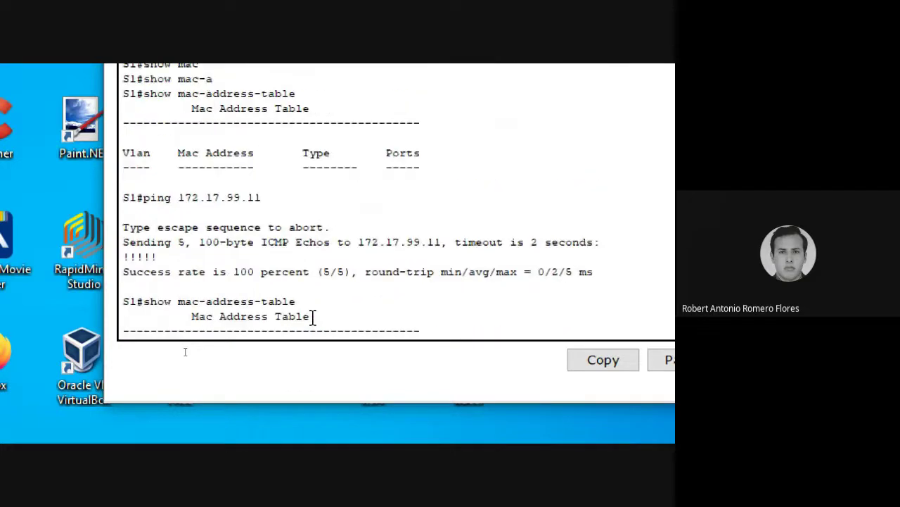
pyautogui.scroll(2, 313, 318)
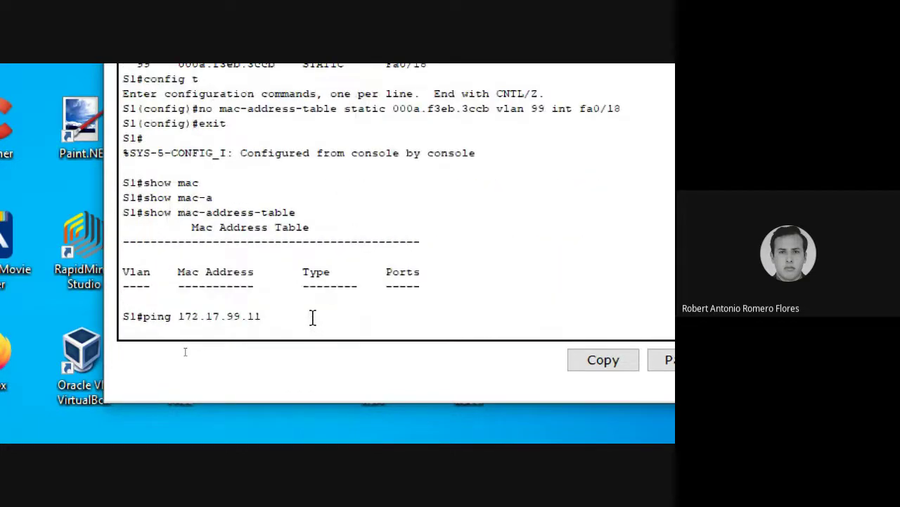
pyautogui.scroll(-4, 313, 318)
pyautogui.scroll(-2, 313, 318)
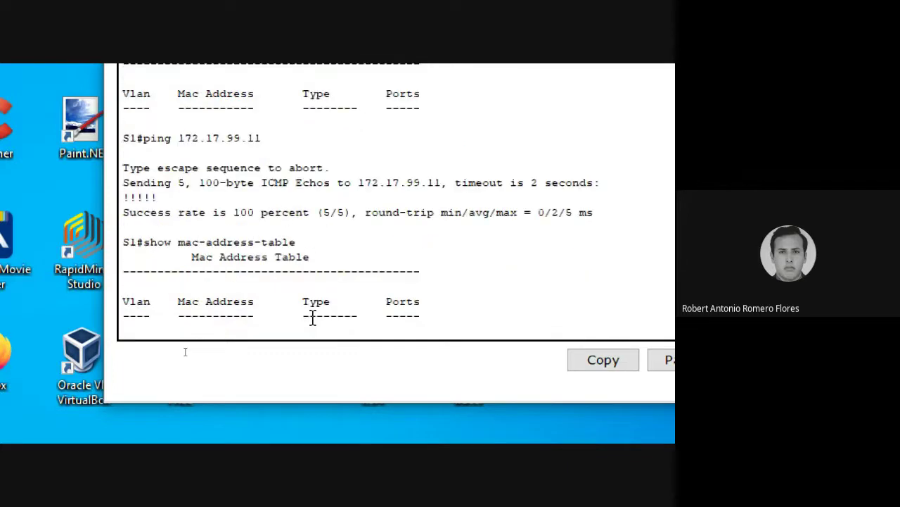
pyautogui.scroll(-4, 313, 318)
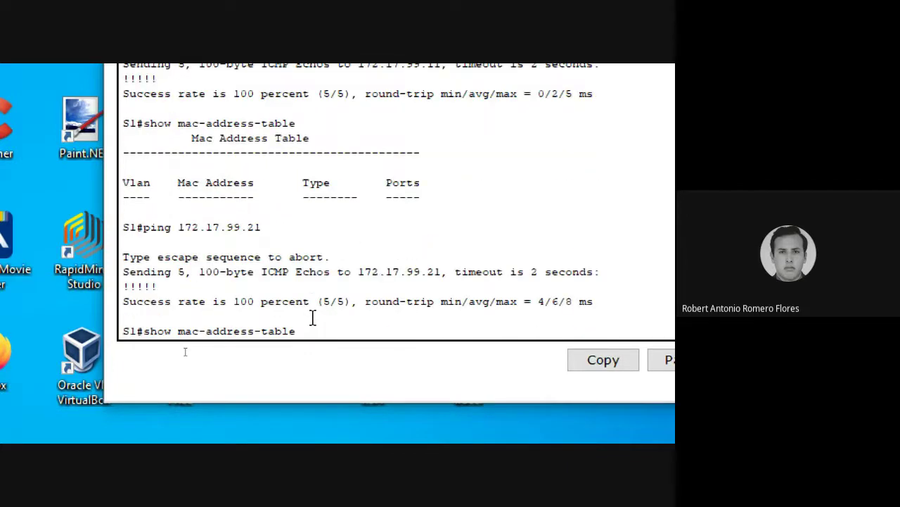
pyautogui.scroll(4, 313, 318)
pyautogui.scroll(10, 313, 318)
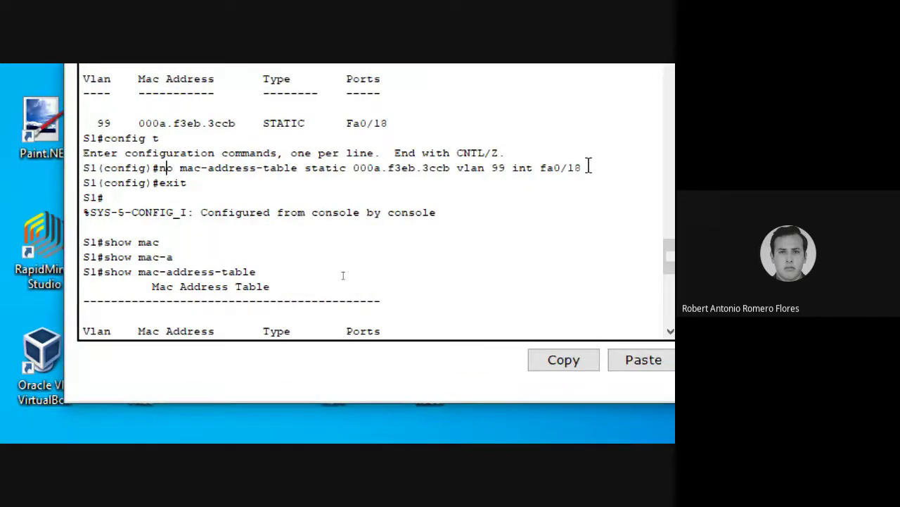
pyautogui.moveTo(588, 167); pyautogui.dragTo(161, 169)
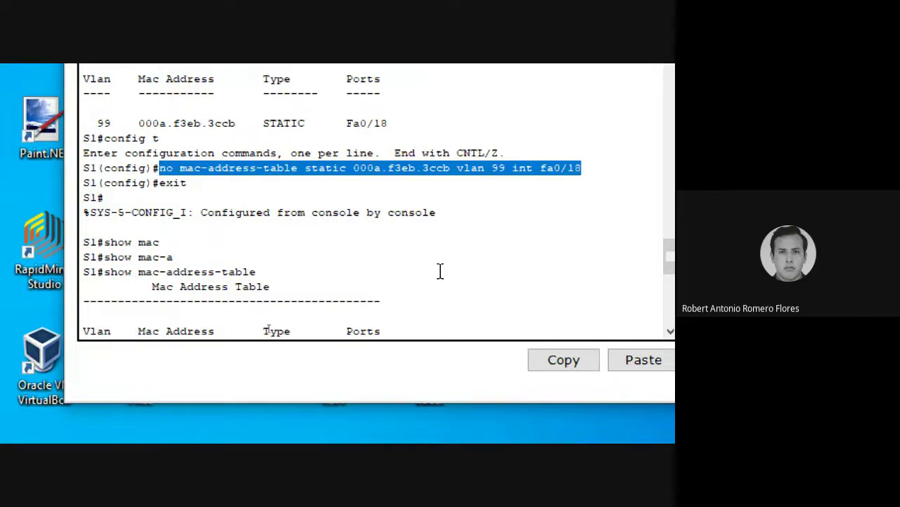
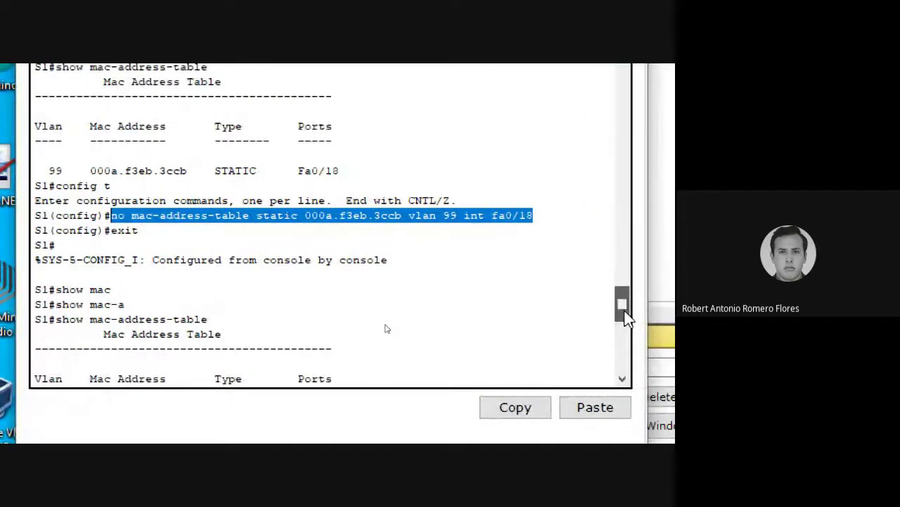
# Review the pings and MAC address tables down to the end of S1's output, and return to the network topology
pyautogui.moveTo(625, 317); pyautogui.dragTo(625, 325)
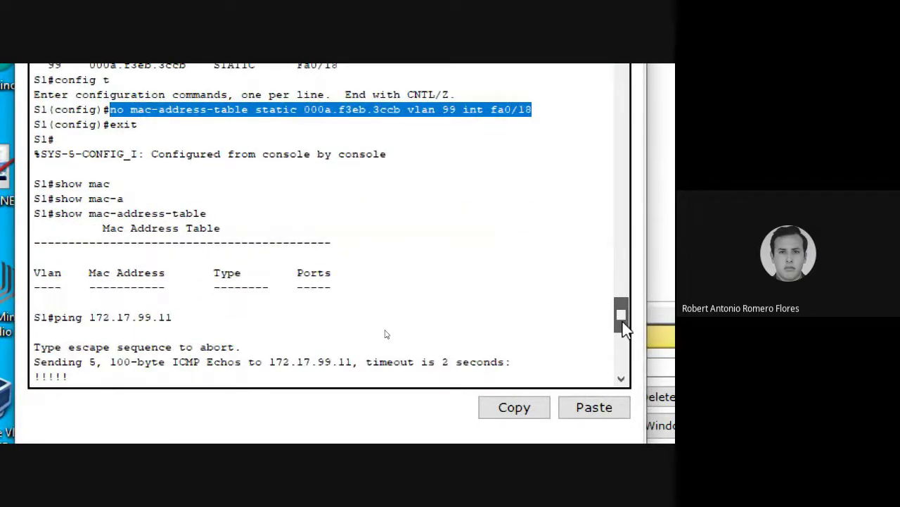
pyautogui.moveTo(623, 325); pyautogui.dragTo(621, 365)
pyautogui.scroll(7, 618, 368)
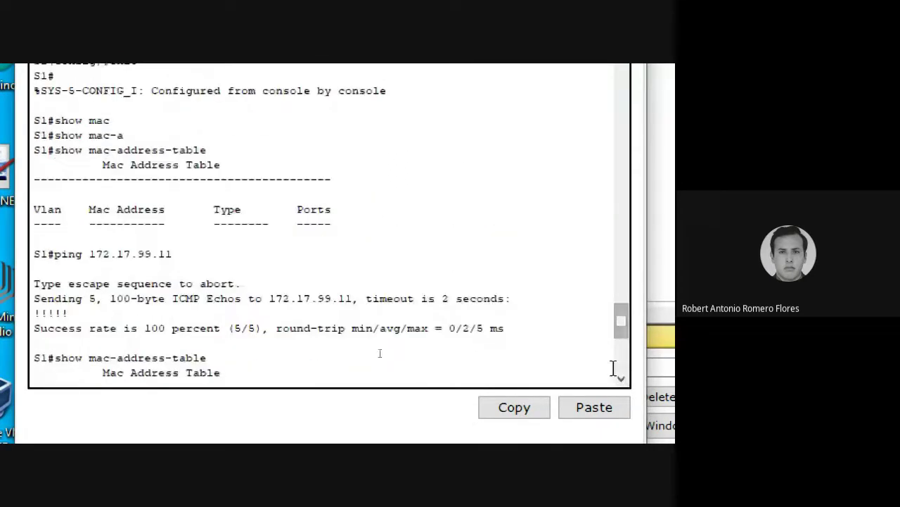
pyautogui.scroll(-3, 611, 324)
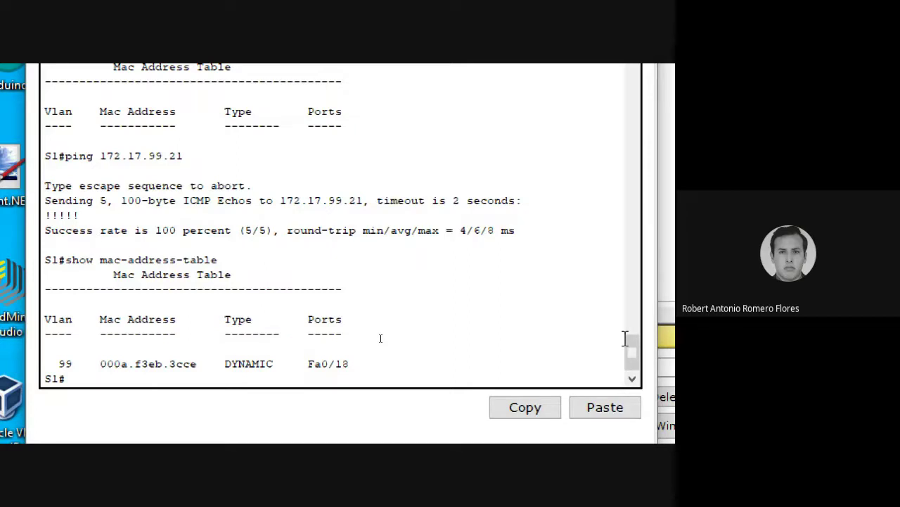
pyautogui.click(613, 121)
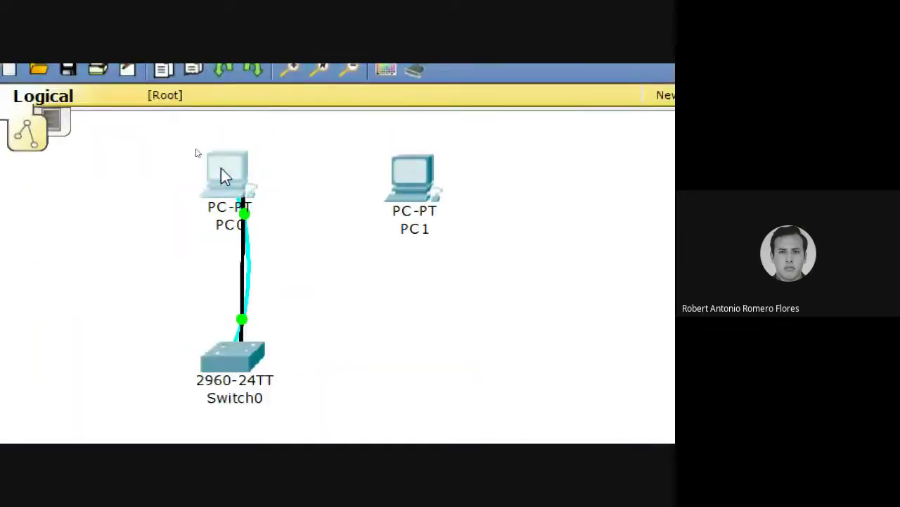
# Check PC0's IP configuration and close its window
pyautogui.click(221, 129)
pyautogui.click(32, 280)
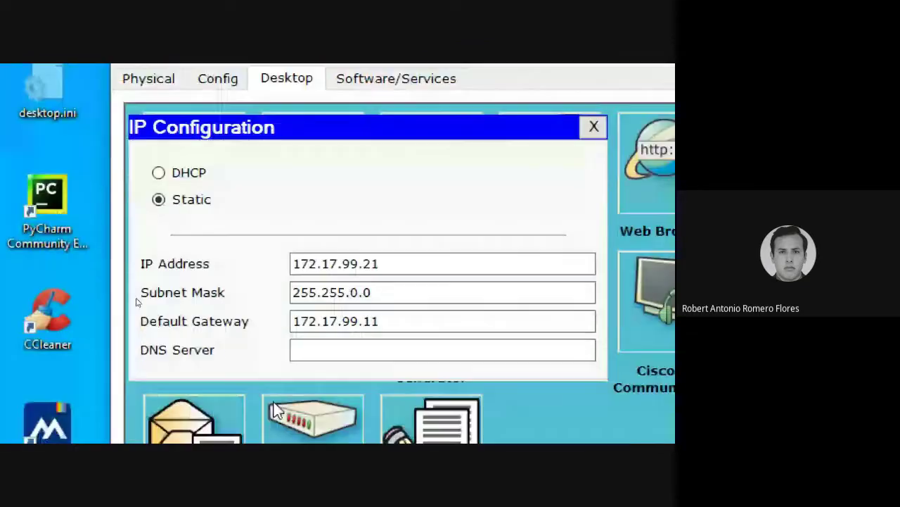
pyautogui.click(592, 128)
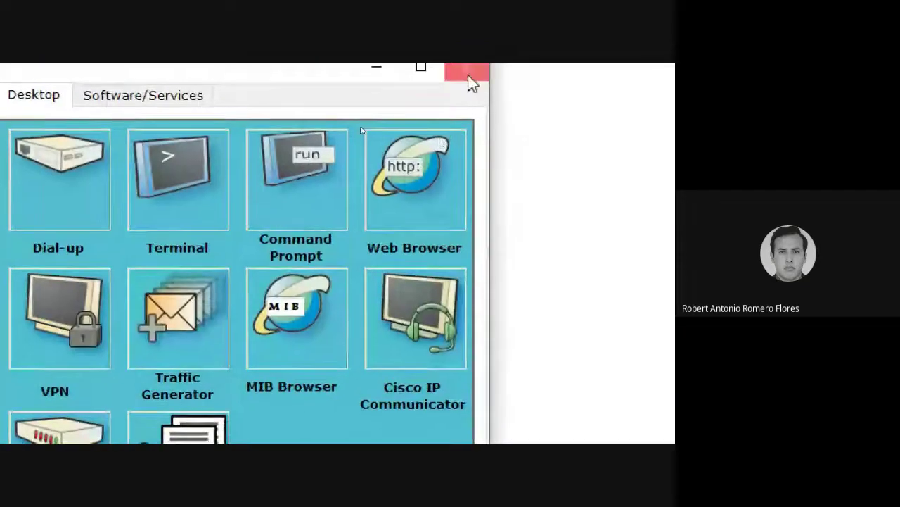
pyautogui.click(466, 79)
# Open PC1's desktop, check its IP configuration and close the configuration dialog
pyautogui.click(330, 132)
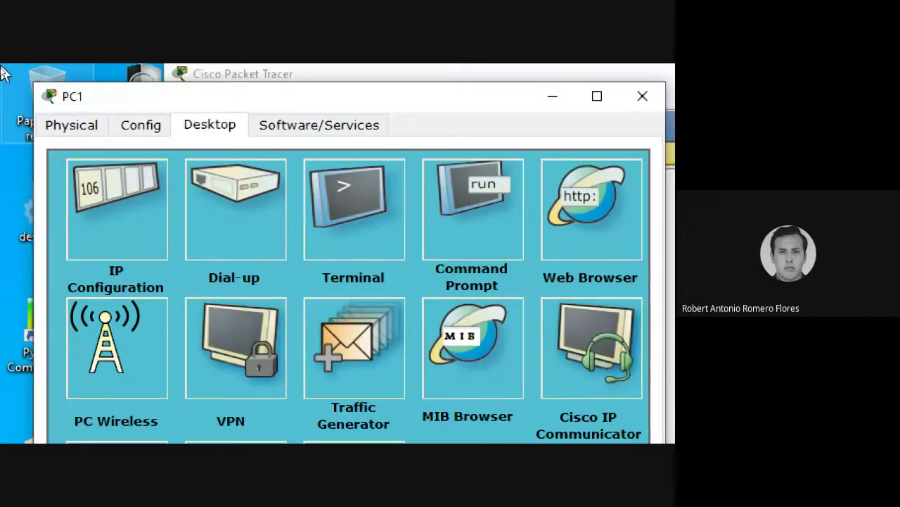
pyautogui.click(138, 234)
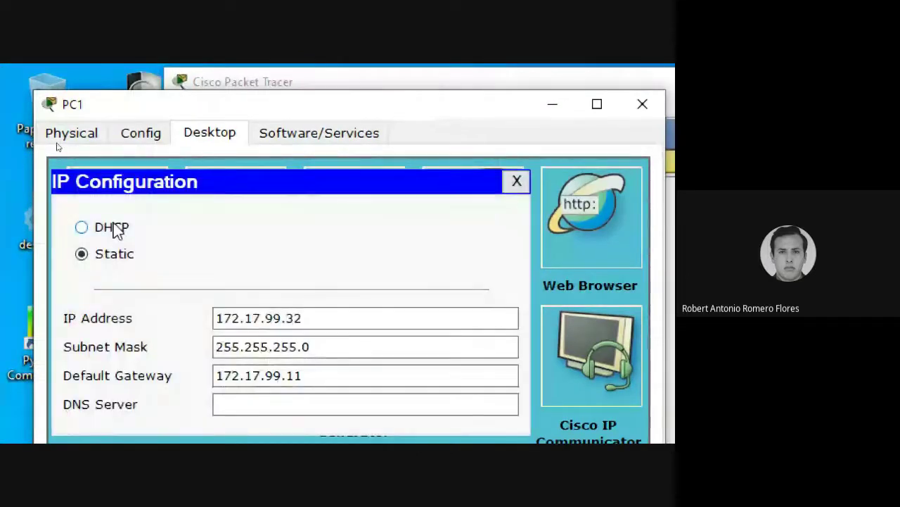
pyautogui.click(516, 182)
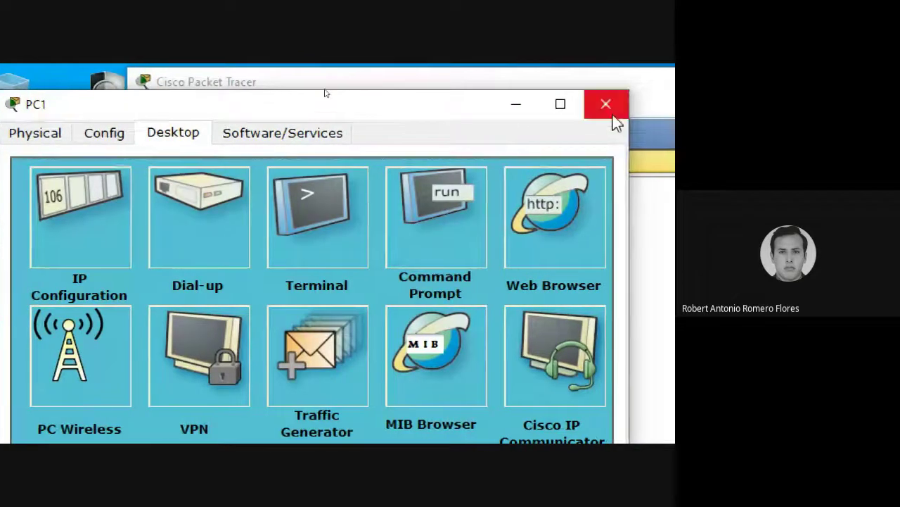
pyautogui.click(39, 222)
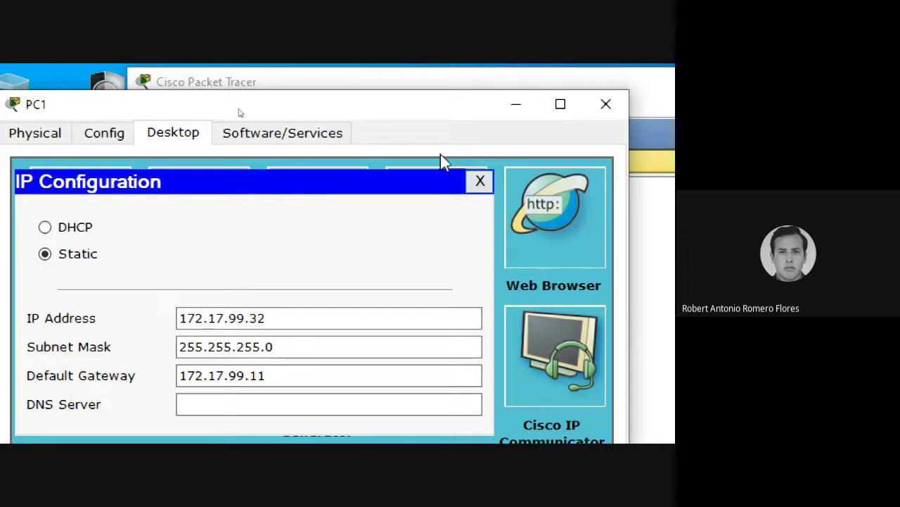
pyautogui.click(480, 181)
# Display PC1's physical address and IP settings with ipconfig /all at its command prompt, and return to the topology
pyautogui.click(432, 263)
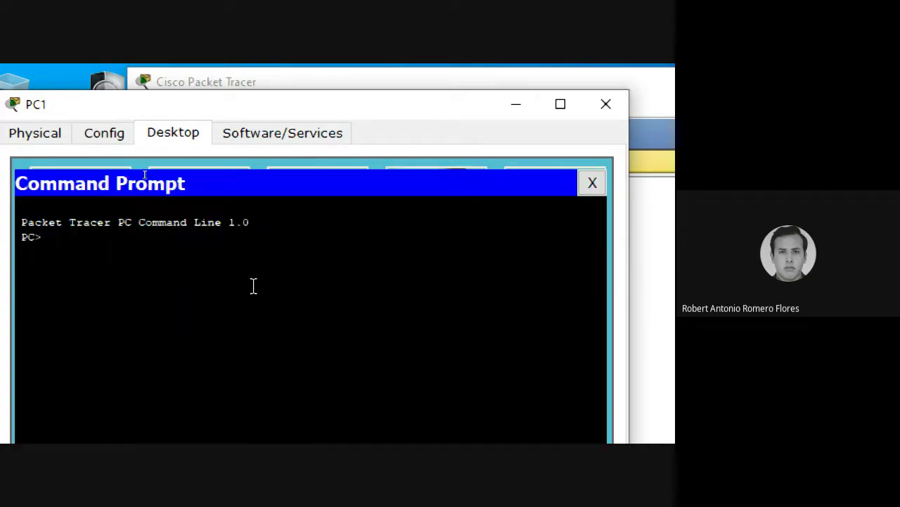
pyautogui.write('ipco')
pyautogui.write('nfig')
pyautogui.write(' /all')
pyautogui.press('Return')
pyautogui.press('Up')
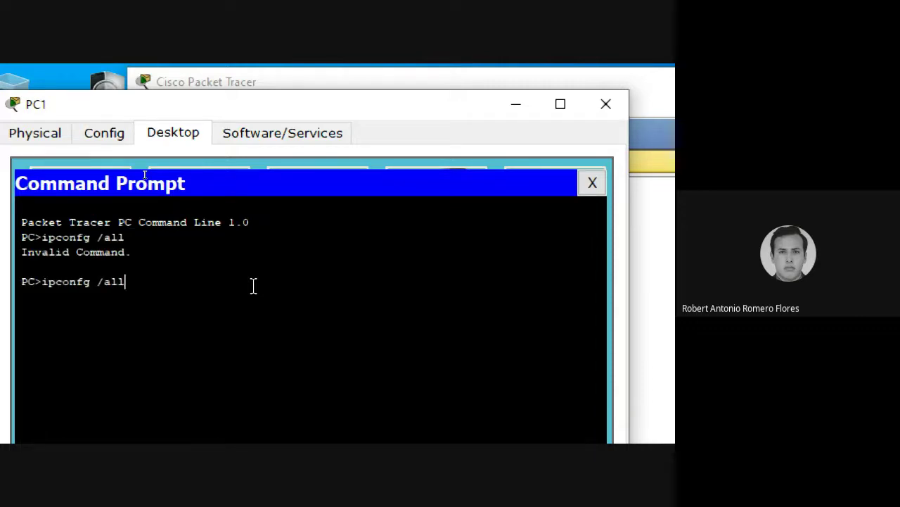
pyautogui.press('Left')
pyautogui.press('Left')
pyautogui.press('Left')
pyautogui.press('Left')
pyautogui.press('Left')
pyautogui.press('Left')
pyautogui.write('i')
pyautogui.press('Return')
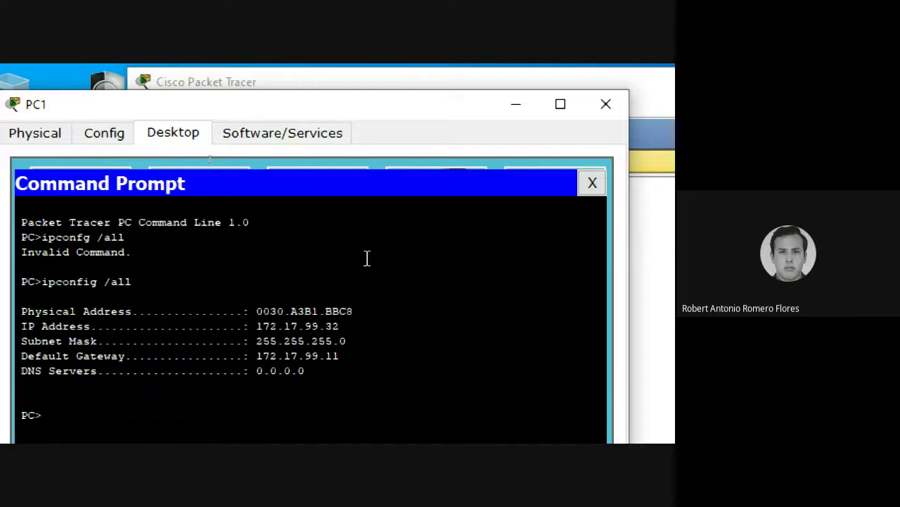
pyautogui.click(502, 183)
pyautogui.click(515, 103)
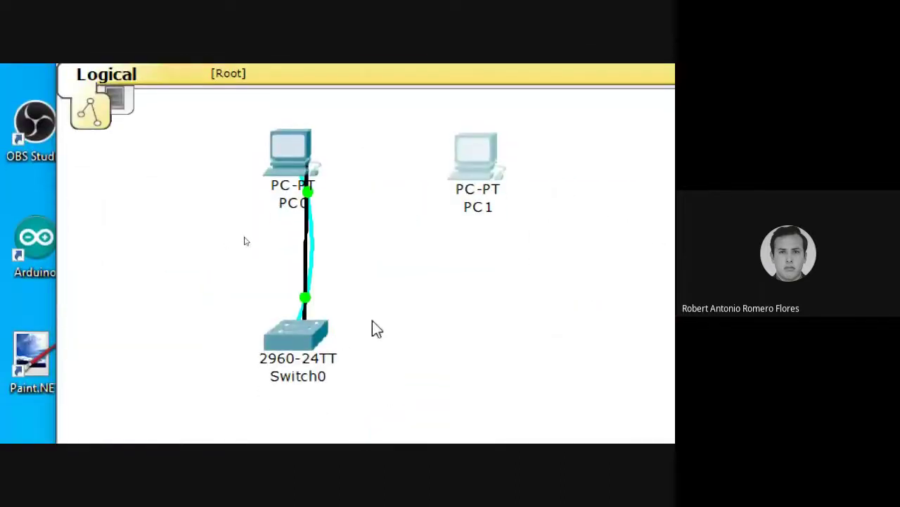
# Open the switch's command line, enter global configuration mode with config t, and enter interface fa0/18
pyautogui.click(291, 332)
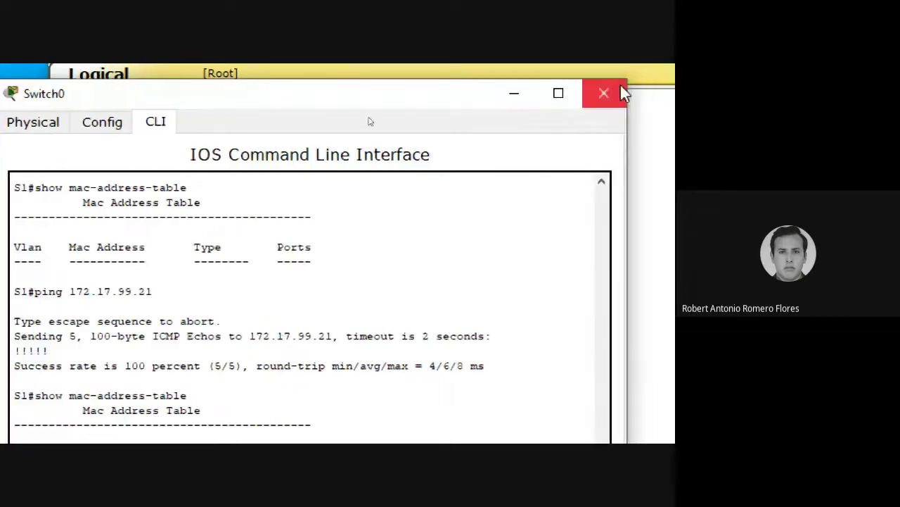
pyautogui.click(618, 90)
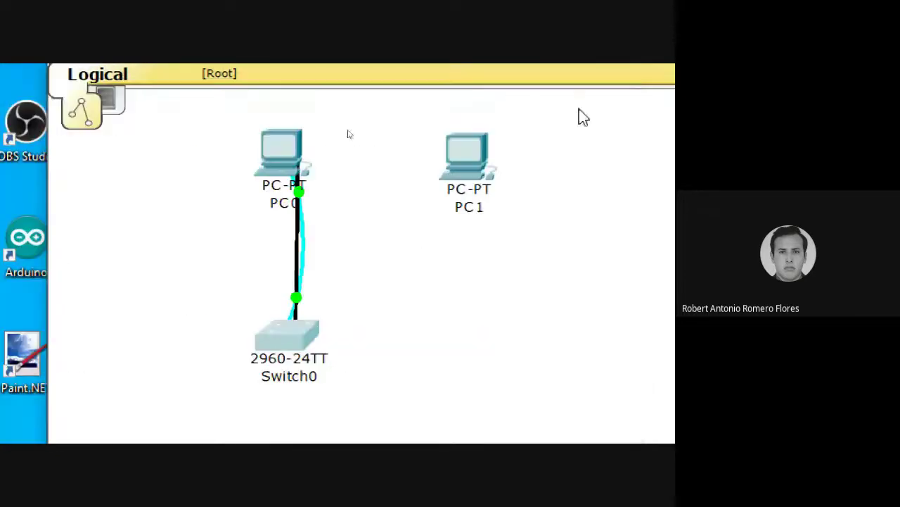
pyautogui.click(287, 328)
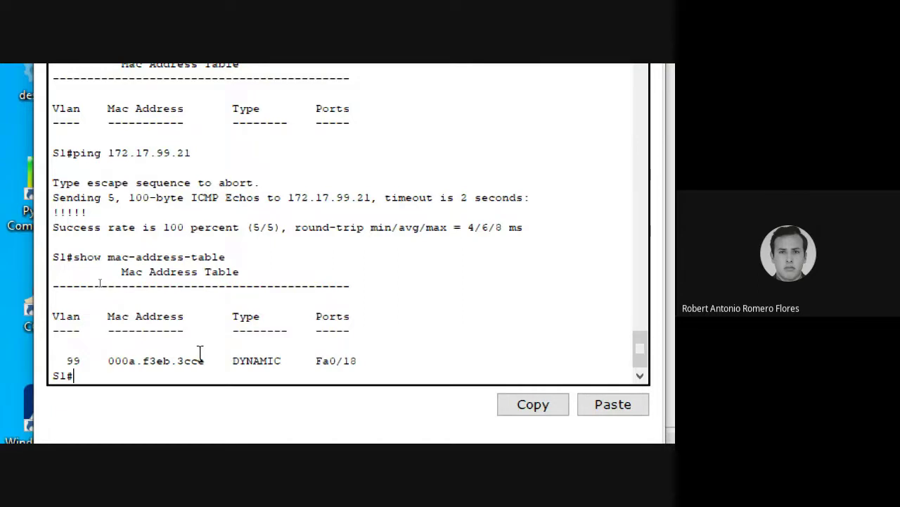
pyautogui.write('confi')
pyautogui.press('BackSpace')
pyautogui.press('BackSpace')
pyautogui.press('BackSpace')
pyautogui.write('nfig t')
pyautogui.press('Return')
pyautogui.write('i')
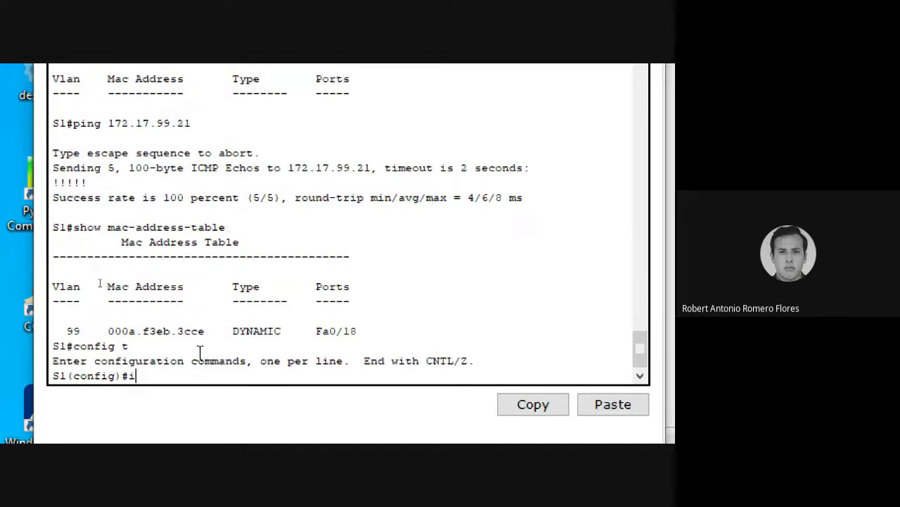
pyautogui.write('nt fa0/18')
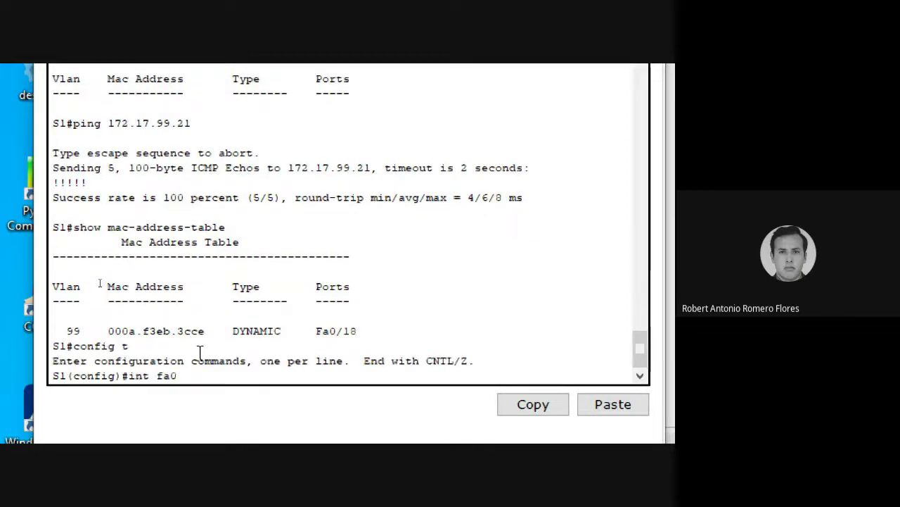
pyautogui.press('Return')
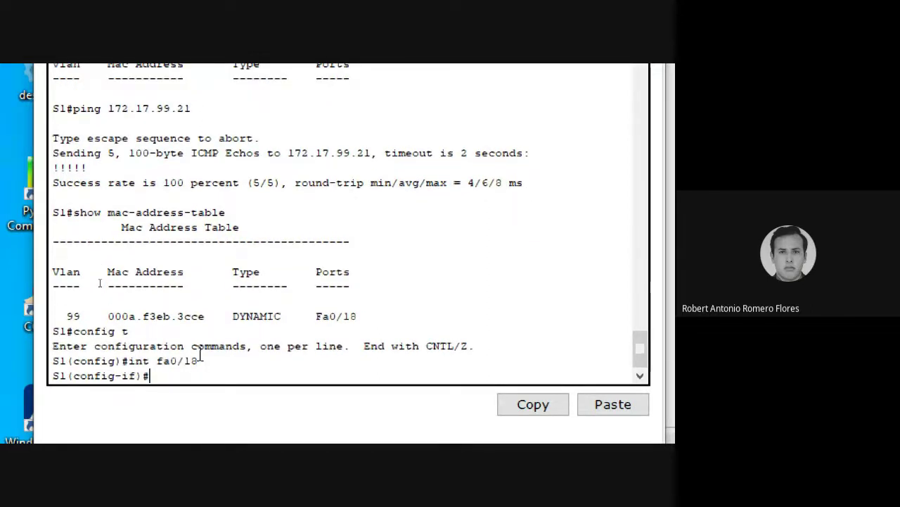
# List the options of the switchport port-security command and highlight the mac-address and maximum options
pyautogui.write('switchport')
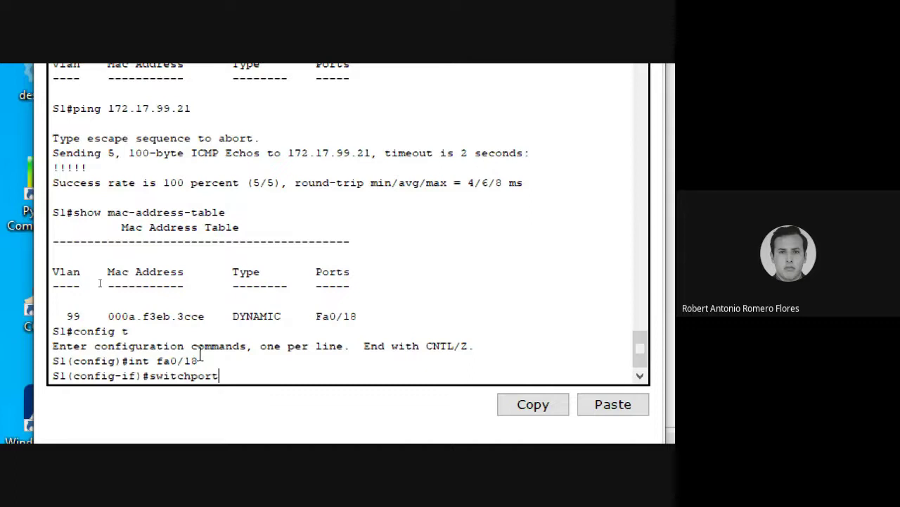
pyautogui.write(' port')
pyautogui.press('BackSpace')
pyautogui.write('-security')
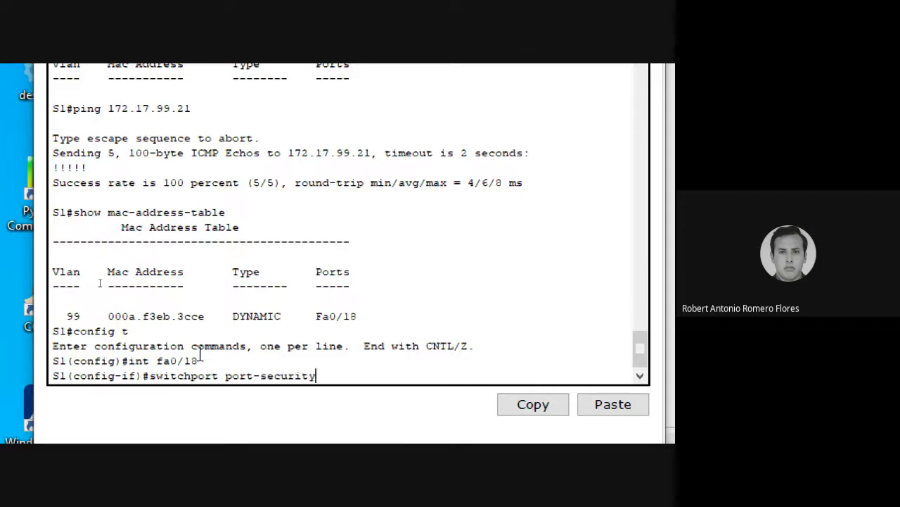
pyautogui.write(' ?')
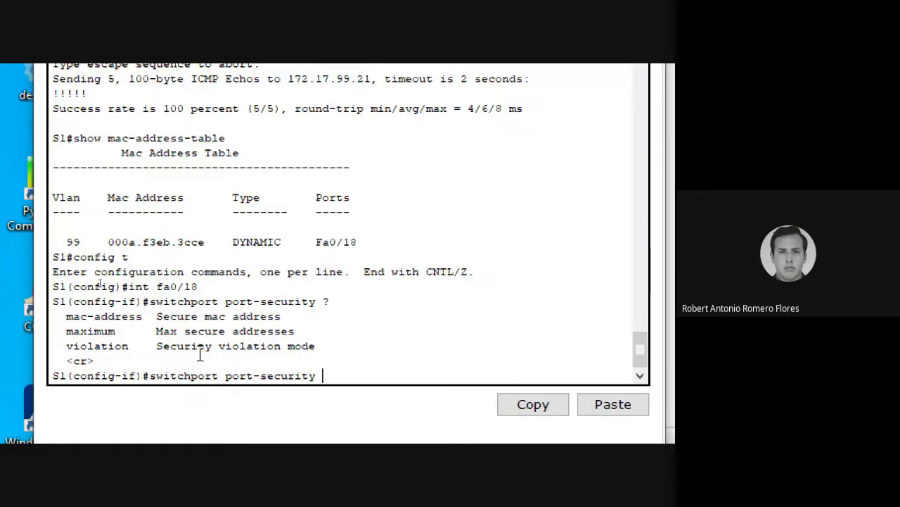
pyautogui.moveTo(309, 324); pyautogui.dragTo(53, 303)
pyautogui.click(336, 331)
pyautogui.moveTo(312, 331); pyautogui.dragTo(41, 303)
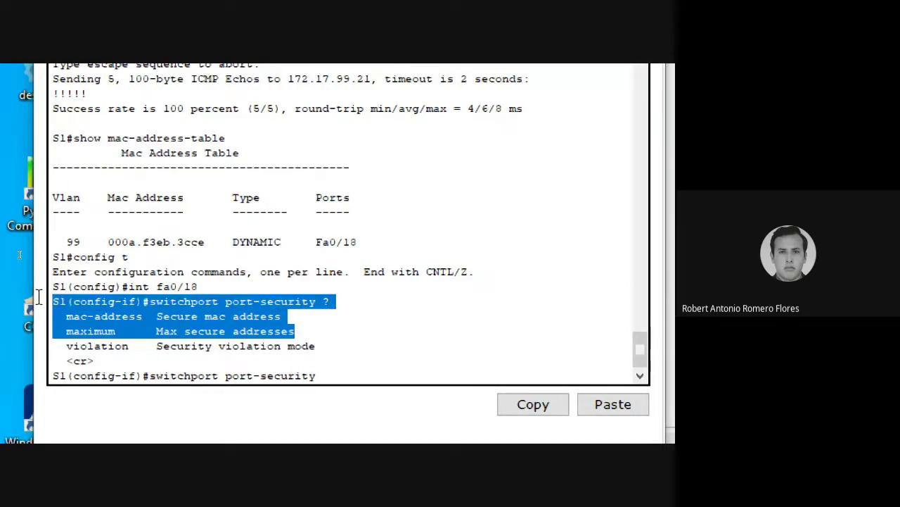
pyautogui.click(335, 342)
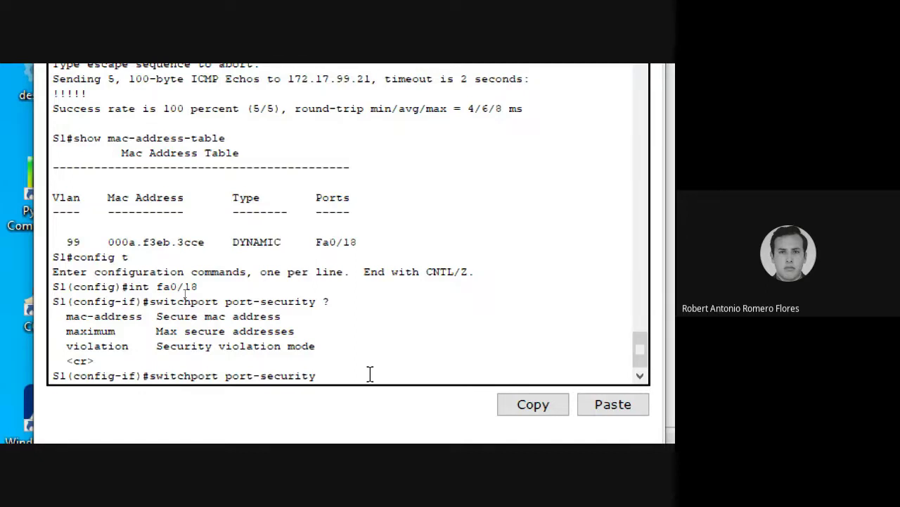
# Discard the pending port-security command and set interface Fa0/18 to access mode with switchport mode access
pyautogui.press('BackSpace')
pyautogui.press('BackSpace')
pyautogui.press('BackSpace')
pyautogui.press('BackSpace')
pyautogui.press('BackSpace')
pyautogui.press('BackSpace')
pyautogui.press('BackSpace')
pyautogui.press('BackSpace')
pyautogui.press('BackSpace')
pyautogui.press('BackSpace')
pyautogui.press('BackSpace')
pyautogui.press('BackSpace')
pyautogui.press('BackSpace')
pyautogui.write('moe')
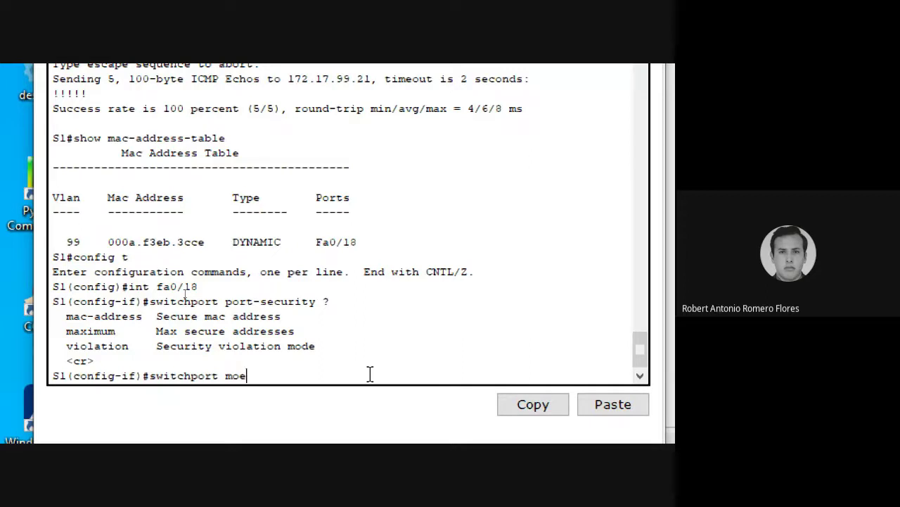
pyautogui.press('BackSpace')
pyautogui.write('de access')
pyautogui.press('Return')
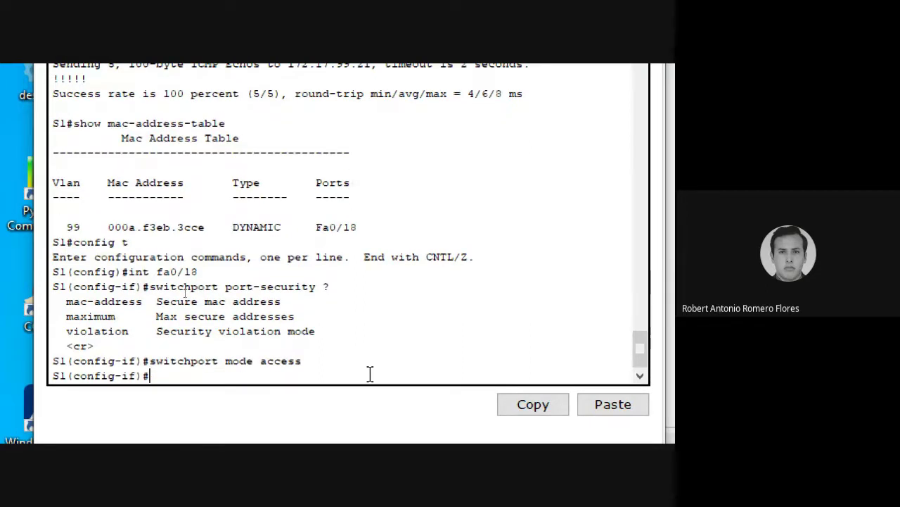
# Enable port security on interface Fa0/18 with switchport port-security
pyautogui.press('Up')
pyautogui.press('BackSpace')
pyautogui.press('BackSpace')
pyautogui.press('BackSpace')
pyautogui.press('BackSpace')
pyautogui.press('BackSpace')
pyautogui.press('BackSpace')
pyautogui.press('BackSpace')
pyautogui.press('BackSpace')
pyautogui.press('BackSpace')
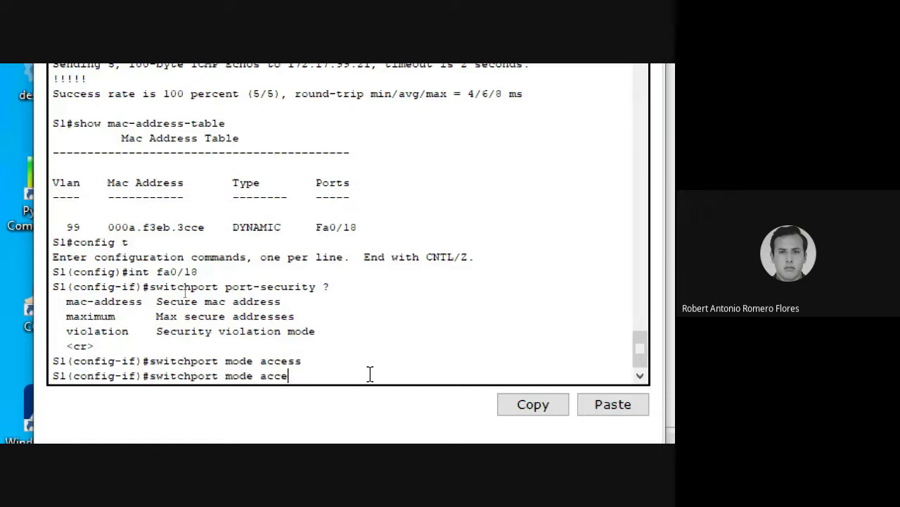
pyautogui.press('BackSpace')
pyautogui.press('BackSpace')
pyautogui.write('port-se')
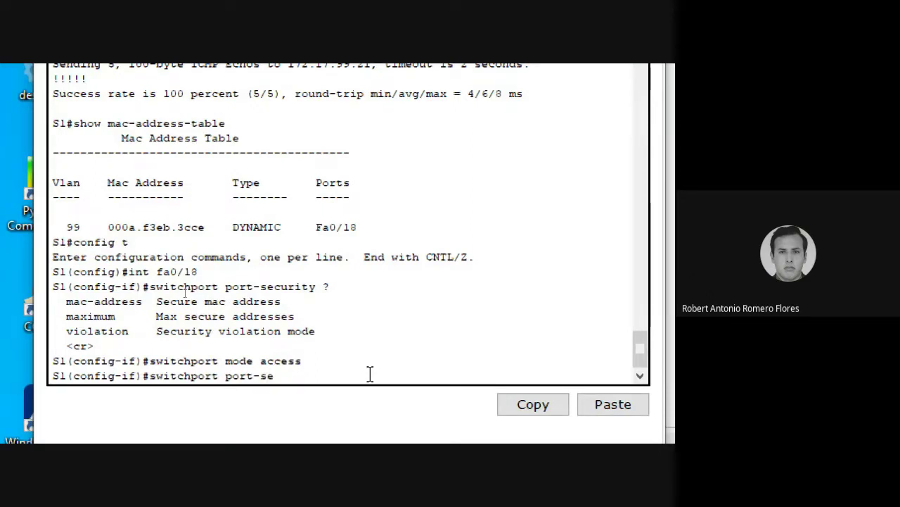
pyautogui.write('curity')
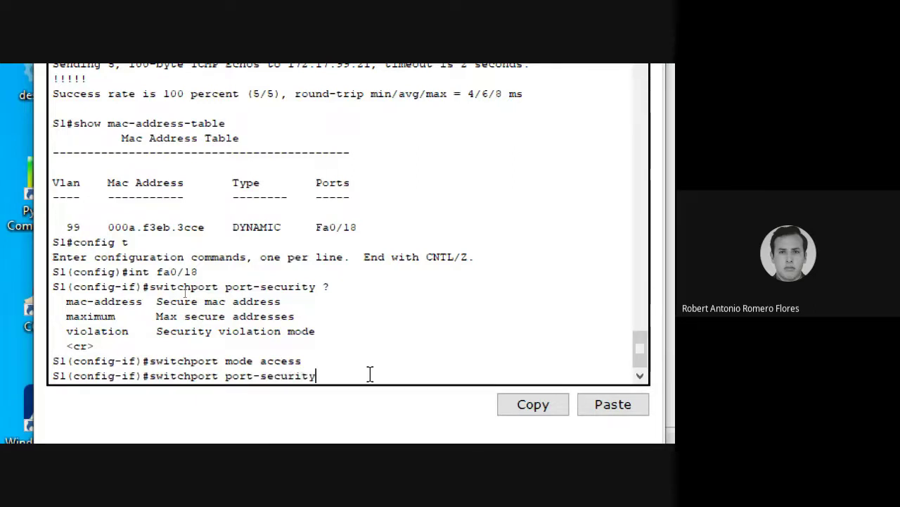
pyautogui.press('Return')
# Limit Fa0/18 to one secure MAC address with switchport port-security maximum 1
pyautogui.press('Up')
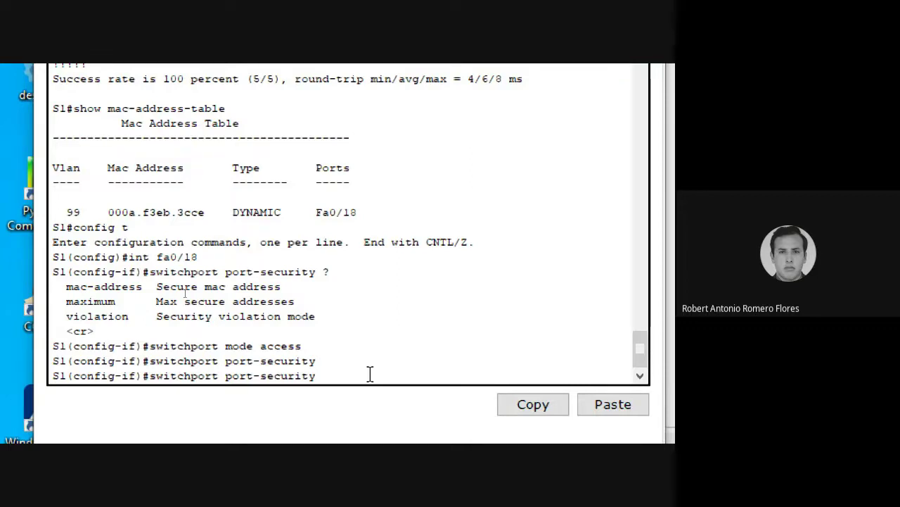
pyautogui.write('1')
pyautogui.press('Return')
pyautogui.press('Up')
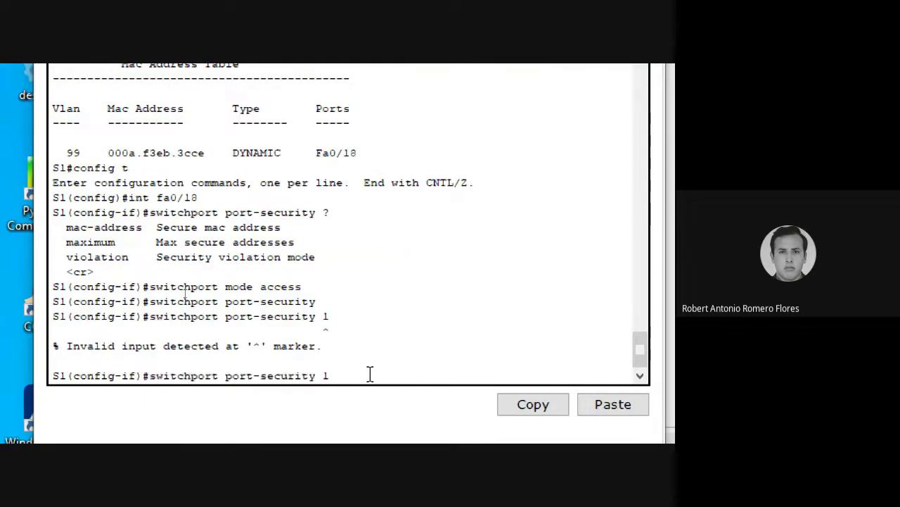
pyautogui.press('BackSpace')
pyautogui.write('maximum 1')
pyautogui.press('Return')
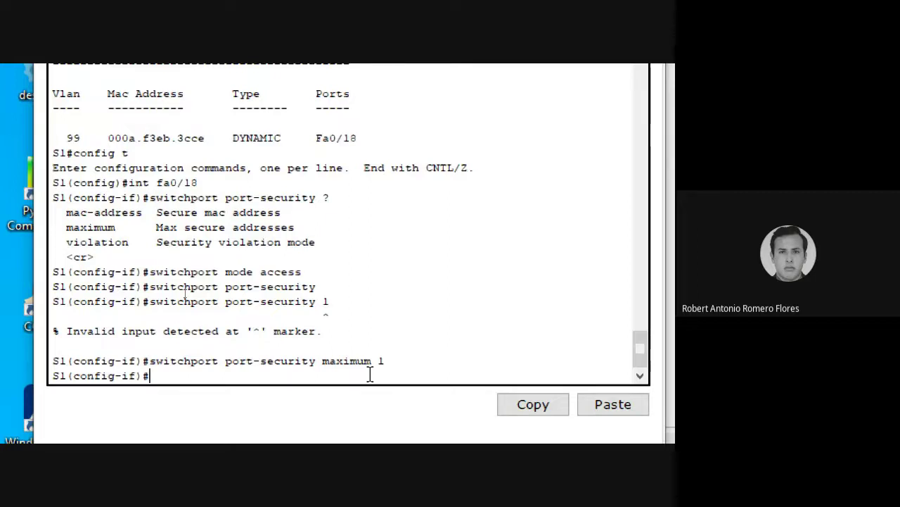
# Enable sticky MAC address learning on Fa0/18 with switchport port-security mac-address sticky
pyautogui.press('Up')
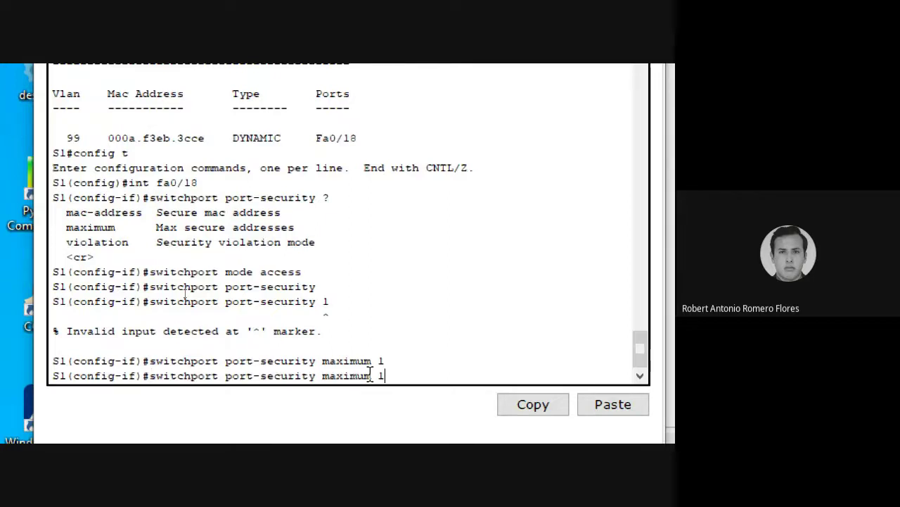
pyautogui.press('Left')
pyautogui.press('BackSpace')
pyautogui.press('BackSpace')
pyautogui.press('BackSpace')
pyautogui.press('BackSpace')
pyautogui.press('BackSpace')
pyautogui.press('BackSpace')
pyautogui.press('BackSpace')
pyautogui.press('BackSpace')
pyautogui.write('mac-a ')
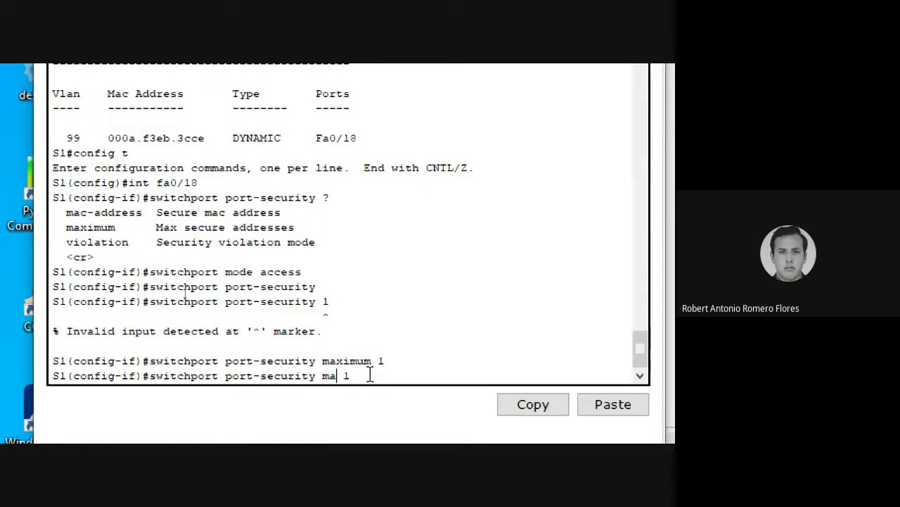
pyautogui.write('ddress')
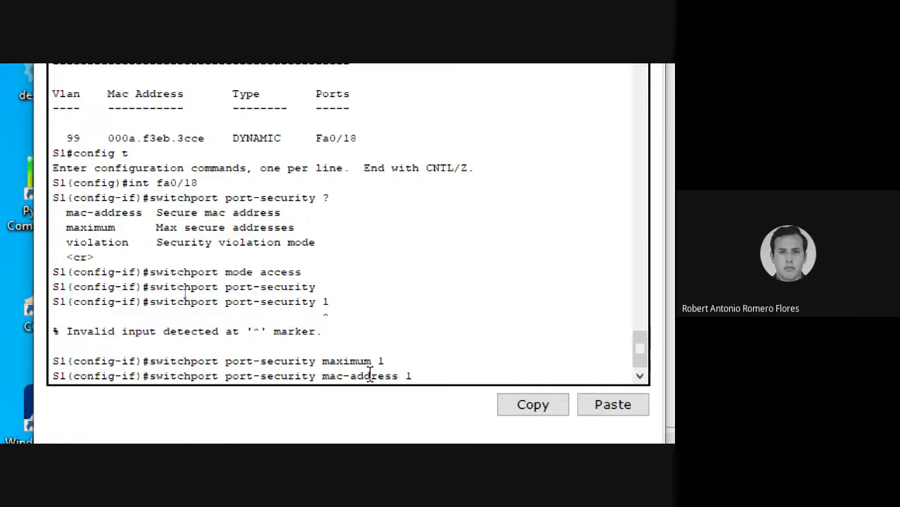
pyautogui.press('BackSpace')
pyautogui.write('sit')
pyautogui.press('BackSpace')
pyautogui.press('BackSpace')
pyautogui.press('BackSpace')
pyautogui.press('BackSpace')
pyautogui.write('ticky')
pyautogui.press('Return')
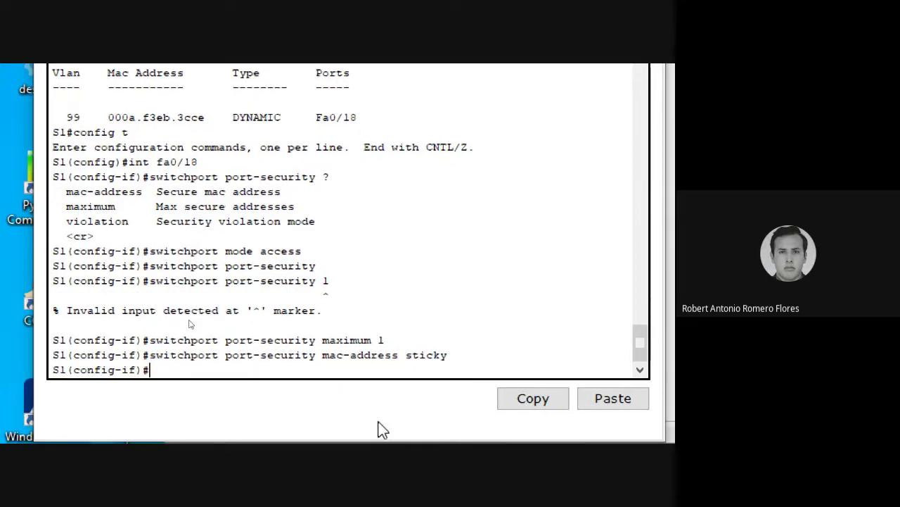
# Set Fa0/18's port-security violation mode to protect with switchport port-security violation protect
pyautogui.press('Up')
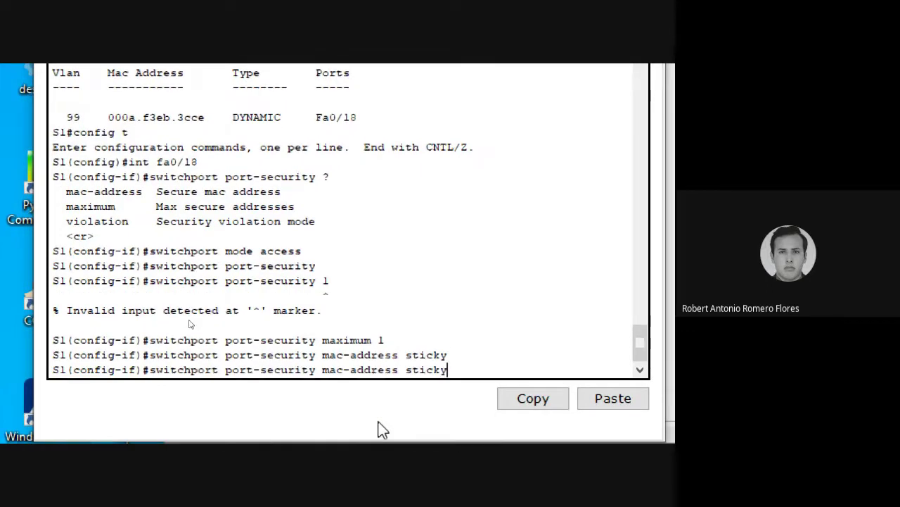
pyautogui.press('BackSpace')
pyautogui.press('BackSpace')
pyautogui.press('BackSpace')
pyautogui.press('BackSpace')
pyautogui.press('BackSpace')
pyautogui.press('BackSpace')
pyautogui.press('BackSpace')
pyautogui.press('BackSpace')
pyautogui.press('BackSpace')
pyautogui.press('BackSpace')
pyautogui.press('BackSpace')
pyautogui.press('BackSpace')
pyautogui.press('BackSpace')
pyautogui.press('BackSpace')
pyautogui.press('BackSpace')
pyautogui.press('BackSpace')
pyautogui.press('BackSpace')
pyautogui.press('BackSpace')
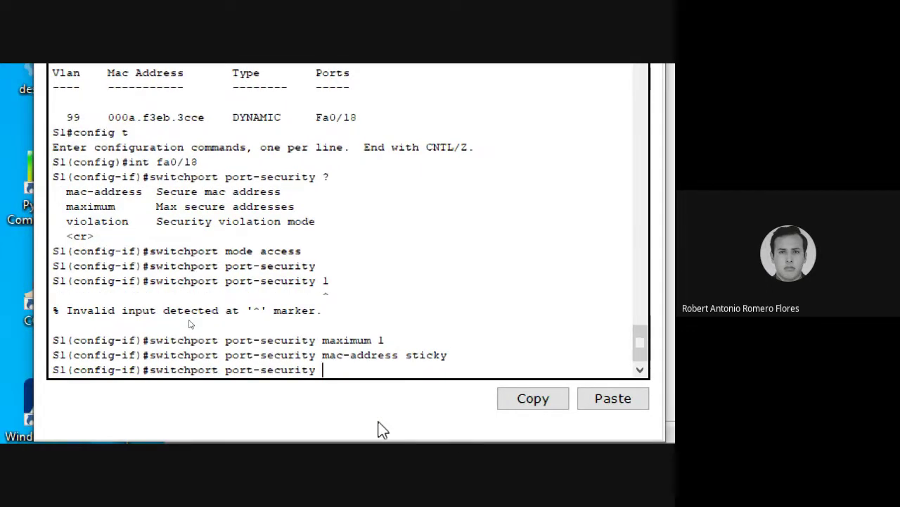
pyautogui.write('violation protect')
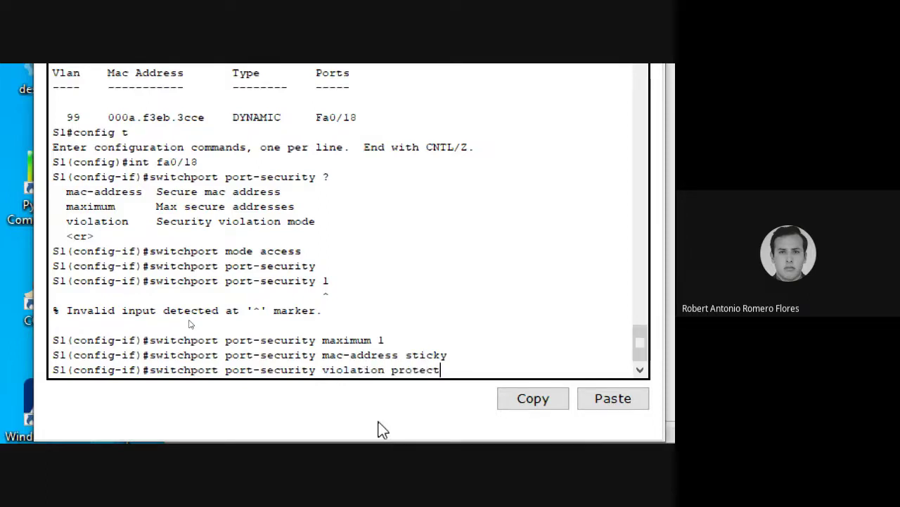
pyautogui.press('Return')
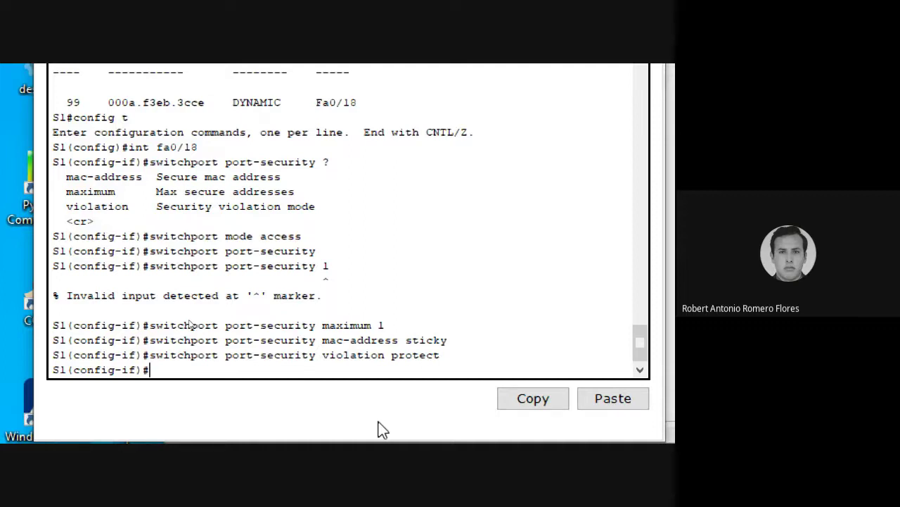
# Leave configuration mode on S1 and save the running configuration with wr
pyautogui.write('exit')
pyautogui.press('Return')
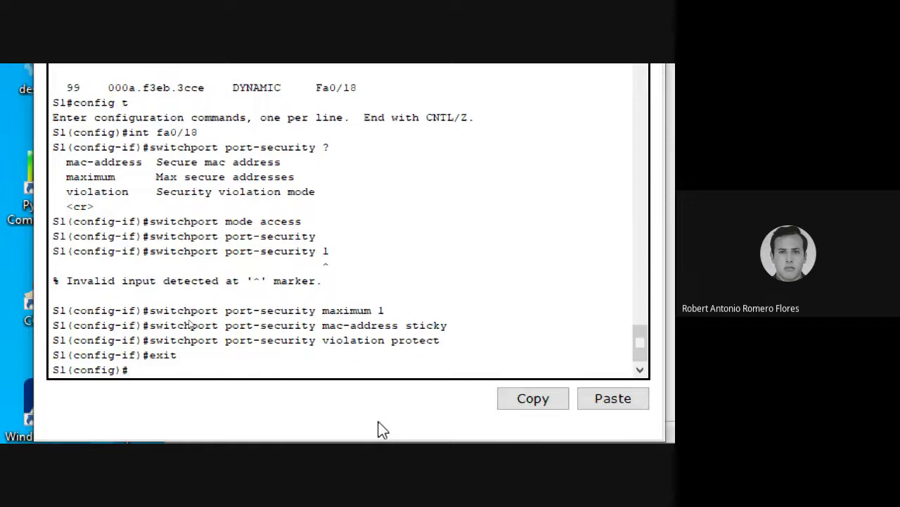
pyautogui.write('end')
pyautogui.press('Return')
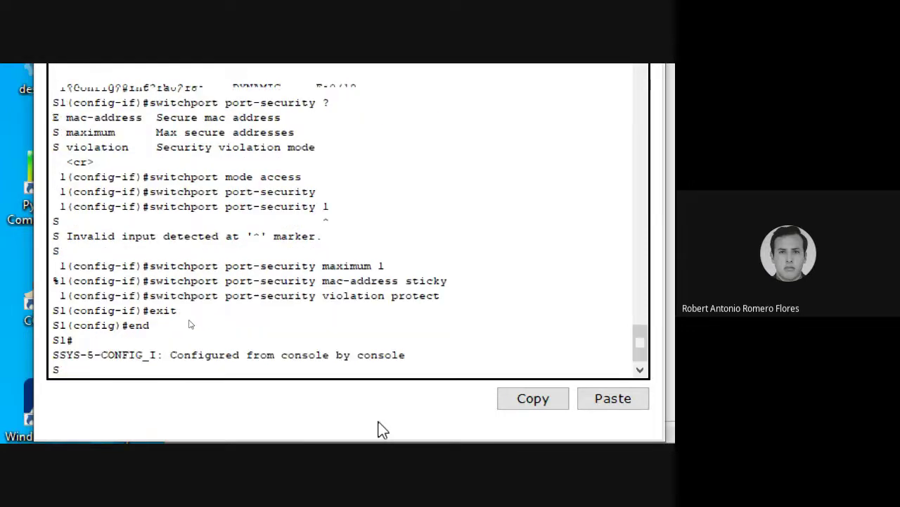
pyautogui.write('wr')
pyautogui.press('Return')
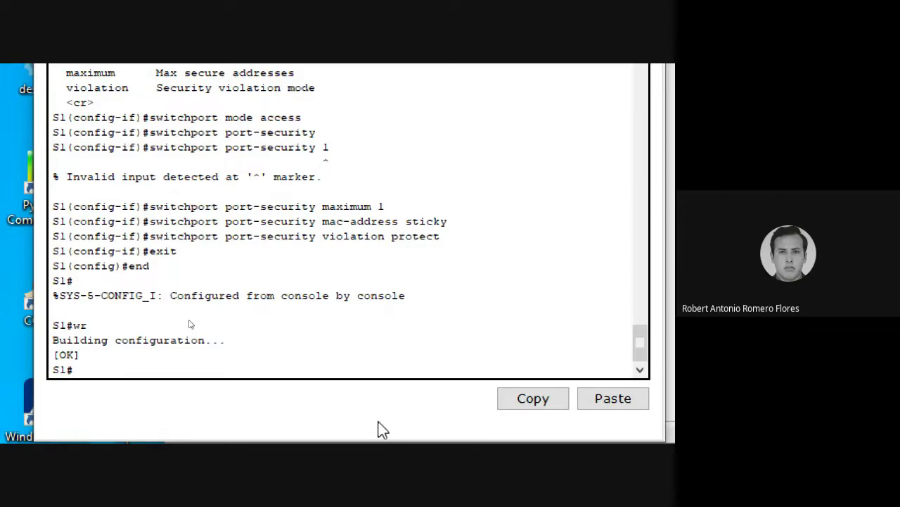
# Display S1's port-security summary with show port-security
pyautogui.write('show port-securit')
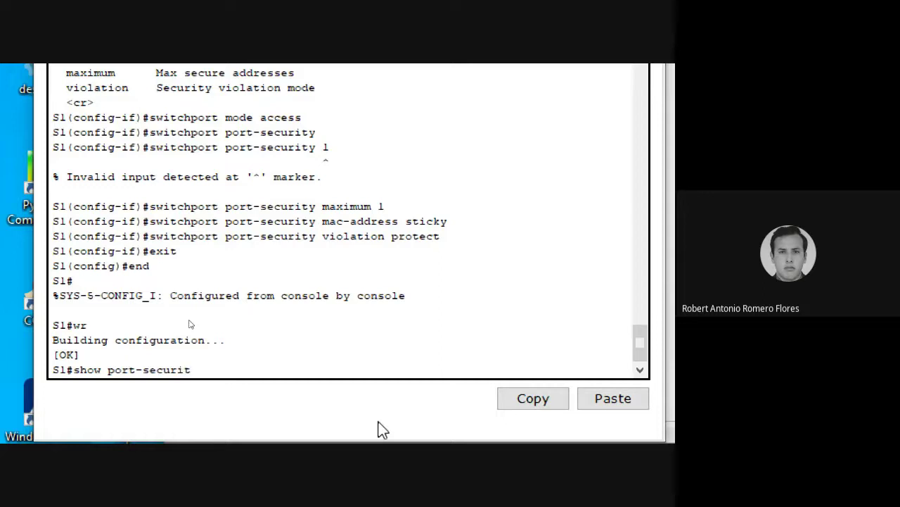
pyautogui.write('y')
pyautogui.press('Return')
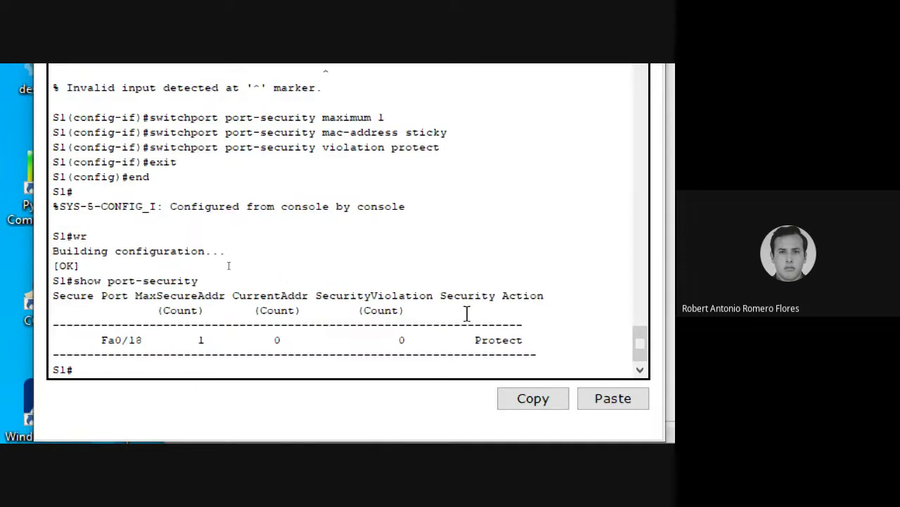
# Review the commands entered for Fa0/18, from interface selection and access mode through the maximum address limit
pyautogui.scroll(2, 296, 343)
pyautogui.scroll(1, 296, 343)
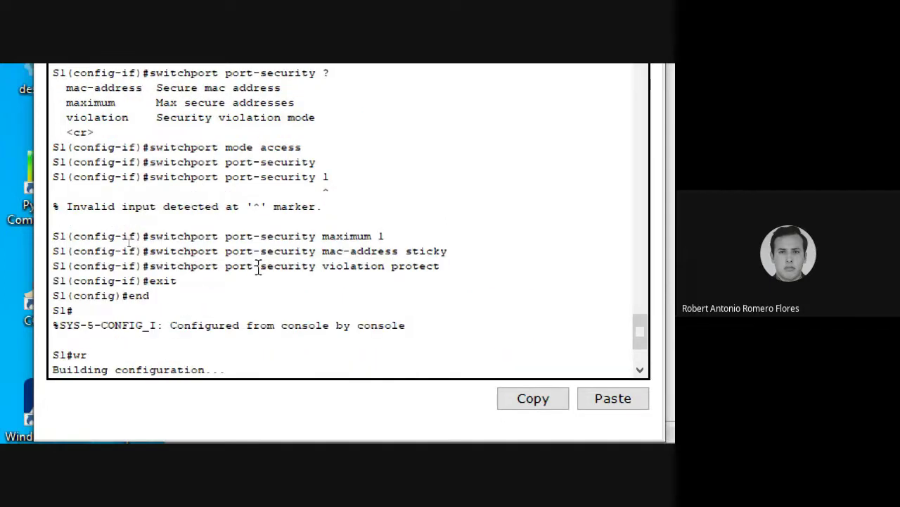
pyautogui.scroll(1, 258, 267)
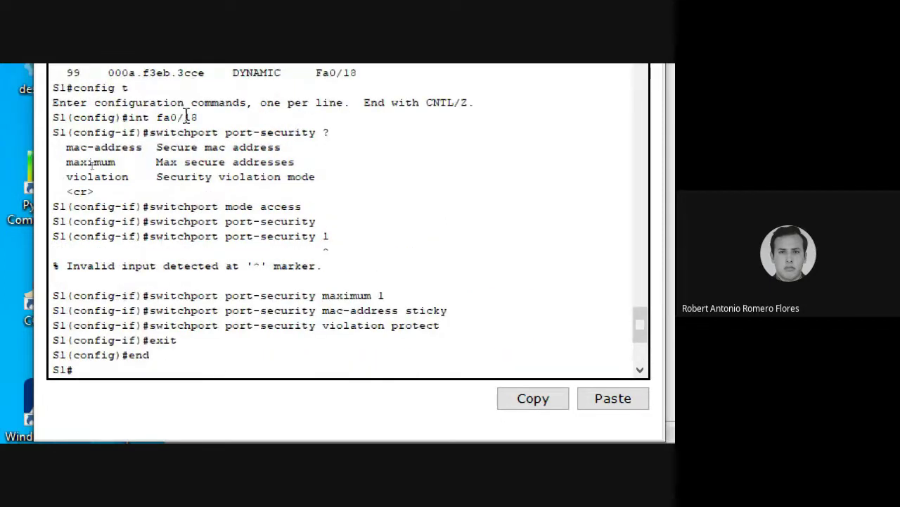
pyautogui.moveTo(198, 120); pyautogui.dragTo(50, 118)
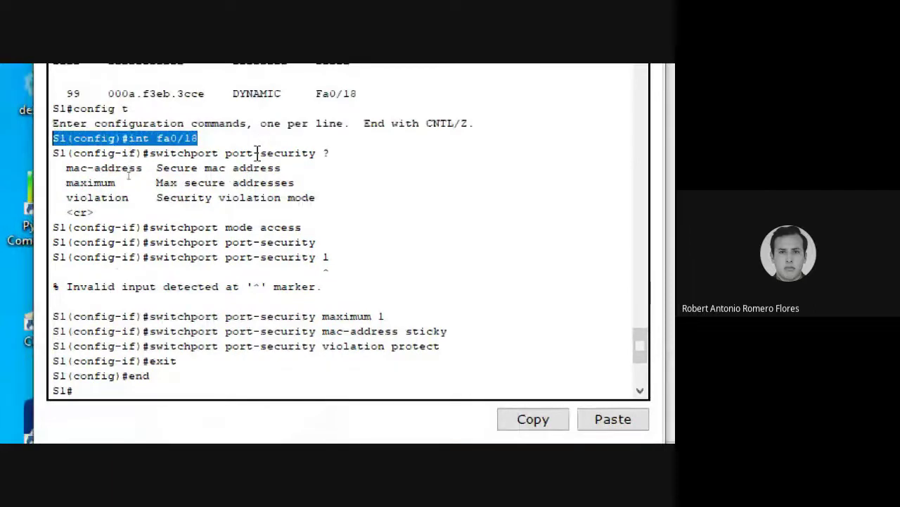
pyautogui.click(337, 153)
pyautogui.moveTo(337, 153); pyautogui.dragTo(147, 152)
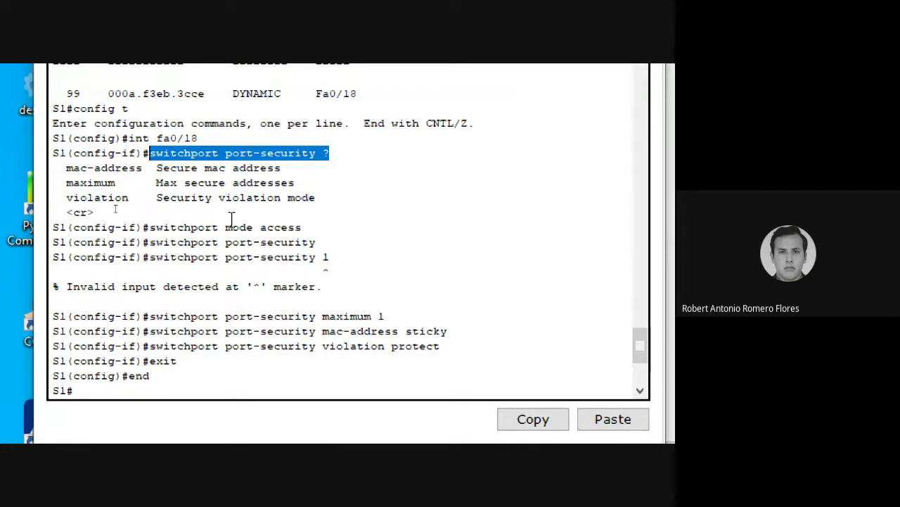
pyautogui.click(304, 234)
pyautogui.moveTo(52, 242); pyautogui.dragTo(150, 227)
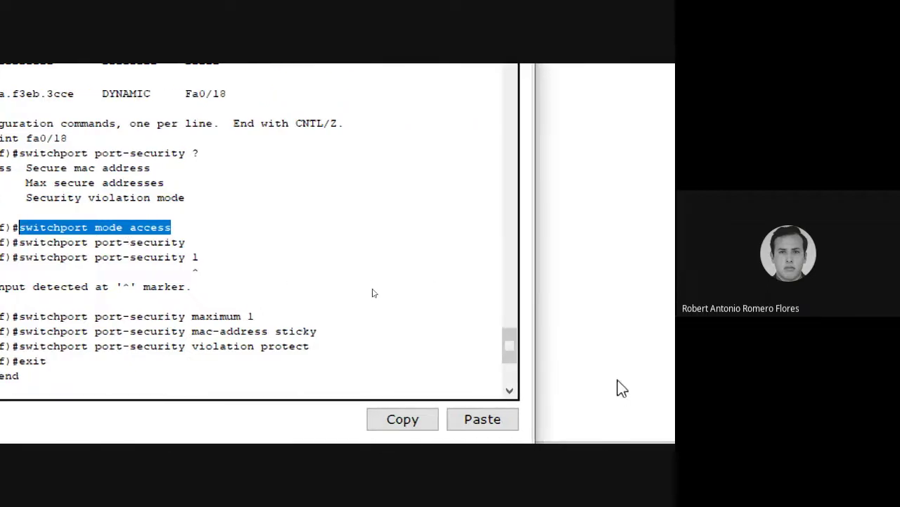
pyautogui.moveTo(508, 339)
pyautogui.mouseDown()
pyautogui.moveTo(507, 351)
pyautogui.moveTo(508, 339)
pyautogui.mouseUp()
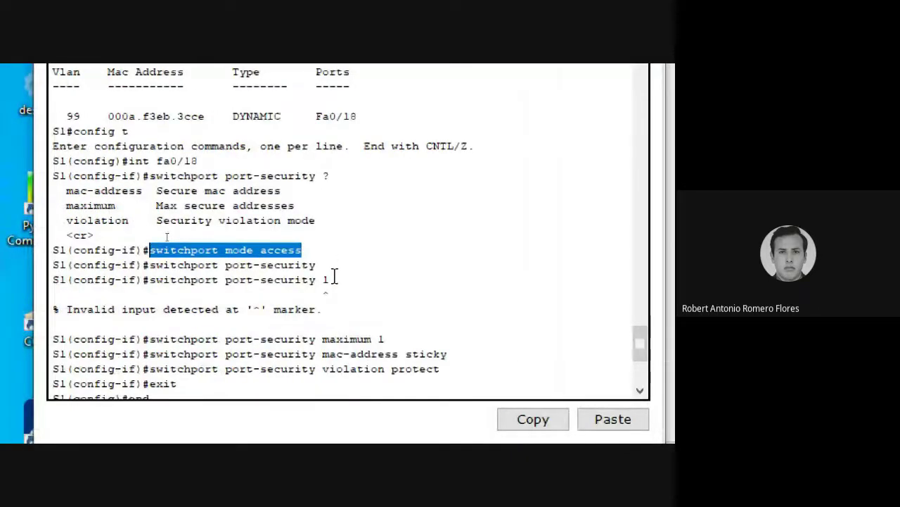
pyautogui.moveTo(394, 338); pyautogui.dragTo(152, 345)
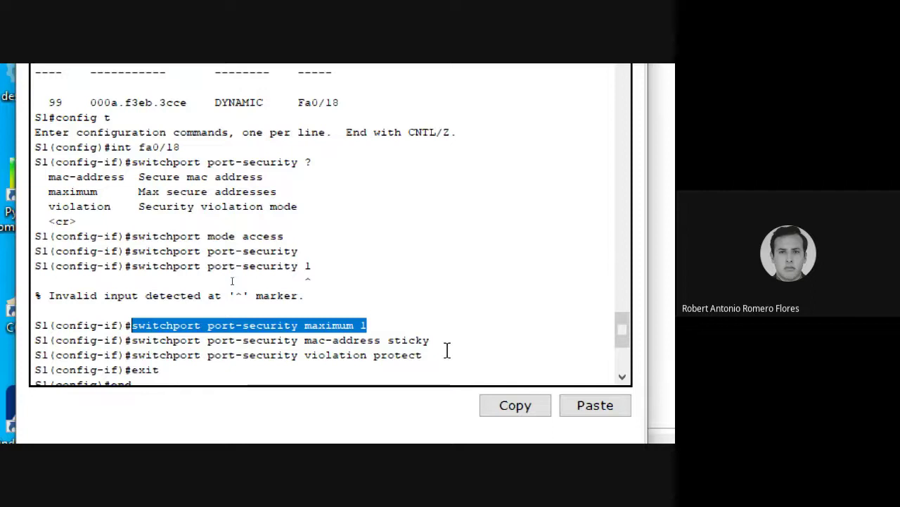
pyautogui.click(368, 326)
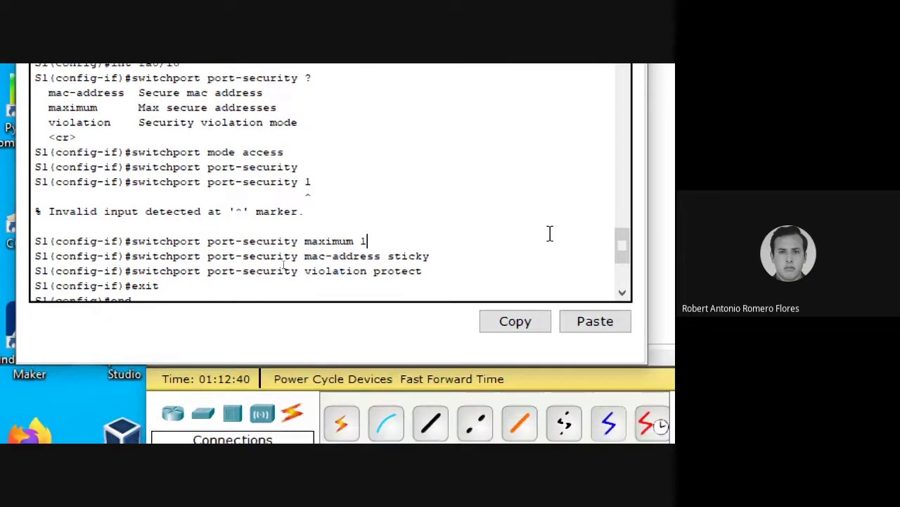
# Review the sticky MAC address command and the show port-security output for Fa0/18
pyautogui.scroll(-5, 551, 234)
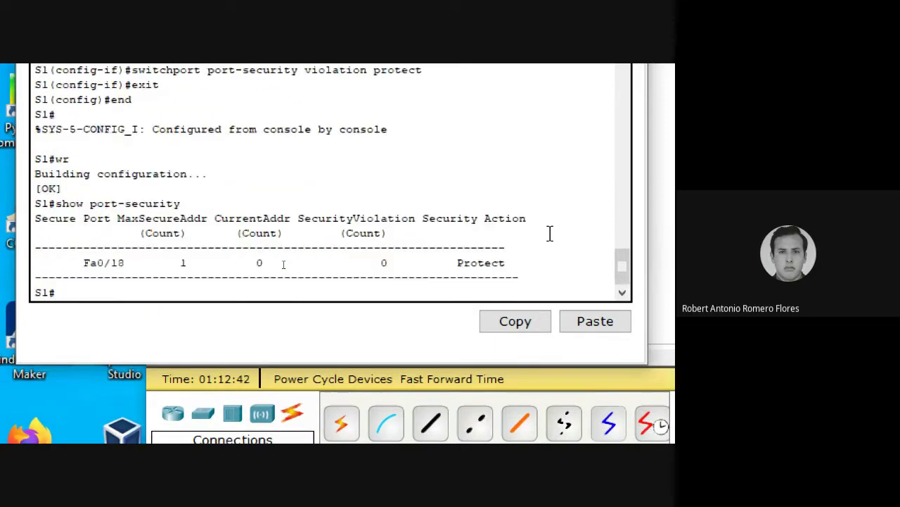
pyautogui.scroll(1, 267, 243)
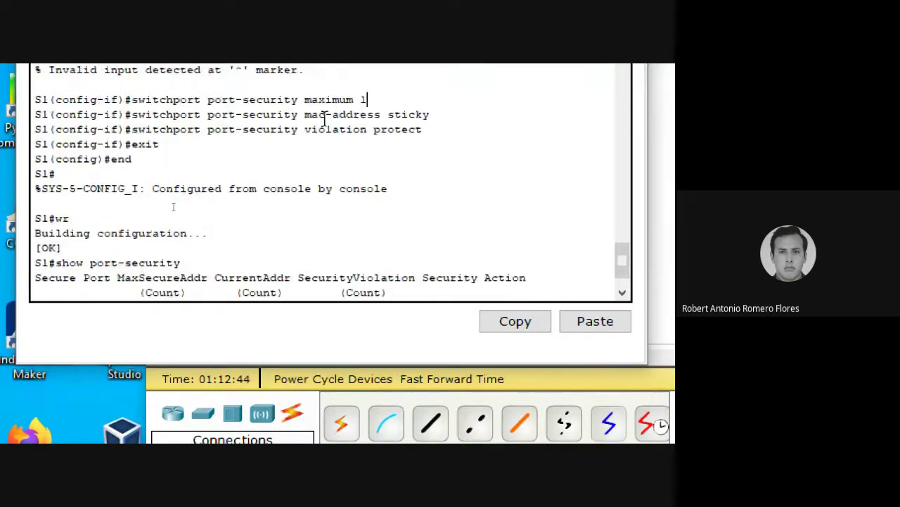
pyautogui.moveTo(451, 113); pyautogui.dragTo(303, 123)
pyautogui.click(303, 141)
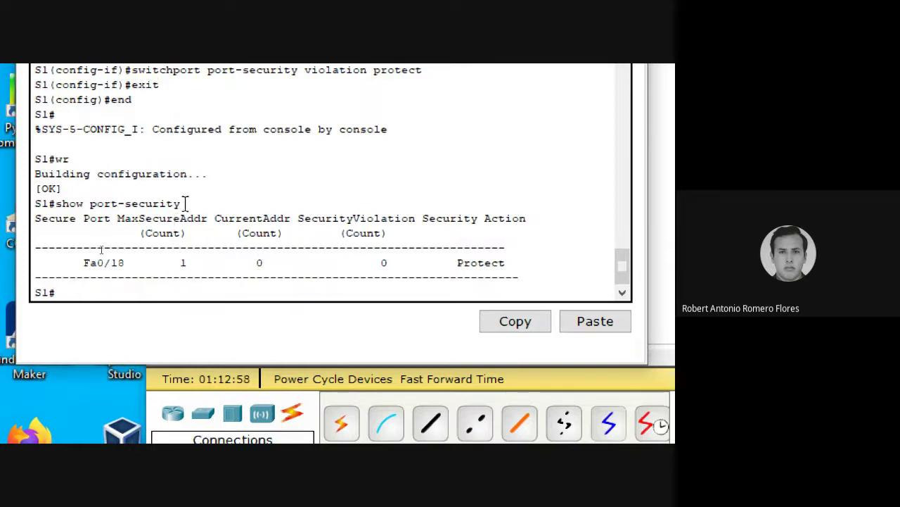
pyautogui.moveTo(181, 203); pyautogui.dragTo(36, 204)
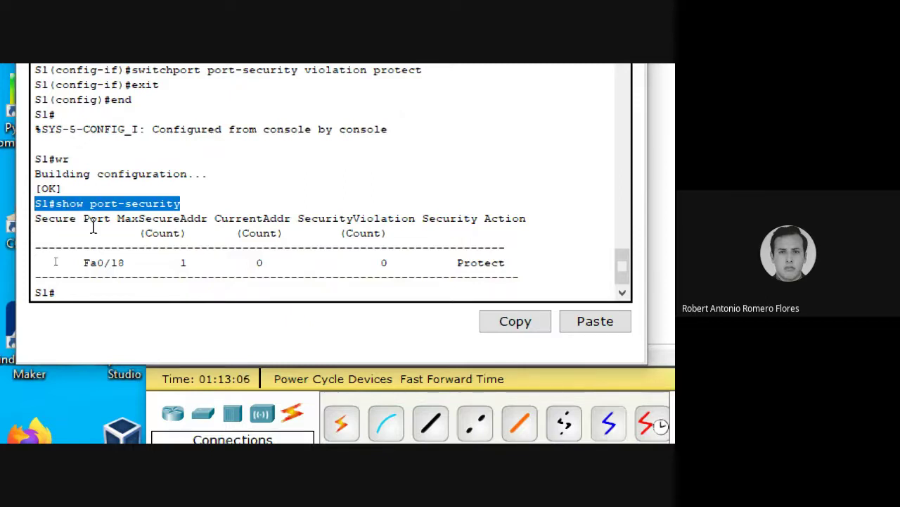
pyautogui.click(147, 294)
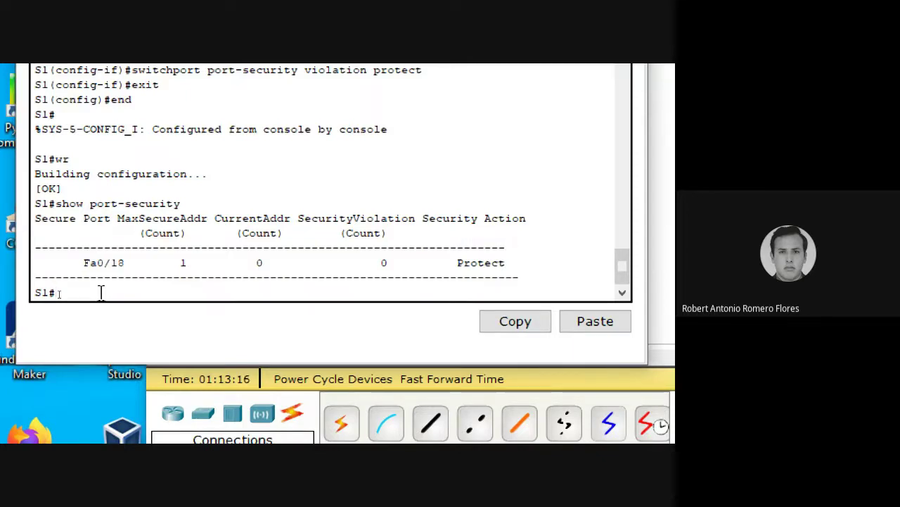
# Enter global configuration mode and open interface Fa0/18 for configuration with int fa0/18
pyautogui.write('config t')
pyautogui.press('Return')
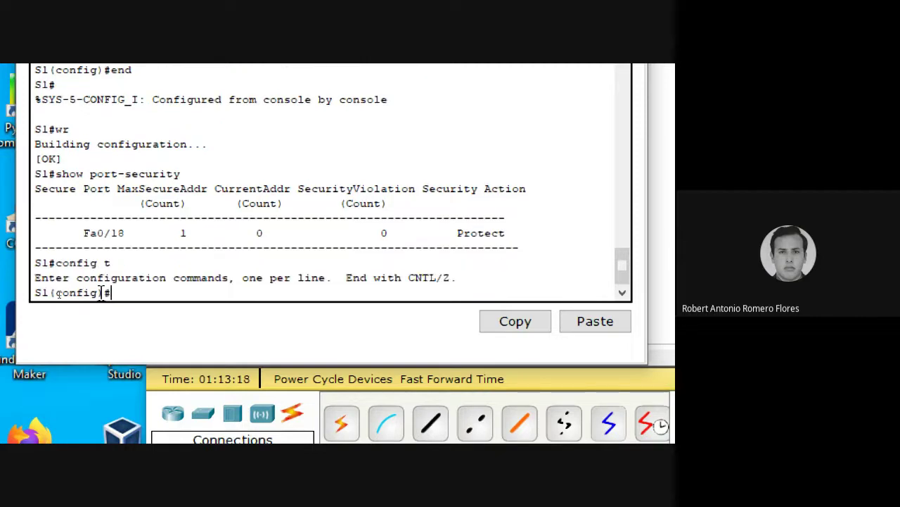
pyautogui.write('itn fa0/18')
pyautogui.press('Return')
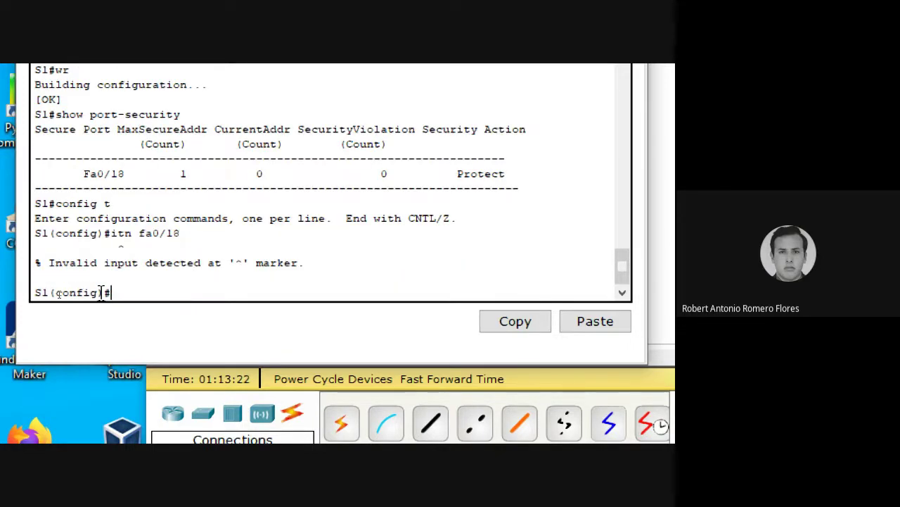
pyautogui.press('Up')
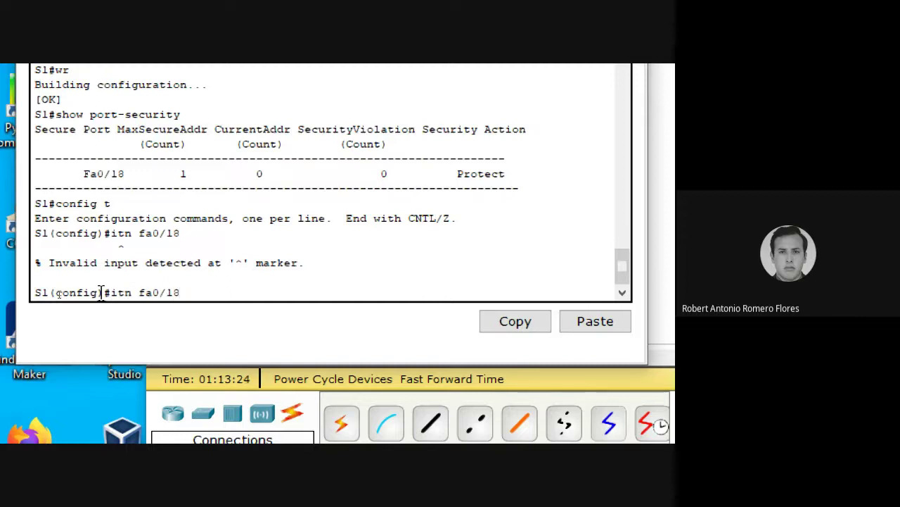
pyautogui.press('Left')
pyautogui.press('Left')
pyautogui.press('Left')
pyautogui.press('Left')
pyautogui.press('Left')
pyautogui.press('Left')
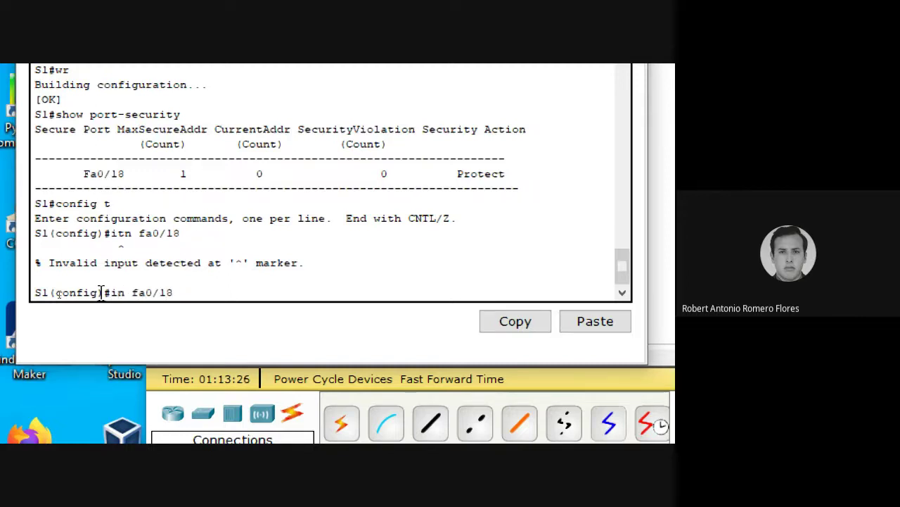
pyautogui.write('t')
pyautogui.press('Return')
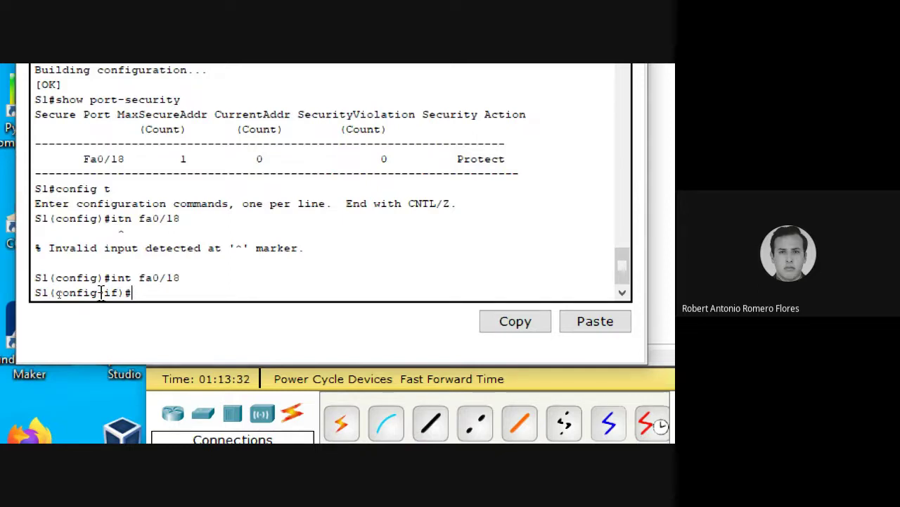
# Set interface Fa0/18 to access mode again with switchport mode access
pyautogui.write('switch')
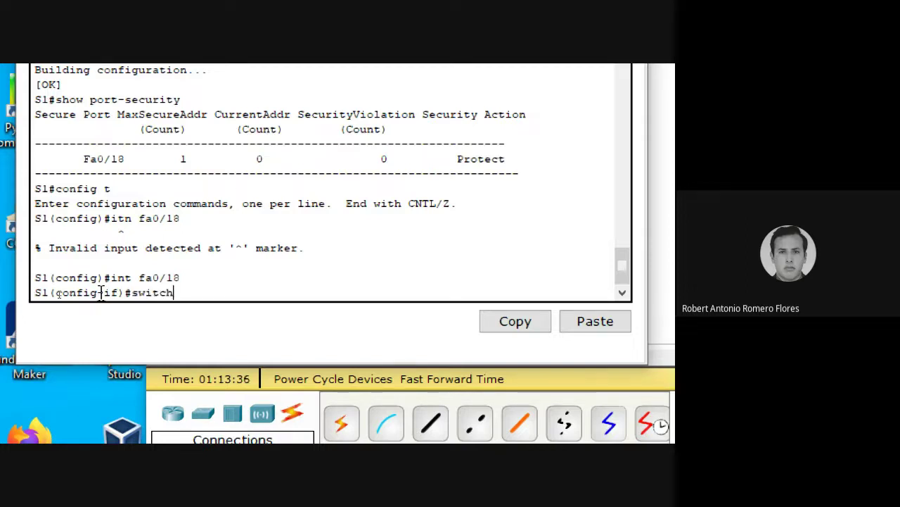
pyautogui.write('port mode ac')
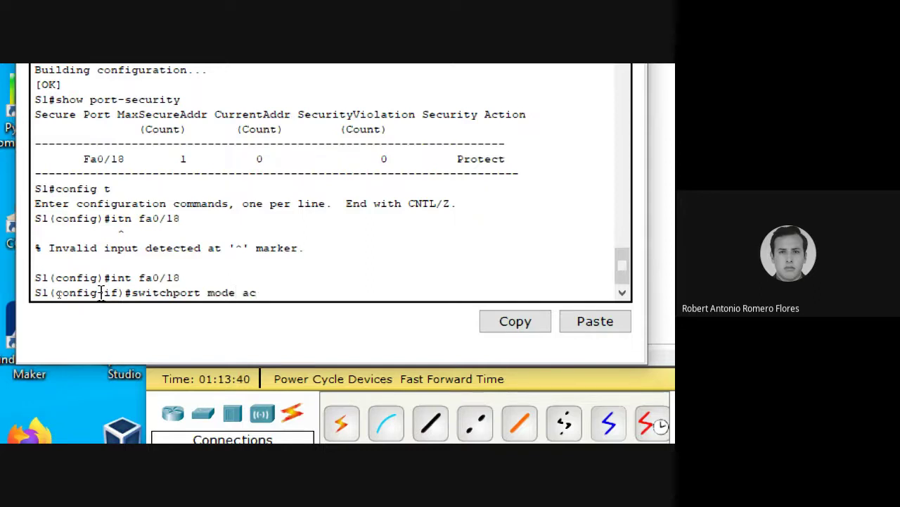
pyautogui.write('cess')
pyautogui.press('Return')
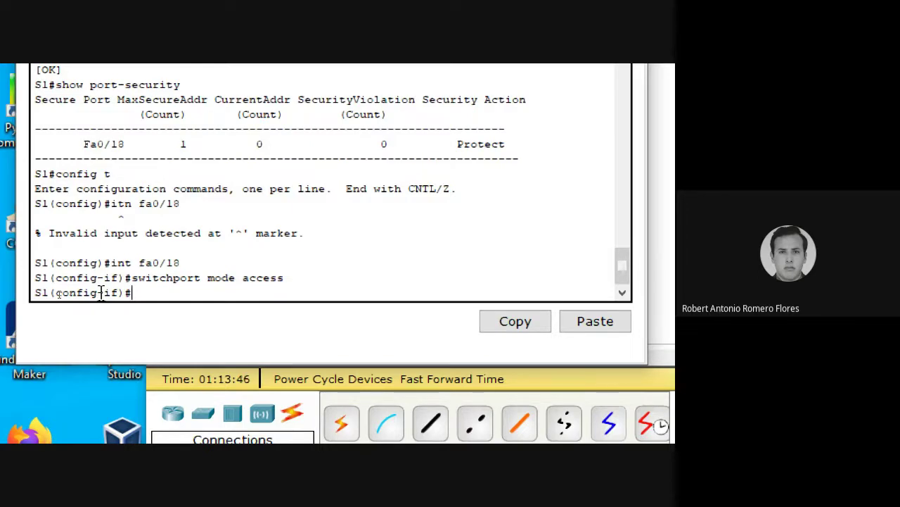
# Try to allow two secure addresses on Fa0/18 with switchport port-security 2
pyautogui.press('Up')
pyautogui.press('BackSpace')
pyautogui.press('BackSpace')
pyautogui.press('BackSpace')
pyautogui.press('BackSpace')
pyautogui.press('BackSpace')
pyautogui.press('BackSpace')
pyautogui.press('BackSpace')
pyautogui.press('BackSpace')
pyautogui.press('BackSpace')
pyautogui.press('BackSpace')
pyautogui.press('BackSpace')
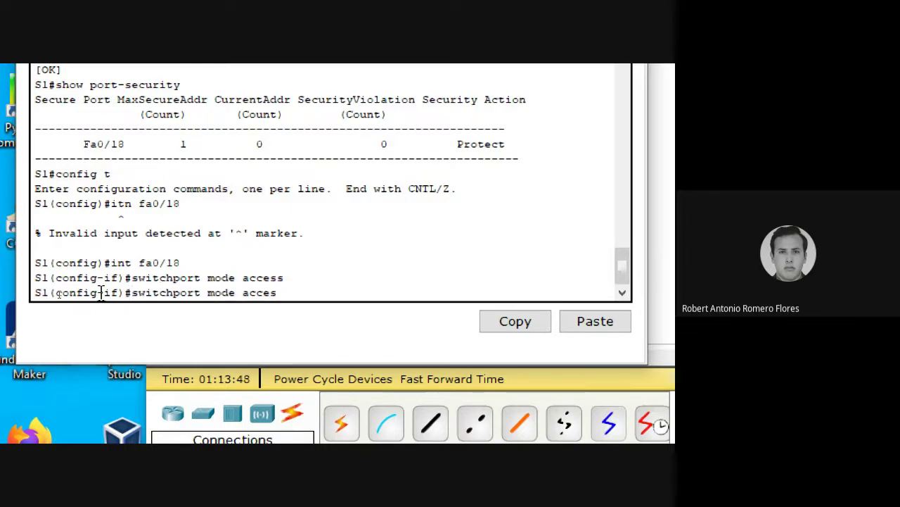
pyautogui.write('port')
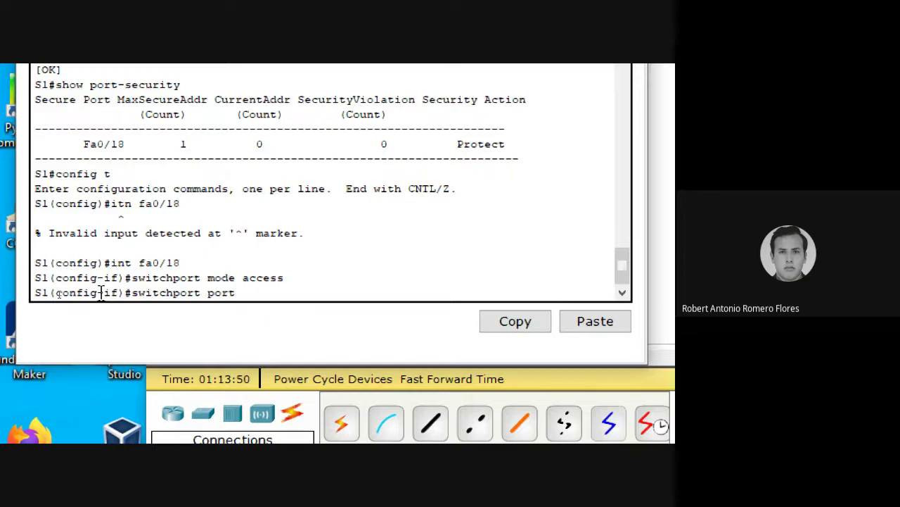
pyautogui.write('-security 2')
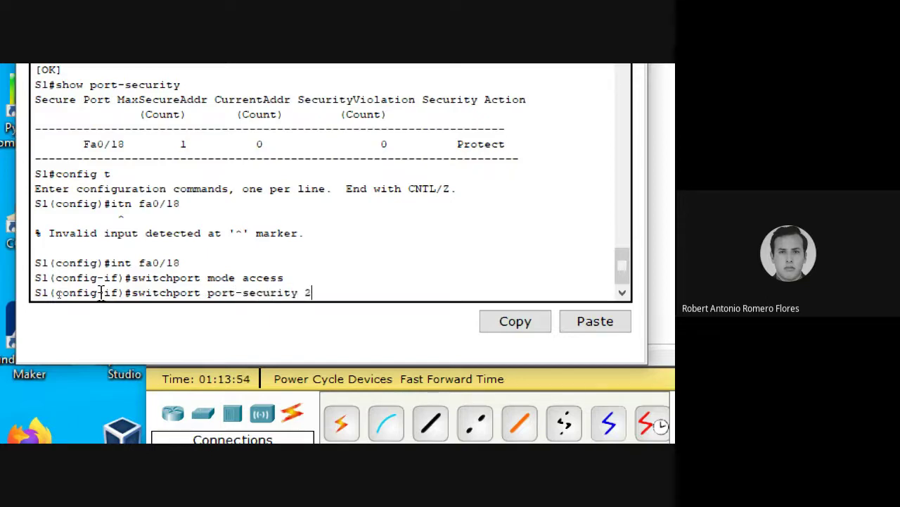
pyautogui.press('Return')
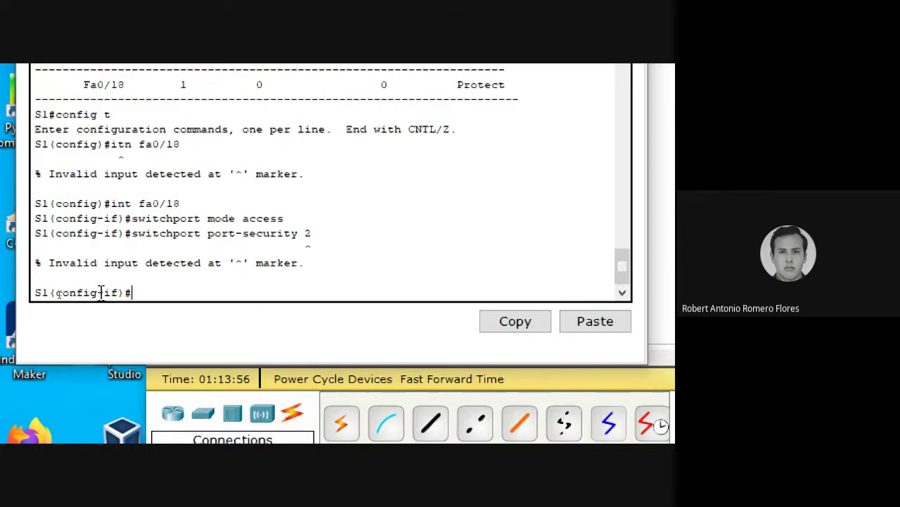
# Allow two secure addresses on Fa0/18 with switchport port-security maximum 2
pyautogui.press('Up')
pyautogui.press('BackSpace')
pyautogui.write('max')
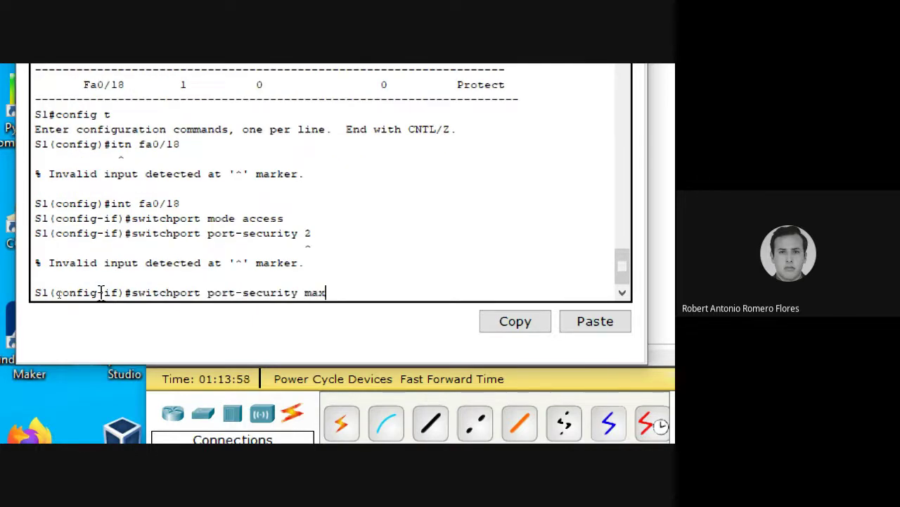
pyautogui.write('imum 2')
pyautogui.press('Return')
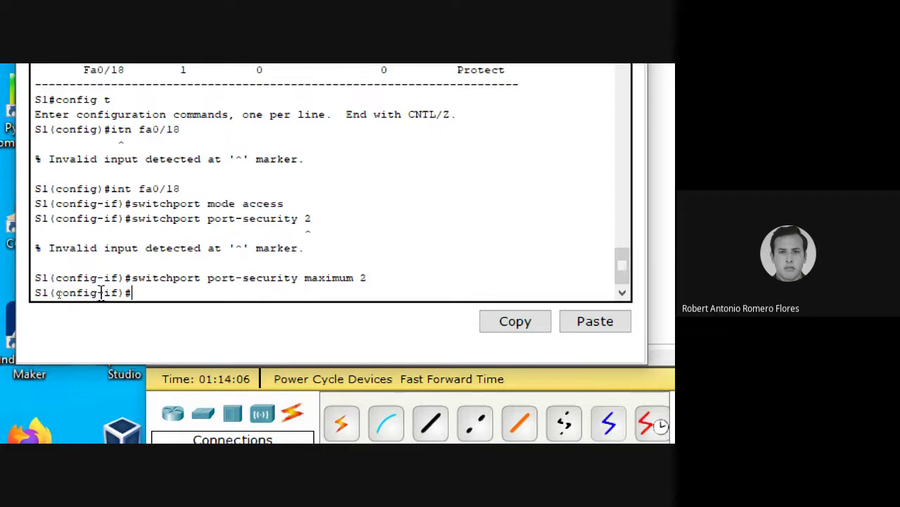
# Return to privileged EXEC mode with end and save the switch configuration with wr
pyautogui.write('exit')
pyautogui.press('BackSpace')
pyautogui.press('BackSpace')
pyautogui.press('BackSpace')
pyautogui.write('nd')
pyautogui.press('Return')
pyautogui.press('Return')
pyautogui.write('wr')
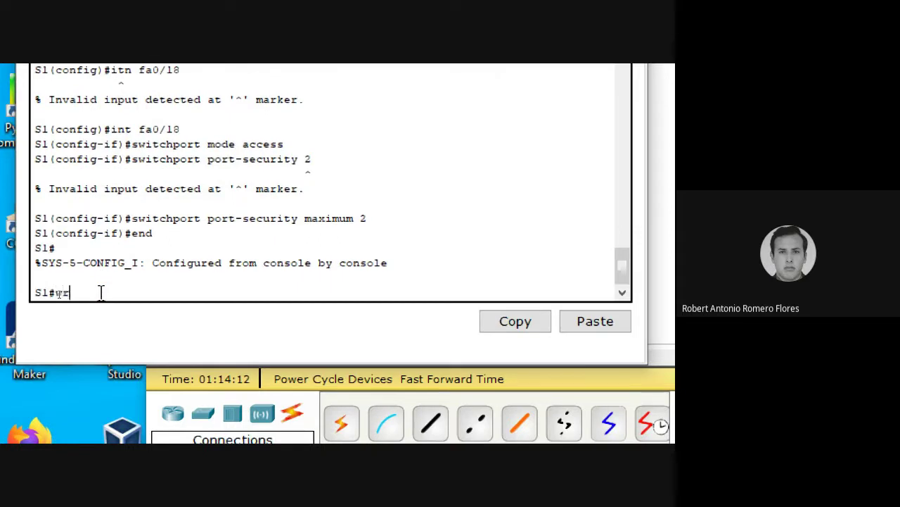
pyautogui.press('Return')
# Run show port-security and examine the maximum secure address count for Fa0/18
pyautogui.write('sho')
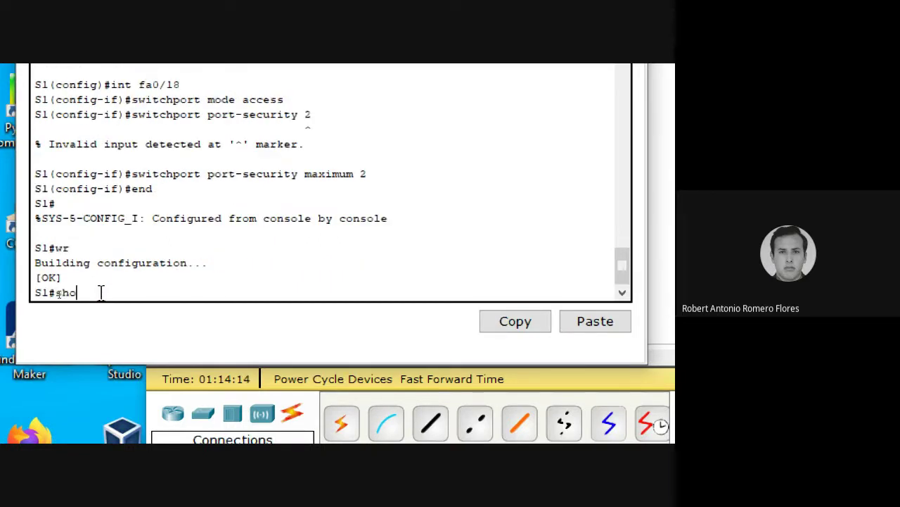
pyautogui.write('w port-security')
pyautogui.press('Return')
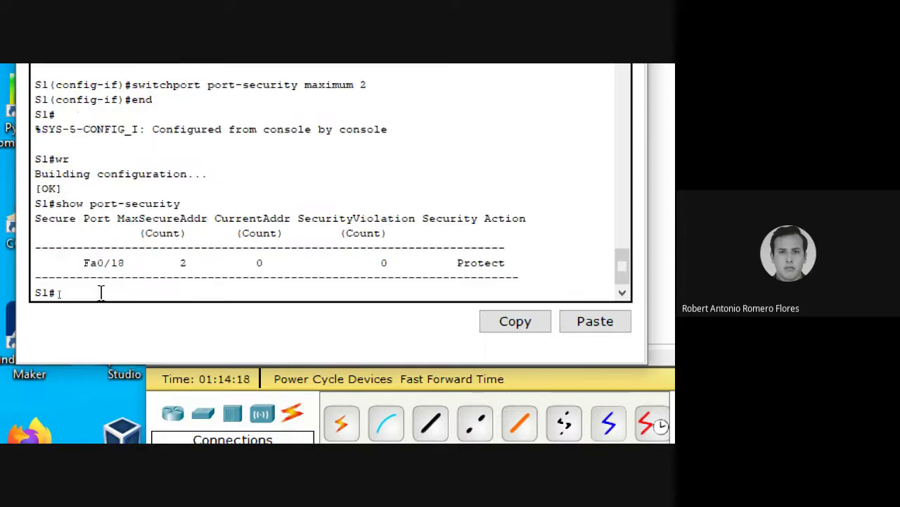
pyautogui.moveTo(193, 248); pyautogui.dragTo(165, 264)
pyautogui.click(181, 261)
pyautogui.doubleClick(182, 262)
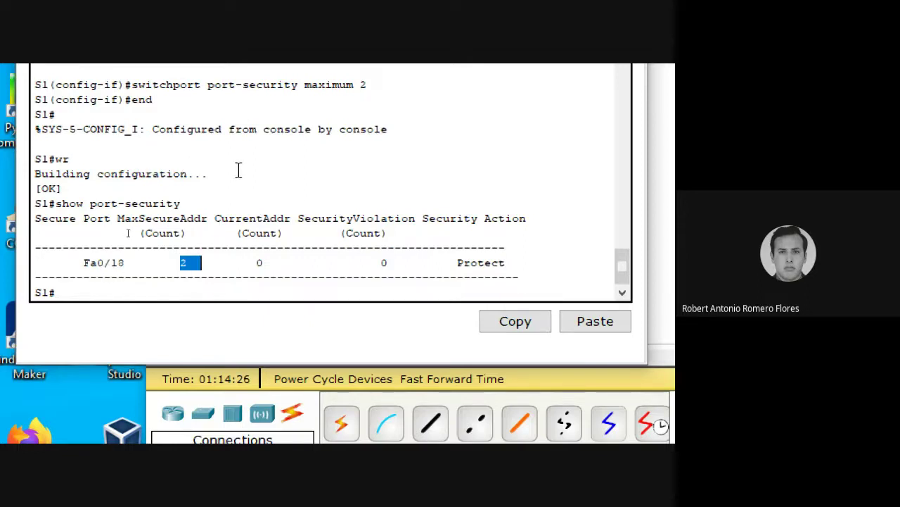
pyautogui.scroll(1, 238, 169)
pyautogui.scroll(-1, 238, 170)
pyautogui.click(250, 196)
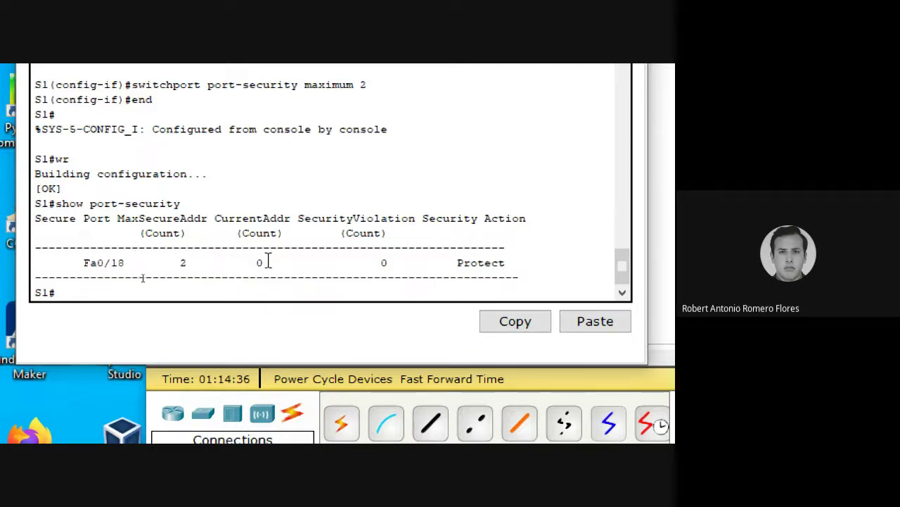
# Examine Fa0/18's current address count, violation count and security action, along with the port-security maximum command that was entered
pyautogui.moveTo(257, 263); pyautogui.dragTo(282, 263)
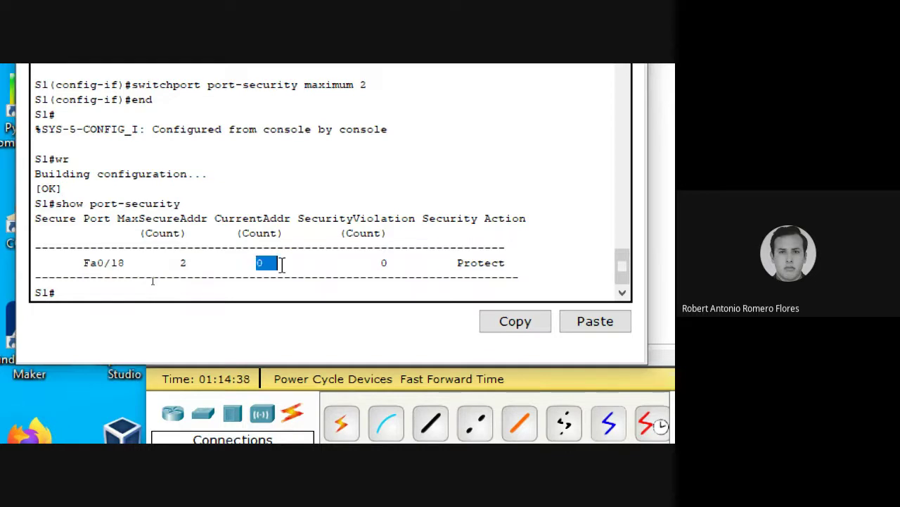
pyautogui.click(394, 269)
pyautogui.moveTo(394, 267); pyautogui.dragTo(366, 262)
pyautogui.click(368, 263)
pyautogui.click(481, 244)
pyautogui.moveTo(530, 221); pyautogui.dragTo(424, 207)
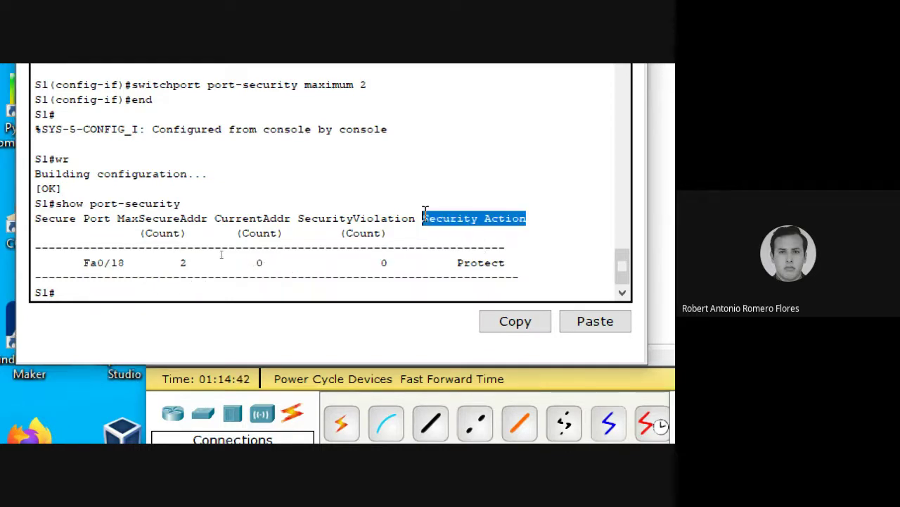
pyautogui.click(442, 263)
pyautogui.scroll(4, 232, 229)
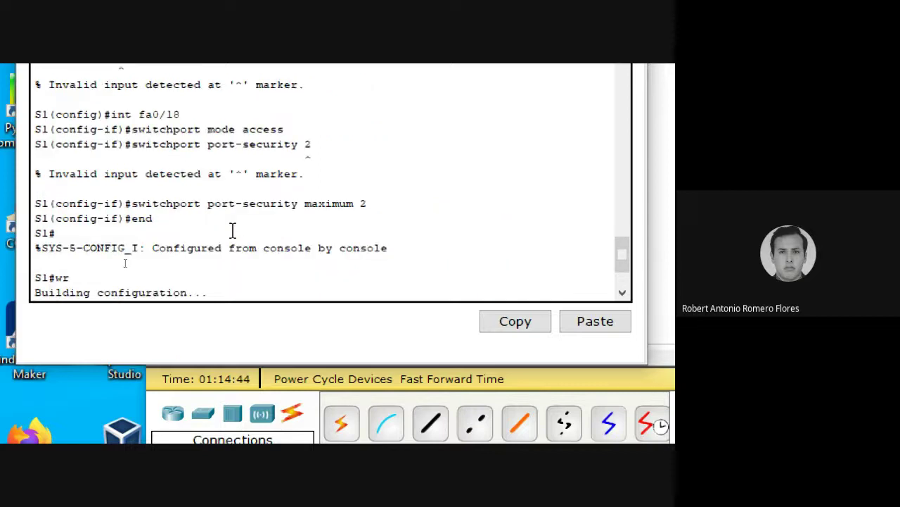
pyautogui.scroll(-1, 232, 232)
pyautogui.moveTo(397, 206); pyautogui.dragTo(41, 211)
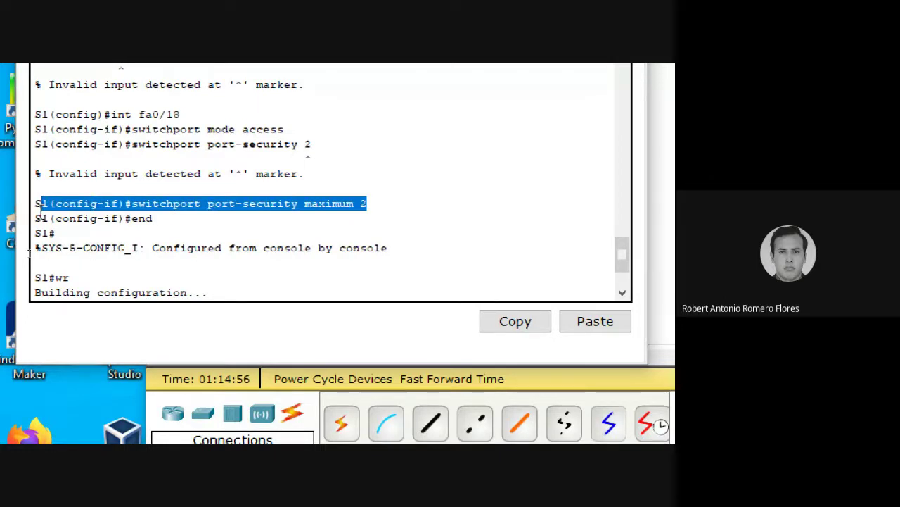
pyautogui.click(206, 221)
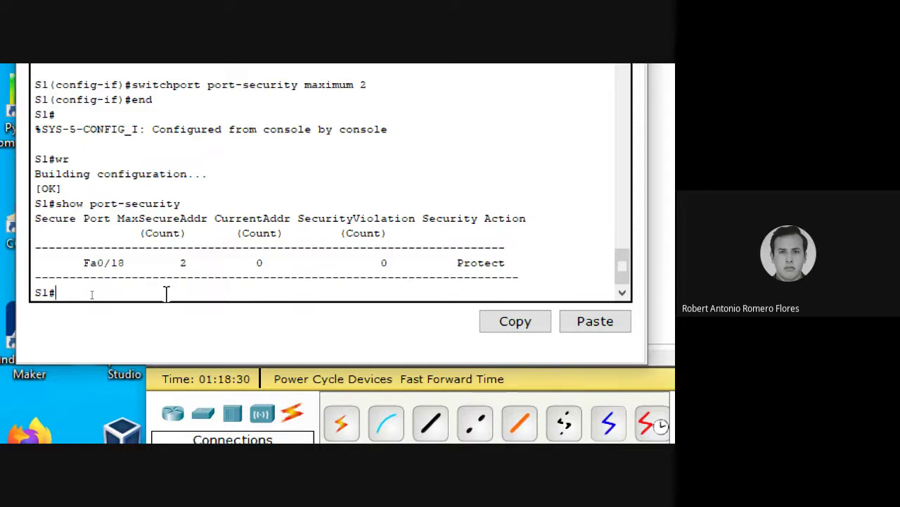
# Enter global configuration mode, open interface fa0/18 and set it to access mode with switchport mode access
pyautogui.write('config t')
pyautogui.press('Return')
pyautogui.write('int')
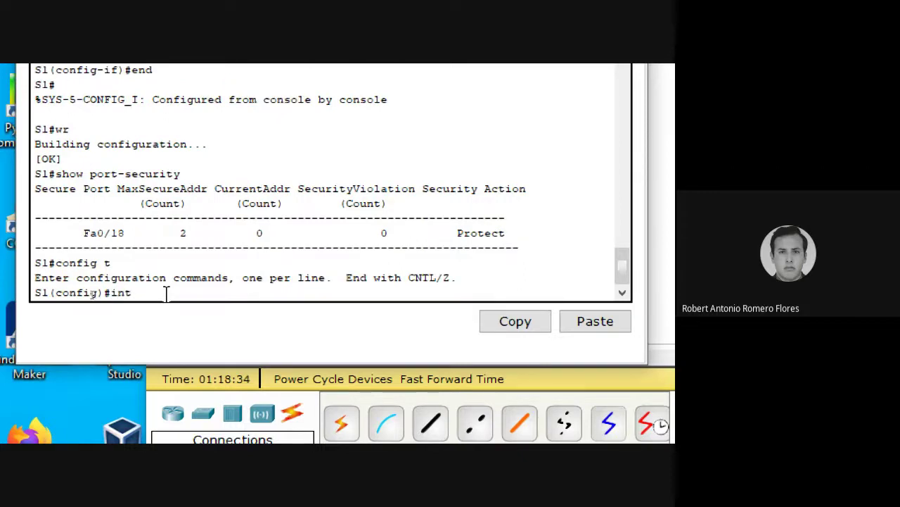
pyautogui.write(' fa0/18')
pyautogui.press('Return')
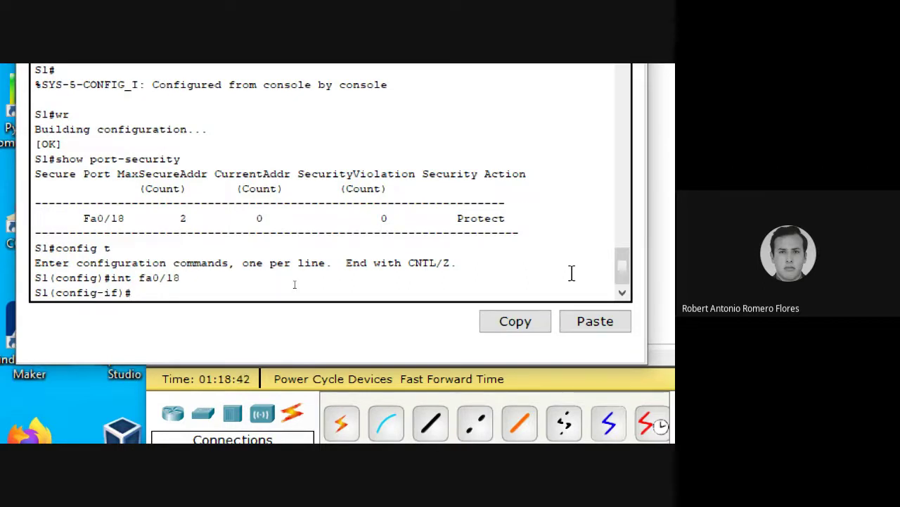
pyautogui.write('switchport')
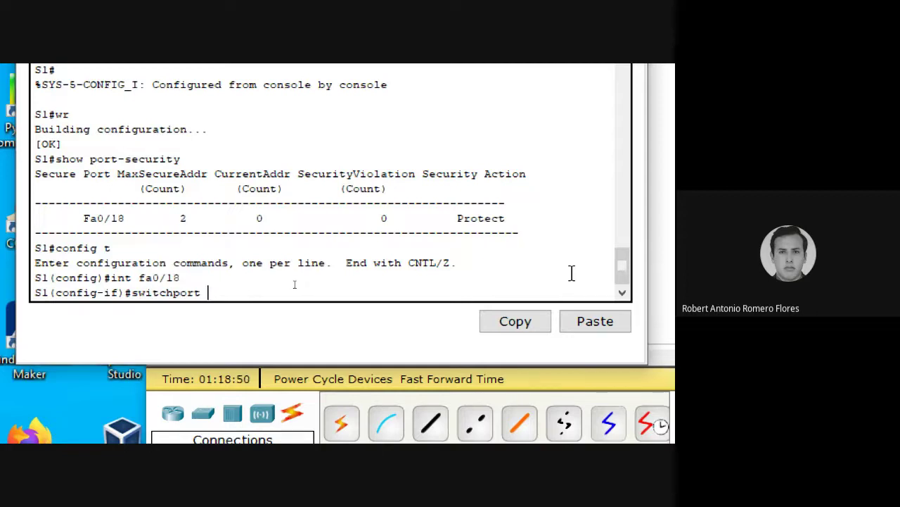
pyautogui.write(' mode access')
pyautogui.press('Return')
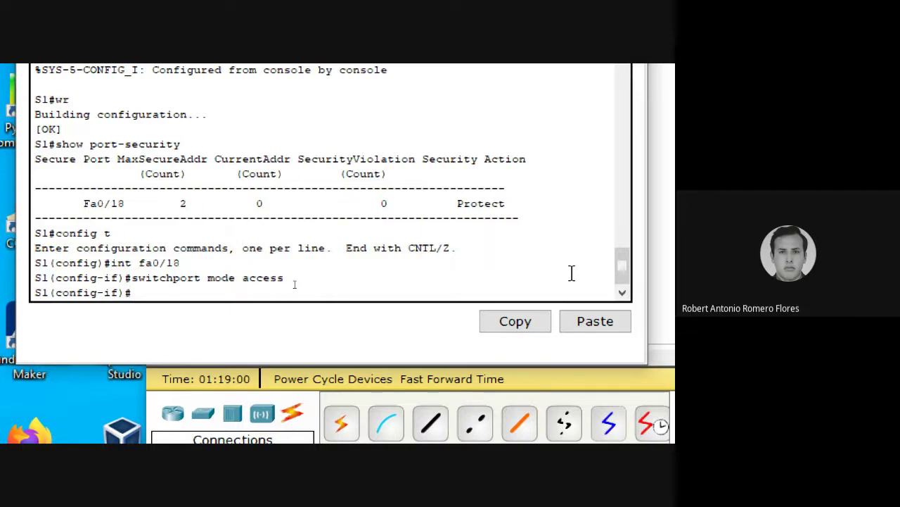
# Enable port security on Fa0/18 with switchport port-security
pyautogui.press('Up')
pyautogui.press('BackSpace')
pyautogui.press('BackSpace')
pyautogui.press('BackSpace')
pyautogui.press('BackSpace')
pyautogui.press('BackSpace')
pyautogui.press('BackSpace')
pyautogui.press('BackSpace')
pyautogui.press('BackSpace')
pyautogui.press('BackSpace')
pyautogui.press('BackSpace')
pyautogui.press('BackSpace')
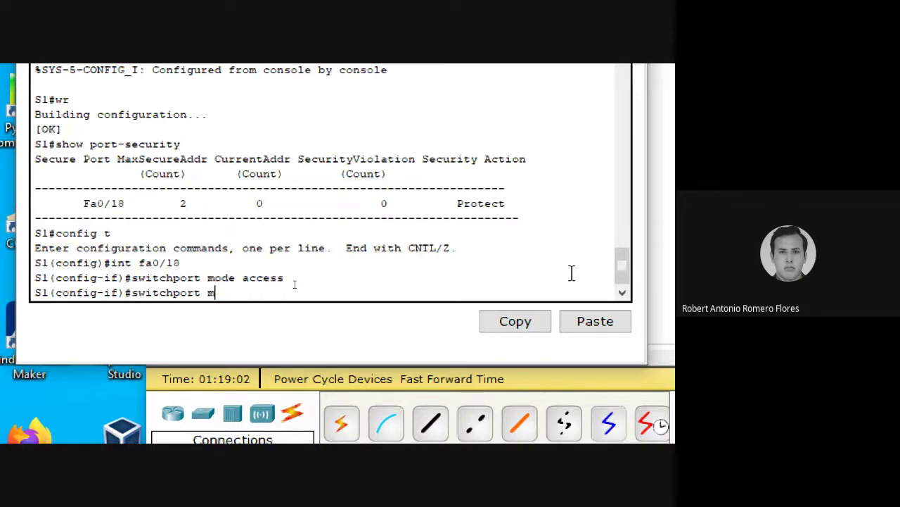
pyautogui.write('port')
pyautogui.write('-secu')
pyautogui.write('rity')
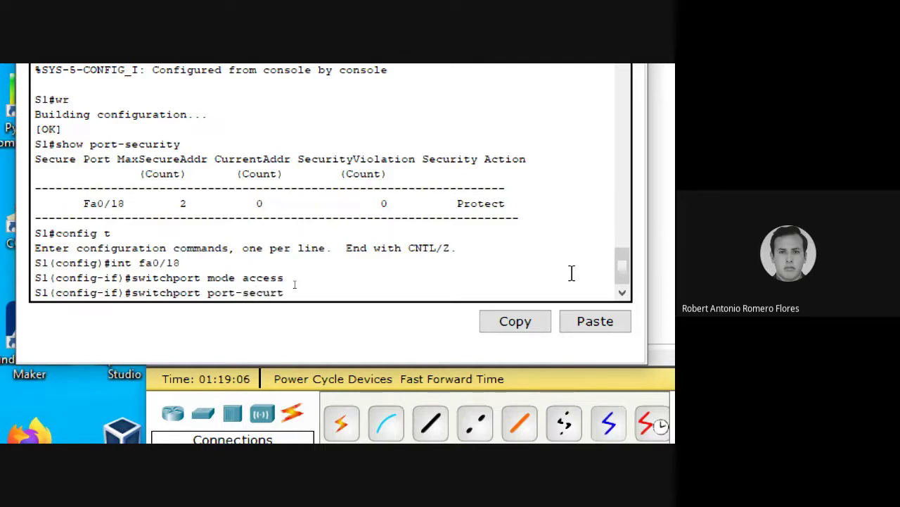
pyautogui.press('Return')
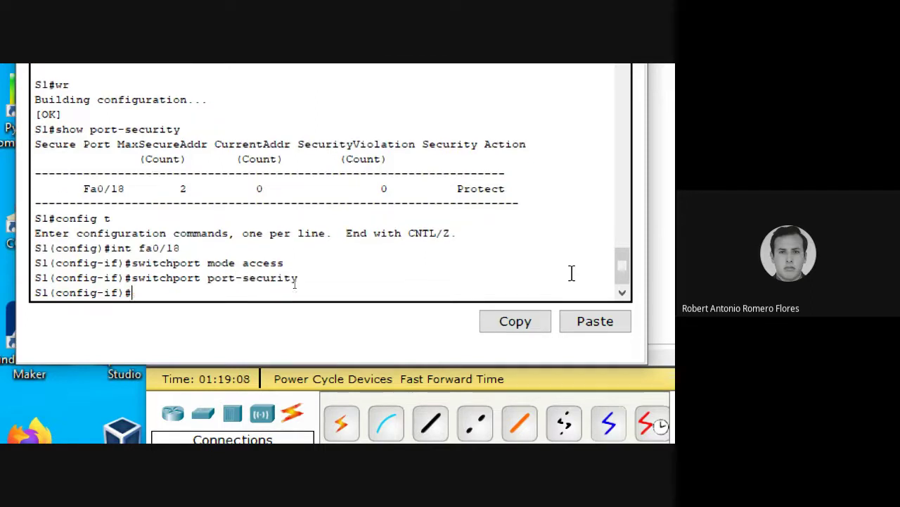
# Enable sticky MAC learning on Fa0/18 with switchport port-security mac-address sticky
pyautogui.press('Up')
pyautogui.press('Up')
pyautogui.press('Up')
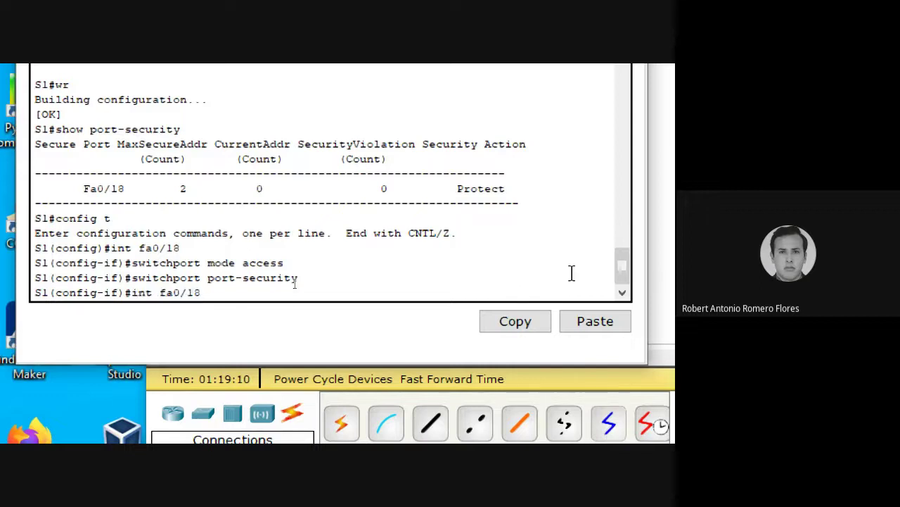
pyautogui.press('Down')
pyautogui.press('Down')
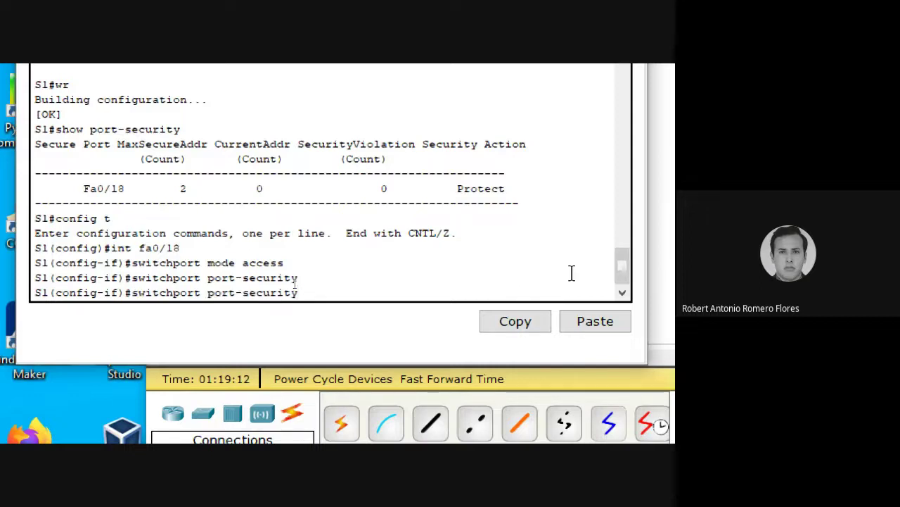
pyautogui.write('mac-address')
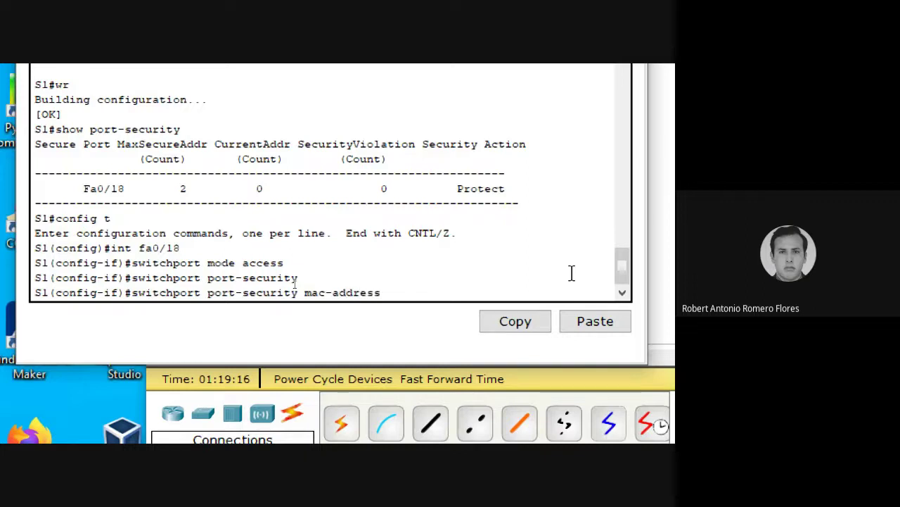
pyautogui.write(' sticky')
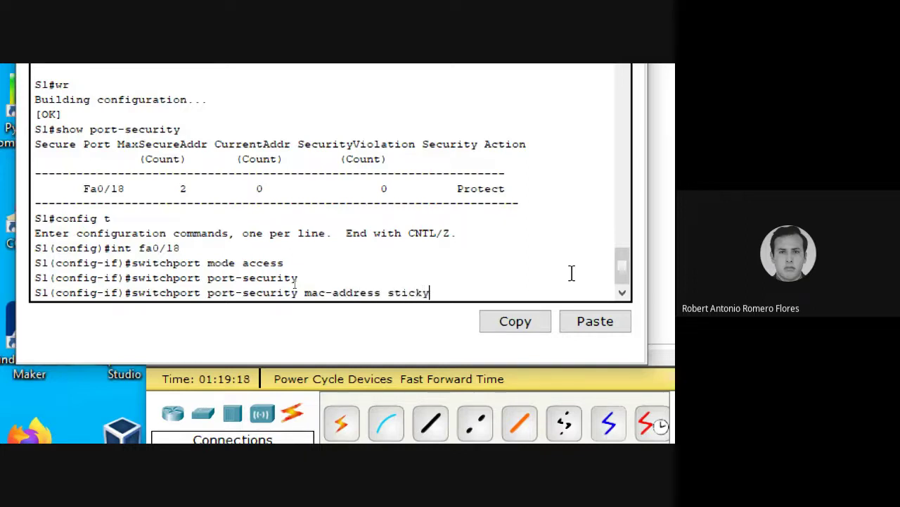
pyautogui.press('Return')
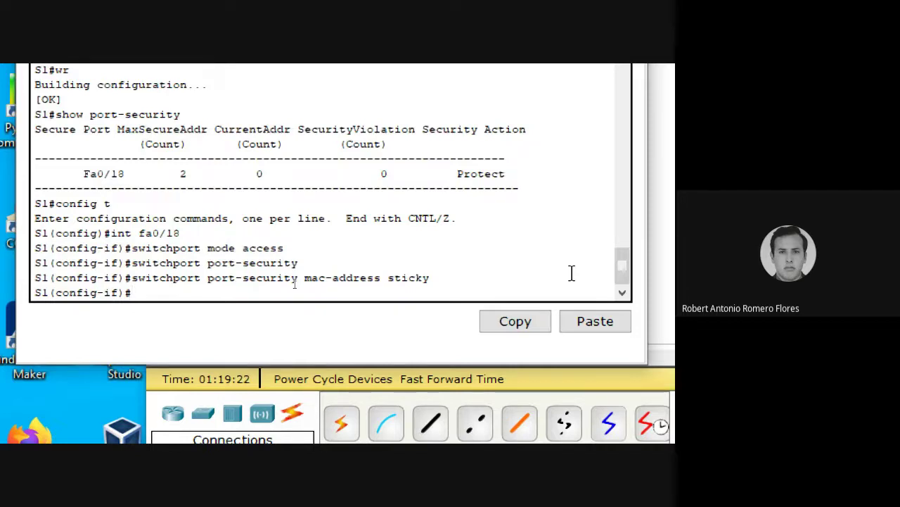
# Register 000a.f3eb.3ccb as a sticky secure MAC address on Fa0/18 with switchport port-security mac-address sticky
pyautogui.press('Up')
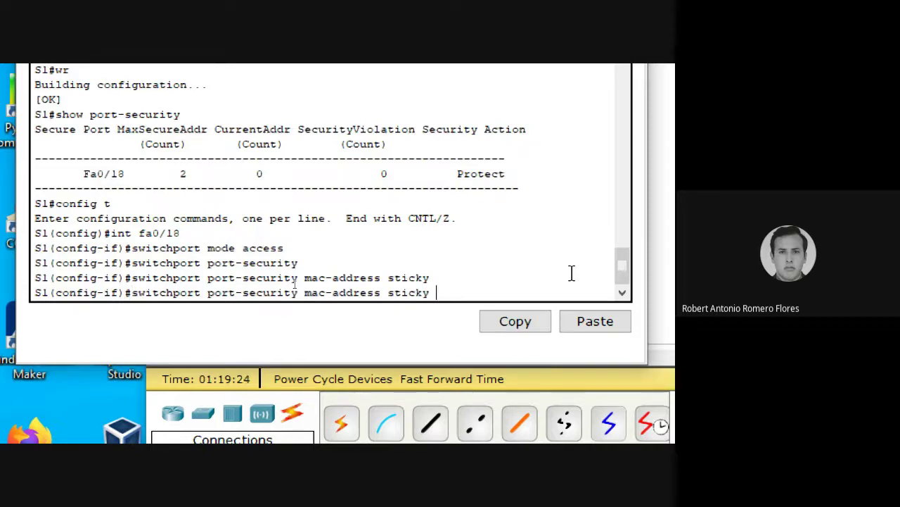
pyautogui.write('000a.f3eb')
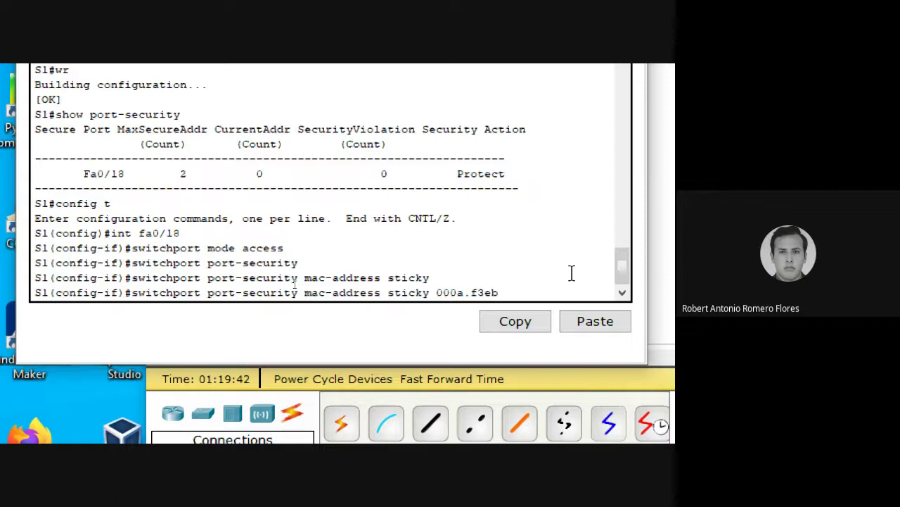
pyautogui.write('.3ccb')
pyautogui.press('Return')
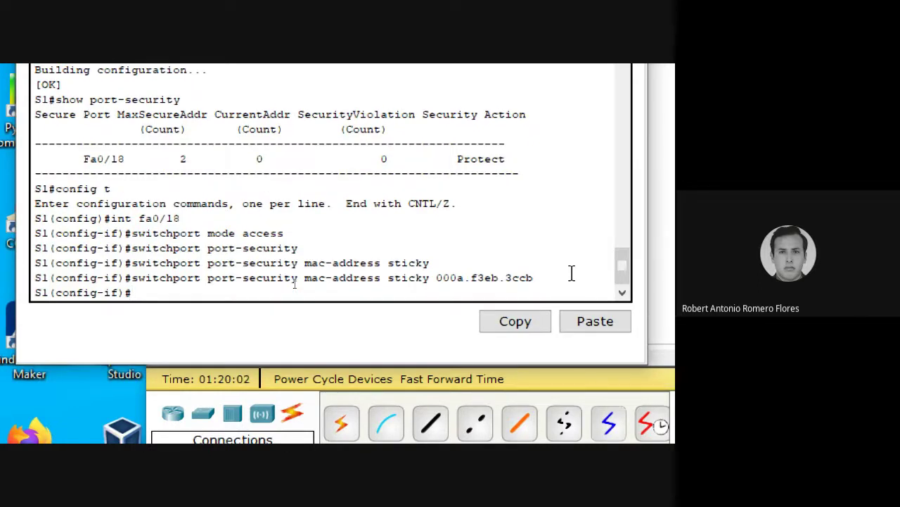
# Limit Fa0/18 to one secure address with switchport port-security maximum 1
pyautogui.press('Up')
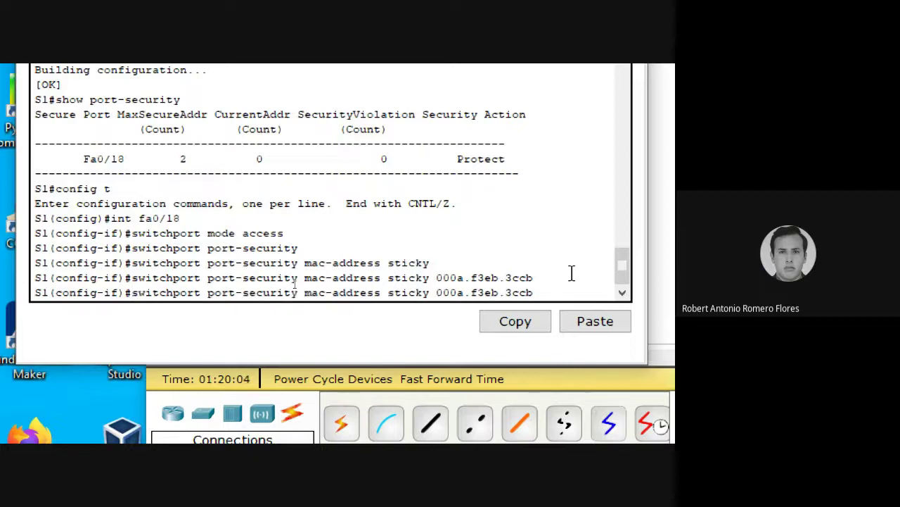
pyautogui.press('BackSpace')
pyautogui.press('BackSpace')
pyautogui.press('BackSpace')
pyautogui.press('BackSpace')
pyautogui.press('BackSpace')
pyautogui.press('BackSpace')
pyautogui.press('BackSpace')
pyautogui.press('BackSpace')
pyautogui.press('BackSpace')
pyautogui.press('BackSpace')
pyautogui.press('BackSpace')
pyautogui.press('BackSpace')
pyautogui.press('BackSpace')
pyautogui.press('BackSpace')
pyautogui.press('BackSpace')
pyautogui.press('BackSpace')
pyautogui.press('BackSpace')
pyautogui.press('BackSpace')
pyautogui.press('BackSpace')
pyautogui.press('BackSpace')
pyautogui.press('BackSpace')
pyautogui.press('BackSpace')
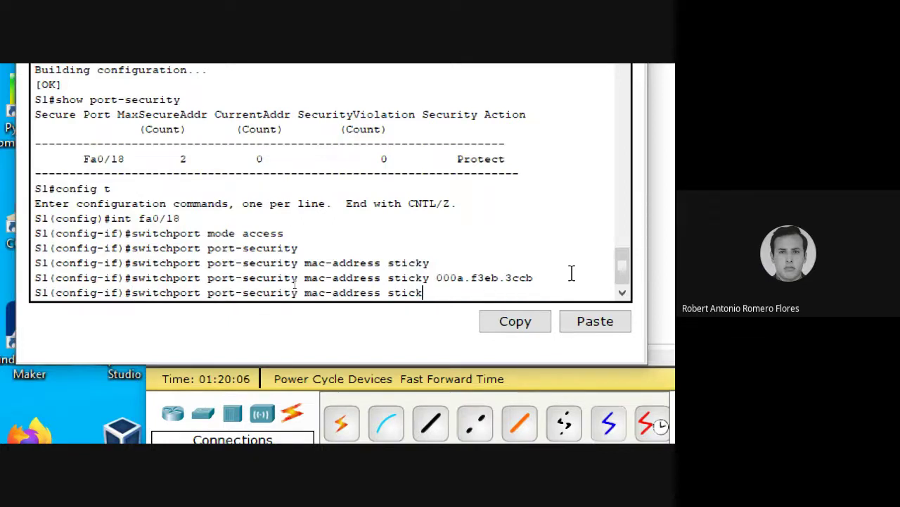
pyautogui.write('aximum ')
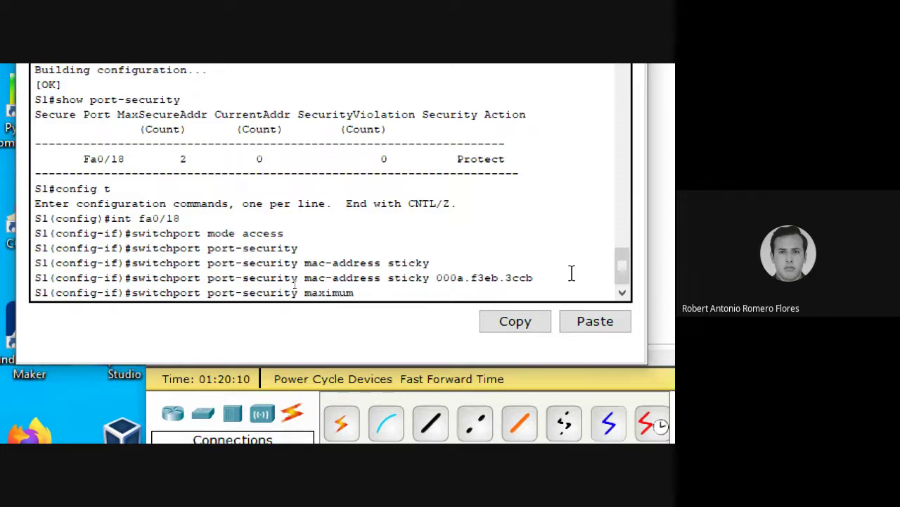
pyautogui.write('1')
pyautogui.press('Return')
# Set Fa0/18's violation mode to shutdown with switchport port-security violation shutdown
pyautogui.press('Up')
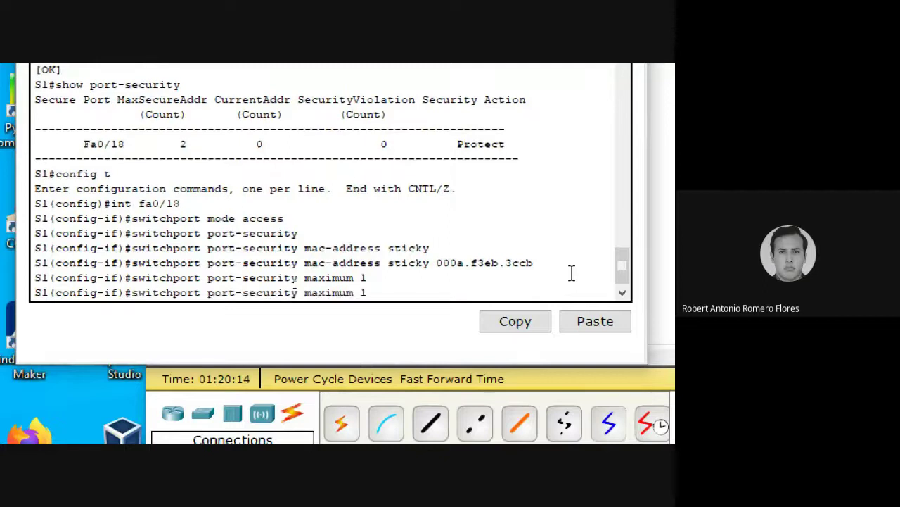
pyautogui.press('BackSpace')
pyautogui.press('BackSpace')
pyautogui.press('BackSpace')
pyautogui.press('BackSpace')
pyautogui.press('BackSpace')
pyautogui.press('BackSpace')
pyautogui.press('BackSpace')
pyautogui.press('BackSpace')
pyautogui.press('BackSpace')
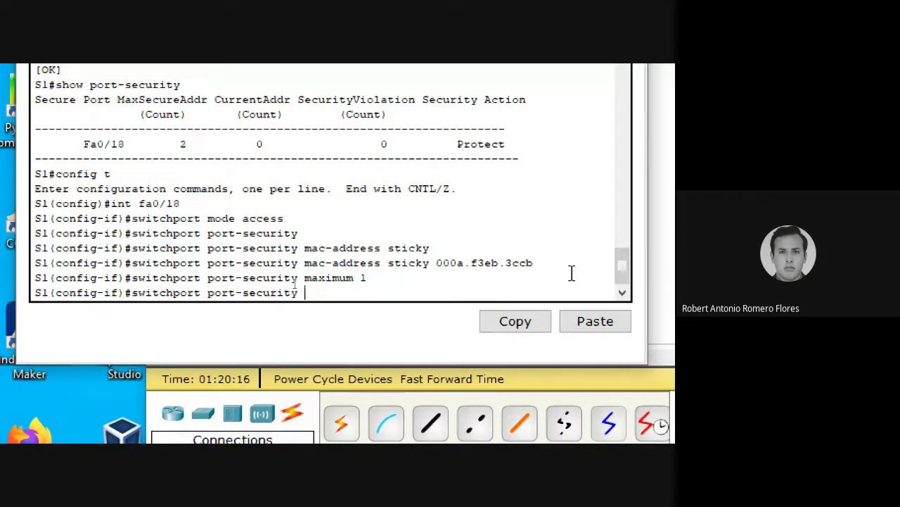
pyautogui.write('viota')
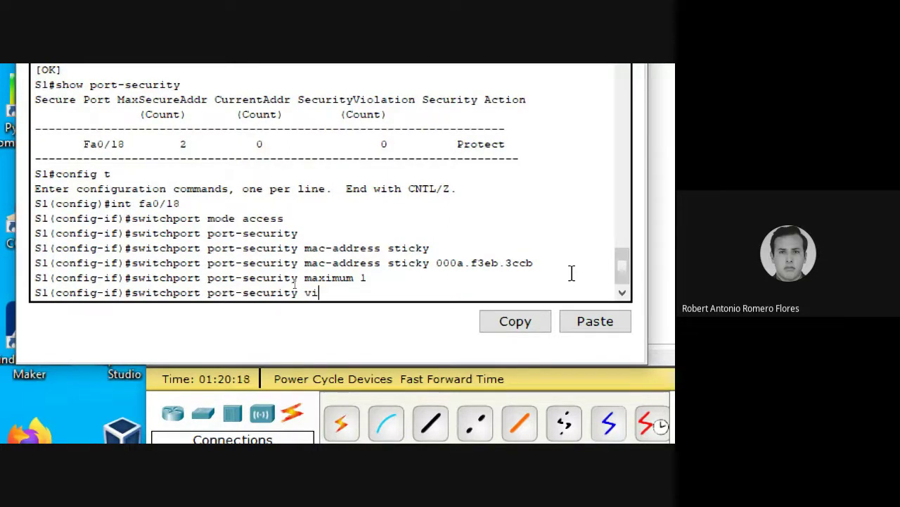
pyautogui.press('BackSpace')
pyautogui.press('BackSpace')
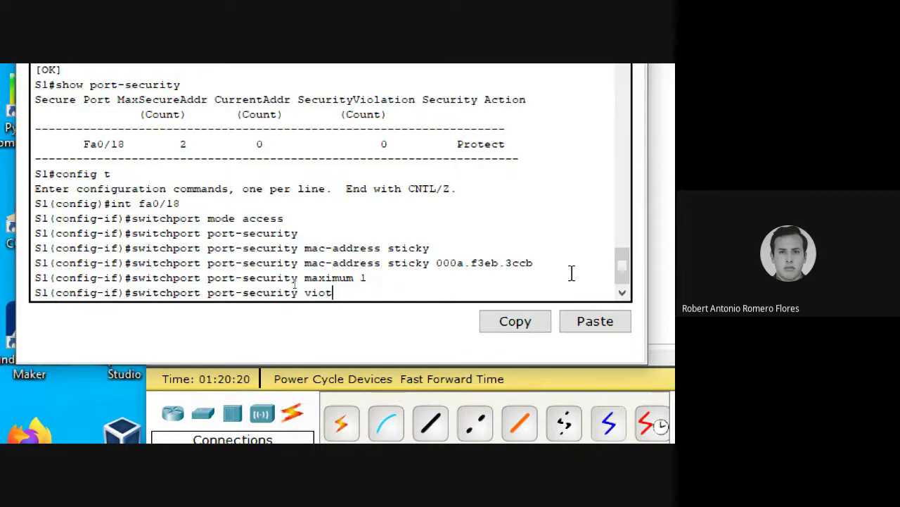
pyautogui.write('lation shutdown')
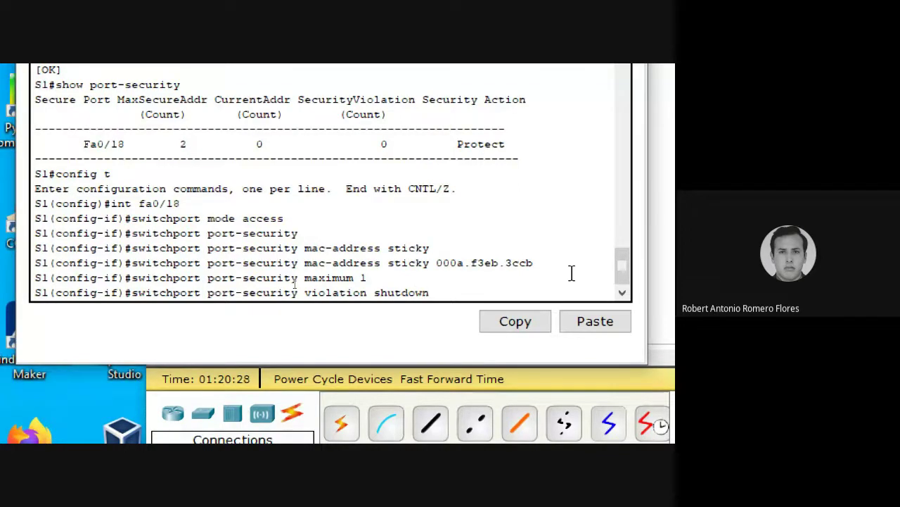
pyautogui.press('Return')
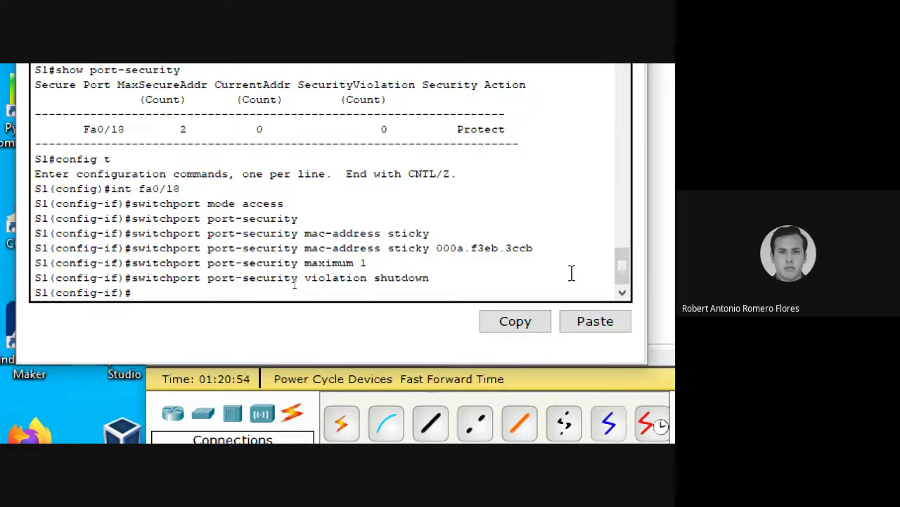
# Leave configuration mode and save the switch configuration with wr
pyautogui.write('exit')
pyautogui.press('Return')
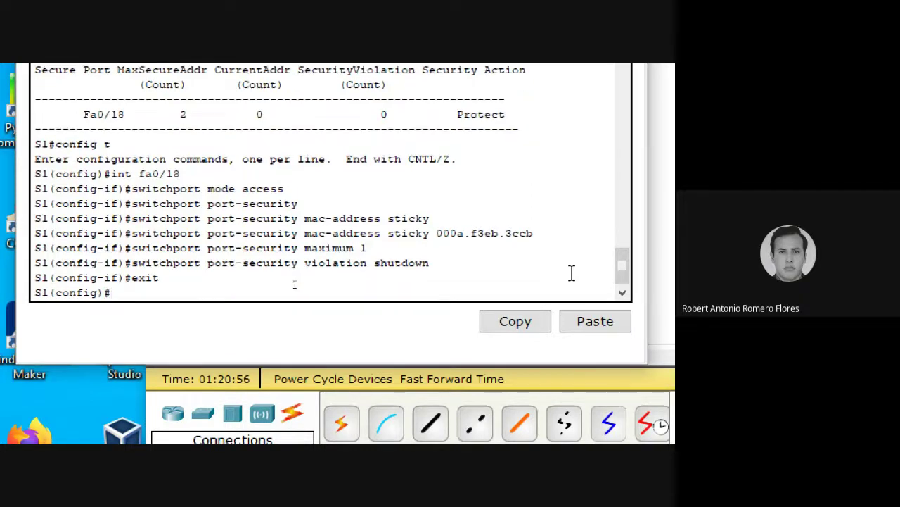
pyautogui.write('wr')
pyautogui.press('Return')
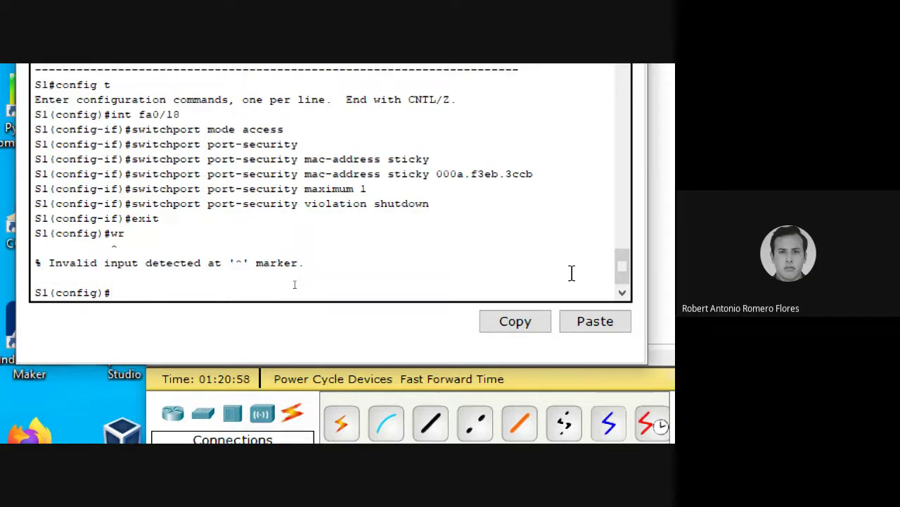
pyautogui.write('end')
pyautogui.press('Return')
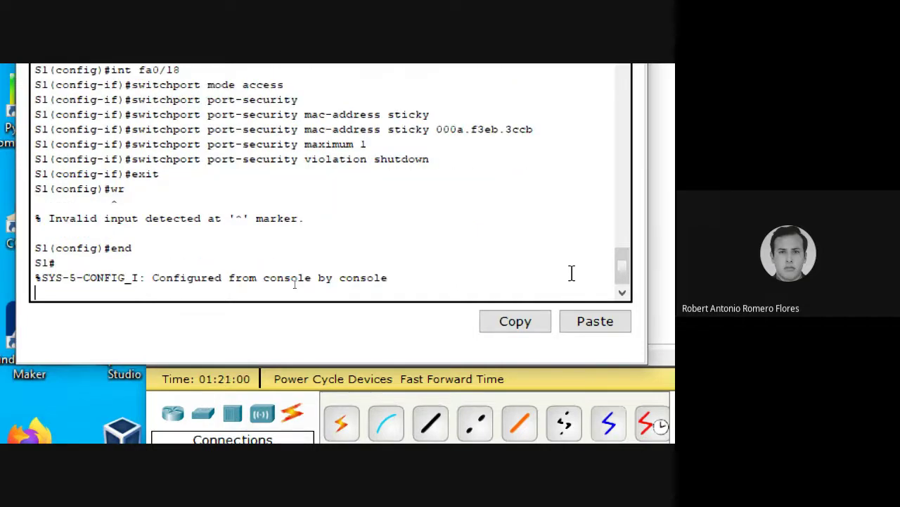
pyautogui.press('Return')
pyautogui.write('wr')
pyautogui.press('Return')
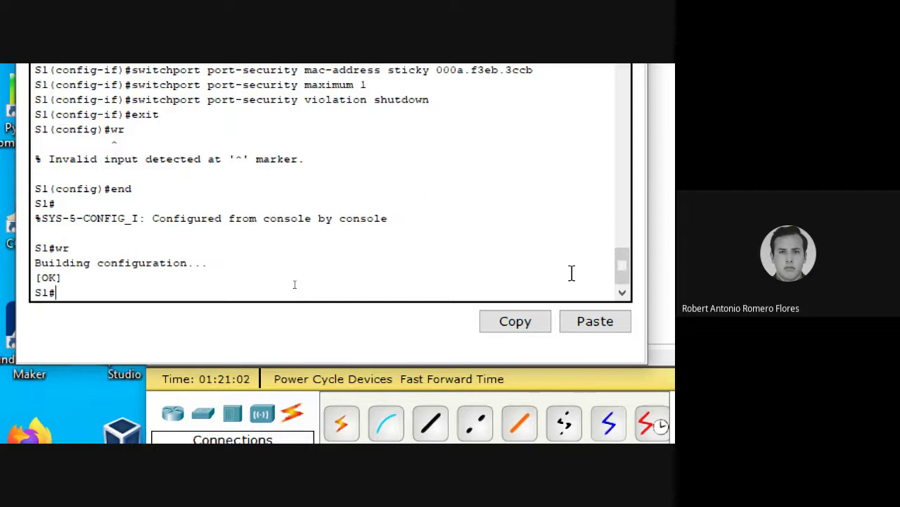
# Review the port-security commands entered for Fa0/18, including the sticky MAC address
pyautogui.scroll(3, 571, 273)
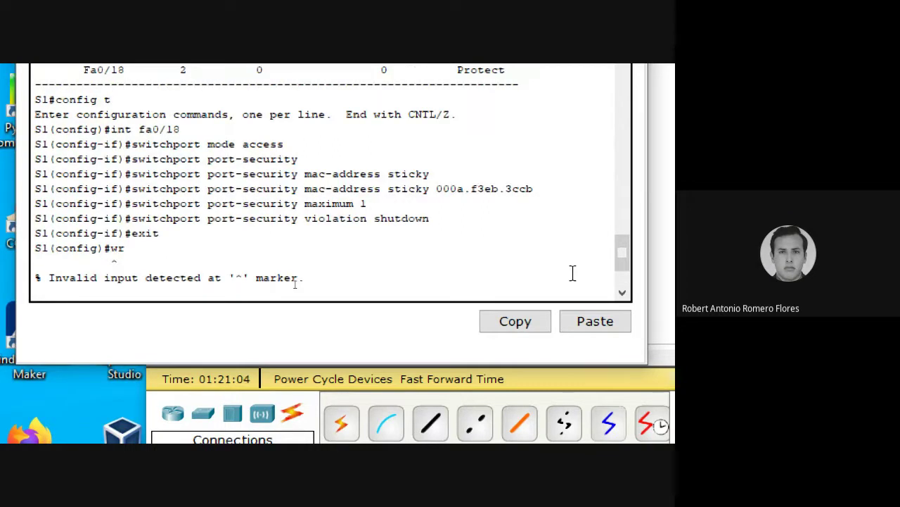
pyautogui.scroll(-3, 572, 273)
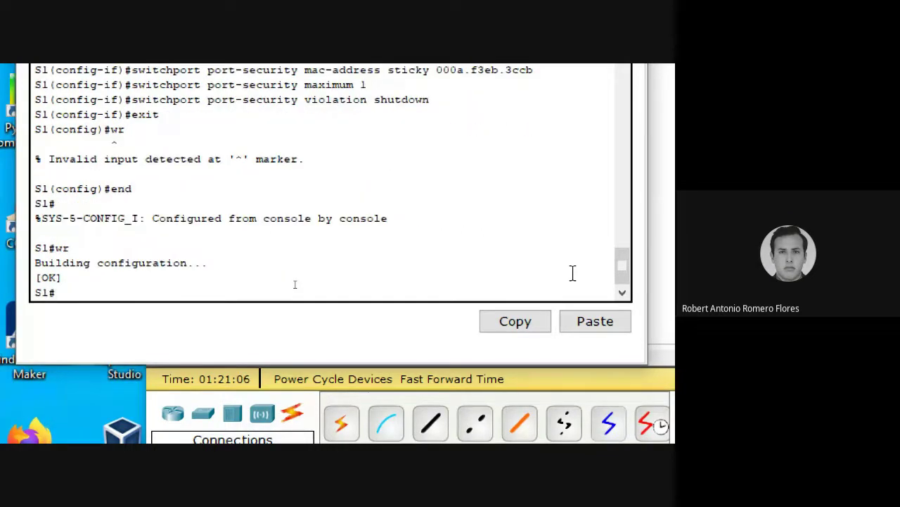
pyautogui.scroll(3, 572, 273)
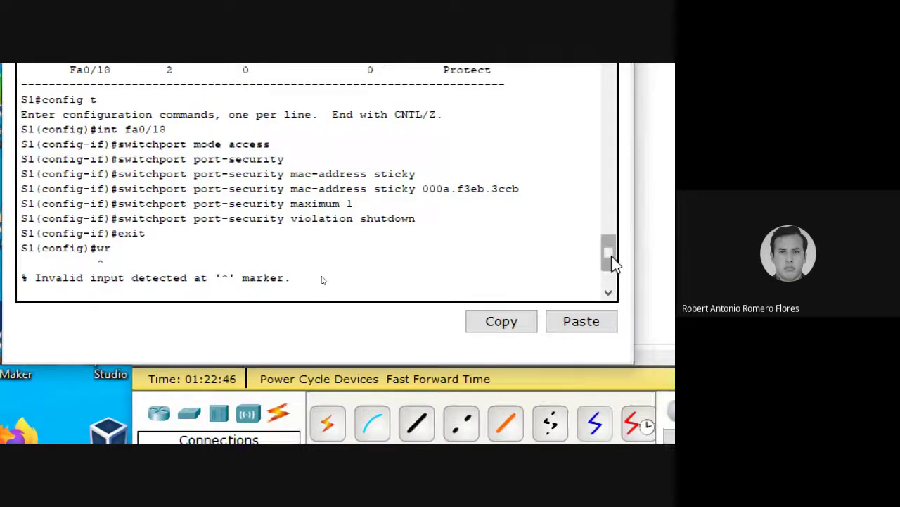
pyautogui.moveTo(520, 188); pyautogui.dragTo(423, 187)
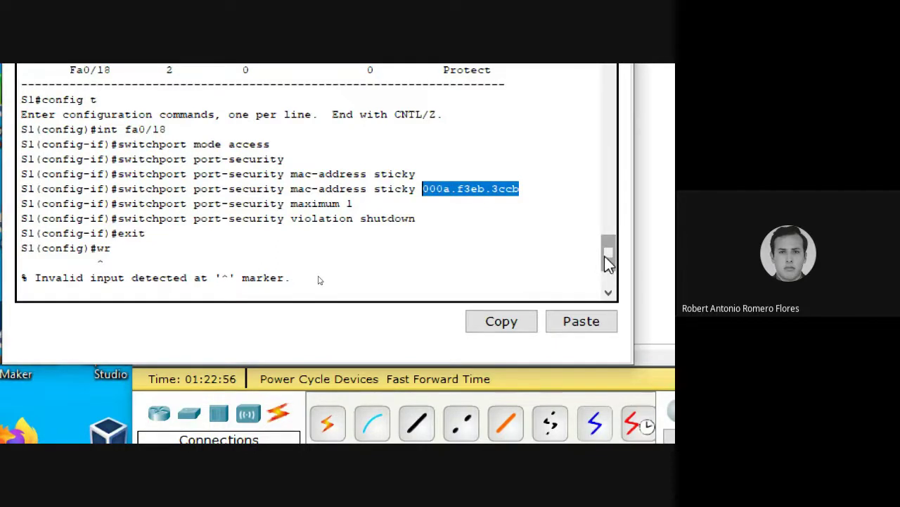
pyautogui.moveTo(609, 262); pyautogui.dragTo(609, 266)
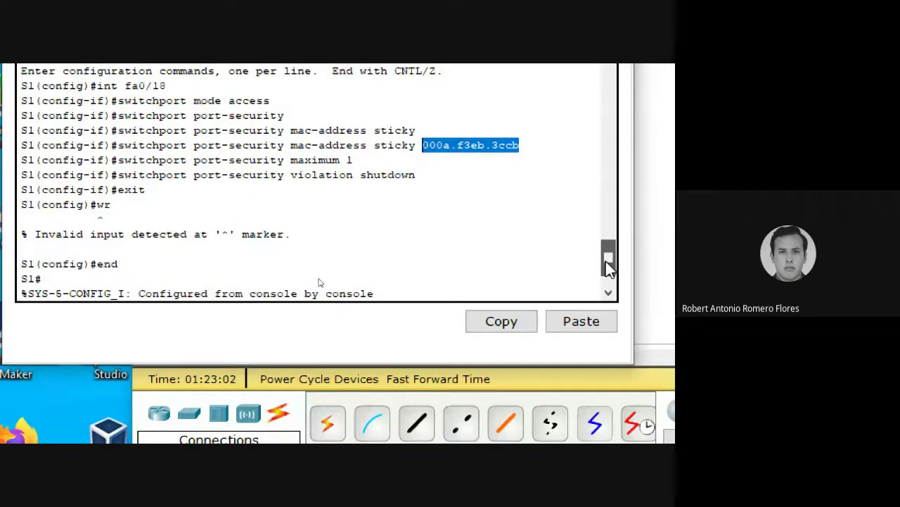
pyautogui.moveTo(607, 261); pyautogui.dragTo(606, 266)
pyautogui.write('wr')
pyautogui.press('Return')
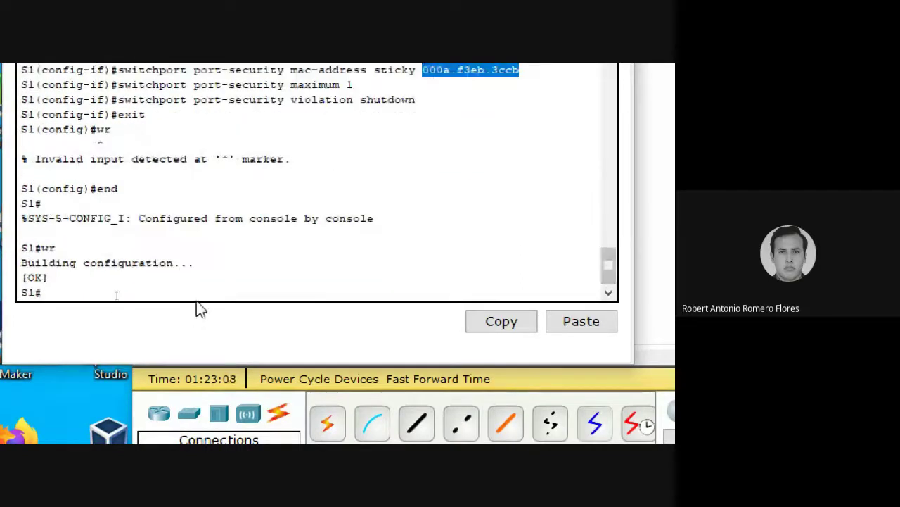
# Display the switch's port-security summary with show port-security
pyautogui.click(216, 287)
pyautogui.write('show ')
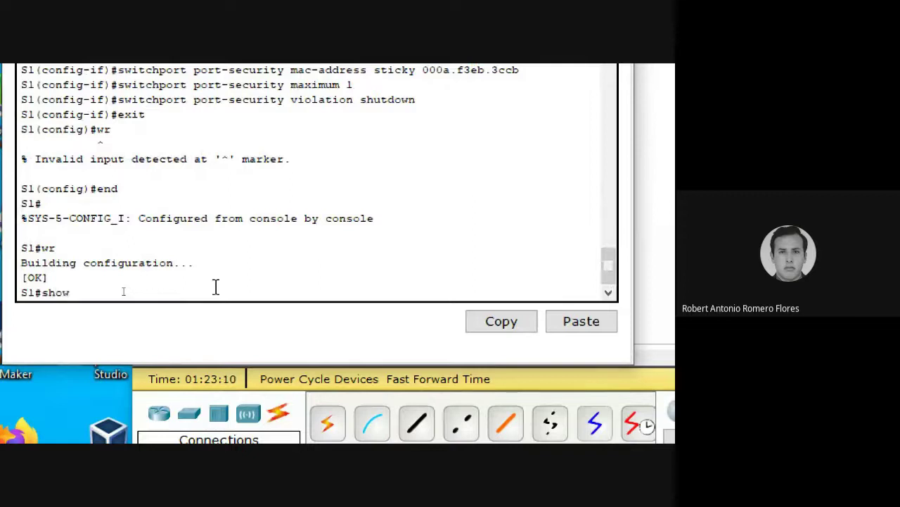
pyautogui.write('port-sec')
pyautogui.press('Tab')
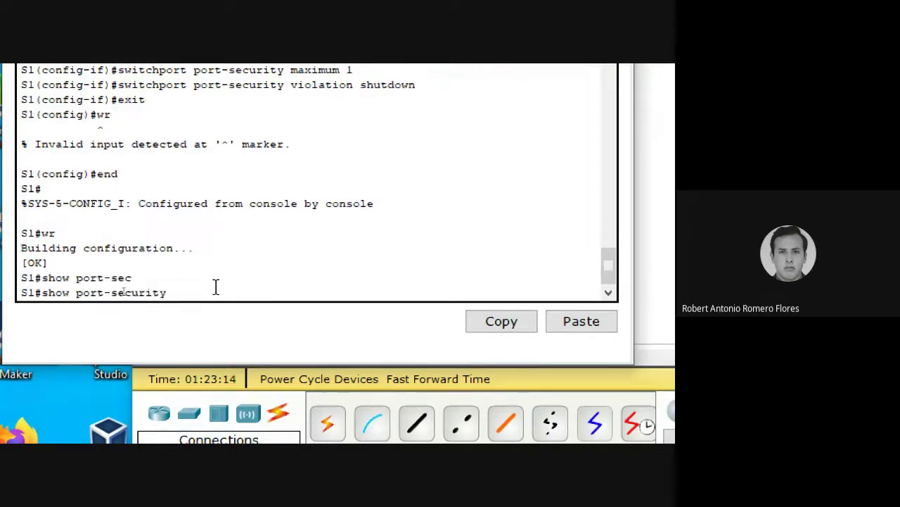
pyautogui.press('Return')
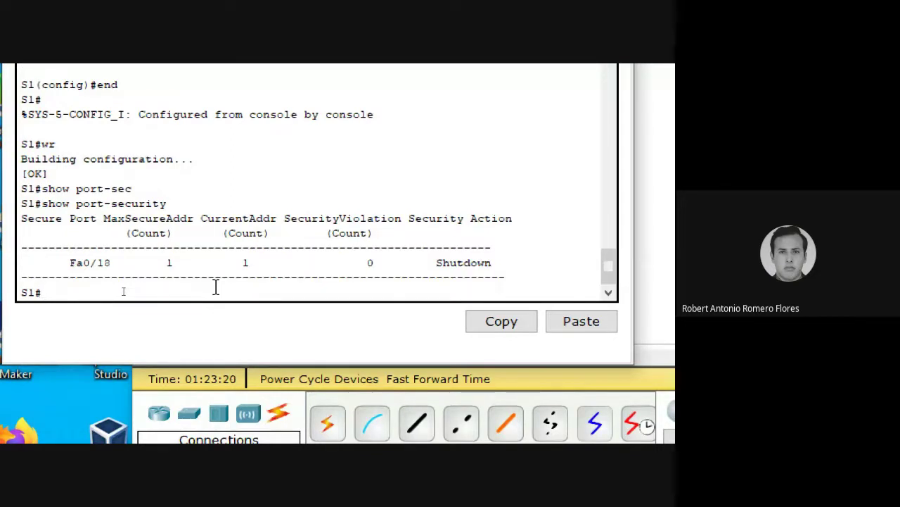
# Examine Fa0/18's maximum secure addresses, current addresses and violation count in the port-security summary
pyautogui.moveTo(112, 262); pyautogui.dragTo(70, 262)
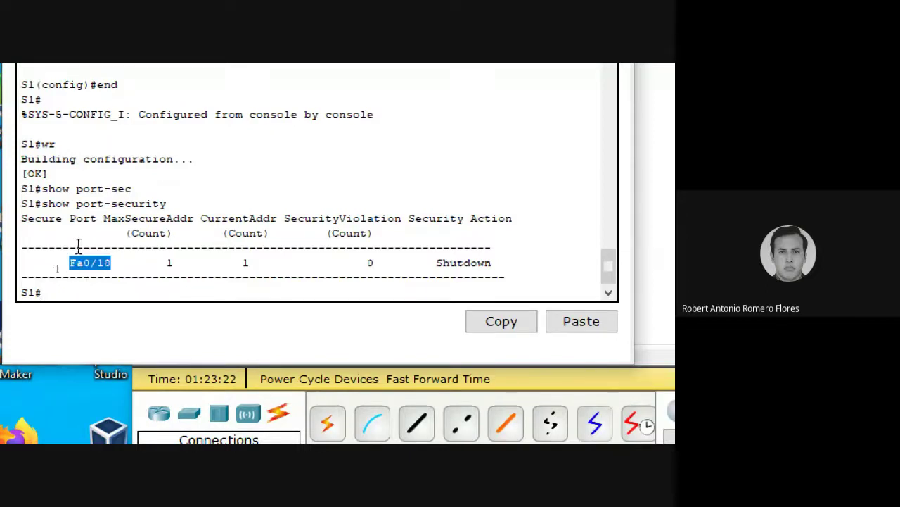
pyautogui.moveTo(173, 264); pyautogui.dragTo(160, 262)
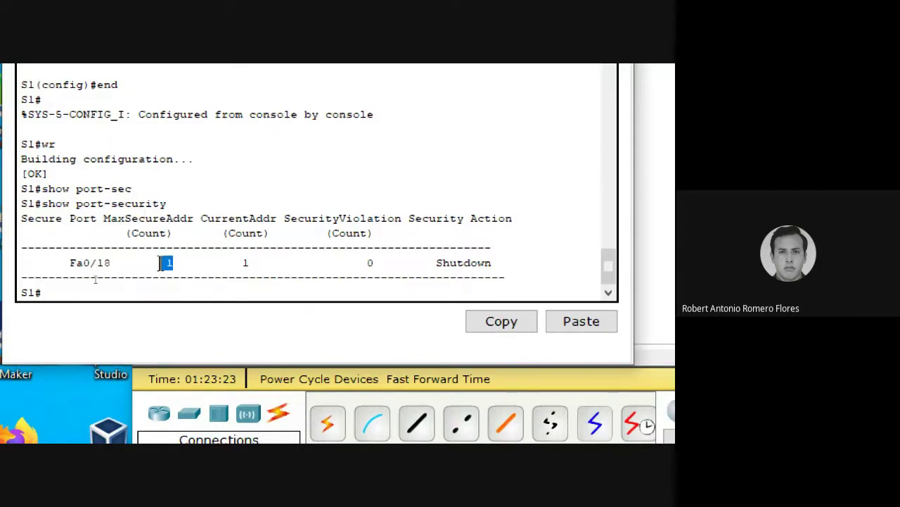
pyautogui.click(166, 235)
pyautogui.doubleClick(245, 263)
pyautogui.click(255, 262)
pyautogui.moveTo(235, 262); pyautogui.dragTo(250, 262)
pyautogui.click(255, 263)
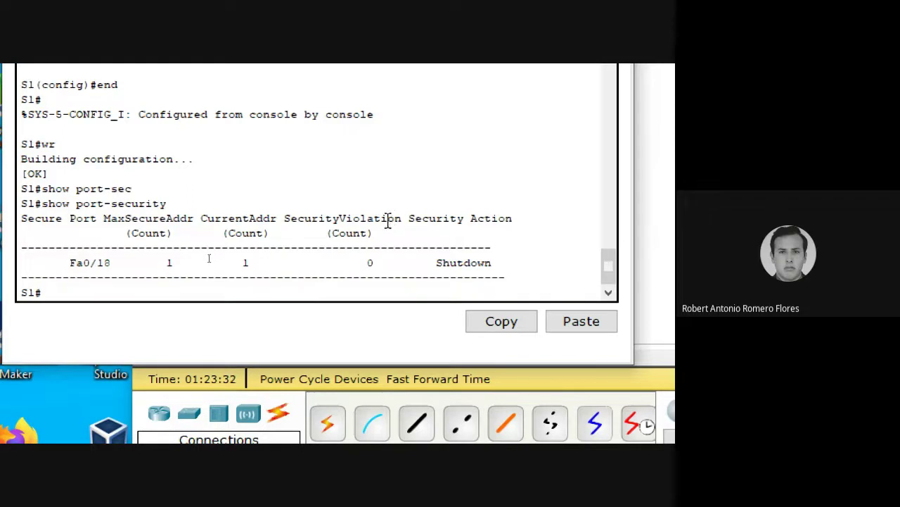
pyautogui.moveTo(361, 262); pyautogui.dragTo(381, 262)
pyautogui.click(383, 262)
# Save the configuration with wr and check Fa0/18's link status with show int fa0/18
pyautogui.write('wr')
pyautogui.press('Return')
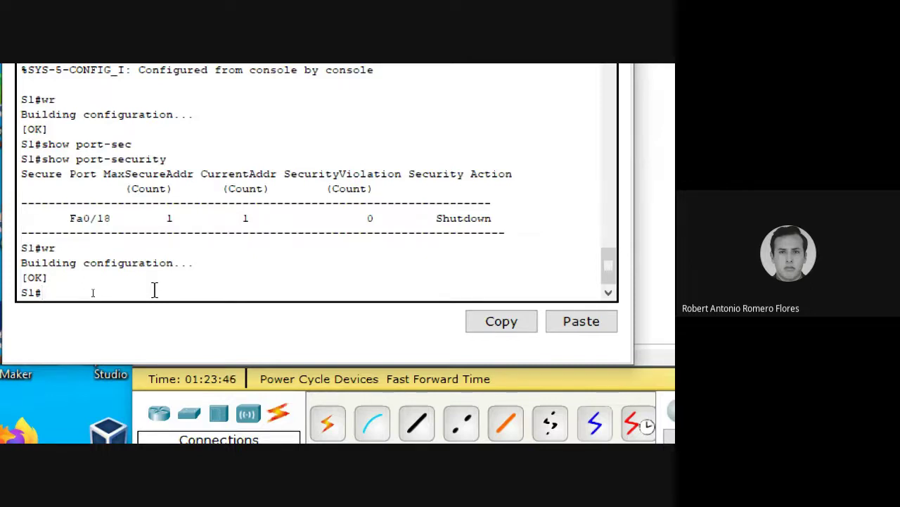
pyautogui.write('show i')
pyautogui.press('BackSpace')
pyautogui.press('BackSpace')
pyautogui.write('t ')
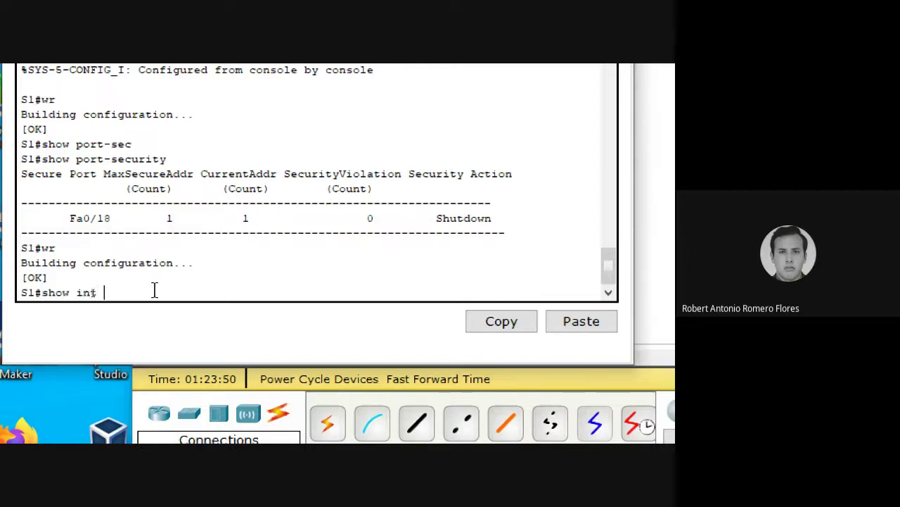
pyautogui.write('fa0/18')
pyautogui.press('Return')
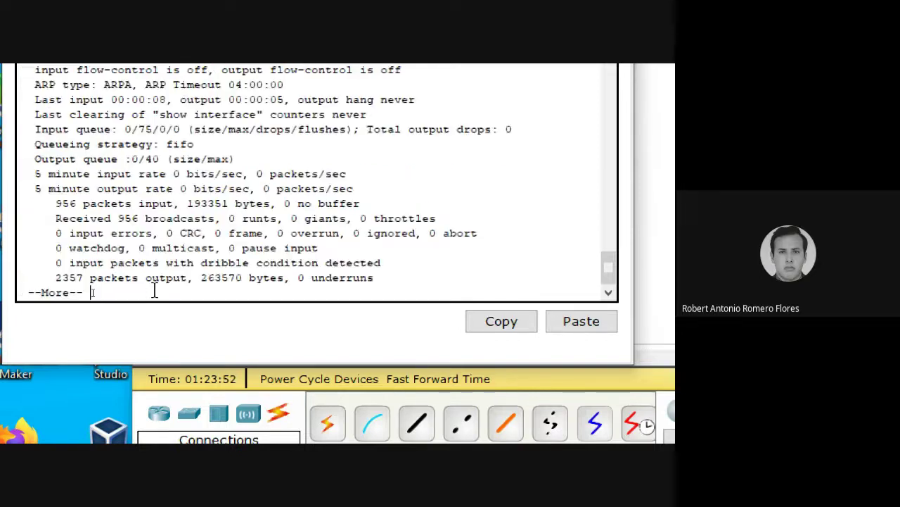
pyautogui.scroll(4, 152, 285)
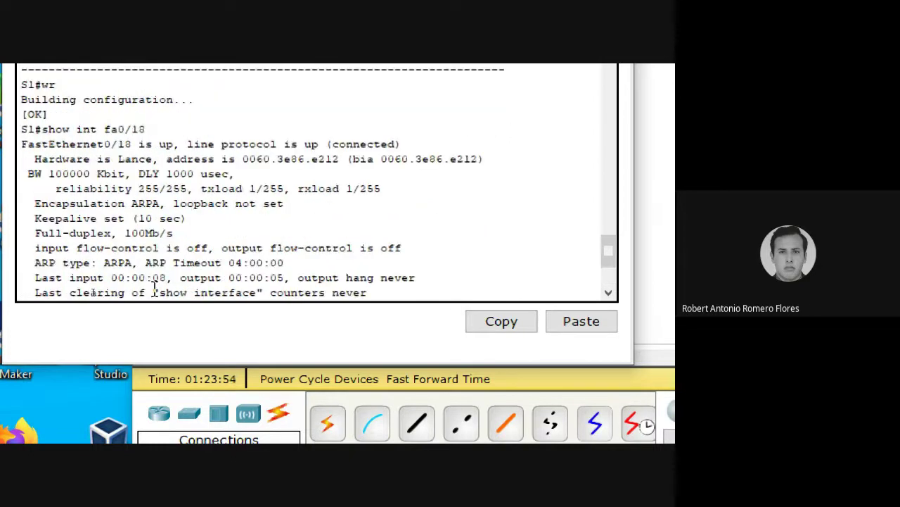
pyautogui.moveTo(401, 144); pyautogui.dragTo(19, 146)
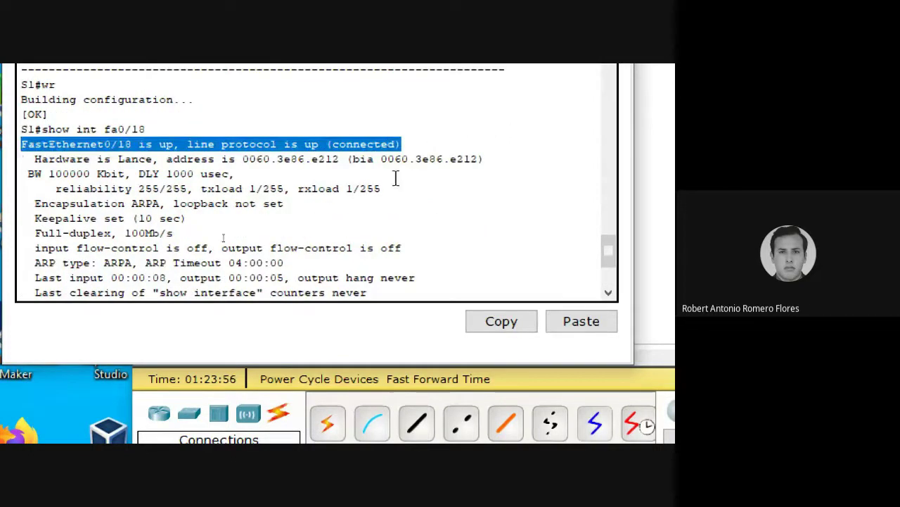
pyautogui.click(430, 187)
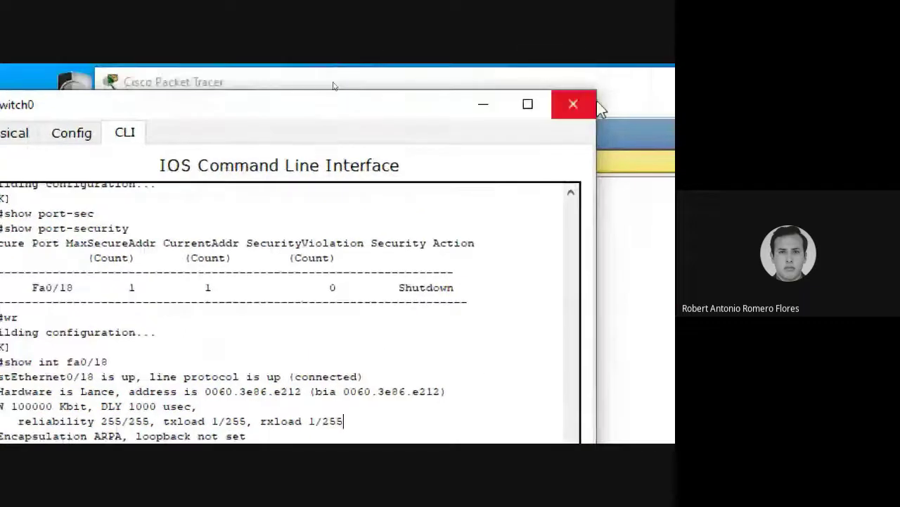
# Remove the black copper cable between PC0 and Switch0 and move the switch to between the two PCs
pyautogui.click(573, 102)
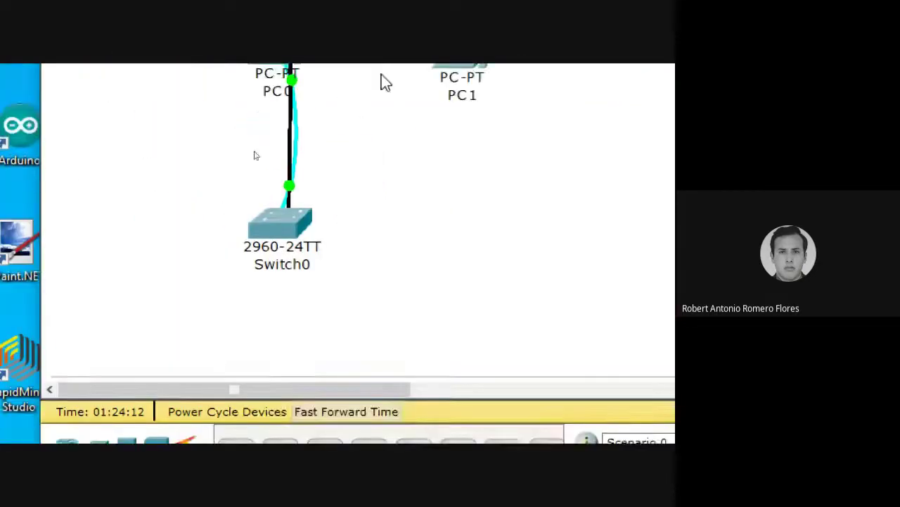
pyautogui.moveTo(279, 385); pyautogui.dragTo(382, 356)
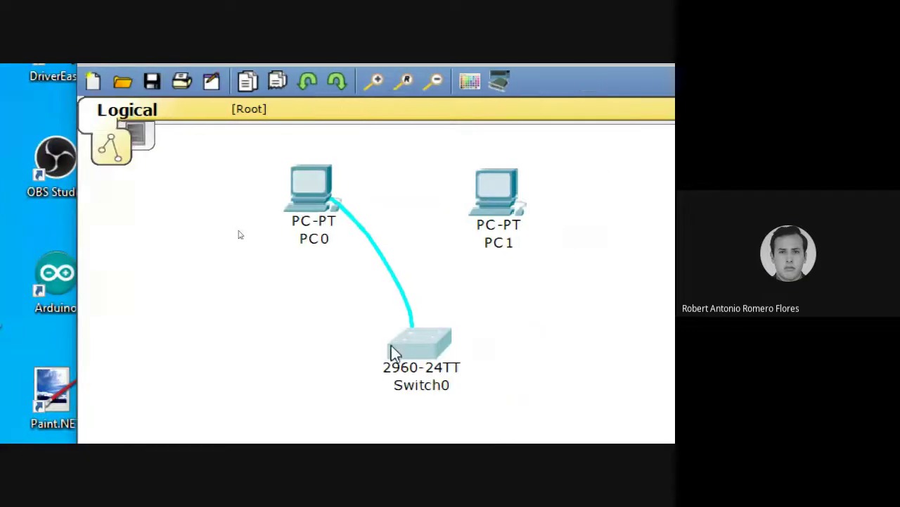
pyautogui.moveTo(411, 347); pyautogui.dragTo(356, 336)
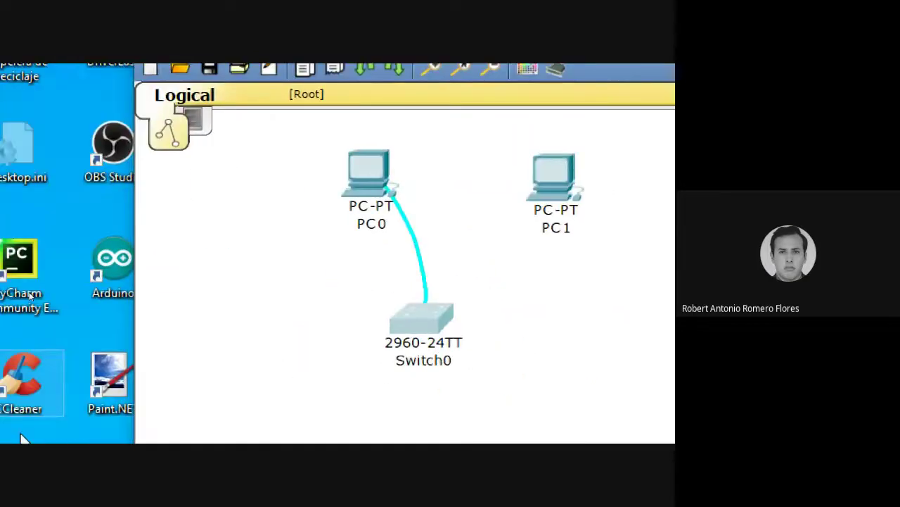
# Connect PC1 to Switch0 with a copper straight-through cable
pyautogui.click(418, 380)
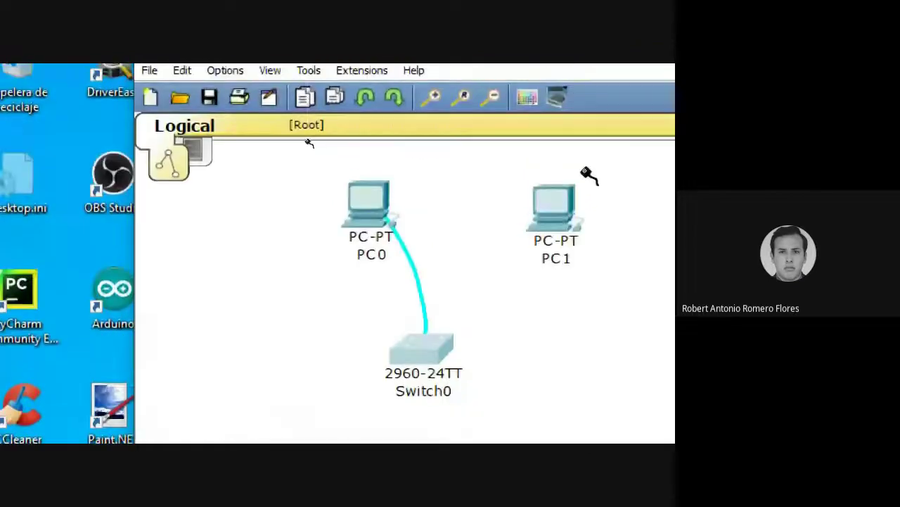
pyautogui.click(536, 204)
pyautogui.click(610, 218)
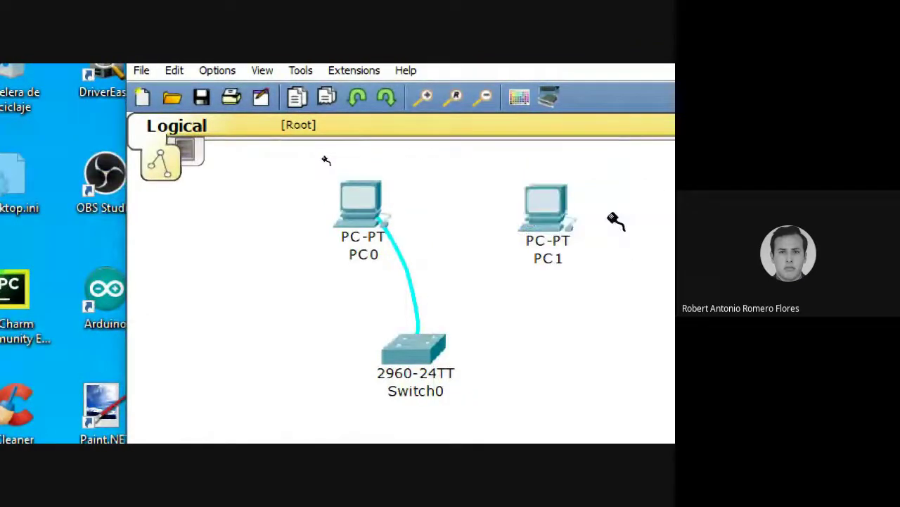
pyautogui.click(408, 349)
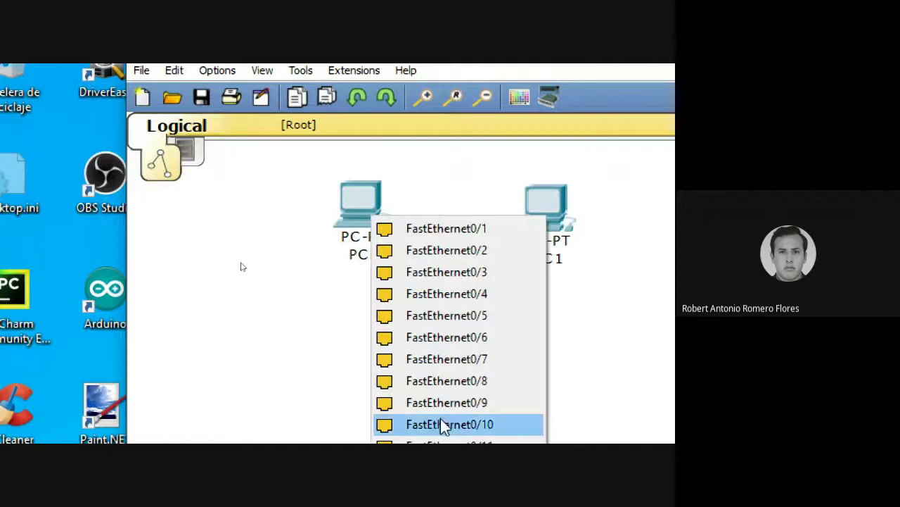
pyautogui.click(538, 435)
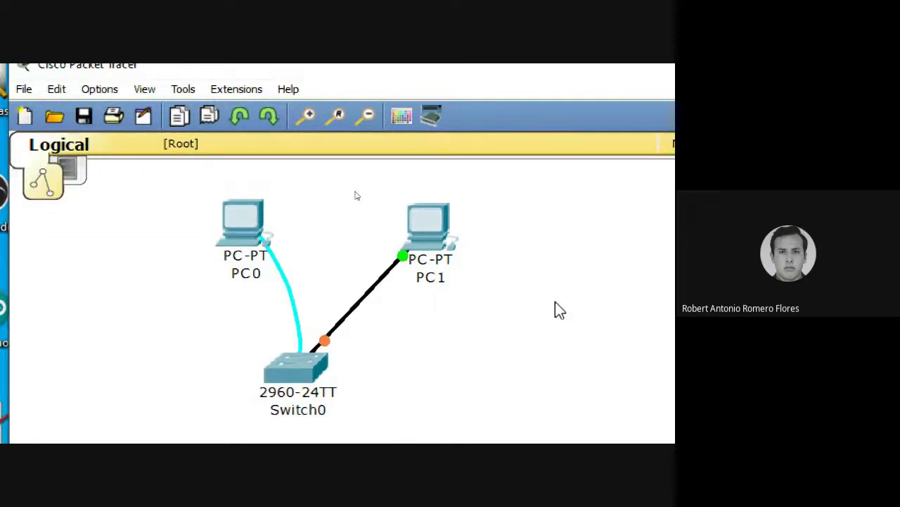
# Move PC1 slightly upward and PC0 farther away from it in the logical workspace
pyautogui.moveTo(424, 226)
pyautogui.mouseDown()
pyautogui.moveTo(426, 209)
pyautogui.moveTo(428, 219)
pyautogui.mouseUp()
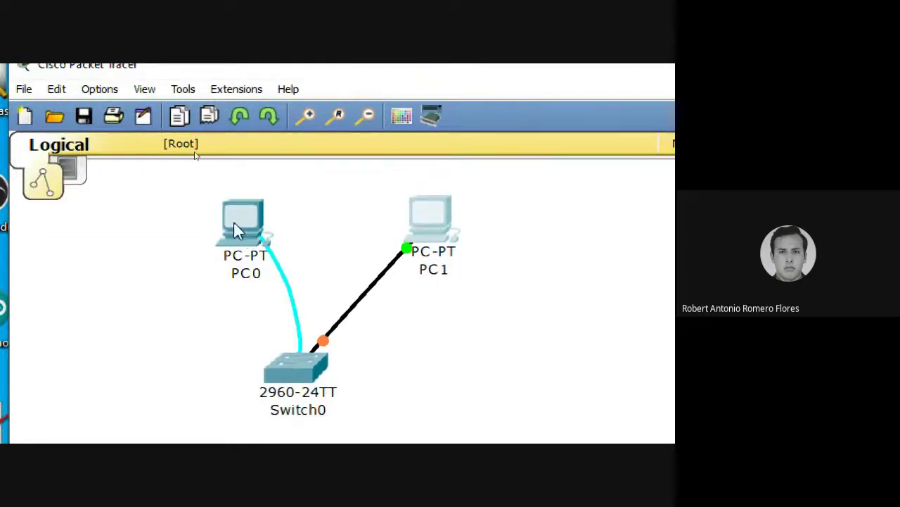
pyautogui.moveTo(234, 225); pyautogui.dragTo(194, 214)
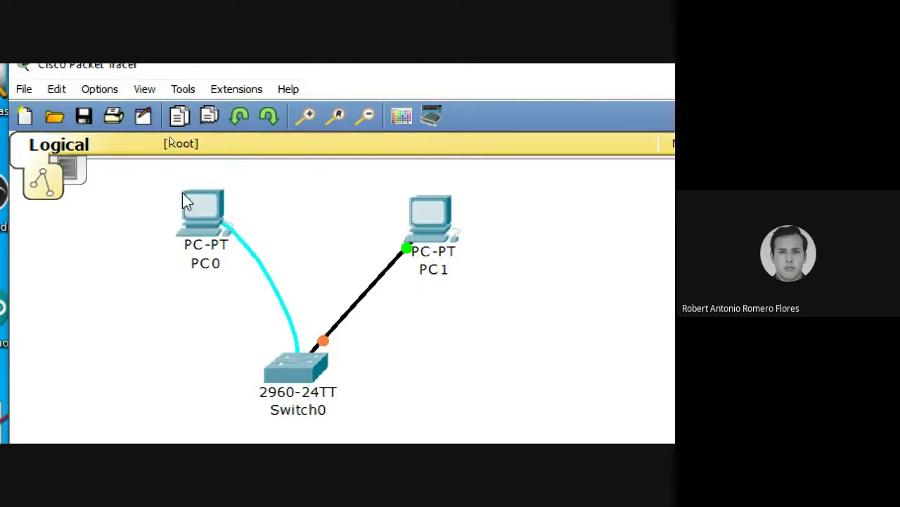
pyautogui.moveTo(191, 230)
pyautogui.moveTo(190, 214)
pyautogui.moveTo(434, 218)
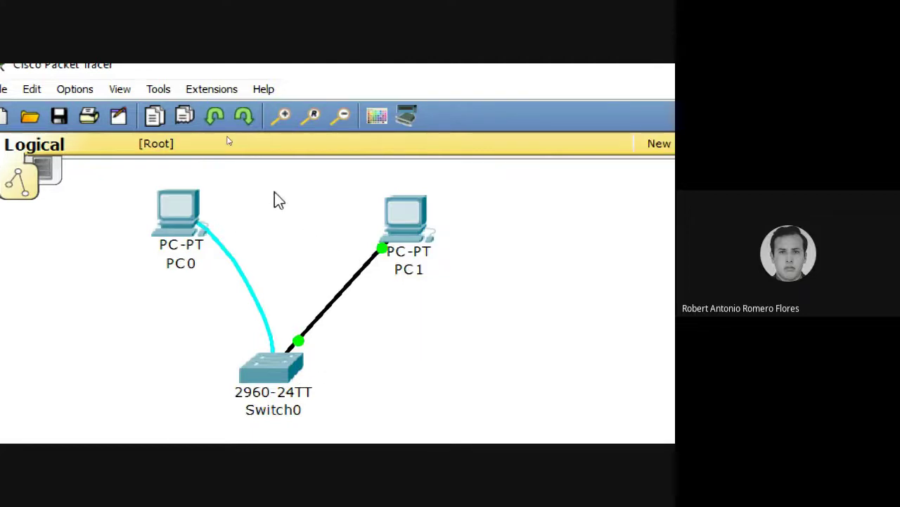
# Reopen Switch0's command line and page through the remaining interface output to the S1 prompt
pyautogui.click(280, 371)
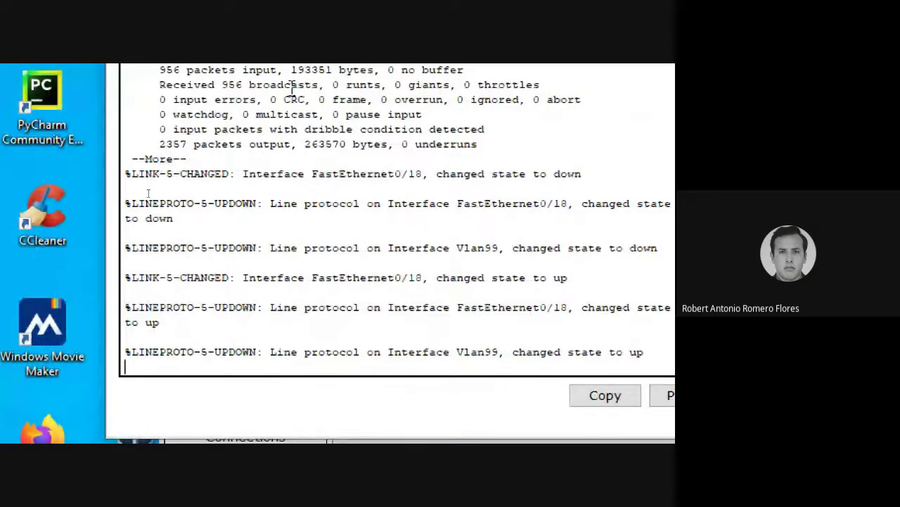
pyautogui.press('Return')
pyautogui.press('Return')
pyautogui.press('Return')
pyautogui.press('Return')
pyautogui.press('Return')
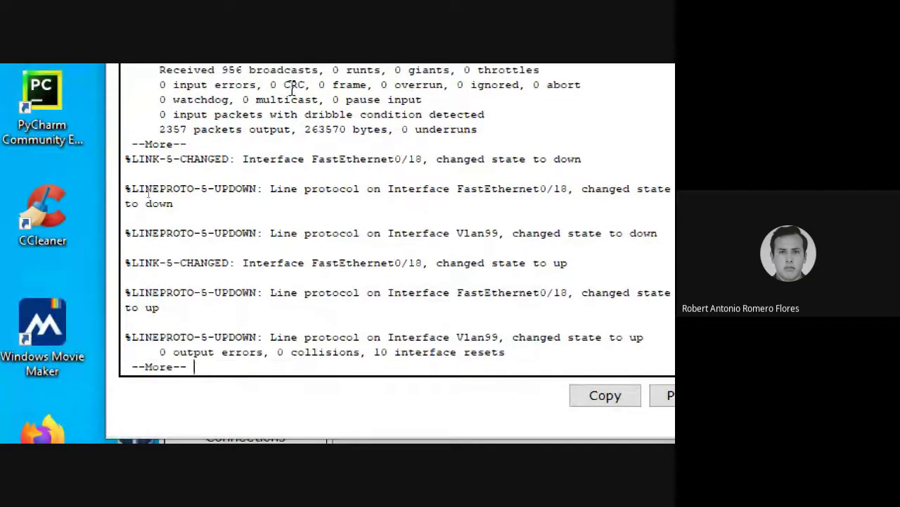
pyautogui.press('Return')
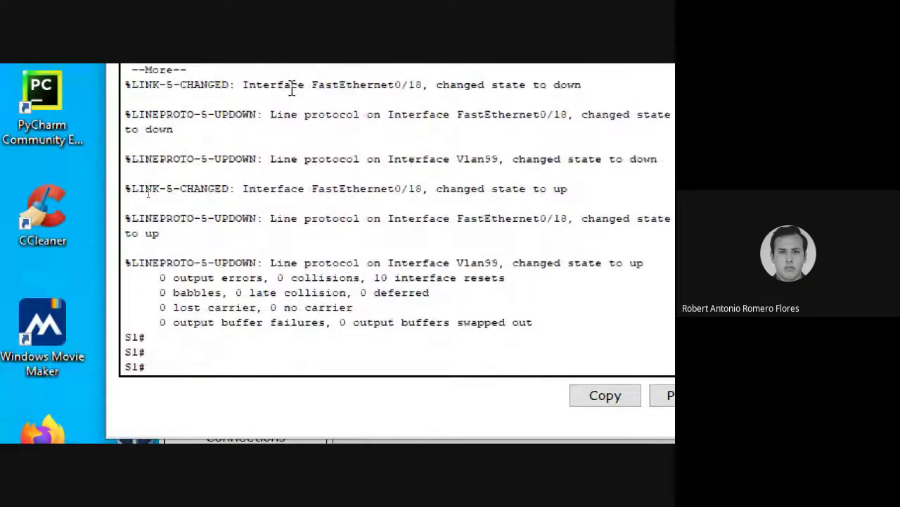
# Check Fa0/18's link and line protocol status again with show int fa0/18, paging through to the prompt
pyautogui.press('Up')
pyautogui.press('Return')
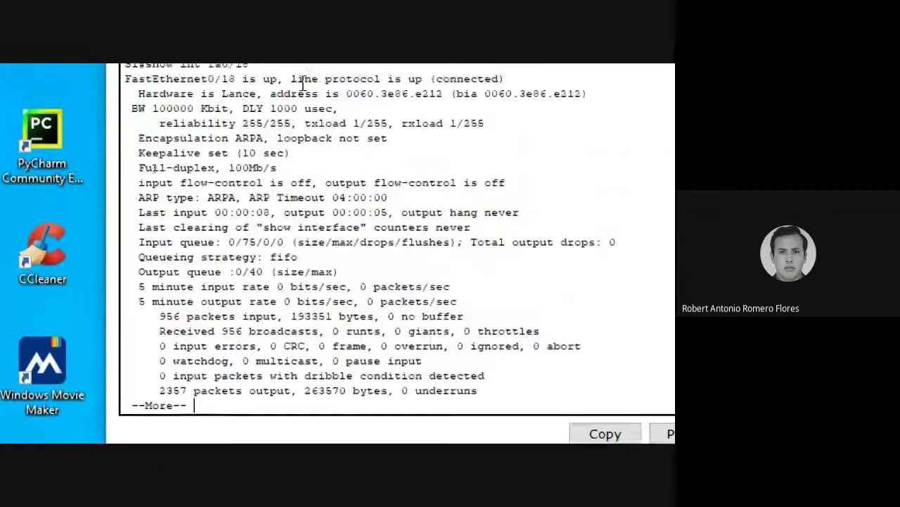
pyautogui.moveTo(511, 112); pyautogui.dragTo(124, 110)
pyautogui.scroll(2, 217, 235)
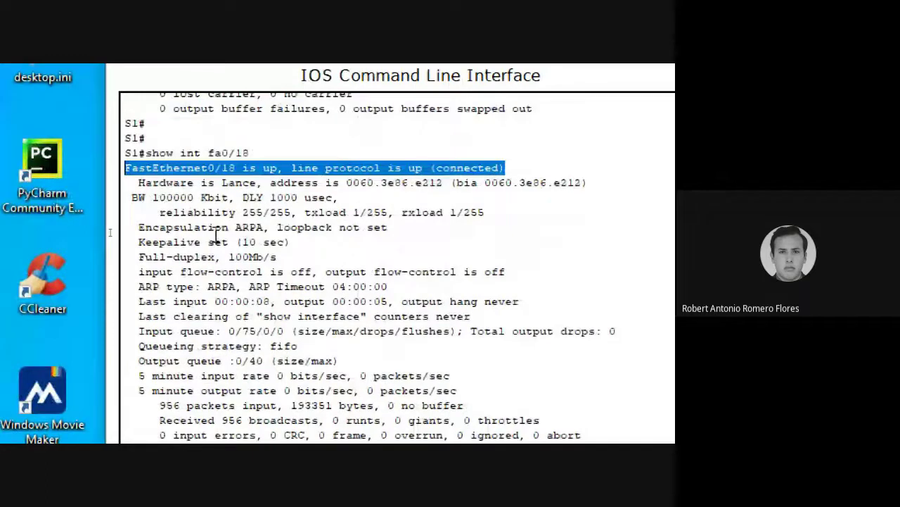
pyautogui.scroll(-2, 338, 406)
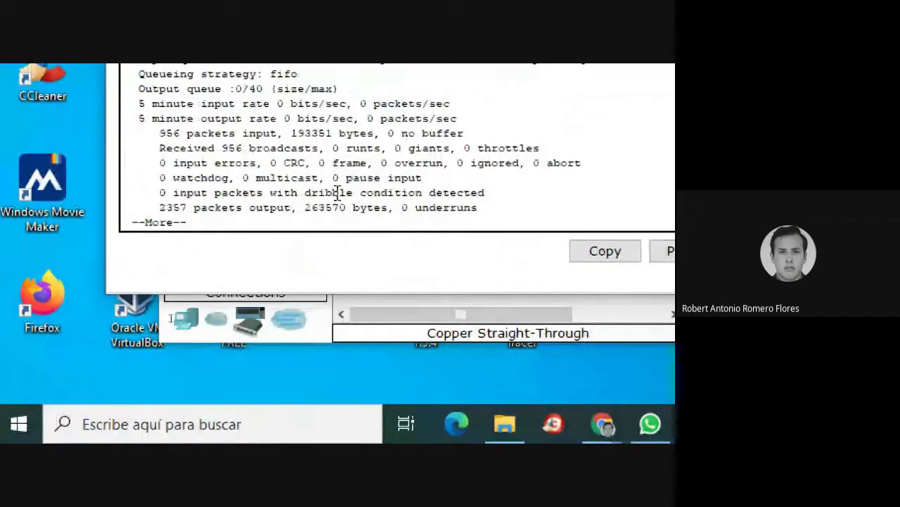
pyautogui.press('Return')
pyautogui.press('Return')
pyautogui.press('Return')
pyautogui.press('Return')
pyautogui.press('Return')
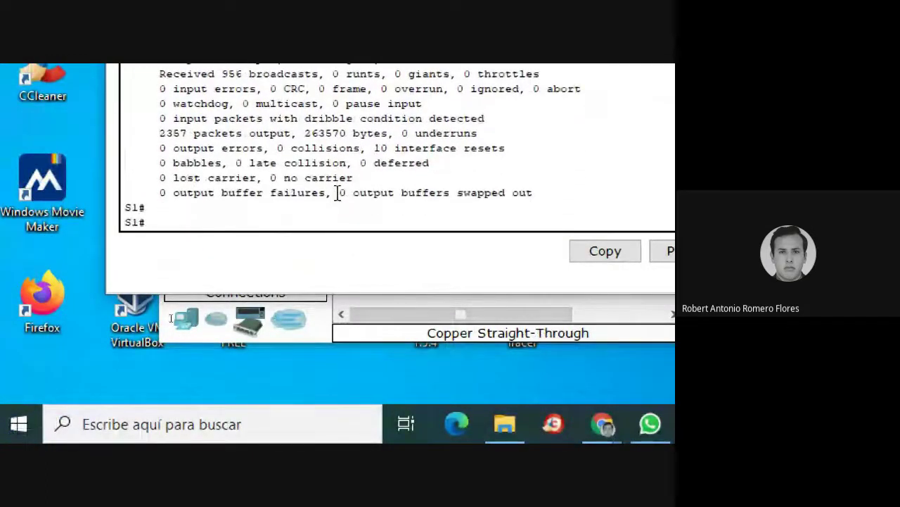
# List the switch's MAC addresses with show mac-address-table and examine the Fa0/18 entry
pyautogui.write('show mac')
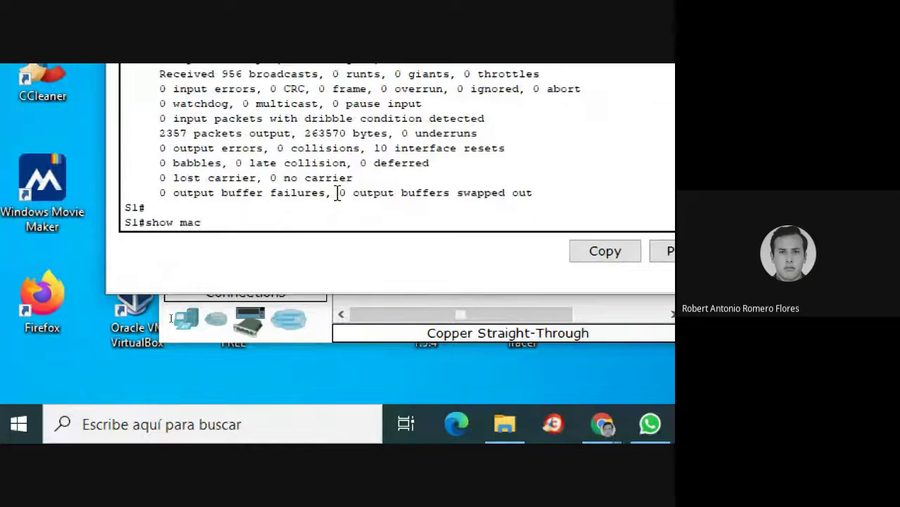
pyautogui.write('-')
pyautogui.press('Tab')
pyautogui.press('Return')
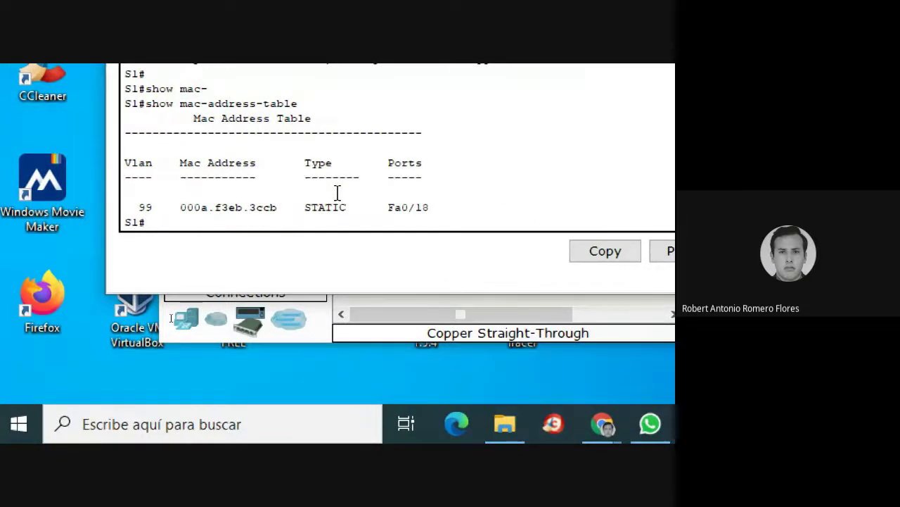
pyautogui.moveTo(428, 206); pyautogui.dragTo(182, 195)
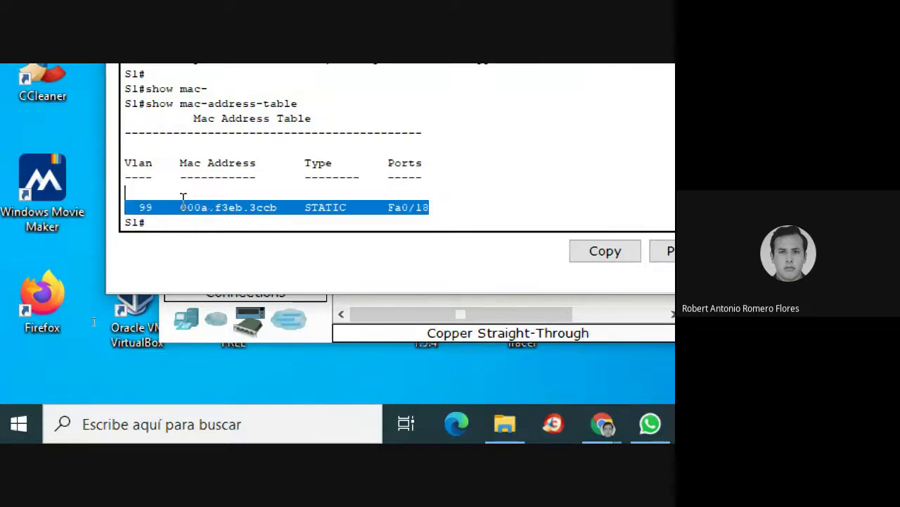
pyautogui.click(275, 169)
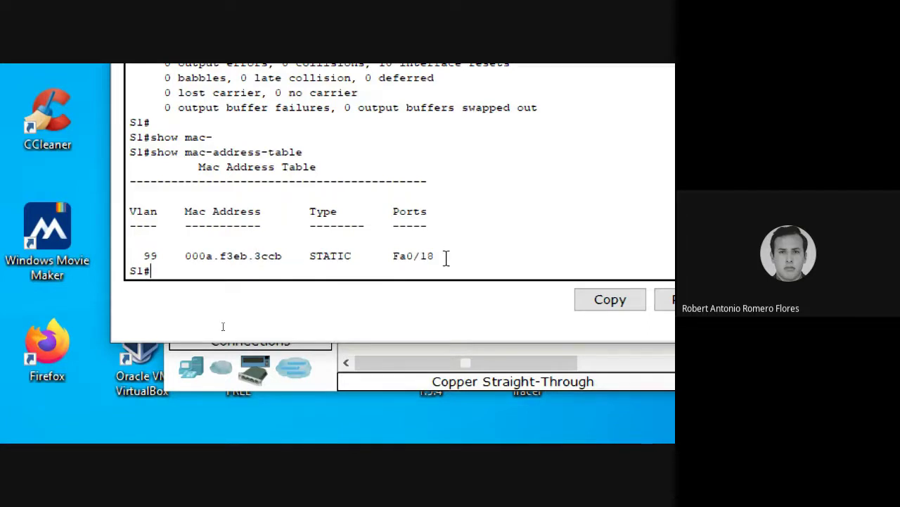
# Ping 172.17.99.11 from PC1's Command Prompt, moving its window aside to watch the link to Switch0
pyautogui.click(556, 102)
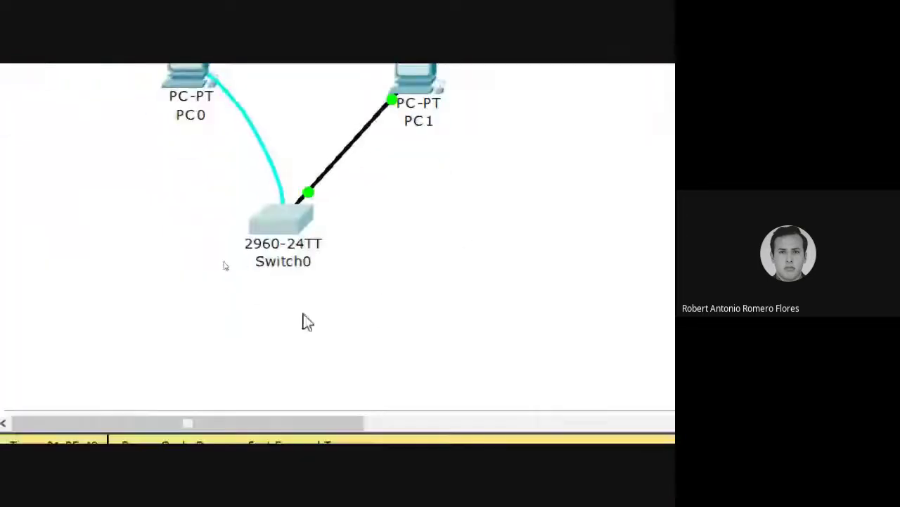
pyautogui.click(410, 236)
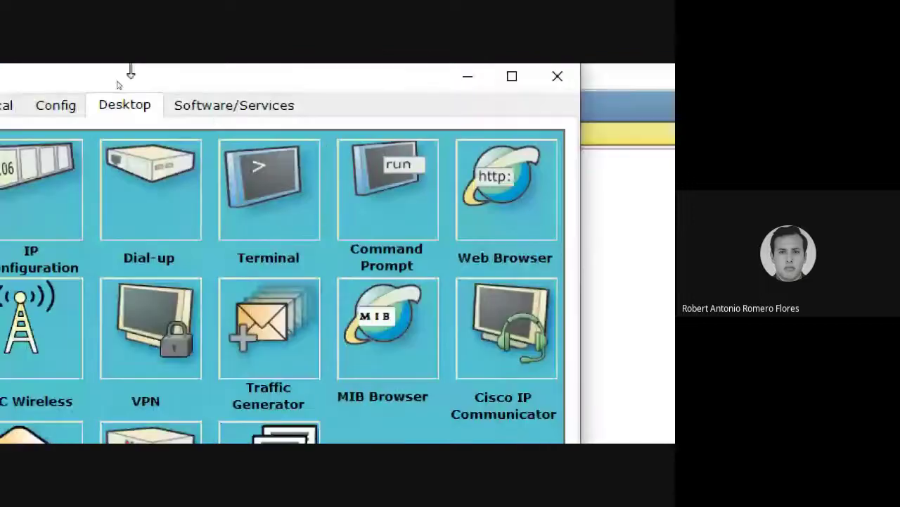
pyautogui.click(281, 116)
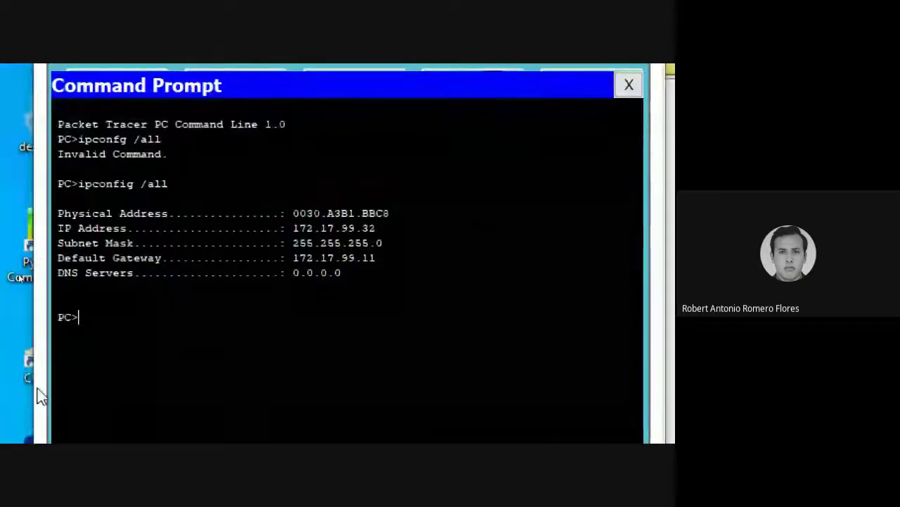
pyautogui.write('ping')
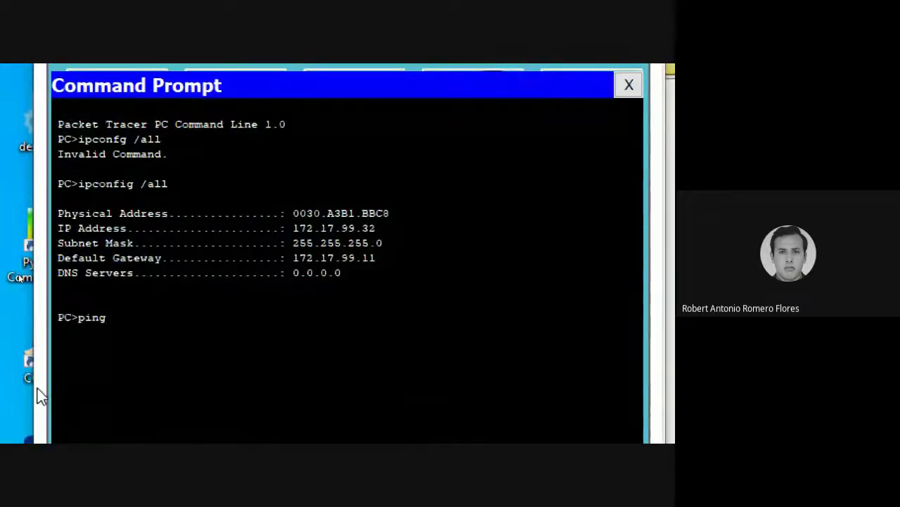
pyautogui.write(' 172.17.')
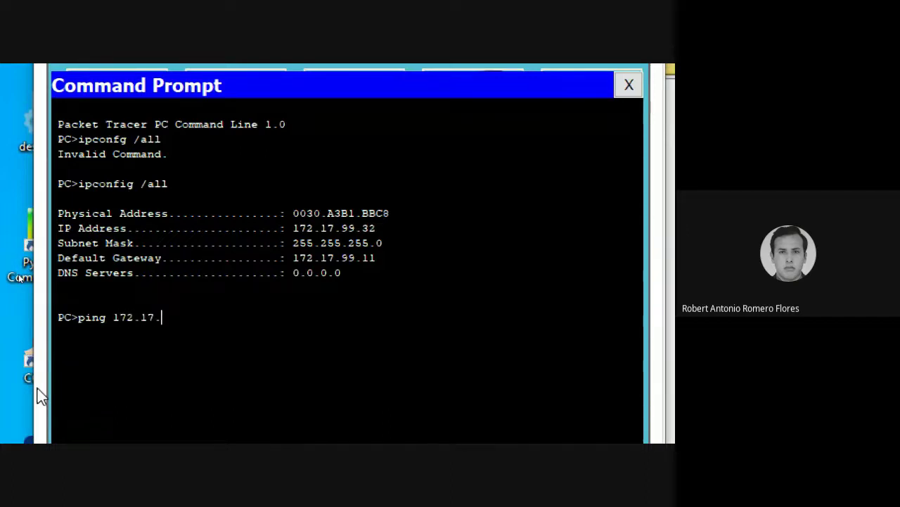
pyautogui.write('99.11')
pyautogui.press('Return')
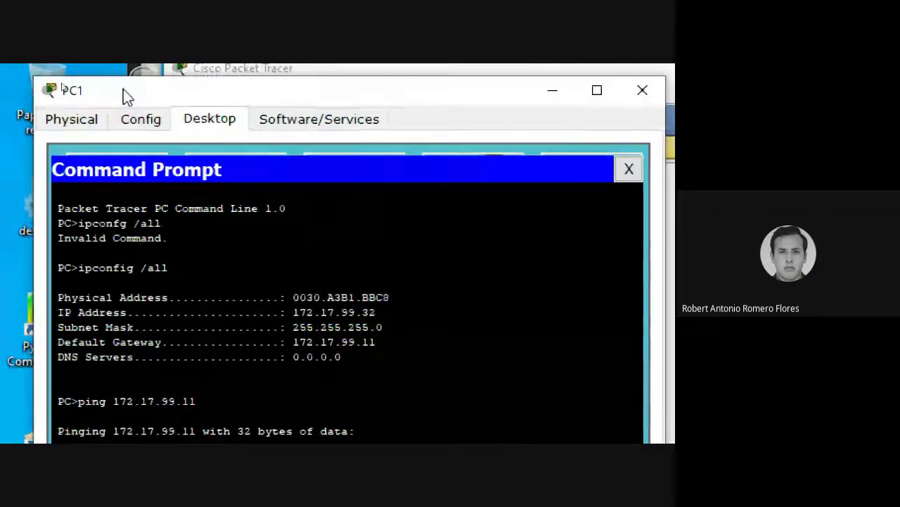
pyautogui.moveTo(125, 94); pyautogui.dragTo(617, 104)
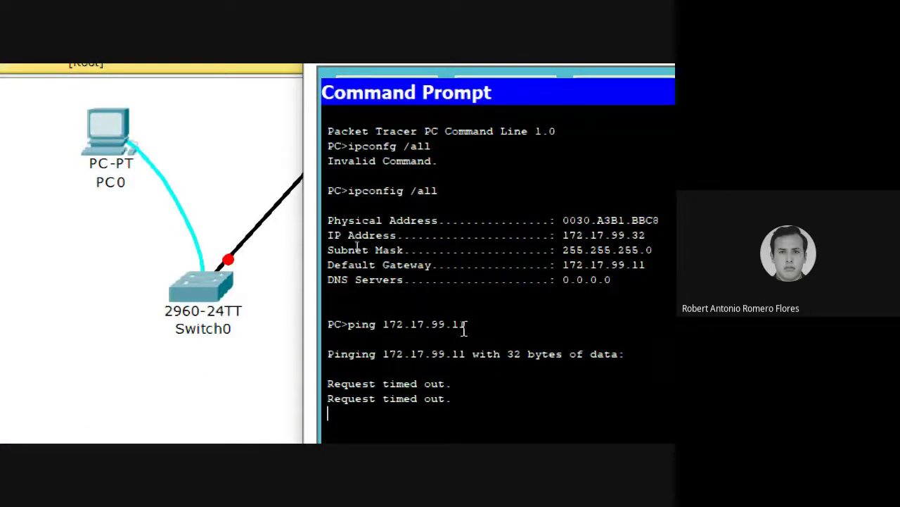
pyautogui.click(220, 183)
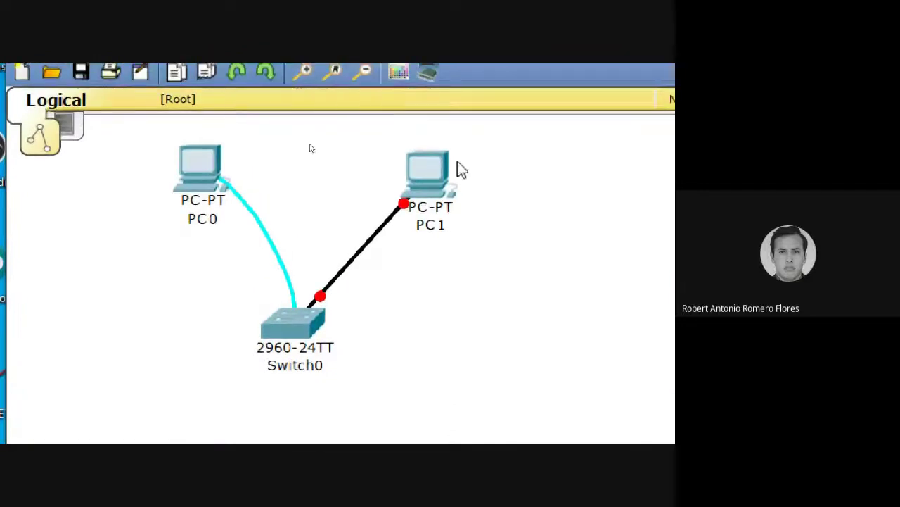
# Examine the interface and line protocol state messages for FastEthernet0/18 and Vlan99 in Switch0's command line
pyautogui.click(284, 336)
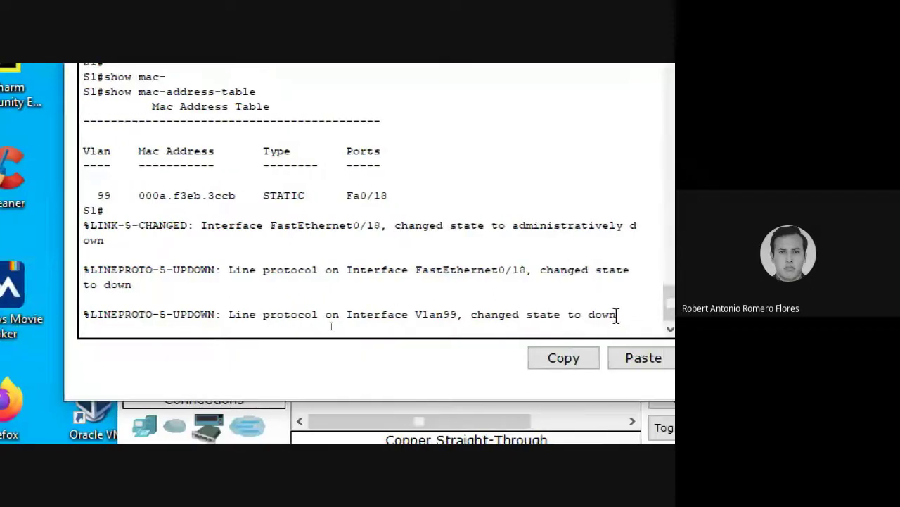
pyautogui.moveTo(621, 314); pyautogui.dragTo(122, 309)
pyautogui.click(203, 291)
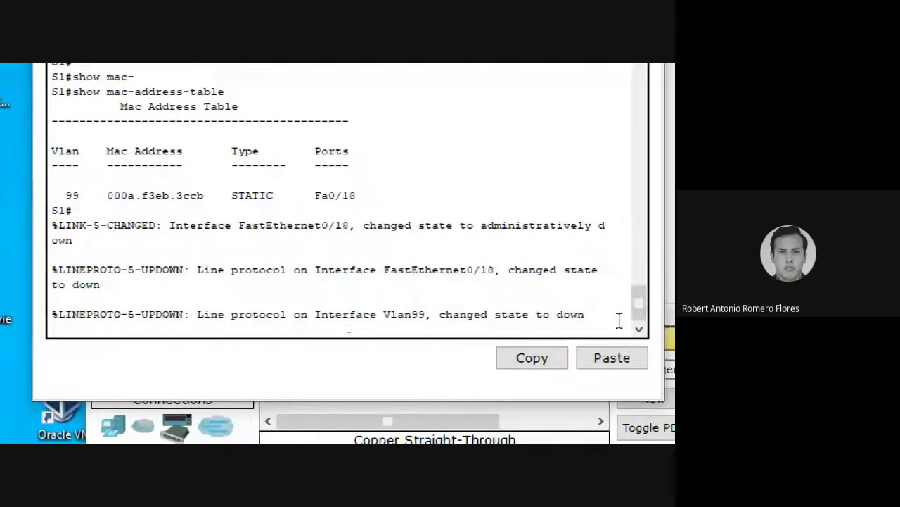
pyautogui.moveTo(583, 314); pyautogui.dragTo(16, 305)
pyautogui.click(149, 268)
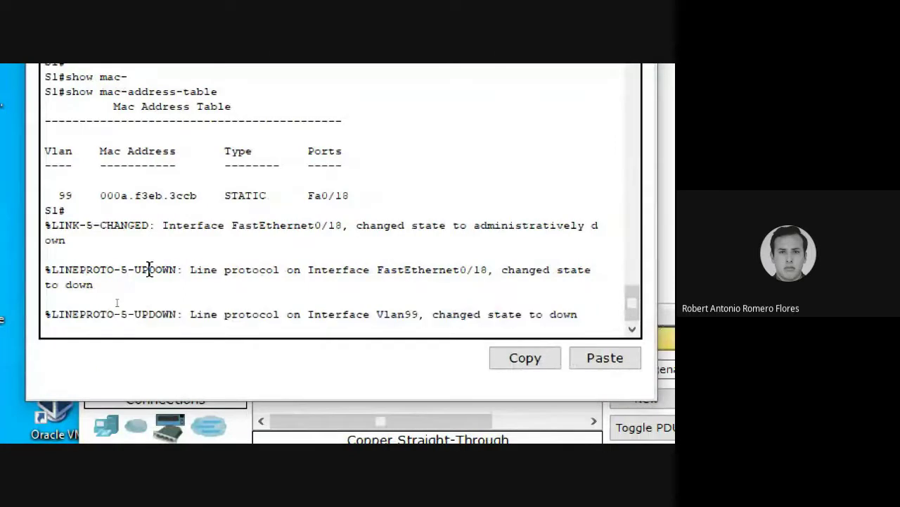
# Run show int fa0/18 after the ping test, examine its status line and page through to the prompt
pyautogui.press('Return')
pyautogui.write('show int fa0/18')
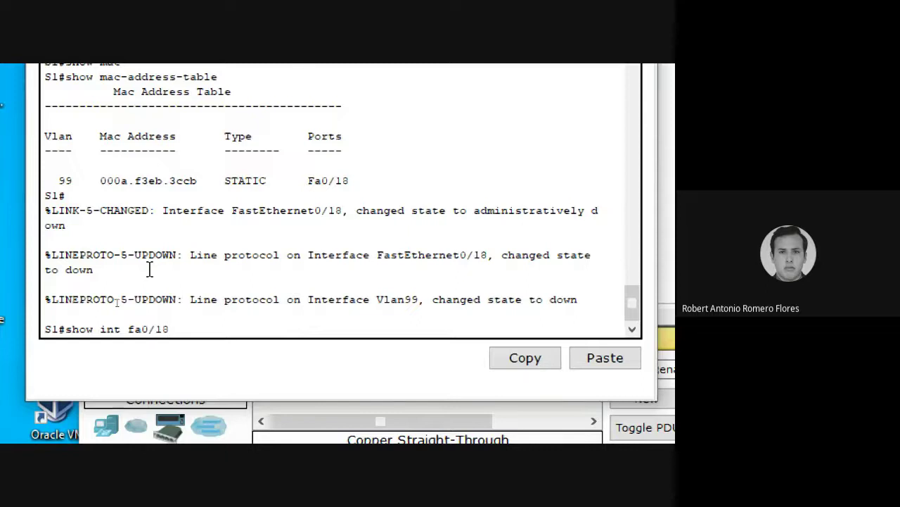
pyautogui.press('Return')
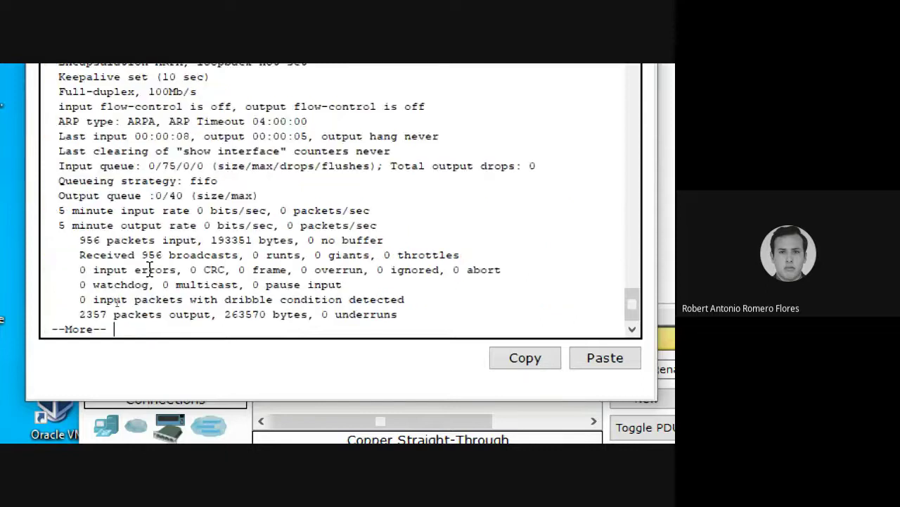
pyautogui.scroll(1, 173, 185)
pyautogui.scroll(3, 173, 186)
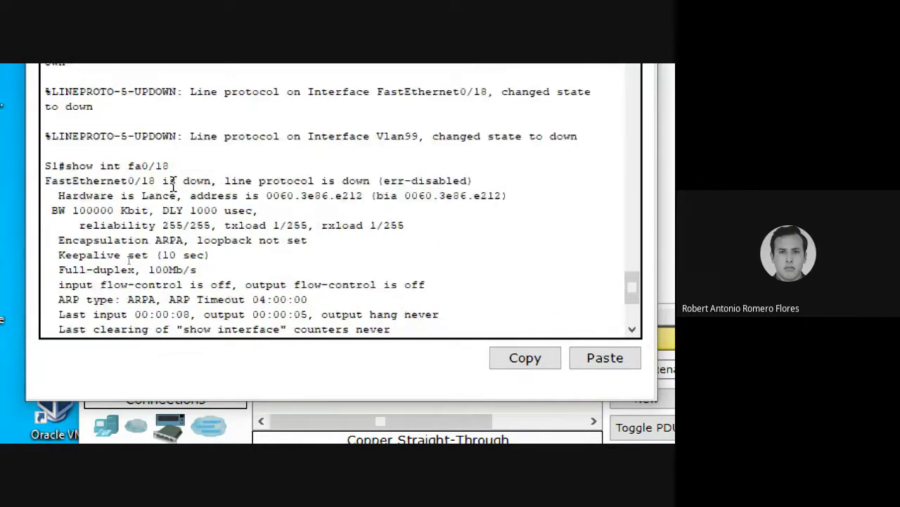
pyautogui.moveTo(371, 181); pyautogui.dragTo(45, 180)
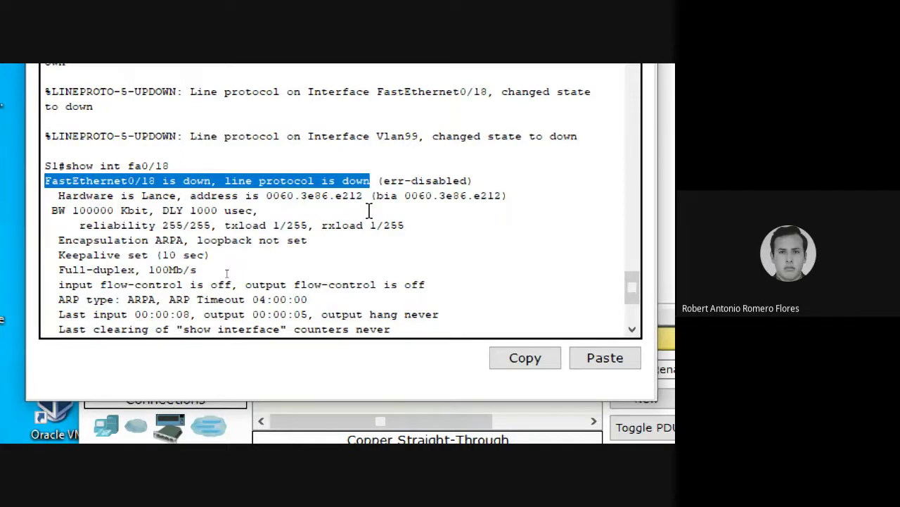
pyautogui.scroll(-4, 369, 209)
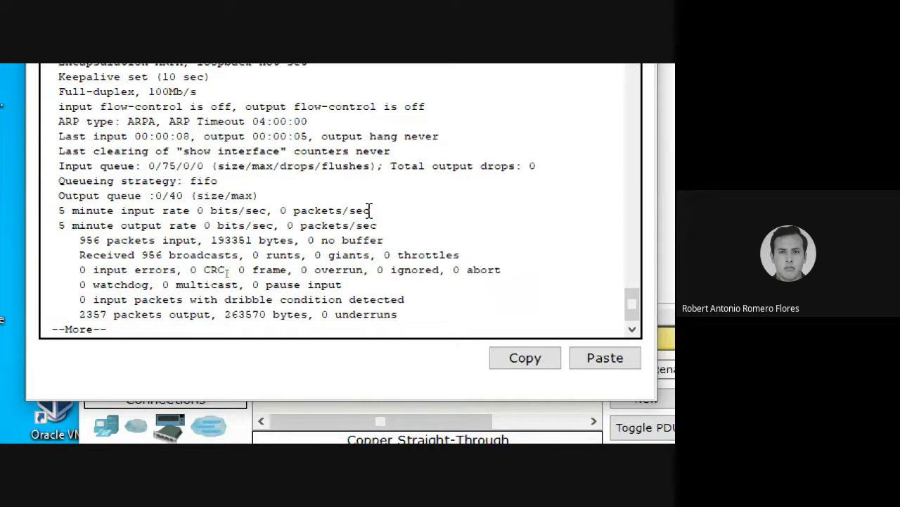
pyautogui.press('Return')
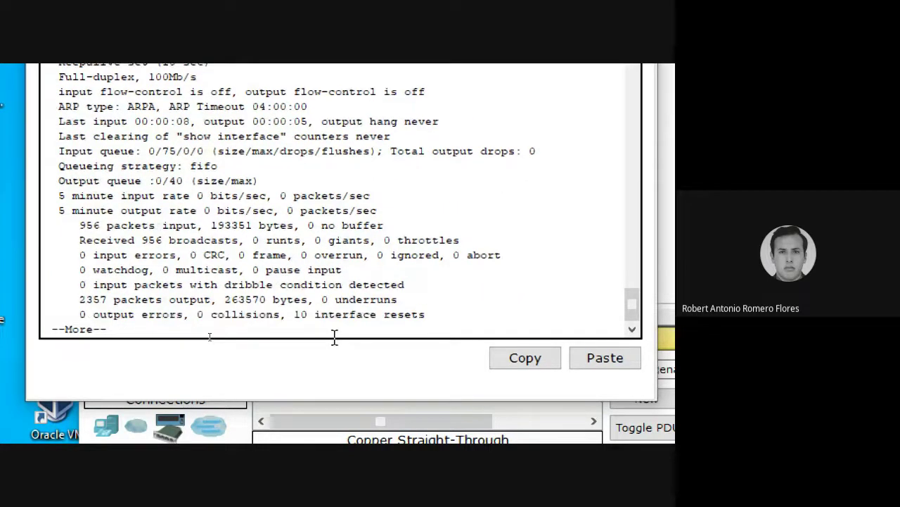
pyautogui.press('Return')
pyautogui.press('Return')
pyautogui.press('Return')
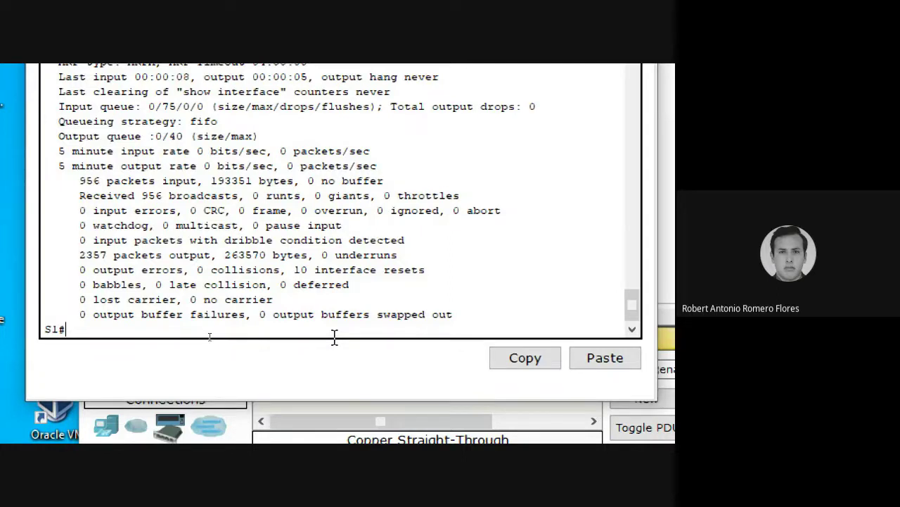
# Run show port-security and examine Fa0/18's violation count and security action
pyautogui.write('show port-security')
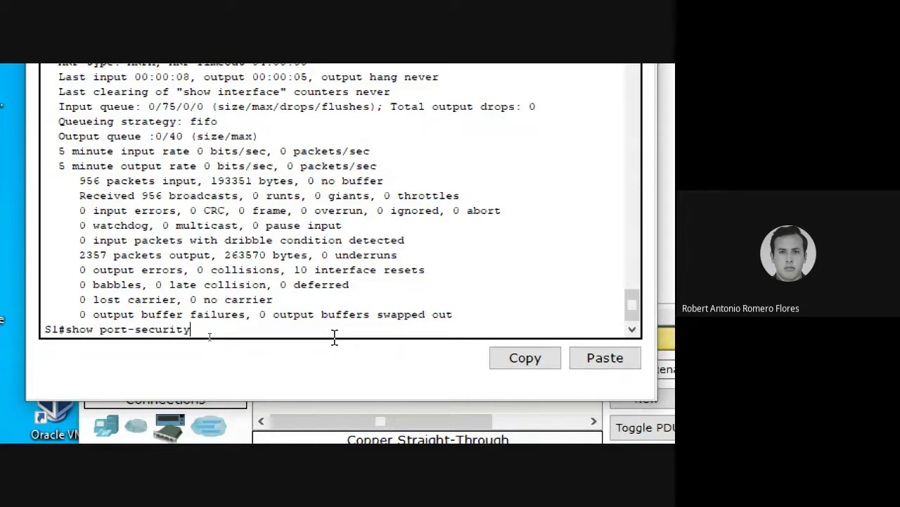
pyautogui.press('Return')
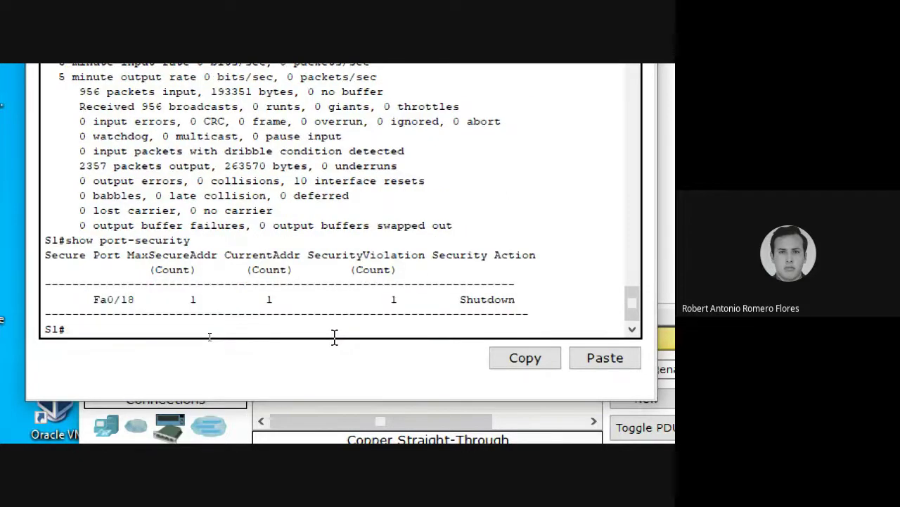
pyautogui.moveTo(205, 238); pyautogui.dragTo(37, 235)
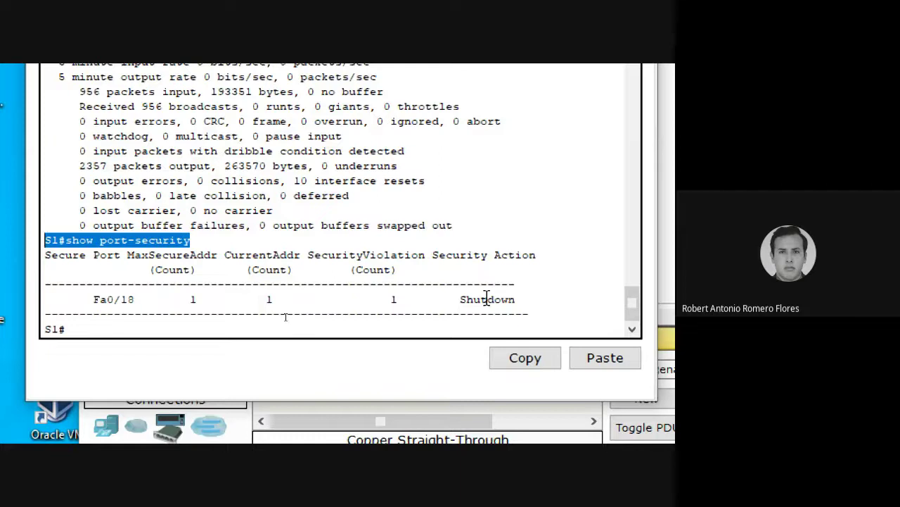
# Save S1's running configuration with the wr command
pyautogui.click(333, 333)
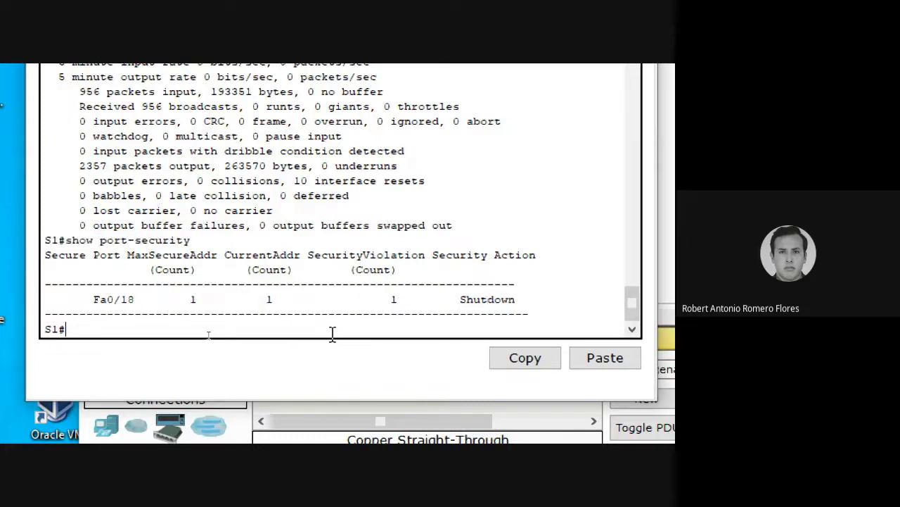
pyautogui.write('wr')
pyautogui.press('Return')
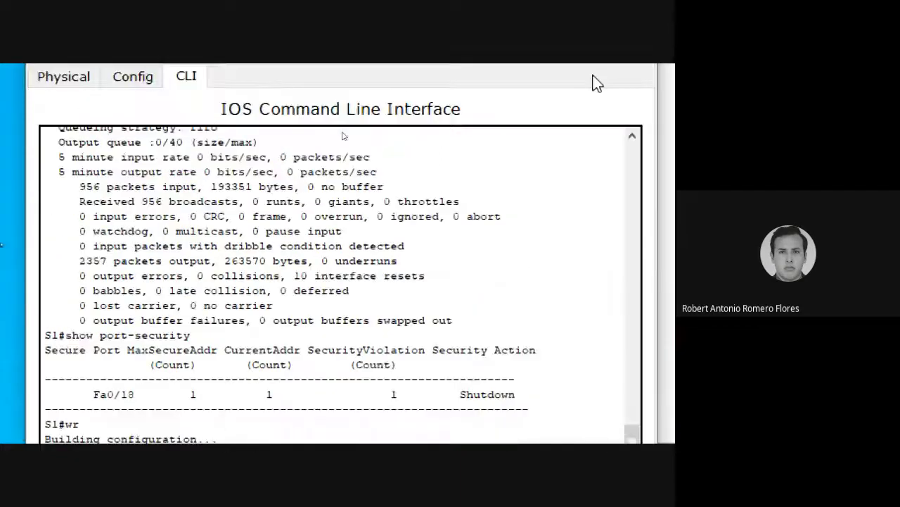
# Return to the topology, reopen Switch0's command line, run show running-config and examine the beginning of its output
pyautogui.click(578, 103)
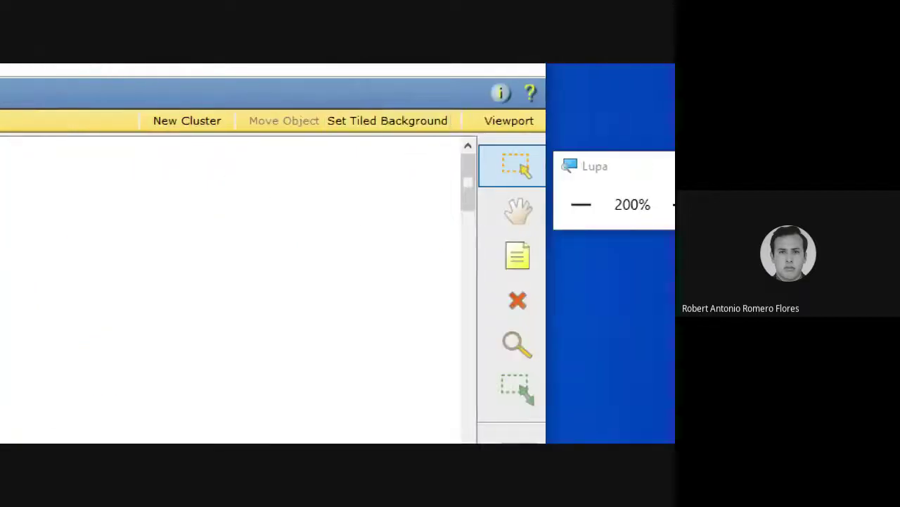
pyautogui.click(598, 195)
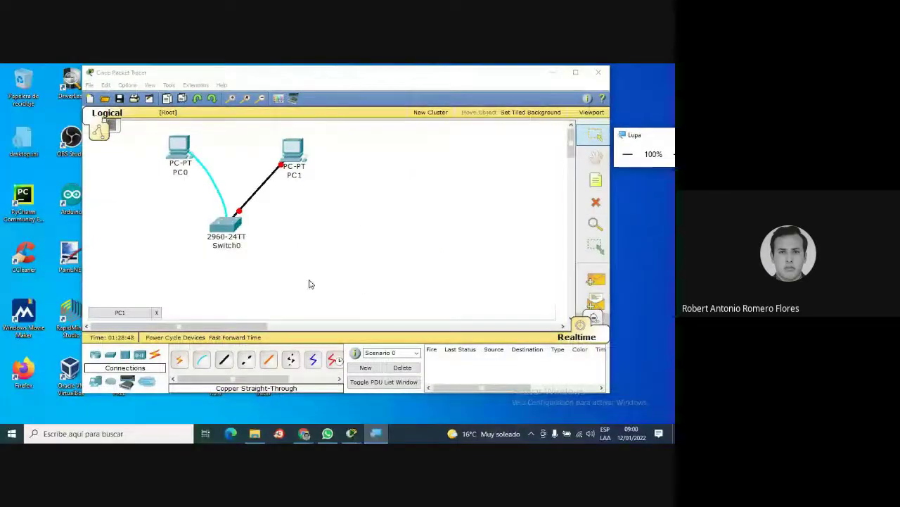
pyautogui.click(221, 215)
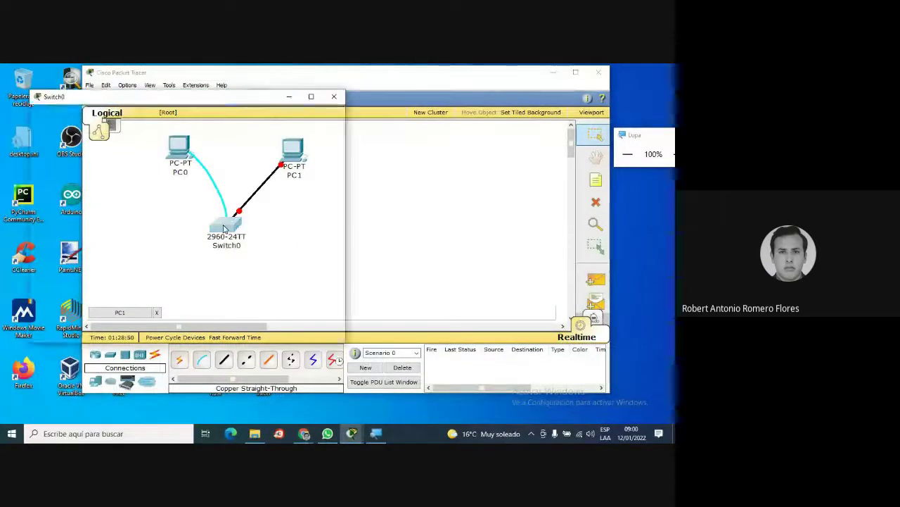
pyautogui.click(672, 154)
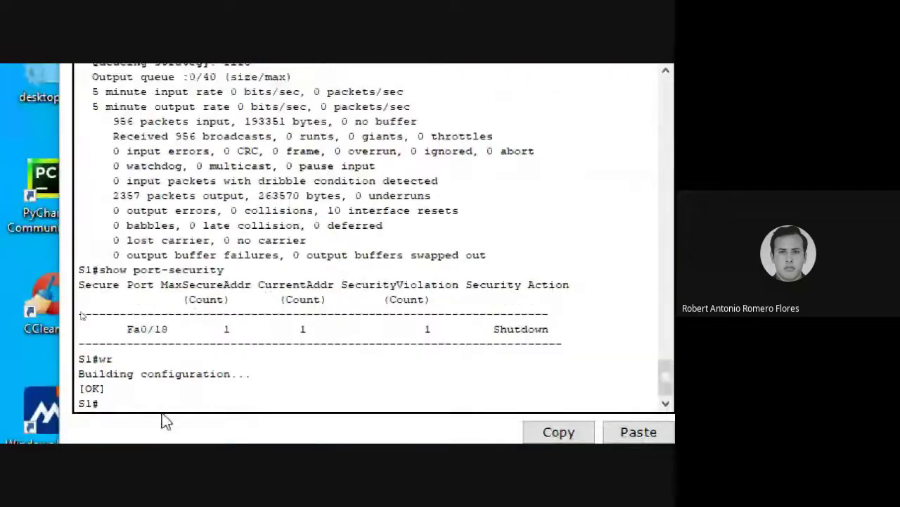
pyautogui.write('show ')
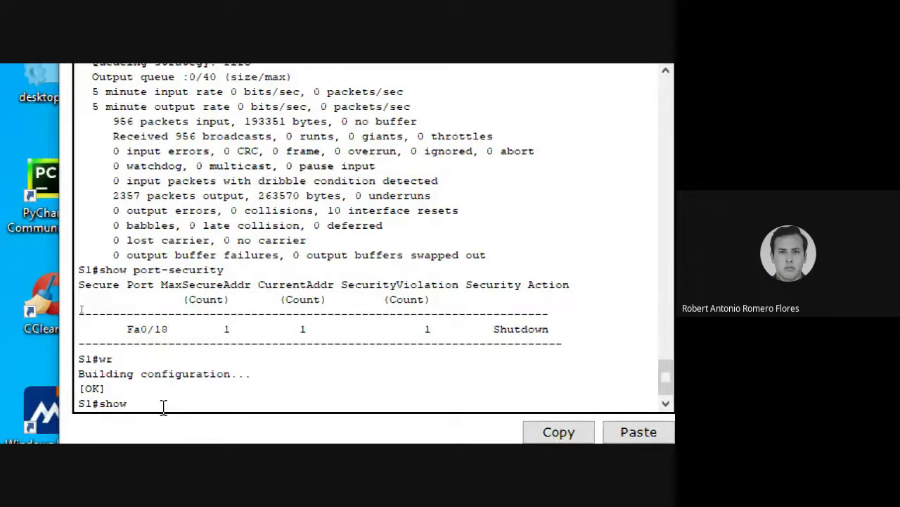
pyautogui.write('running-config')
pyautogui.press('Return')
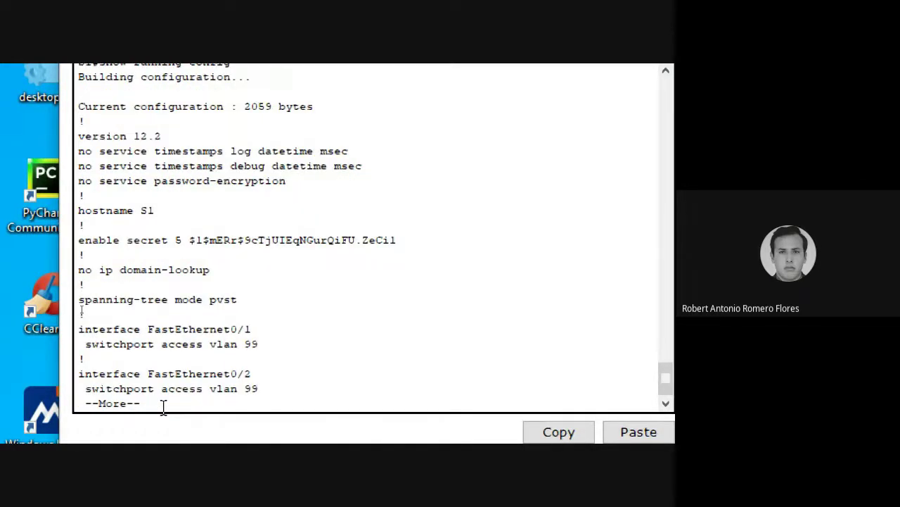
pyautogui.scroll(1, 201, 190)
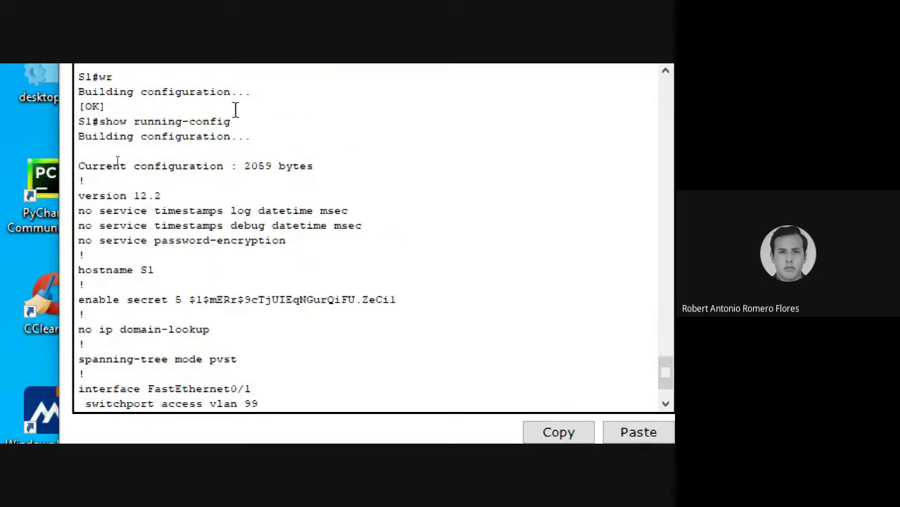
pyautogui.moveTo(246, 120); pyautogui.dragTo(76, 105)
pyautogui.click(270, 206)
pyautogui.scroll(-1, 270, 206)
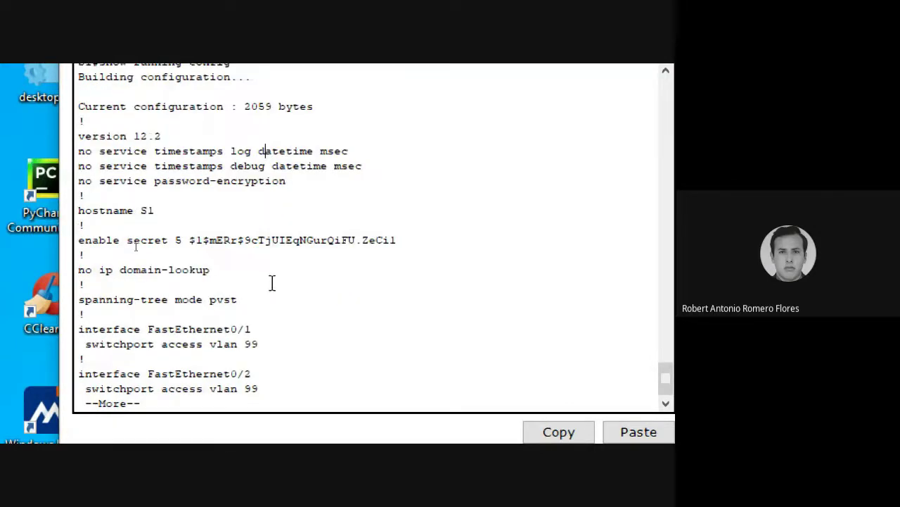
# Page through the running configuration to interface FastEthernet0/18 and examine its port-security and sticky MAC address lines
pyautogui.press('Return')
pyautogui.press('Return')
pyautogui.press('Return')
pyautogui.press('Return')
pyautogui.press('Return')
pyautogui.press('Return')
pyautogui.press('Return')
pyautogui.press('Return')
pyautogui.press('Return')
pyautogui.press('Return')
pyautogui.press('Return')
pyautogui.press('Return')
pyautogui.press('Return')
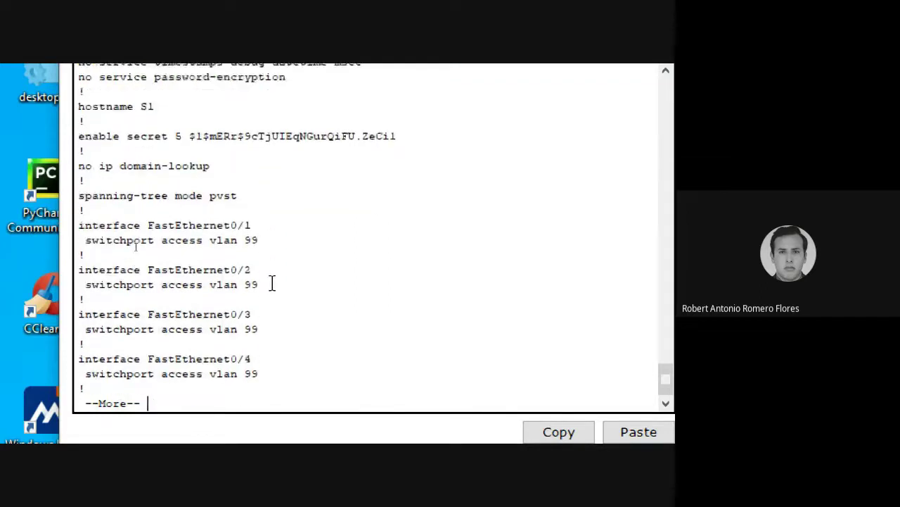
pyautogui.press('Return')
pyautogui.press('Return')
pyautogui.press('Return')
pyautogui.press('Return')
pyautogui.press('Return')
pyautogui.press('Return')
pyautogui.press('Return')
pyautogui.press('Return')
pyautogui.press('Return')
pyautogui.press('Return')
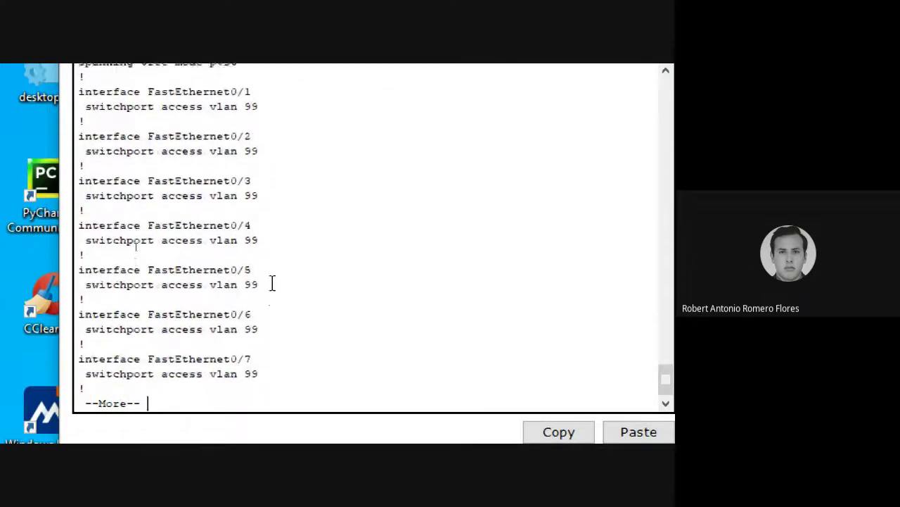
pyautogui.press('Return')
pyautogui.press('Return')
pyautogui.press('Return')
pyautogui.press('Return')
pyautogui.press('Return')
pyautogui.press('Return')
pyautogui.press('Return')
pyautogui.press('Return')
pyautogui.press('Return')
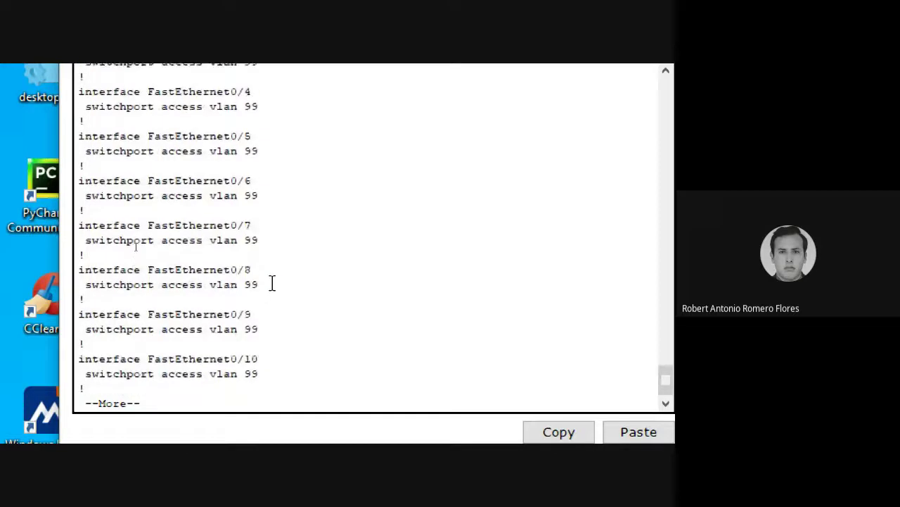
pyautogui.press('Return')
pyautogui.press('Return')
pyautogui.press('Return')
pyautogui.press('Return')
pyautogui.press('Return')
pyautogui.press('Return')
pyautogui.press('Return')
pyautogui.press('Return')
pyautogui.press('Return')
pyautogui.press('Return')
pyautogui.press('Return')
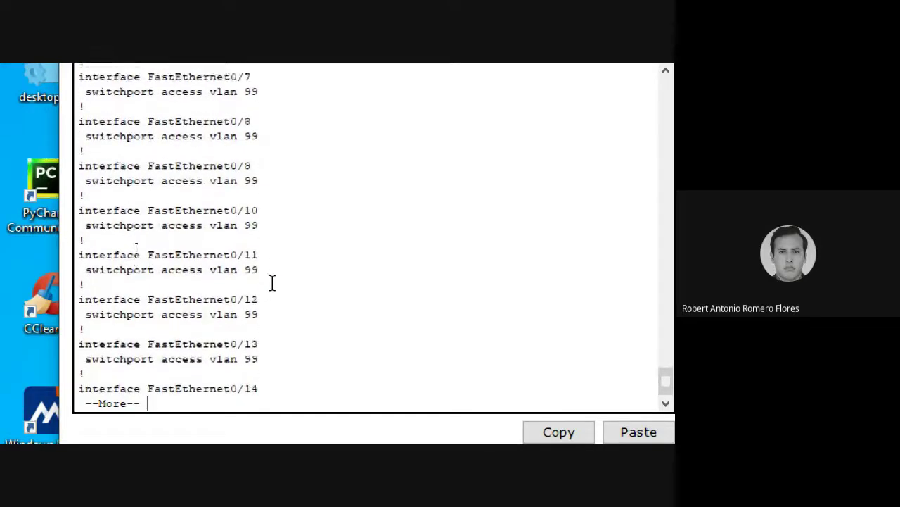
pyautogui.press('Return')
pyautogui.press('Return')
pyautogui.press('Return')
pyautogui.press('Return')
pyautogui.press('Return')
pyautogui.press('Return')
pyautogui.press('Return')
pyautogui.press('Return')
pyautogui.press('Return')
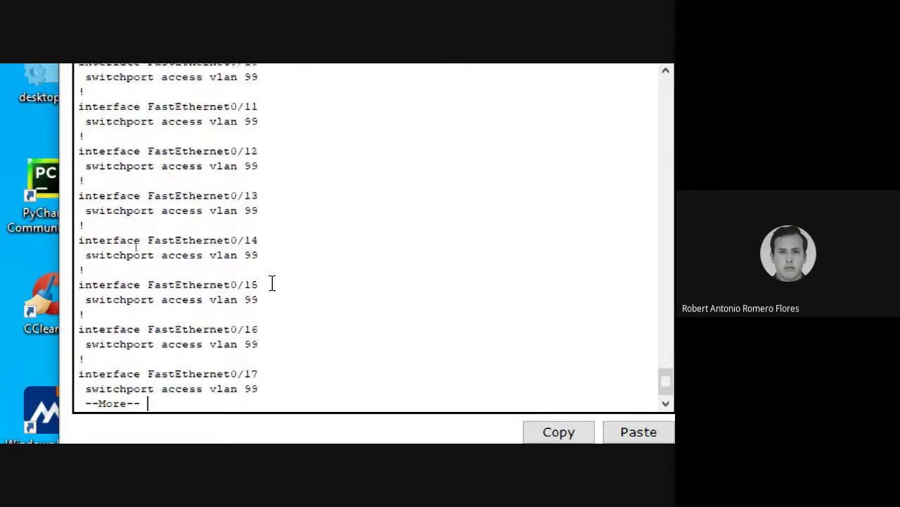
pyautogui.press('Return')
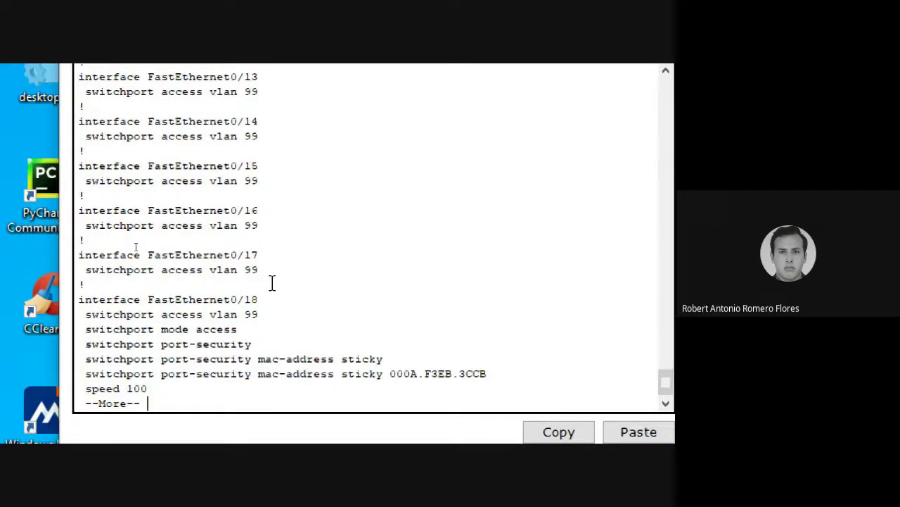
pyautogui.press('Return')
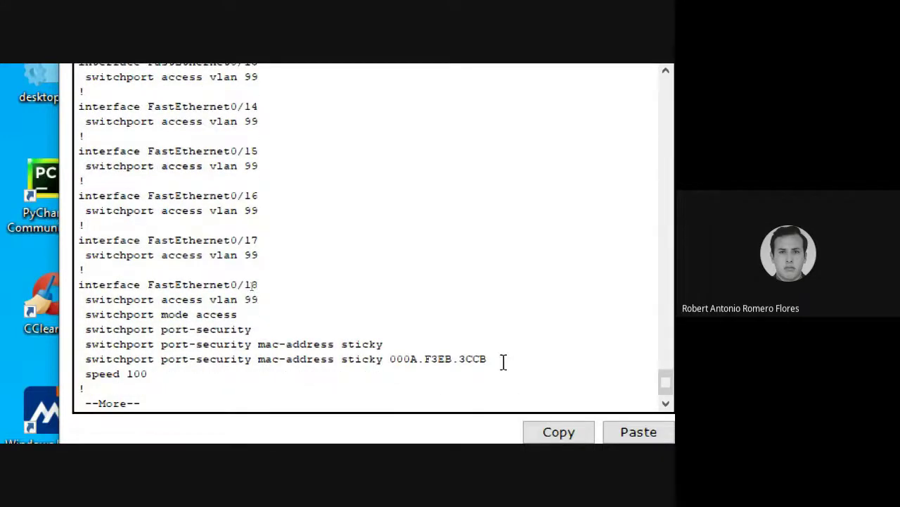
pyautogui.moveTo(502, 362); pyautogui.dragTo(37, 350)
pyautogui.click(305, 313)
# Page through the rest of the running configuration, from FastEthernet0/19 to the Vlan99 interface settings
pyautogui.press('Return')
pyautogui.press('Return')
pyautogui.press('Return')
pyautogui.press('Return')
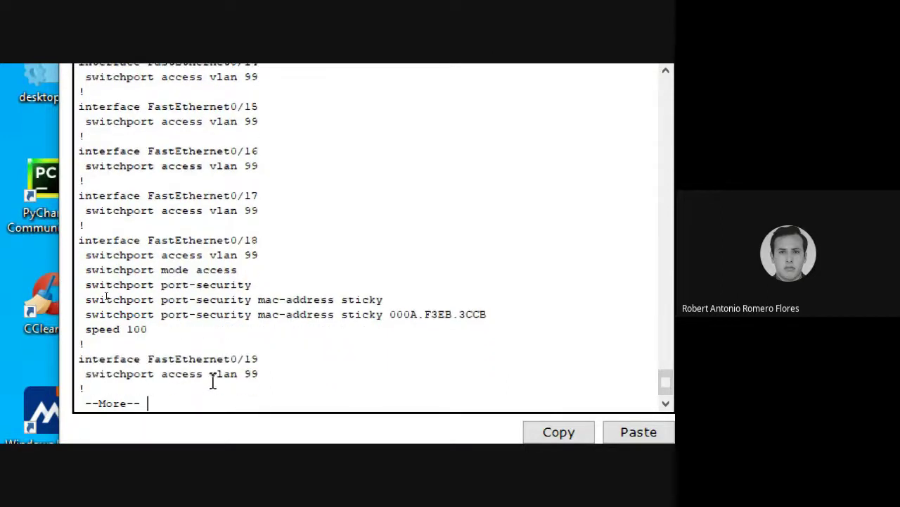
pyautogui.press('Return')
pyautogui.press('Return')
pyautogui.press('Return')
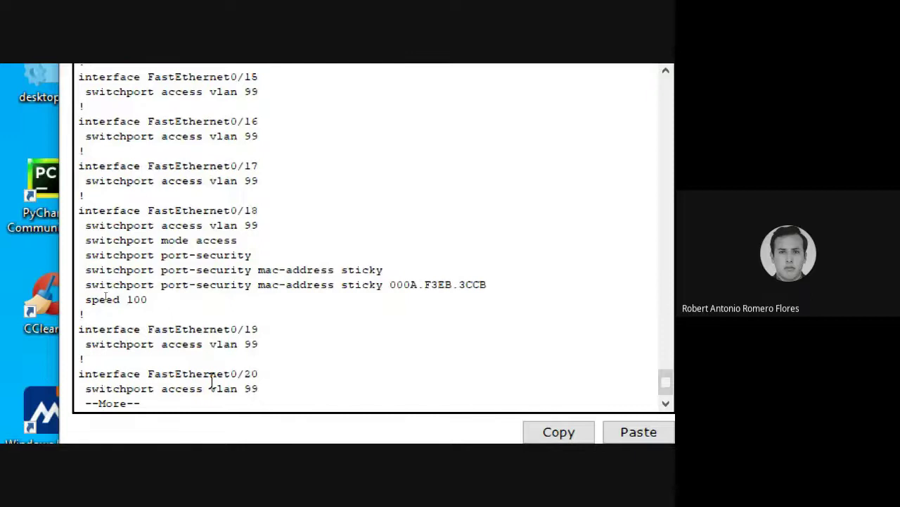
pyautogui.press('Return')
pyautogui.press('Return')
pyautogui.press('Return')
pyautogui.press('Return')
pyautogui.press('Return')
pyautogui.press('Return')
pyautogui.press('Return')
pyautogui.press('Return')
pyautogui.press('Return')
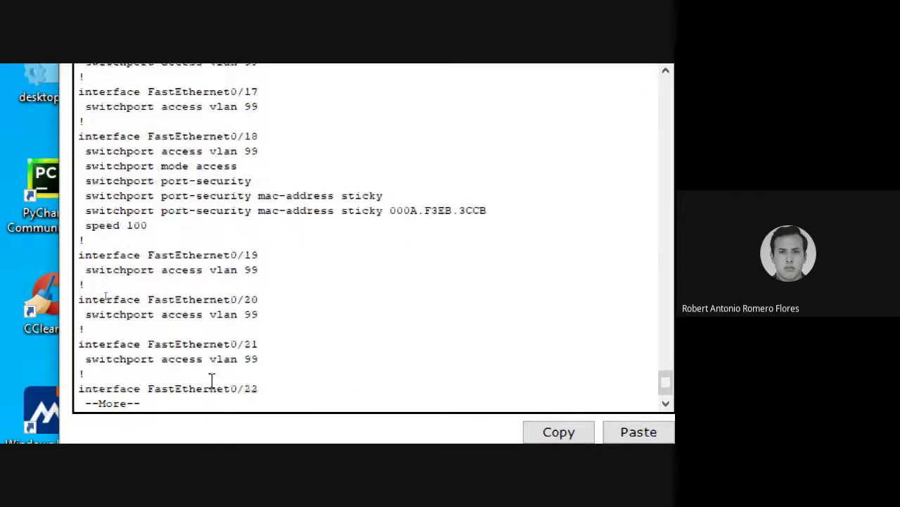
pyautogui.press('Return')
pyautogui.press('Return')
pyautogui.press('Return')
pyautogui.press('Return')
pyautogui.press('Return')
pyautogui.press('Return')
pyautogui.press('Return')
pyautogui.press('Return')
pyautogui.press('Return')
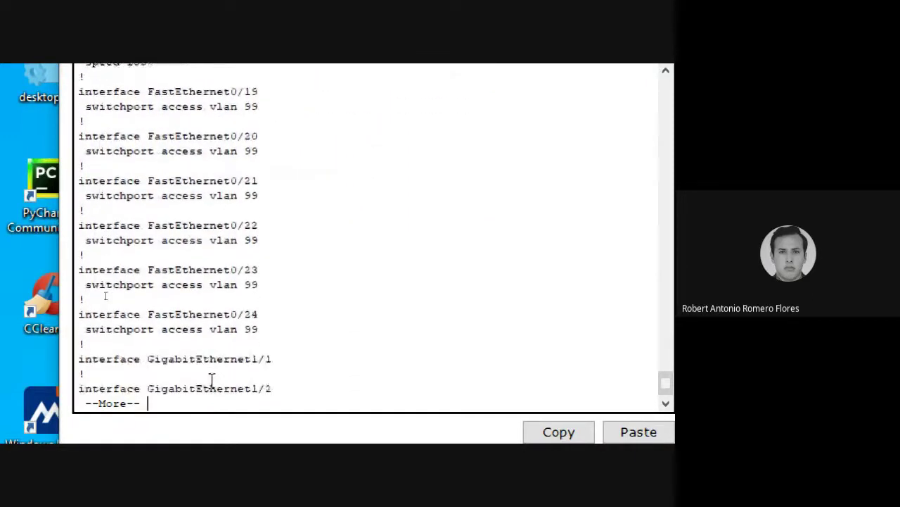
pyautogui.press('Return')
pyautogui.press('Return')
pyautogui.press('Return')
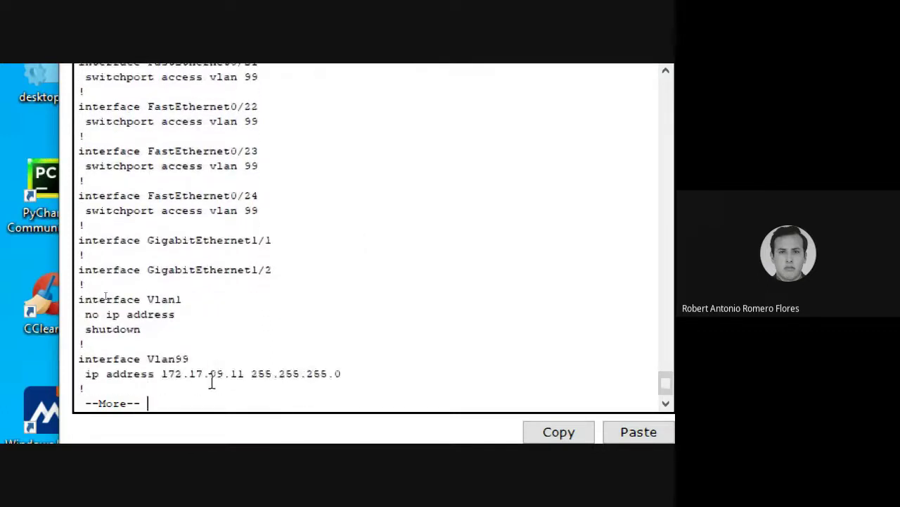